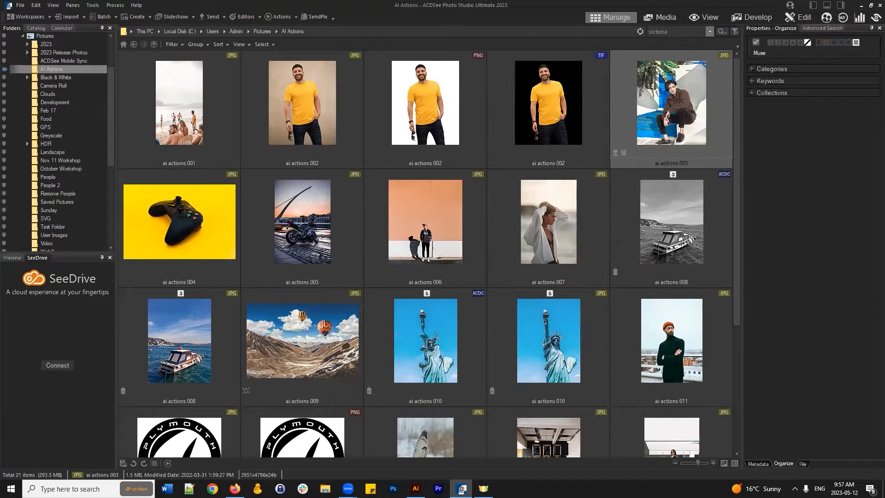
- Select the ai actions 011 portrait thumbnail in the AI Actions folder
scroll(640, 248, down, 3)
scroll(633, 244, up, 3)
click(709, 347)
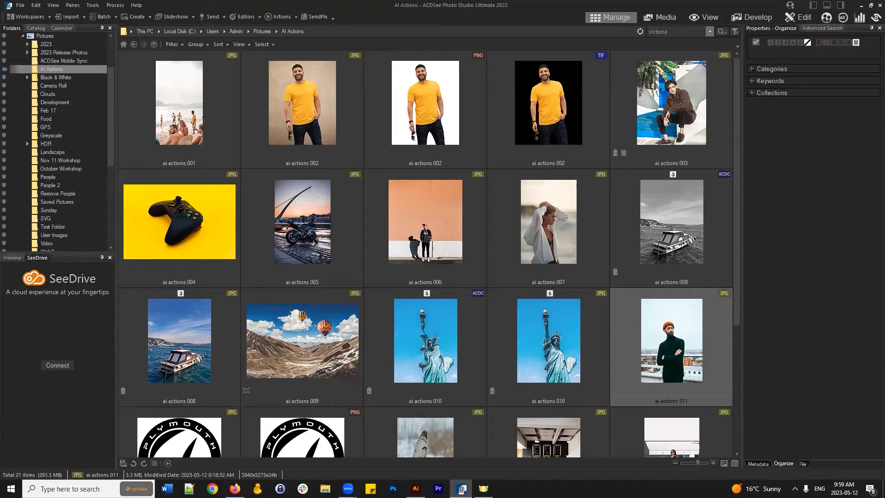
- Deselect the ai actions 011 thumbnail so no file in the list is selected
click(738, 67)
click(738, 73)
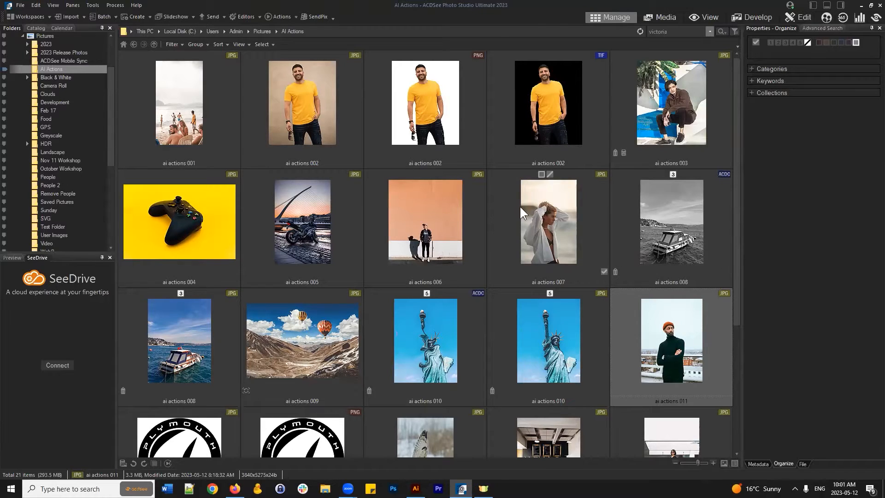
scroll(507, 207, down, 2)
scroll(517, 355, up, 2)
scroll(396, 295, down, 3)
click(463, 433)
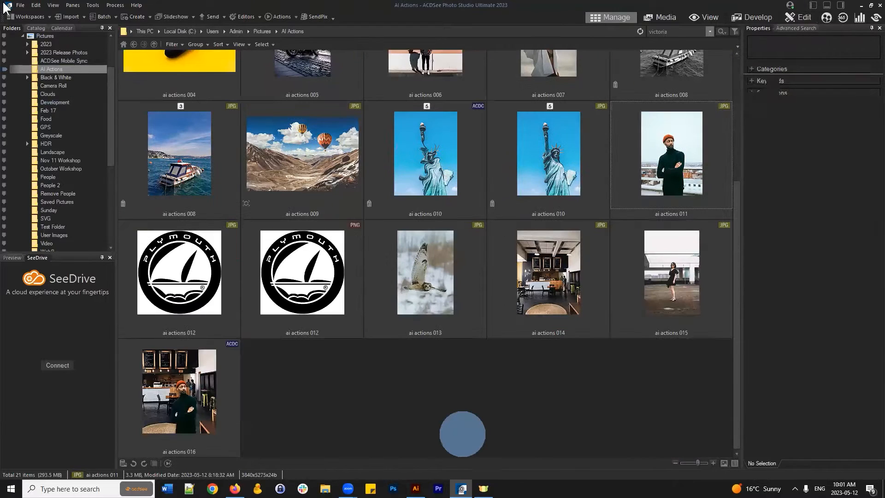
- Create a new 4000 × 4000 pixel image with an opaque black background
click(21, 5)
mouse_move(32, 16)
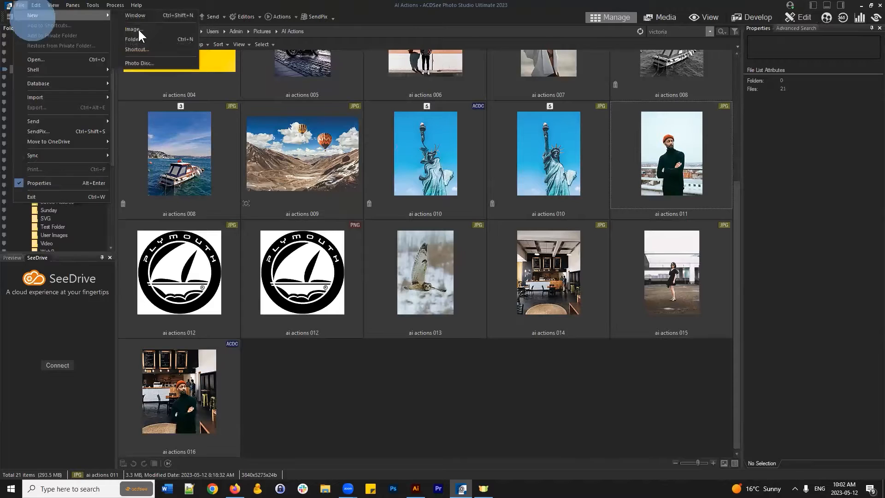
click(161, 23)
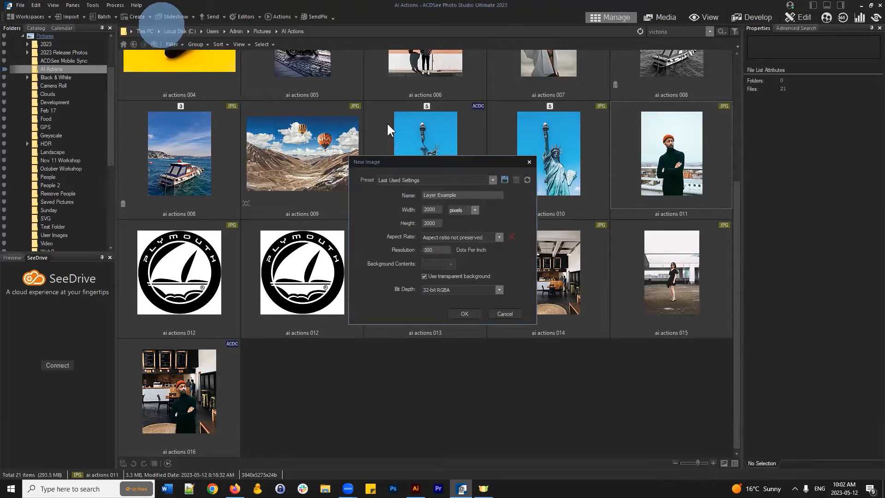
double_click(433, 210)
text(4000)
key(Tab)
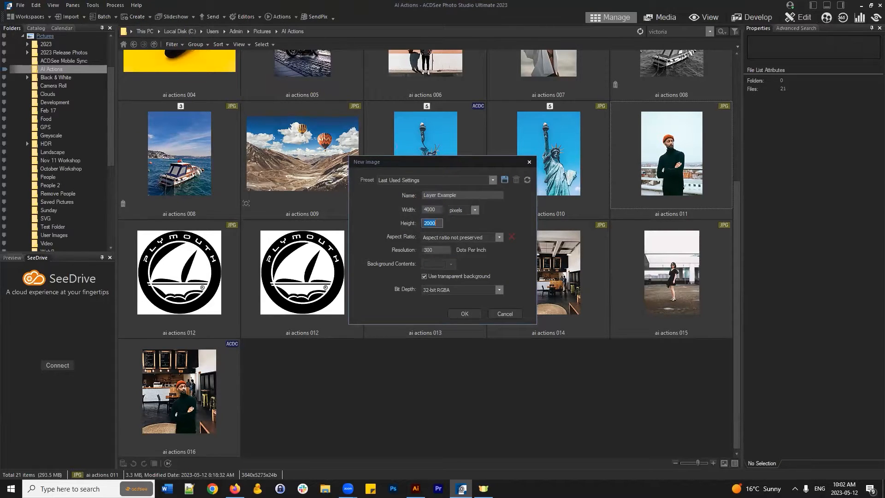
text(4000)
click(454, 276)
click(451, 264)
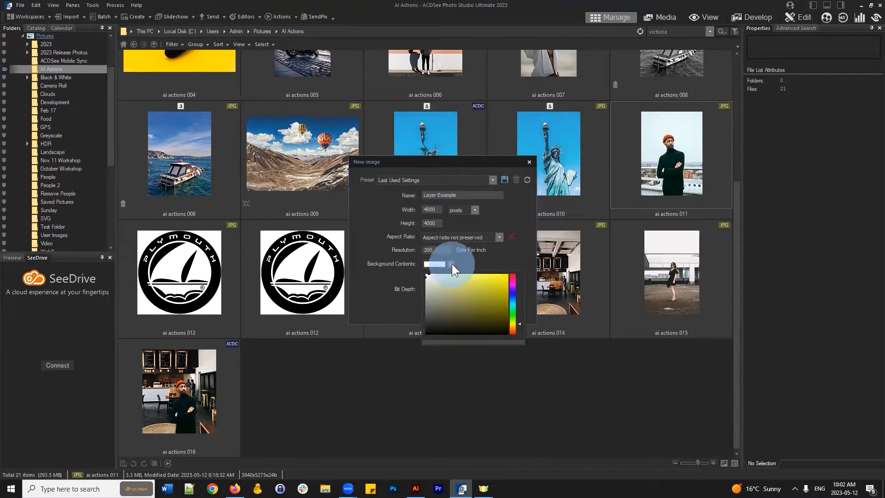
click(439, 325)
click(508, 250)
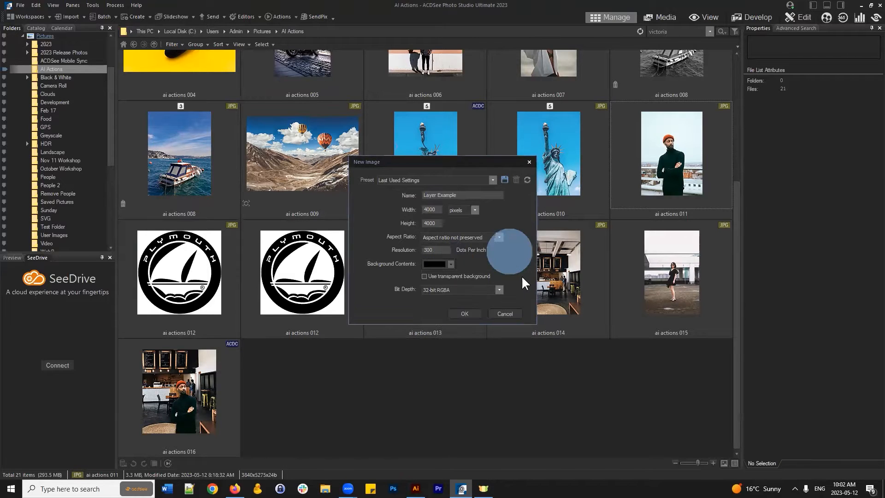
click(461, 309)
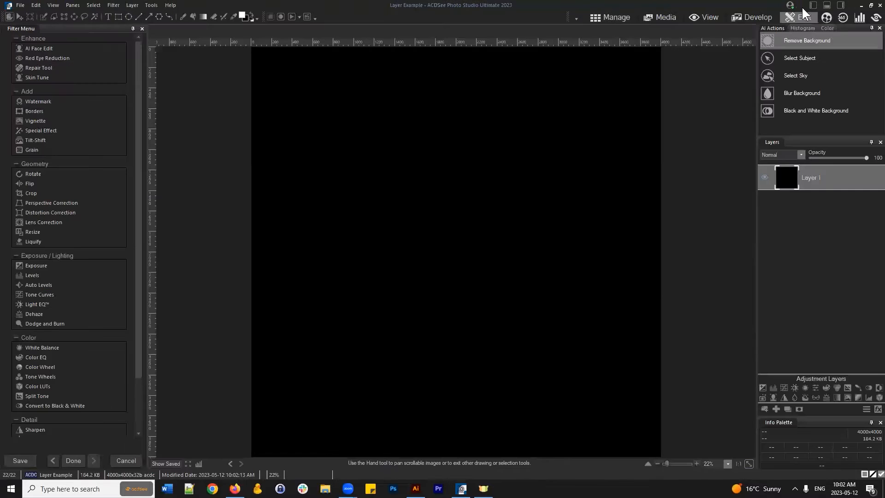
- Import the ai actions 012 JPEG as a layer and place it near the canvas centre
scroll(583, 146, down, 1)
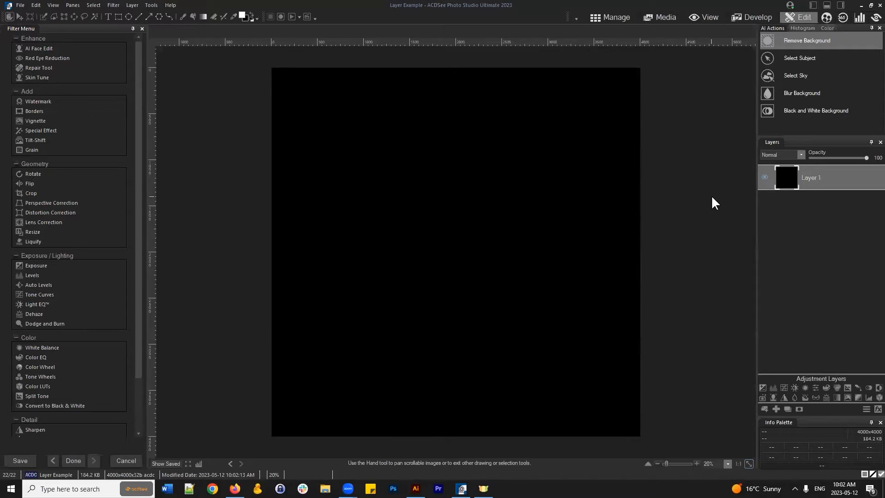
click(764, 409)
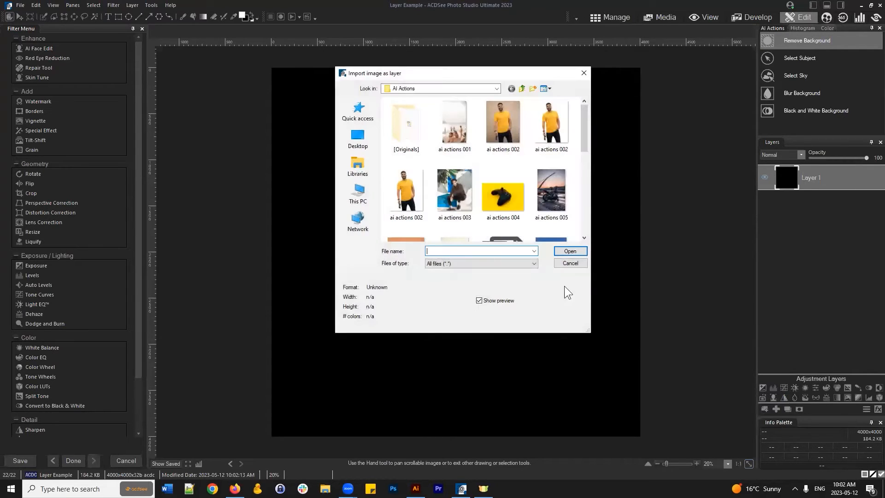
scroll(533, 155, down, 5)
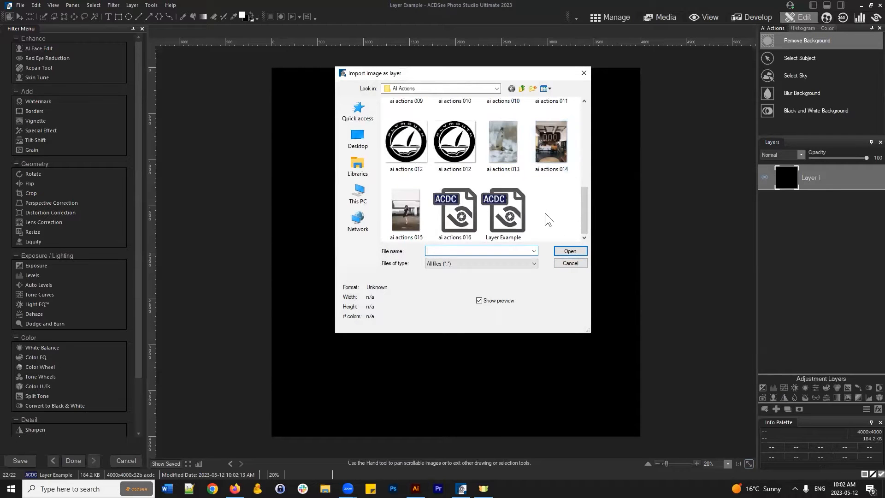
click(406, 142)
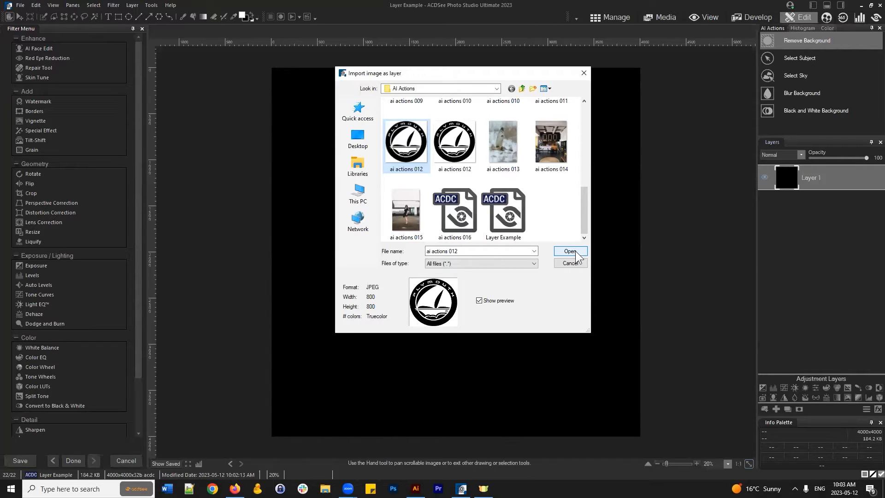
click(575, 251)
drag(327, 415, 415, 270)
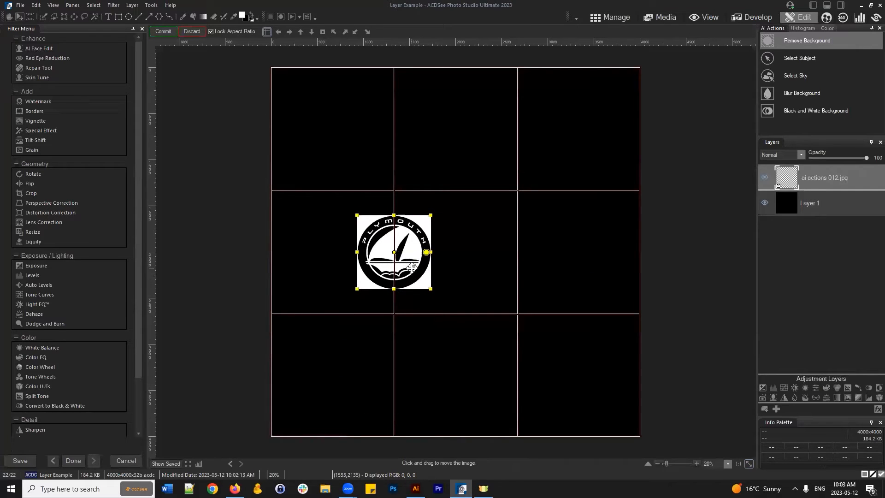
click(162, 32)
- Import the ai actions 012 PNG as a layer and place it right of the JPEG logo
click(829, 270)
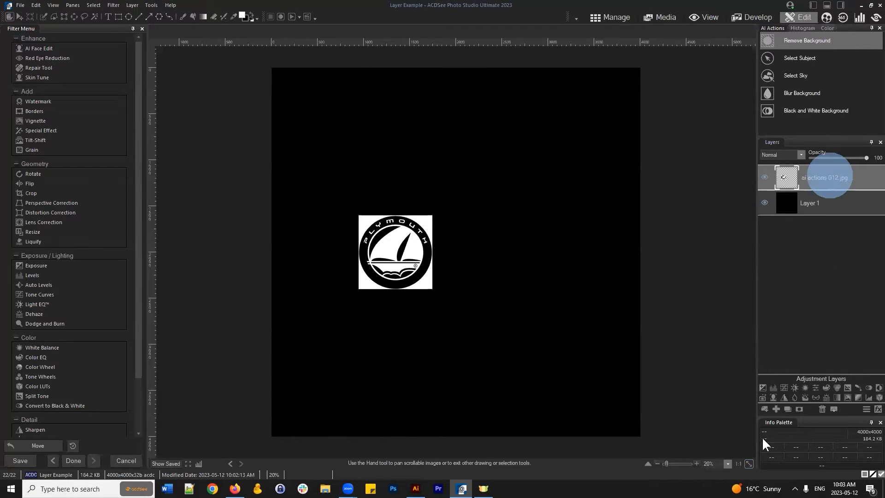
click(765, 409)
scroll(458, 148, down, 5)
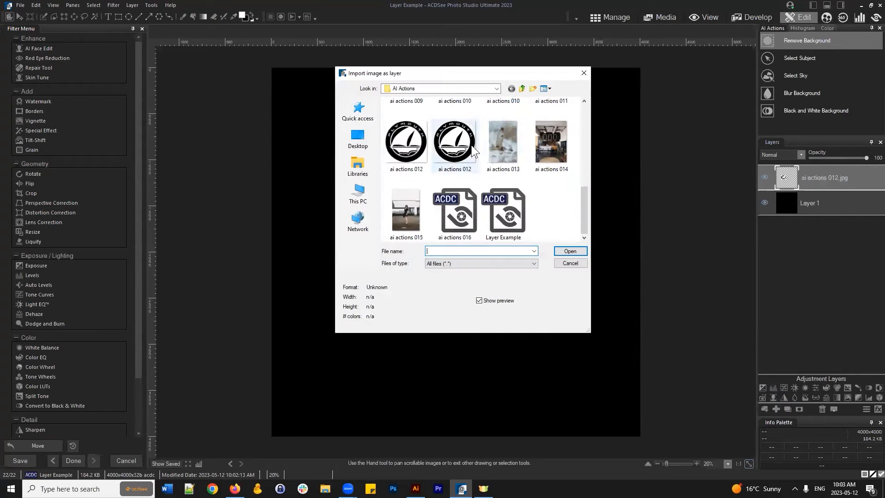
click(457, 149)
click(570, 250)
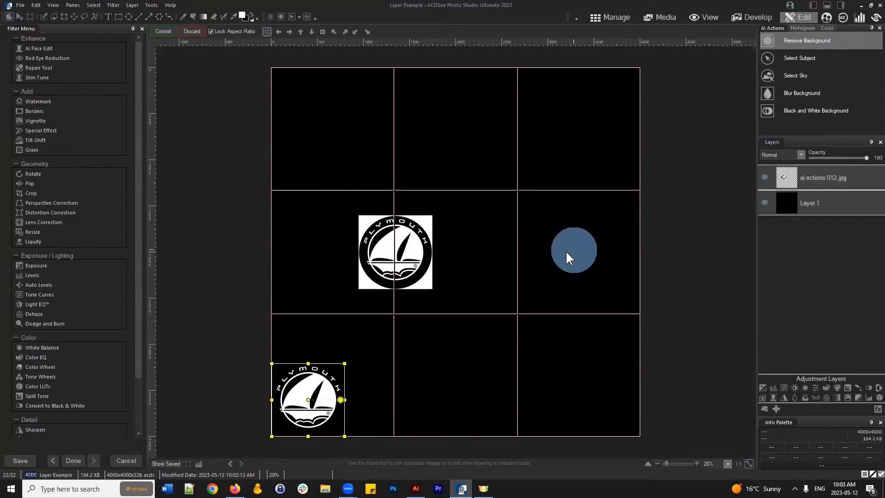
drag(324, 390, 524, 242)
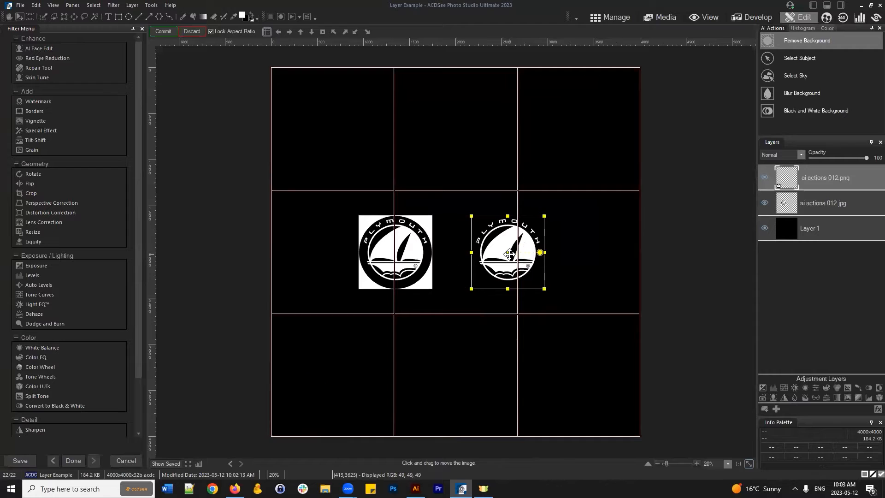
click(164, 31)
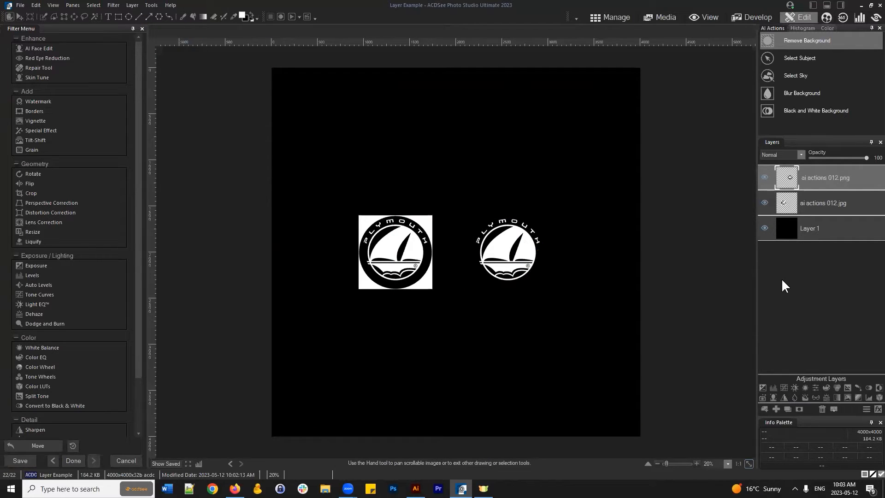
- Set the foreground colour to red and fill background Layer 1 with it
click(806, 228)
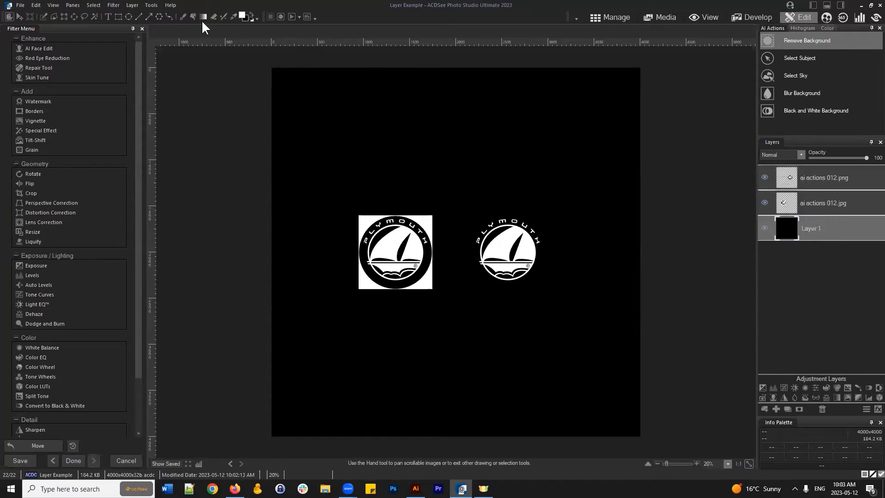
click(240, 16)
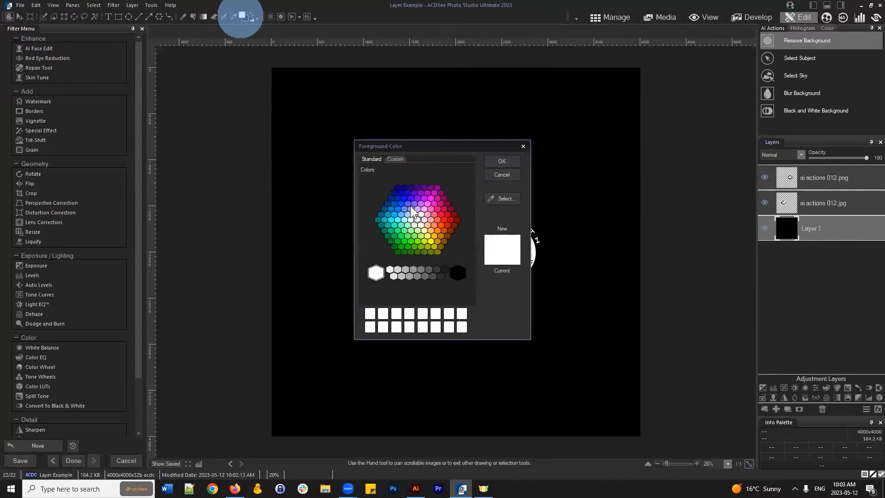
click(446, 220)
click(501, 161)
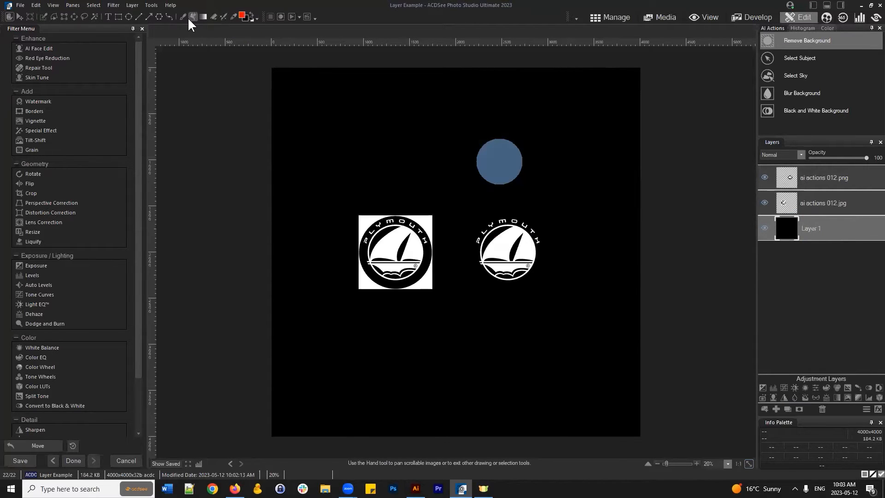
click(190, 16)
click(484, 120)
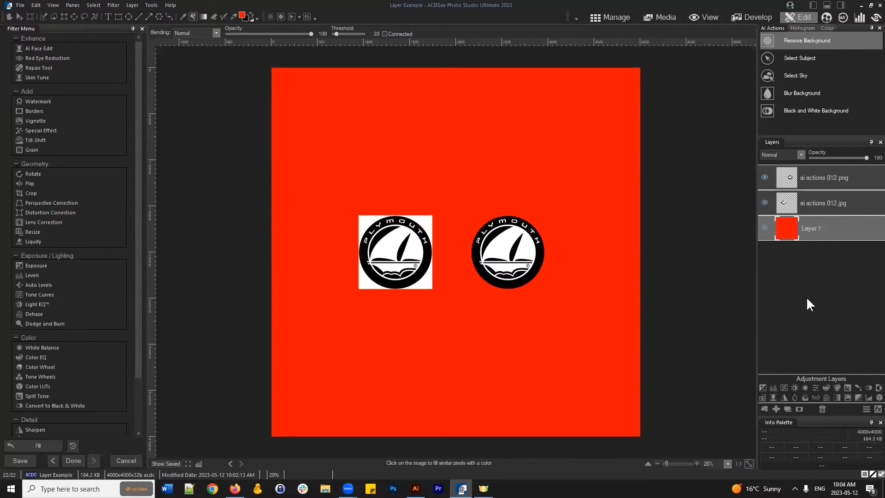
click(825, 178)
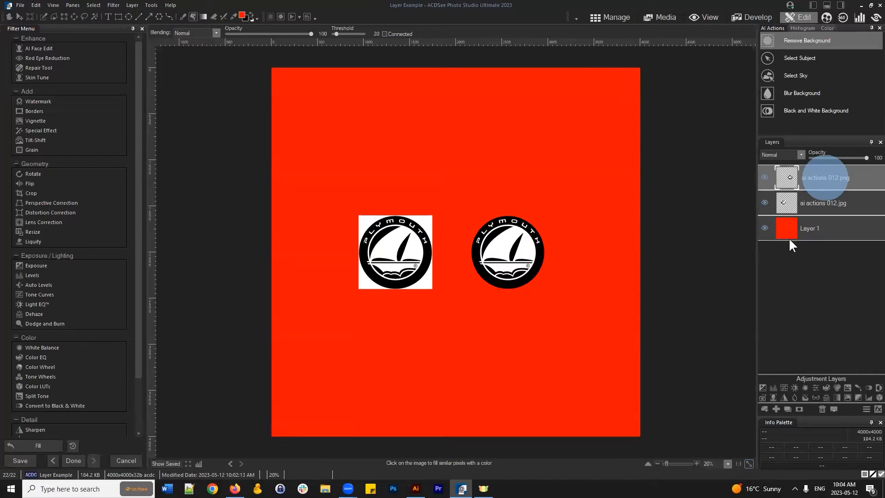
click(763, 203)
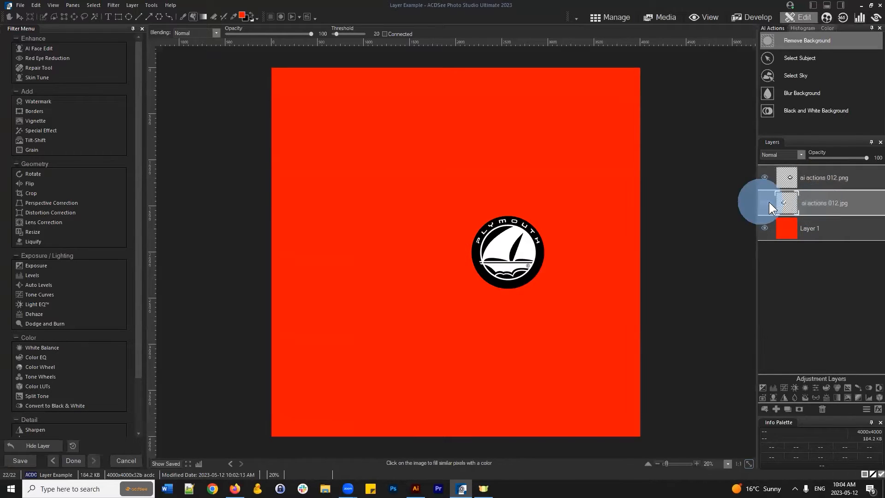
click(765, 203)
click(830, 204)
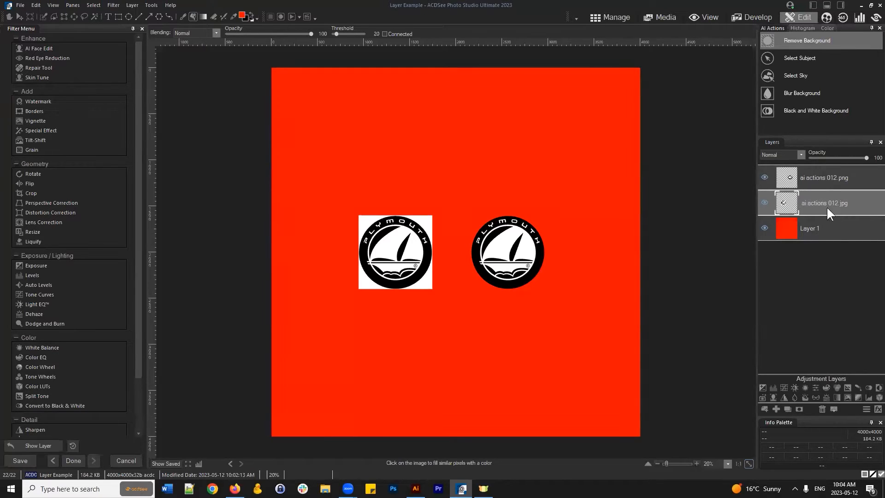
click(821, 225)
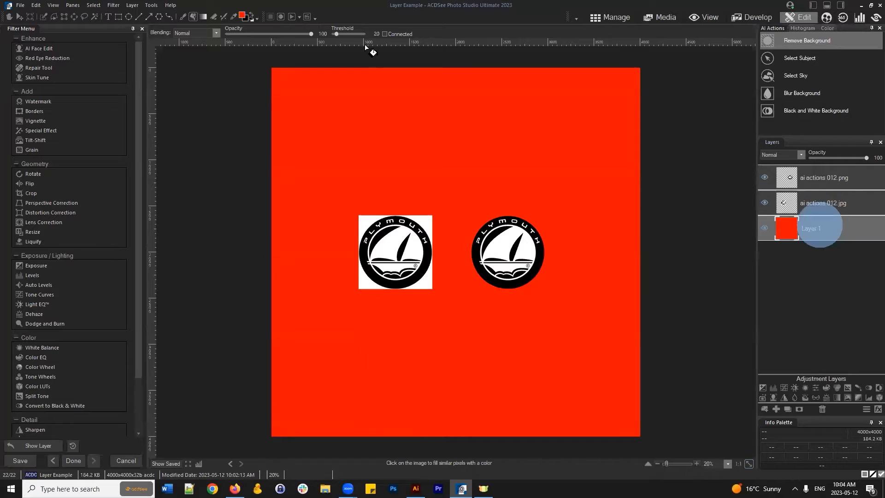
- Set the foreground colour to white and fill Layer 1 with it
click(242, 17)
click(376, 273)
click(504, 160)
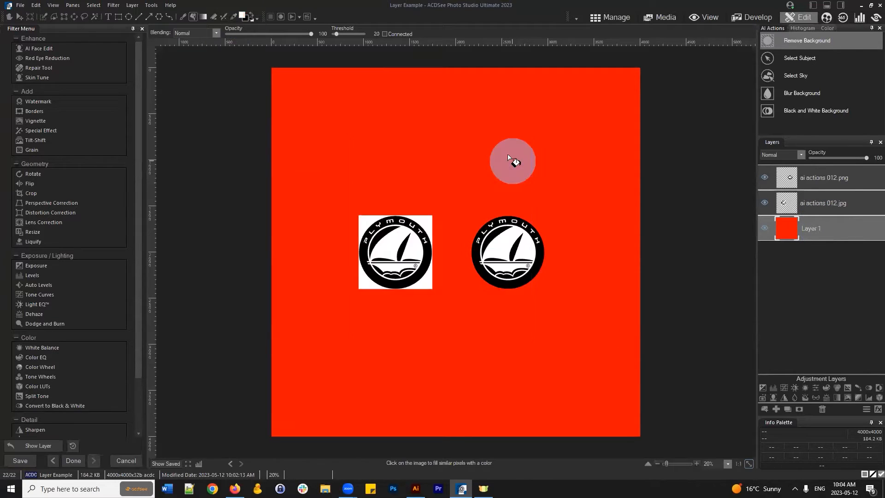
click(507, 155)
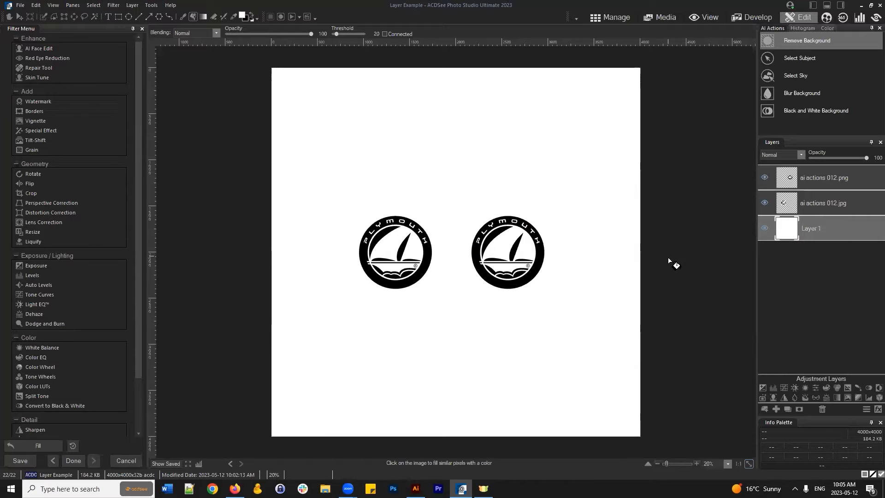
- Undo the white fill, restoring red on Layer 1
click(687, 310)
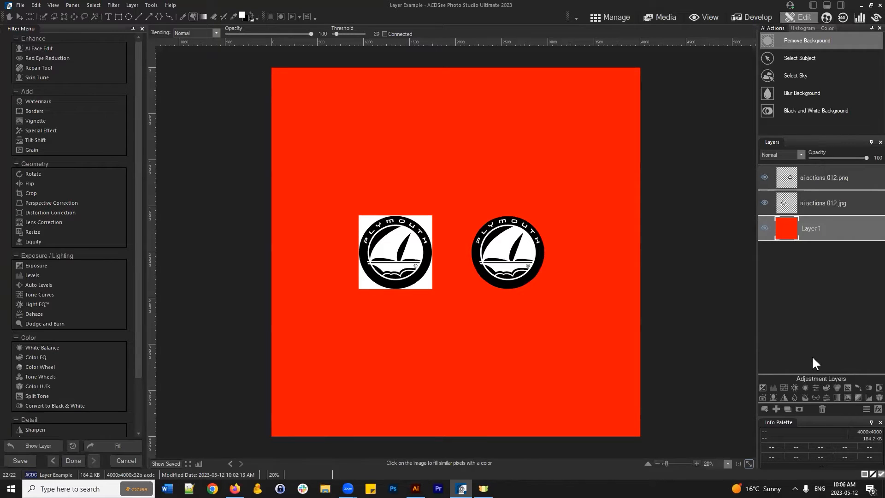
click(794, 289)
- Switch to Manage mode and answer the save-changes prompt for Layer Example
click(682, 230)
click(618, 15)
click(470, 249)
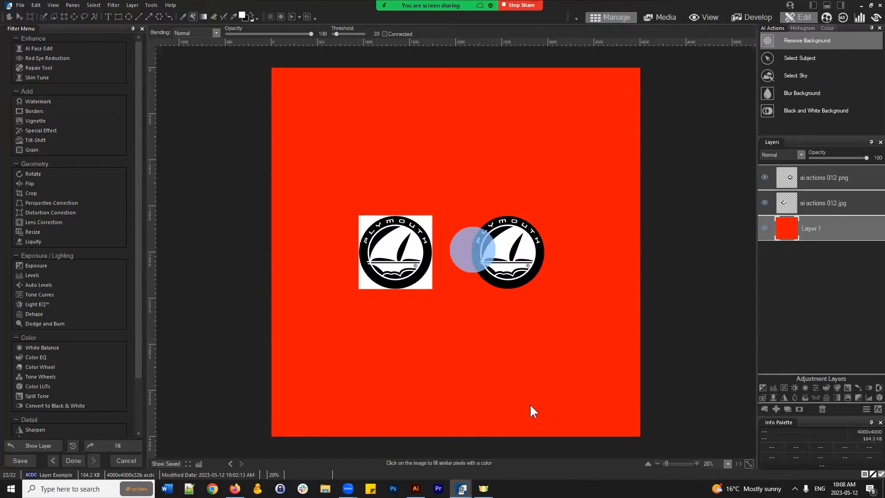
- Open the ai actions 002 portrait in Edit mode and select its ai actions 002.jpg layer
click(341, 122)
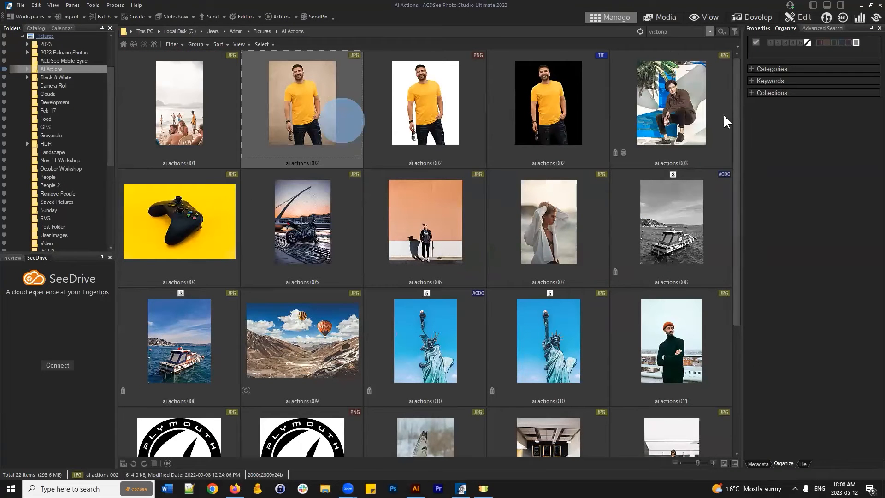
click(807, 19)
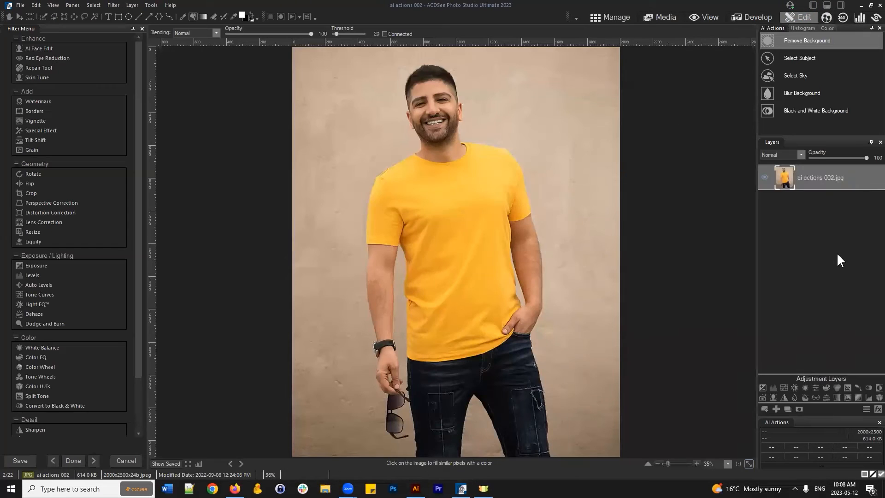
click(825, 179)
- With the Eraser, erase a strip of wall right of the man's head and a nearby spot to transparency
click(213, 17)
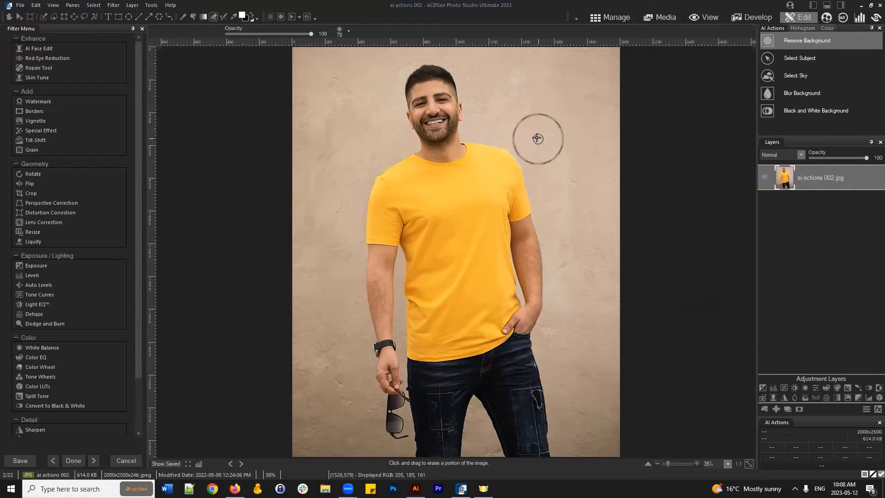
scroll(535, 137, down, 3)
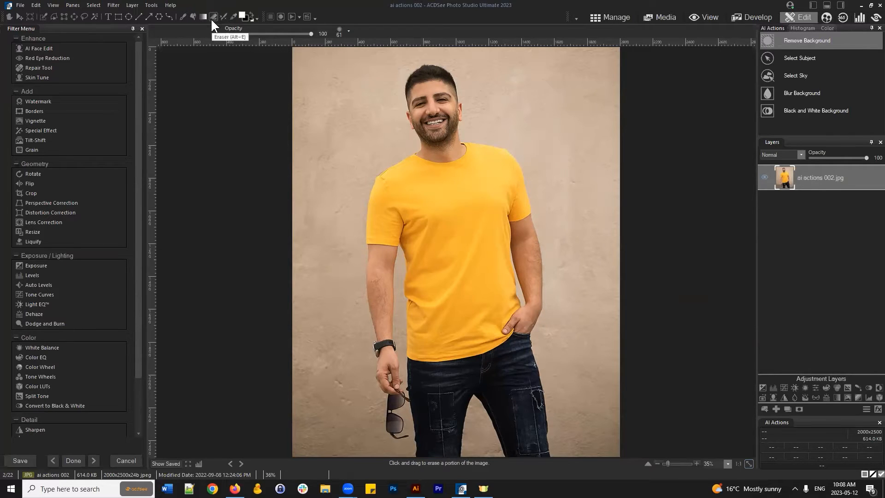
mouse_move(534, 99)
mouse_down()
mouse_move(544, 95)
mouse_move(561, 163)
mouse_move(586, 185)
mouse_move(600, 115)
mouse_move(614, 221)
mouse_move(614, 42)
mouse_move(611, 193)
mouse_move(567, 46)
mouse_move(502, 50)
mouse_move(532, 129)
mouse_move(532, 79)
mouse_move(609, 341)
mouse_move(598, 219)
mouse_move(571, 88)
mouse_up()
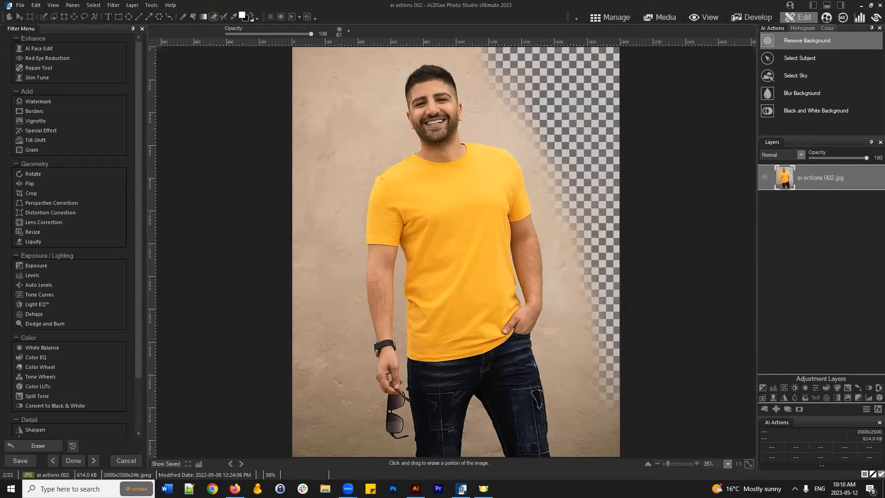
click(556, 121)
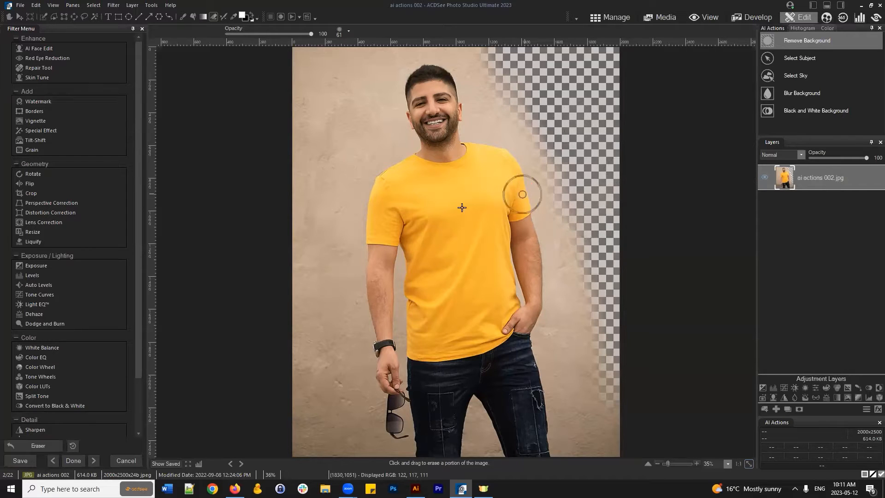
- Shrink the Brush to size 83 and paint soft white strokes down the left wall and upper-left background
click(183, 17)
scroll(371, 160, down, 4)
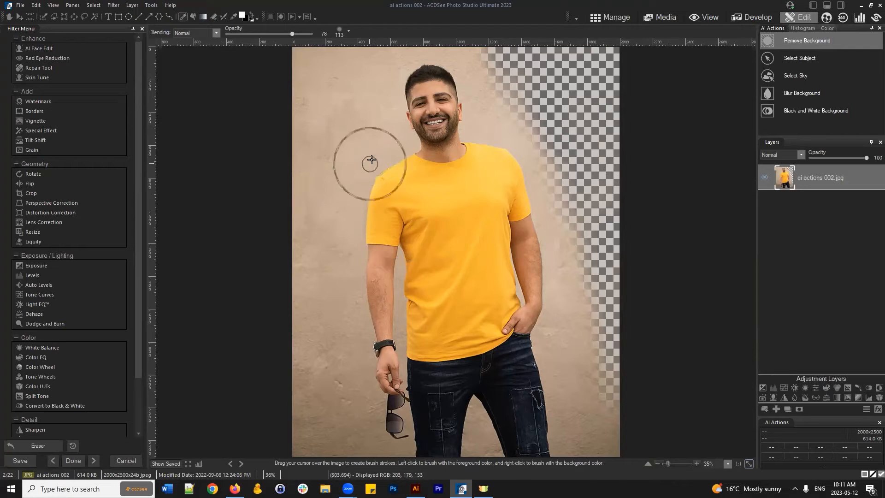
scroll(372, 160, down, 3)
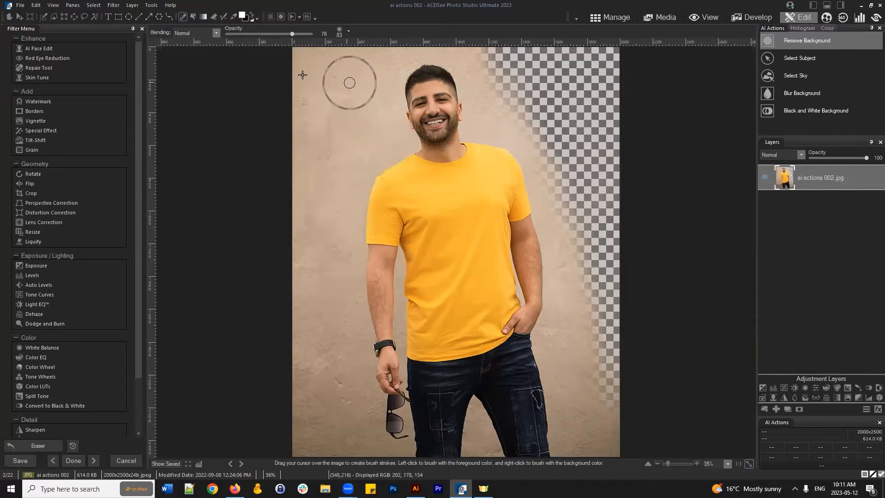
mouse_move(302, 75)
mouse_down()
mouse_move(325, 318)
mouse_move(356, 60)
mouse_move(360, 283)
mouse_up()
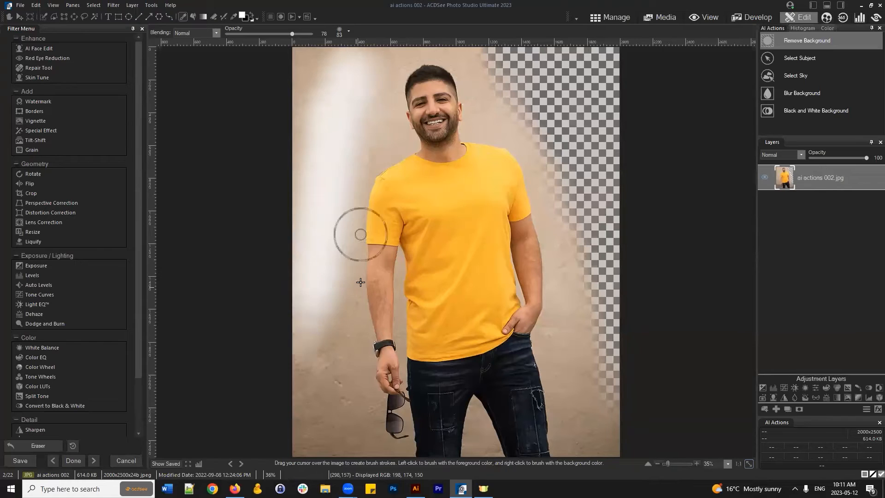
click(184, 18)
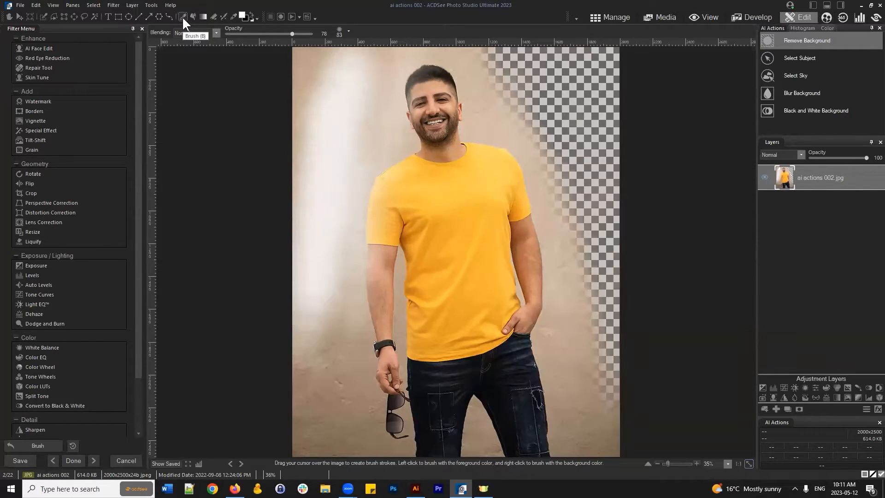
mouse_move(352, 158)
mouse_down()
mouse_move(334, 241)
mouse_move(348, 102)
mouse_up()
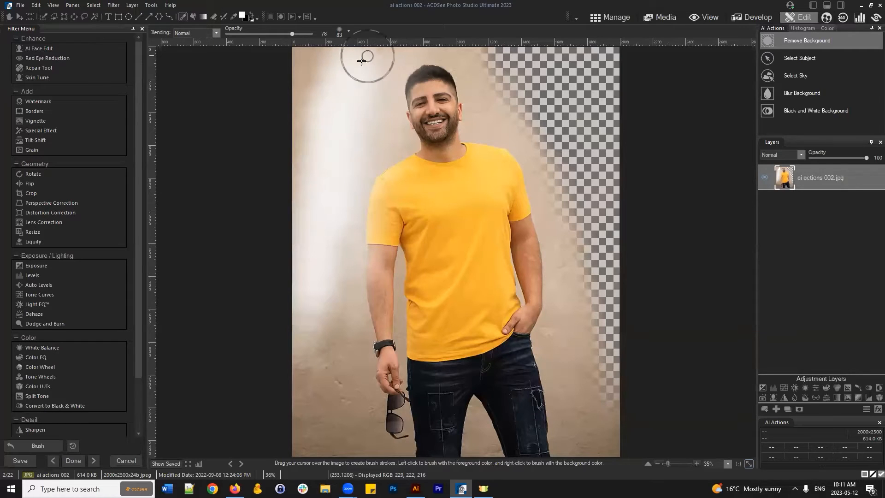
- Erase a strip of wall just left of the man to transparency with the Eraser
click(213, 17)
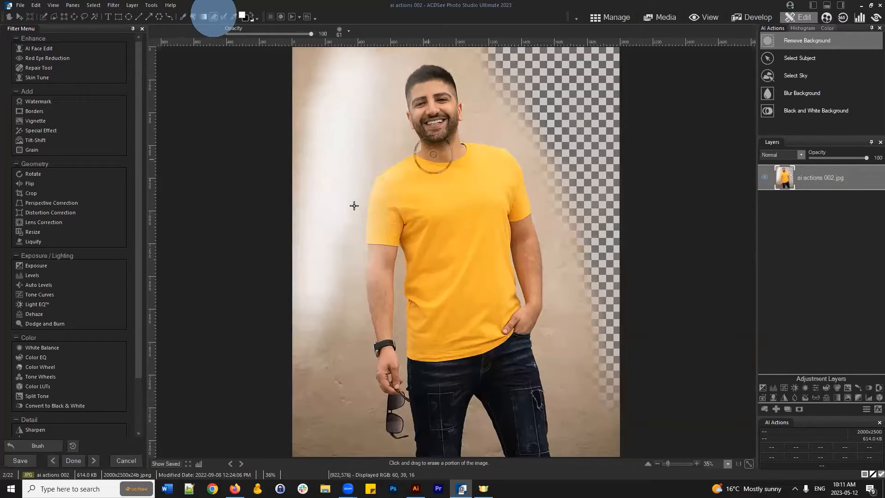
mouse_move(346, 131)
mouse_down()
mouse_move(330, 237)
mouse_move(362, 65)
mouse_move(307, 289)
mouse_move(358, 54)
mouse_move(389, 133)
mouse_move(365, 158)
mouse_up()
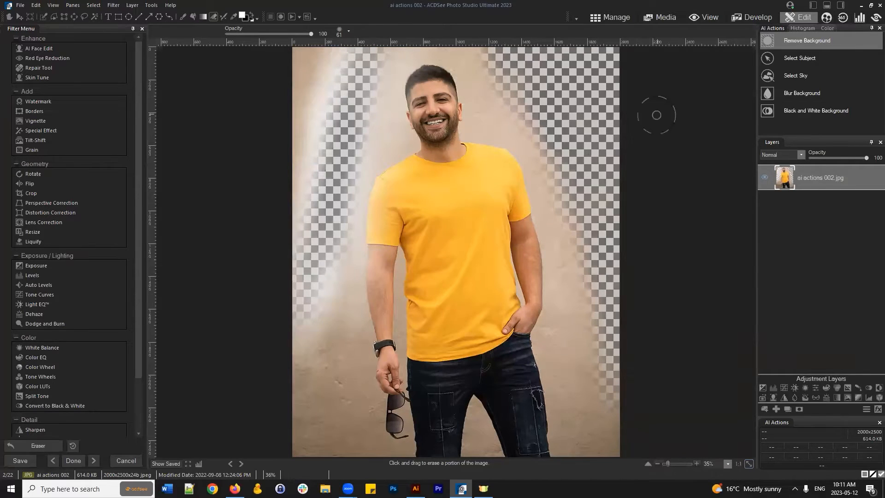
click(869, 202)
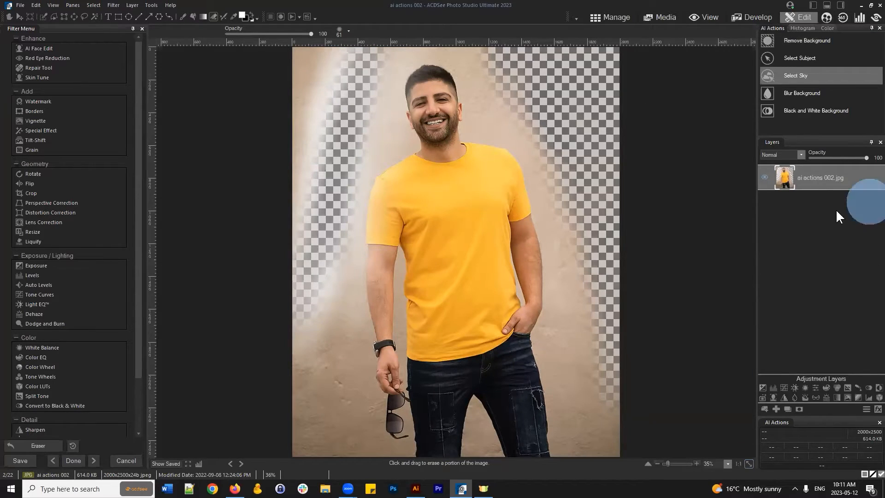
- Discard the unsaved edits and reopen ai actions 002 in the editor with its original wall
click(616, 19)
click(460, 247)
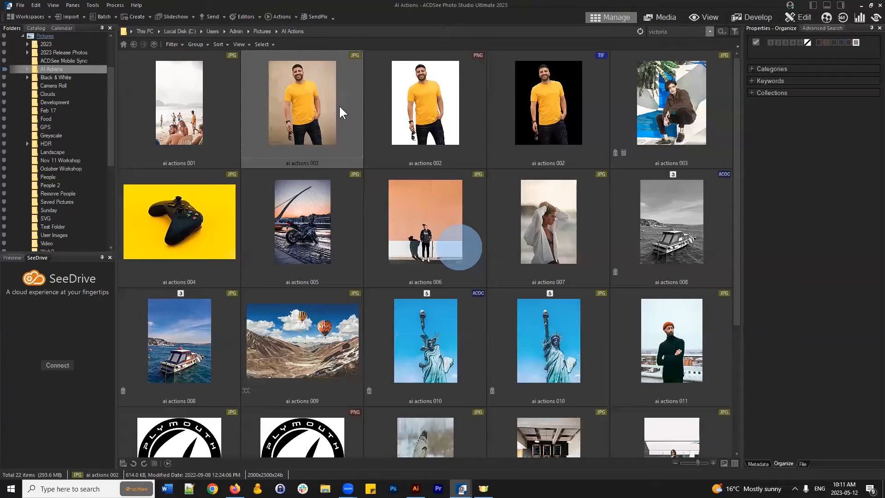
click(340, 107)
click(803, 14)
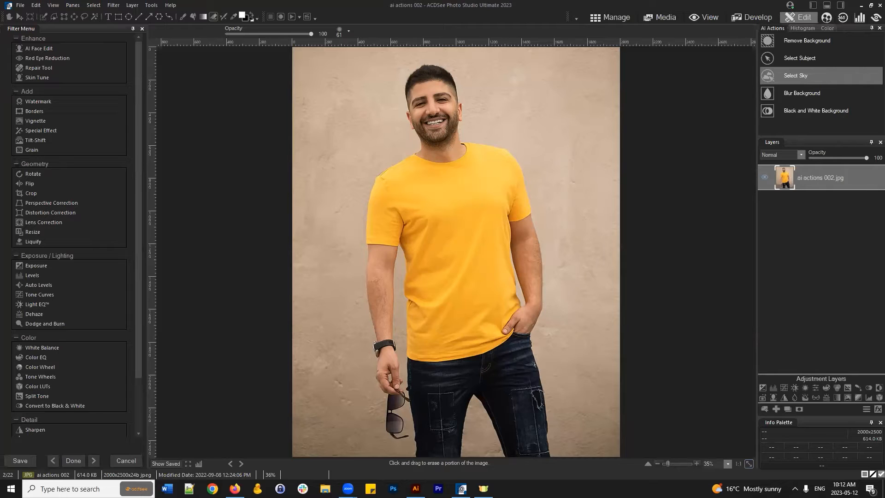
click(798, 287)
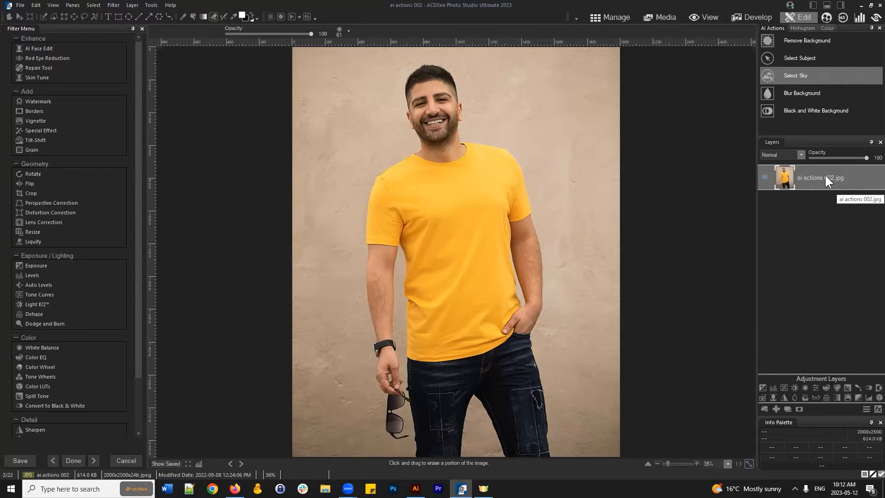
click(764, 177)
click(764, 178)
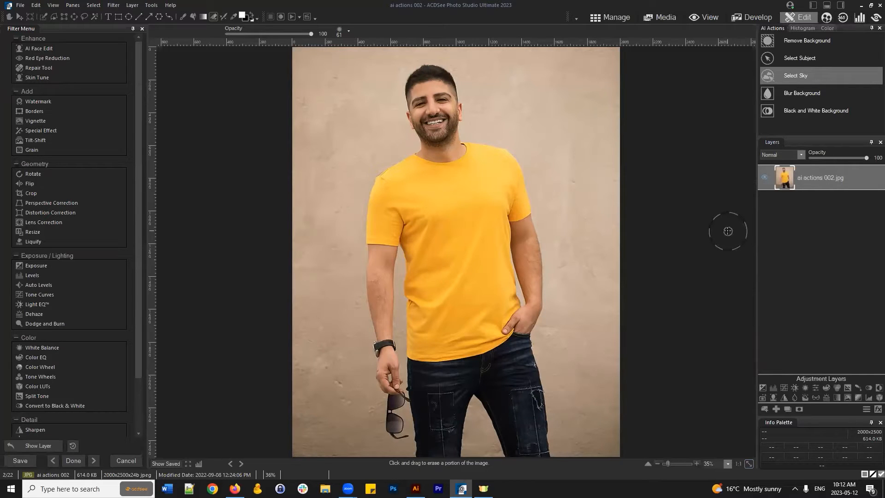
click(763, 177)
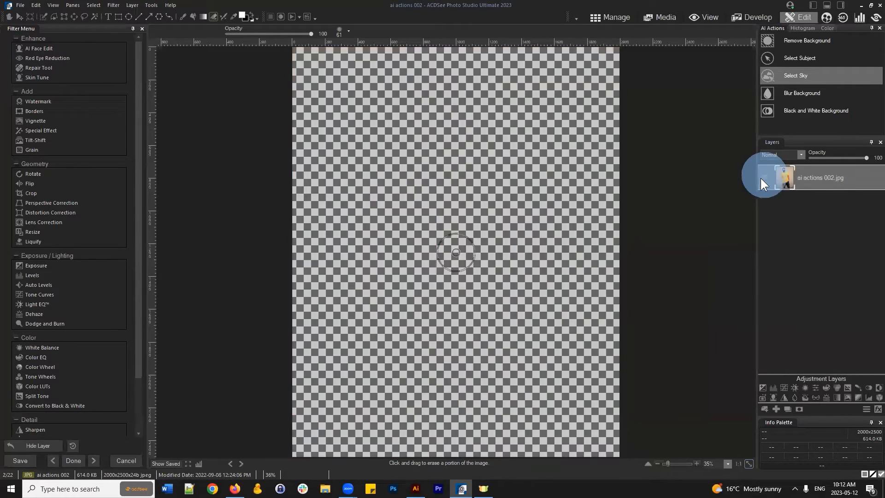
click(763, 178)
drag(817, 179, 820, 265)
drag(822, 253, 802, 179)
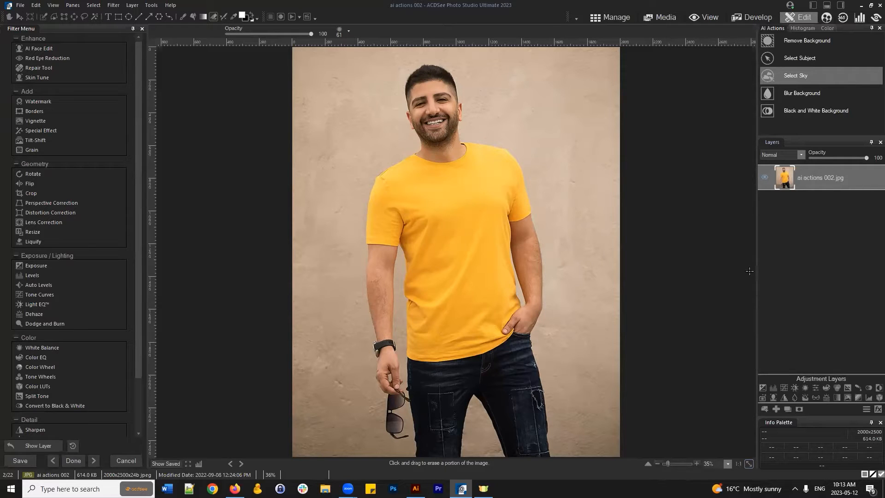
click(21, 5)
click(27, 18)
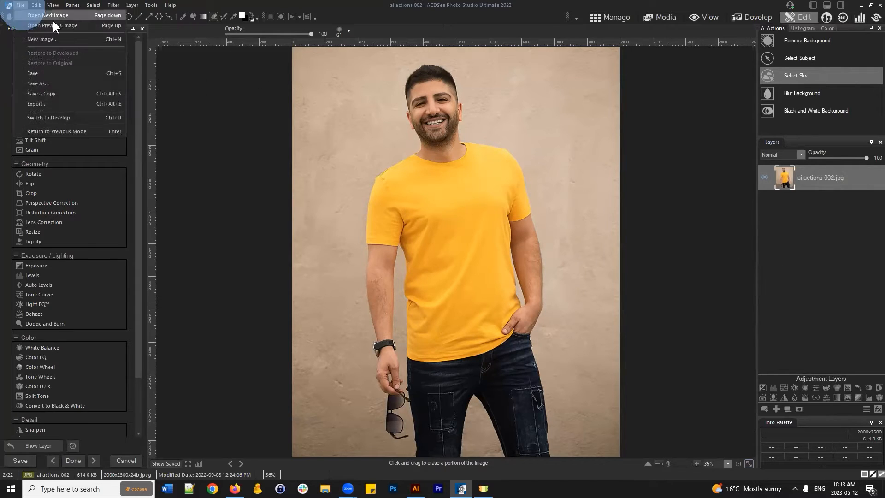
click(510, 243)
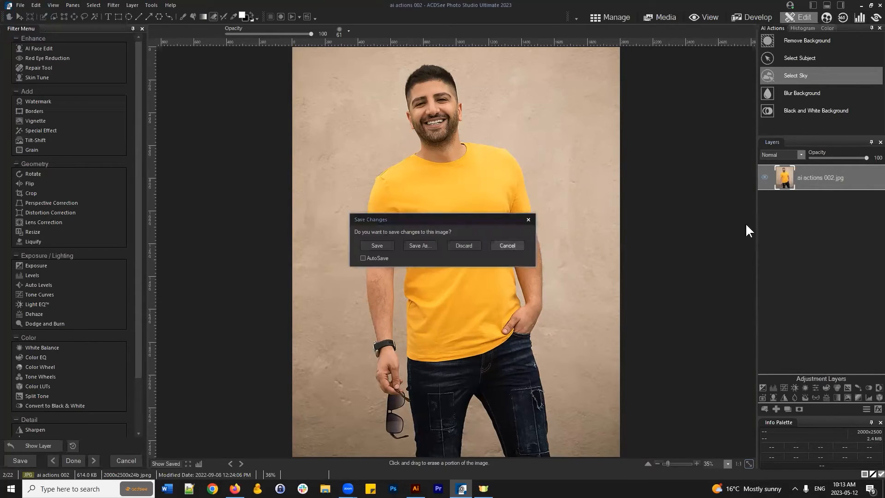
- Create a 4000×4000 transparent Layer Example image, overwriting the old file and discarding portrait changes
click(20, 6)
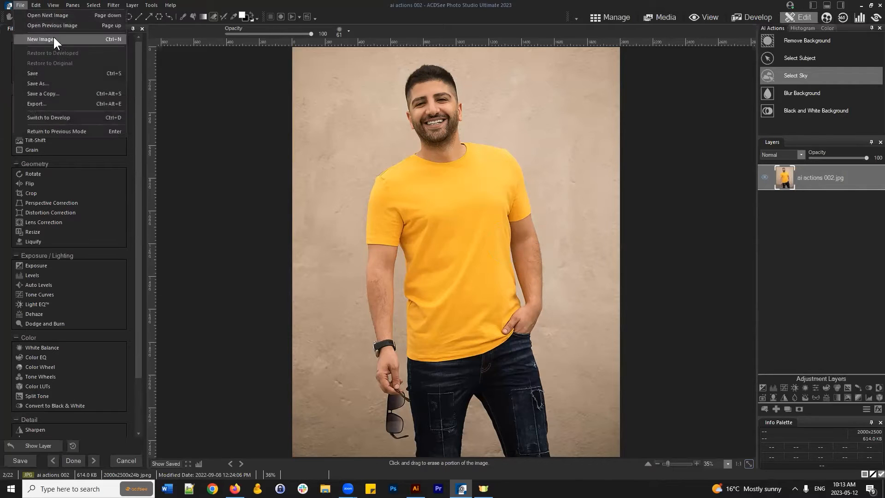
click(54, 39)
click(450, 263)
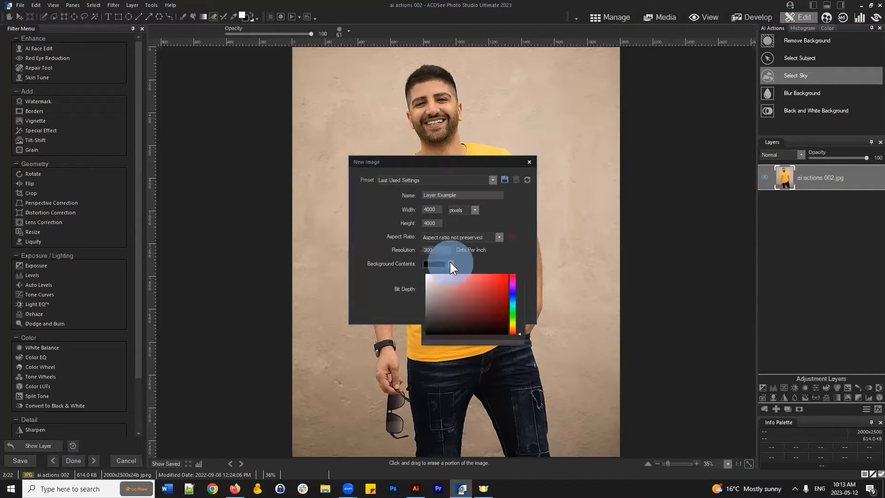
click(416, 279)
click(425, 276)
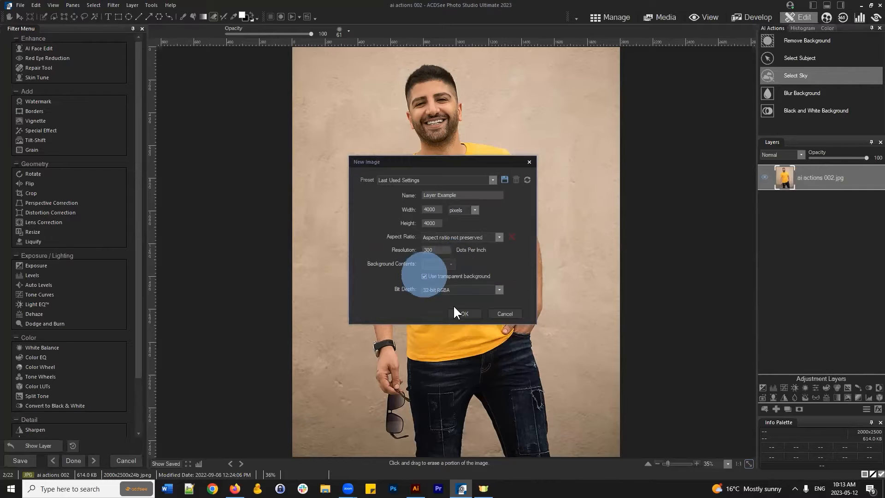
click(465, 313)
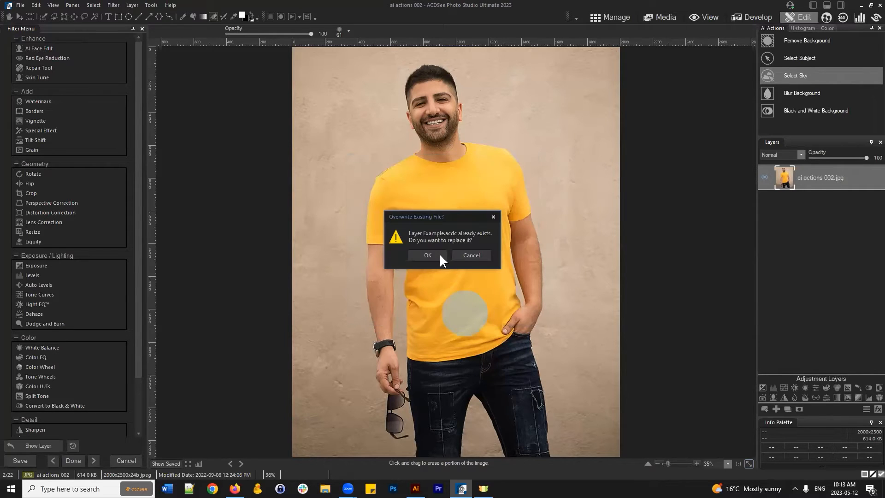
click(429, 255)
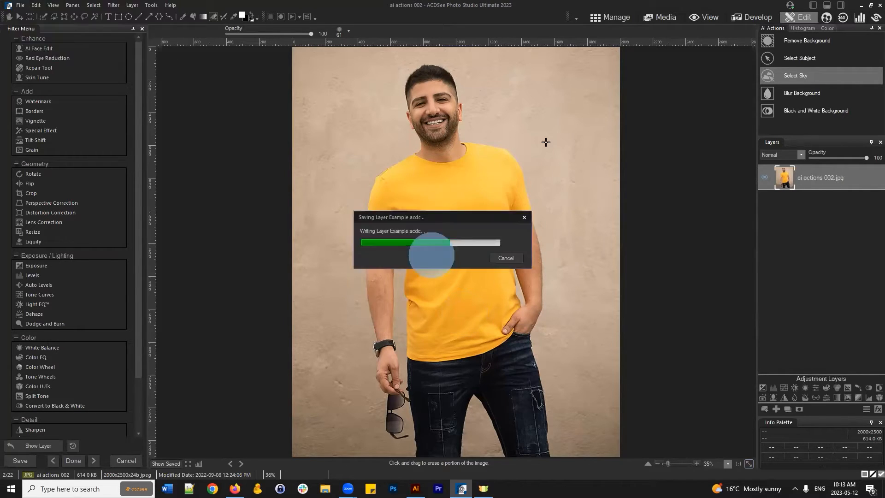
click(467, 240)
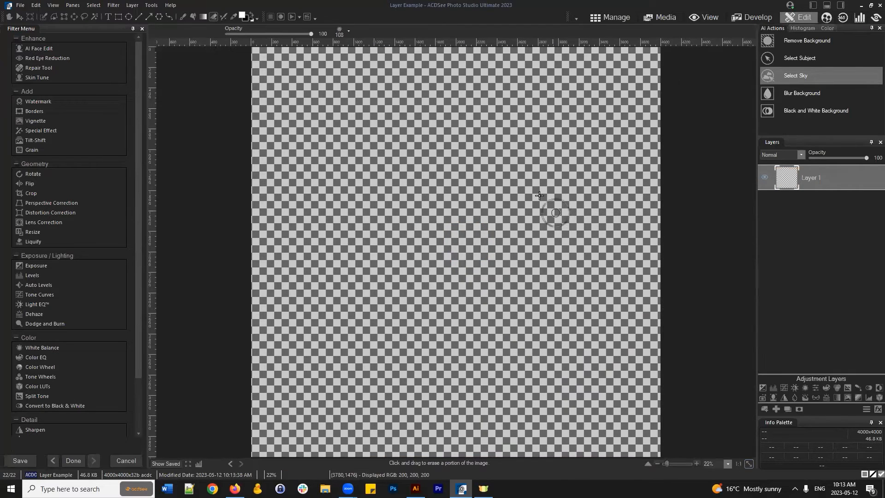
scroll(542, 199, down, 1)
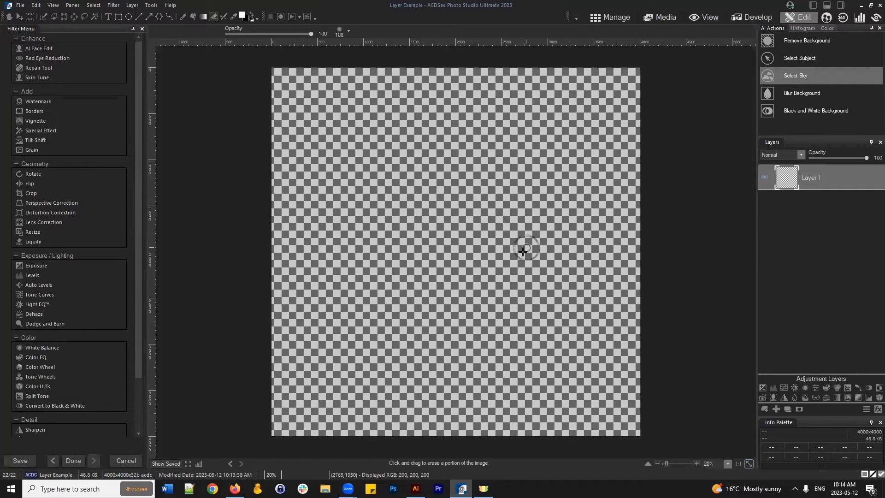
- Set the Brush to 0 feathering and a 528 nib width
click(183, 18)
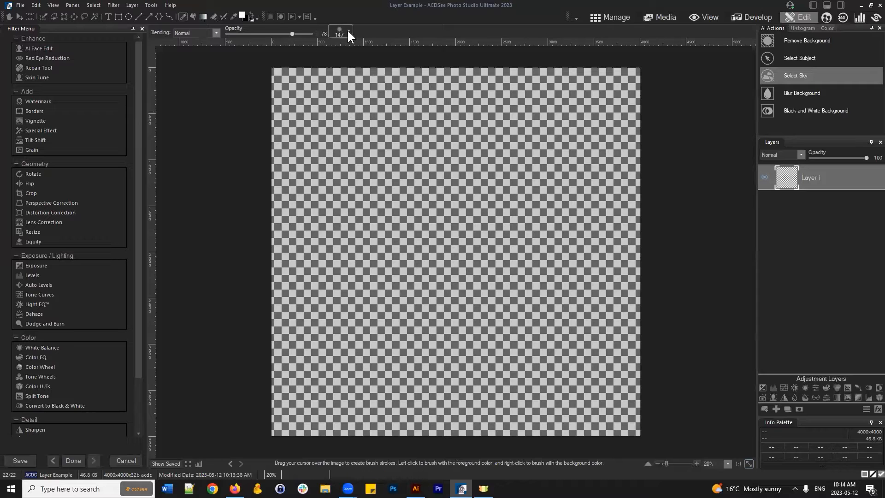
click(348, 31)
drag(398, 52, 353, 54)
drag(371, 42, 429, 42)
click(244, 13)
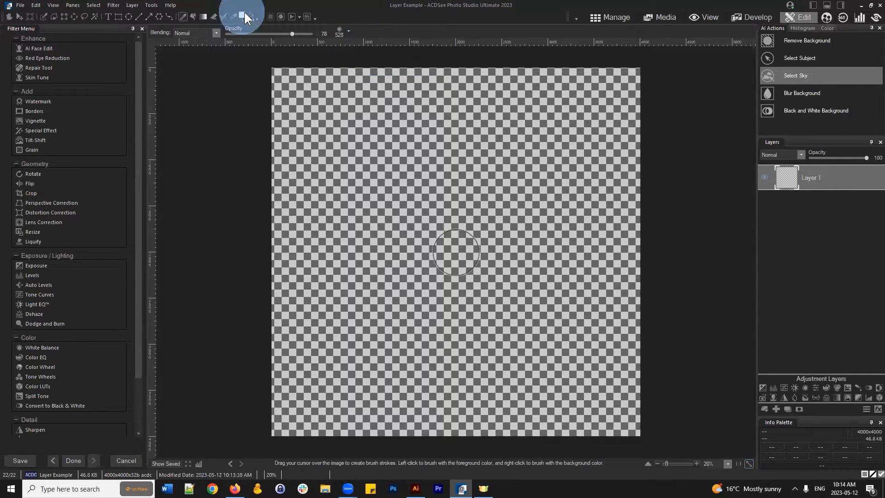
- Choose blue as the foreground colour and paint a large solid blob in the canvas centre
click(244, 13)
click(403, 196)
click(510, 161)
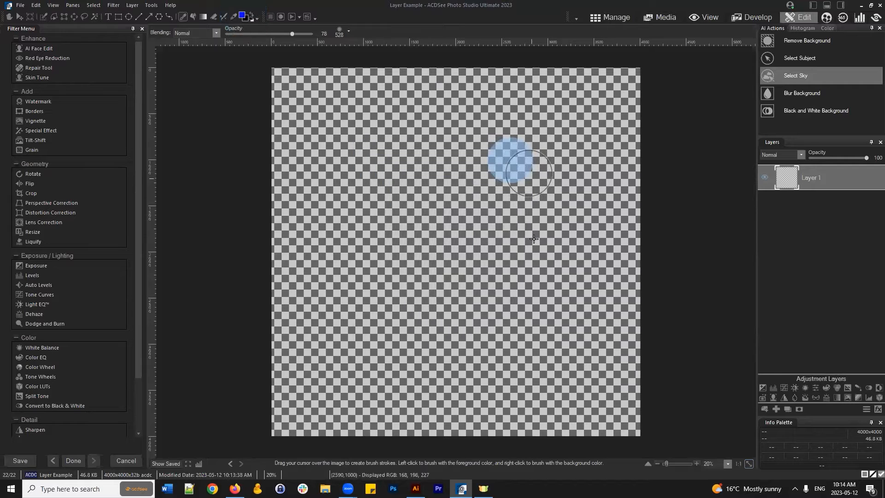
mouse_move(487, 291)
mouse_down()
mouse_move(425, 189)
mouse_move(488, 196)
mouse_move(501, 278)
mouse_move(426, 234)
mouse_move(453, 215)
mouse_move(423, 245)
mouse_move(455, 290)
mouse_move(480, 284)
mouse_move(415, 296)
mouse_move(393, 239)
mouse_move(430, 192)
mouse_move(463, 181)
mouse_move(516, 210)
mouse_move(504, 285)
mouse_move(454, 303)
mouse_move(422, 284)
mouse_move(401, 226)
mouse_move(422, 187)
mouse_move(446, 180)
mouse_move(487, 191)
mouse_move(502, 244)
mouse_move(485, 271)
mouse_move(500, 261)
mouse_up()
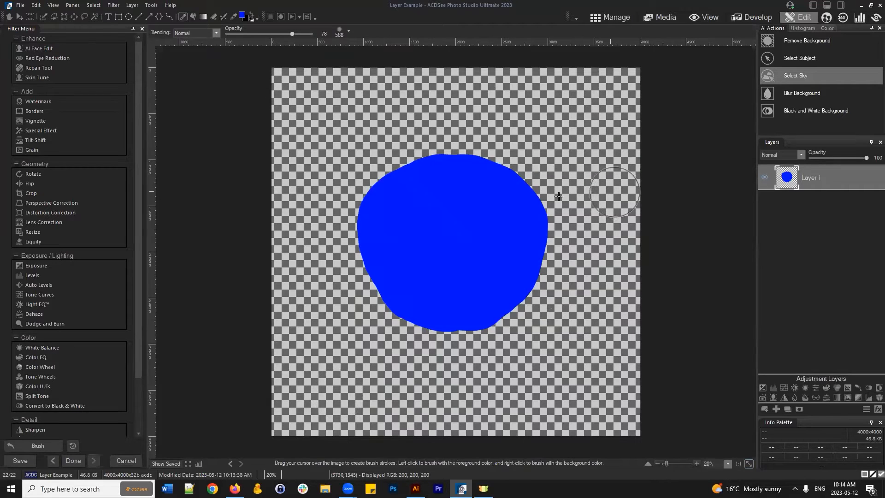
- Save the image under the new name example as example.acdc
click(20, 6)
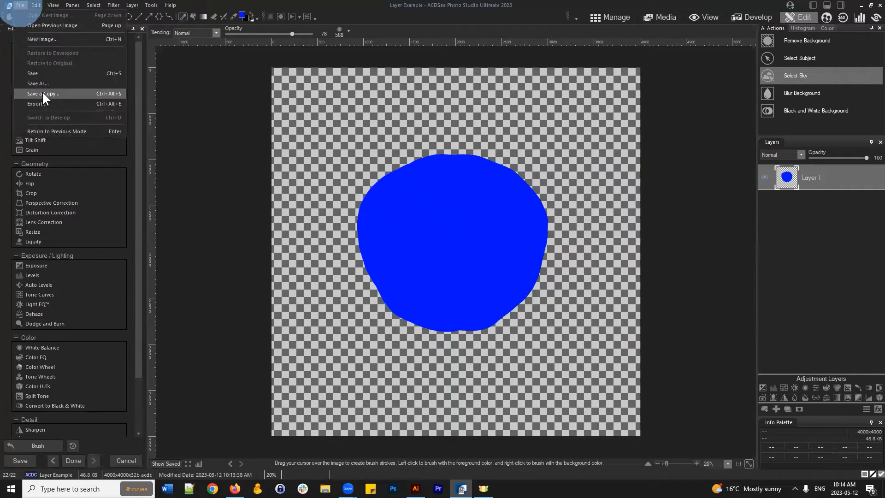
click(42, 82)
click(482, 245)
drag(494, 242, 369, 248)
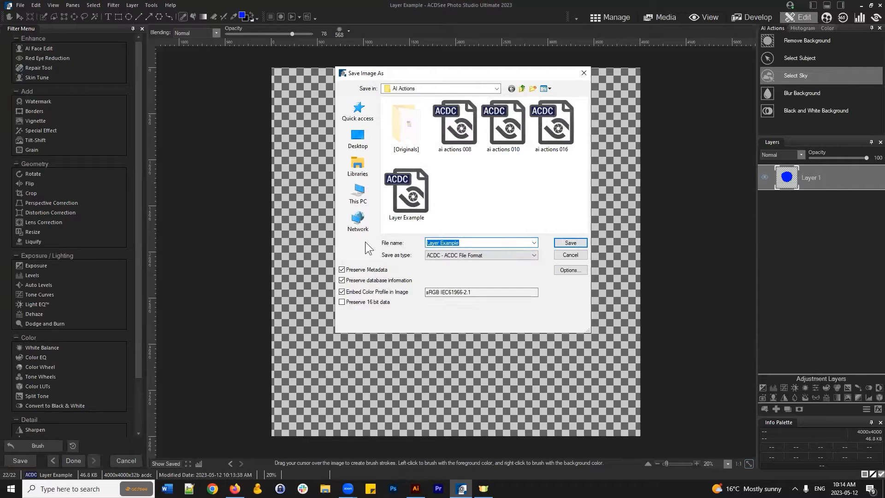
text(bl)
text(ample)
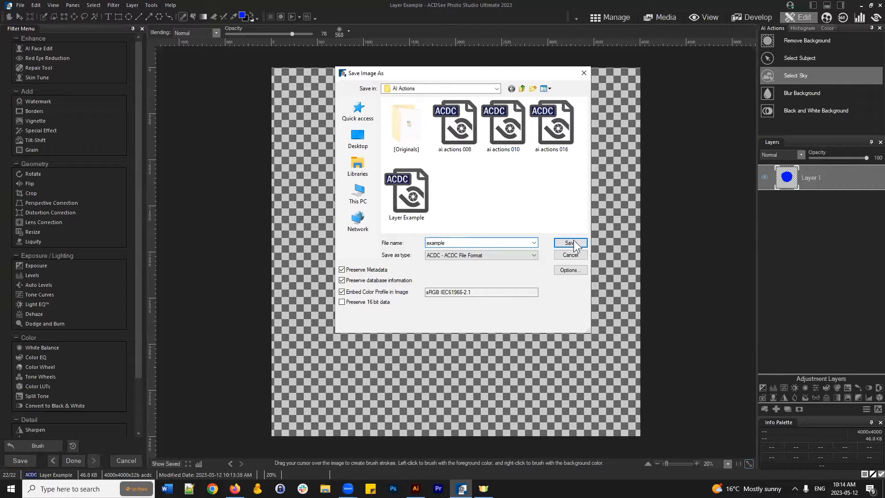
click(572, 242)
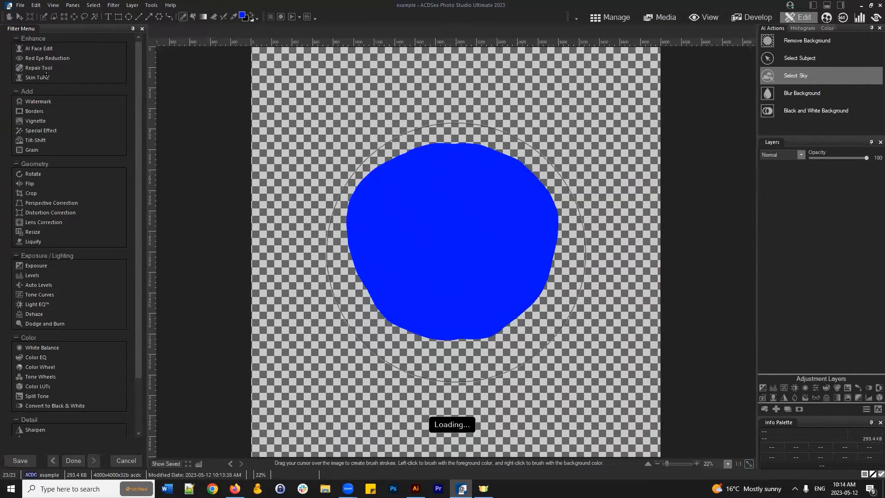
- Save a PNG copy as example.png, accepting the loss of the embedded colour profile
click(23, 6)
click(23, 6)
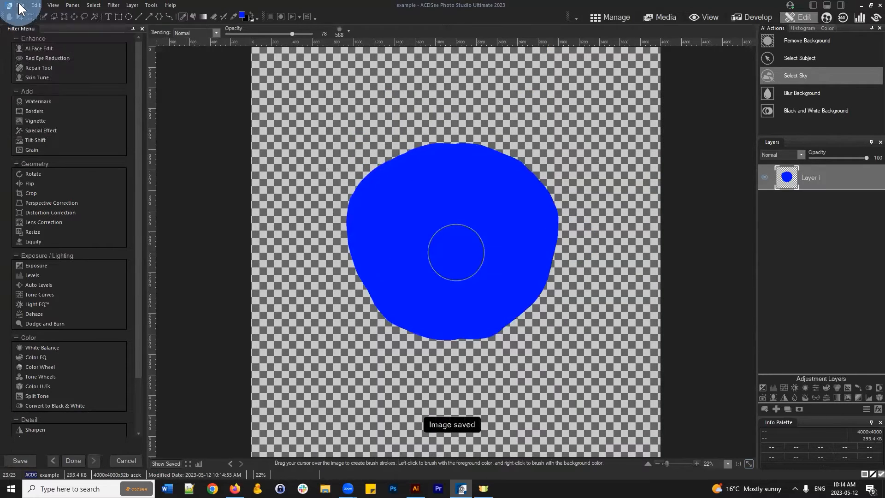
click(23, 6)
click(43, 84)
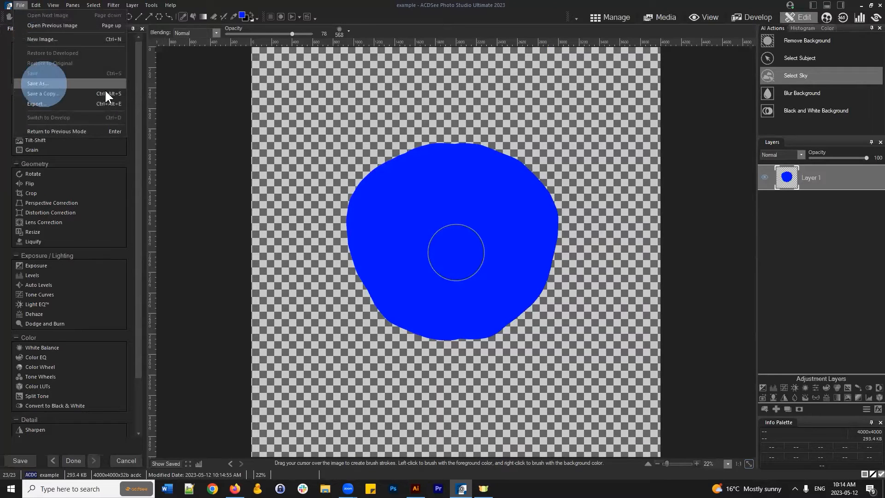
click(467, 255)
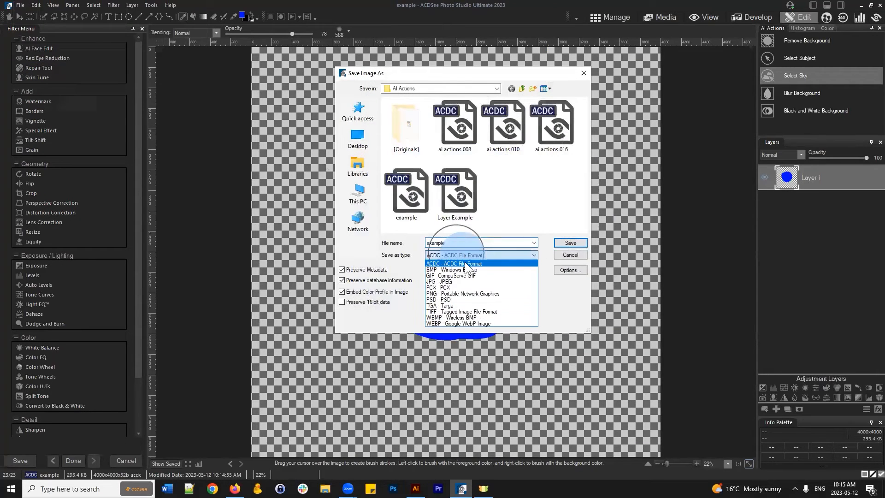
click(449, 296)
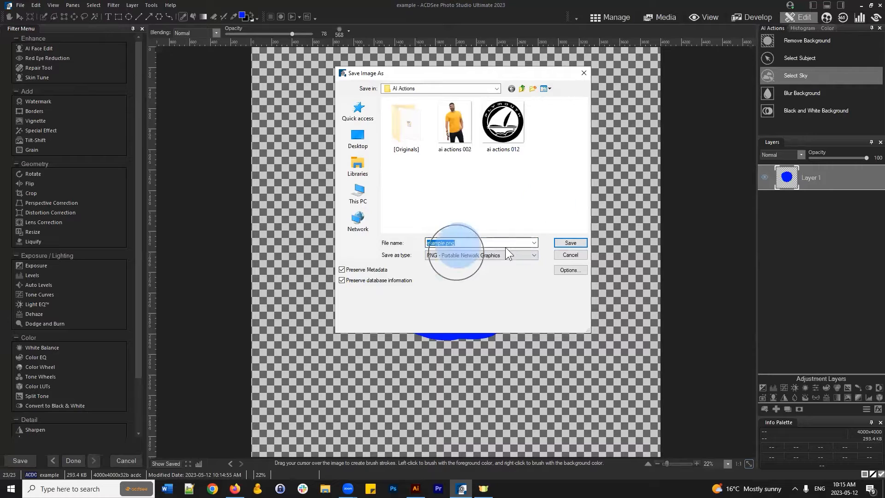
click(569, 243)
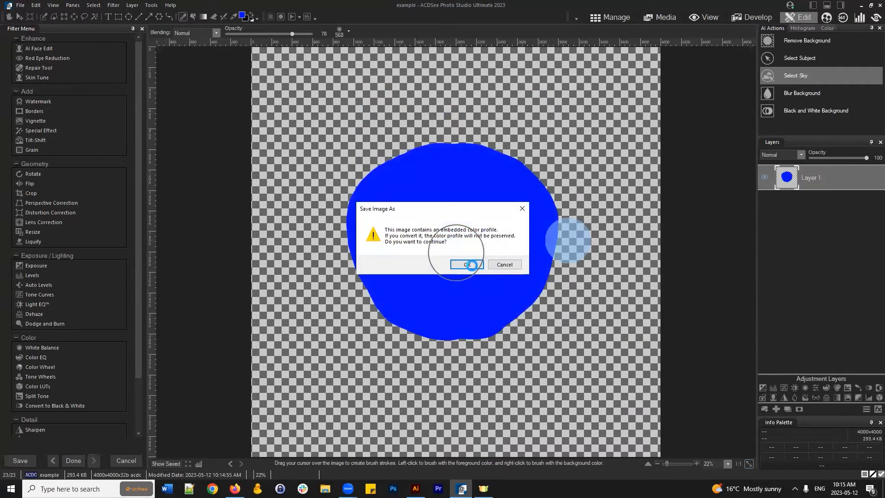
click(466, 264)
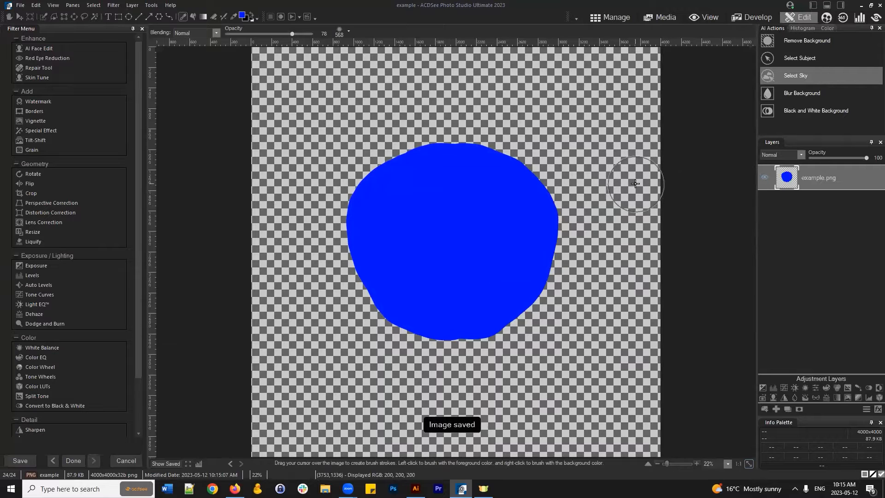
- In Manage mode, check both example files, then select the hot-air-balloon photo ai actions 009
click(609, 19)
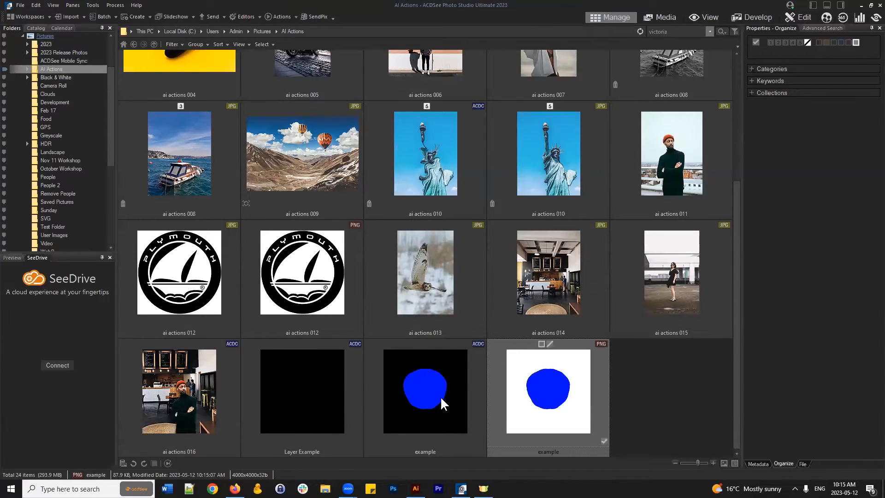
click(445, 402)
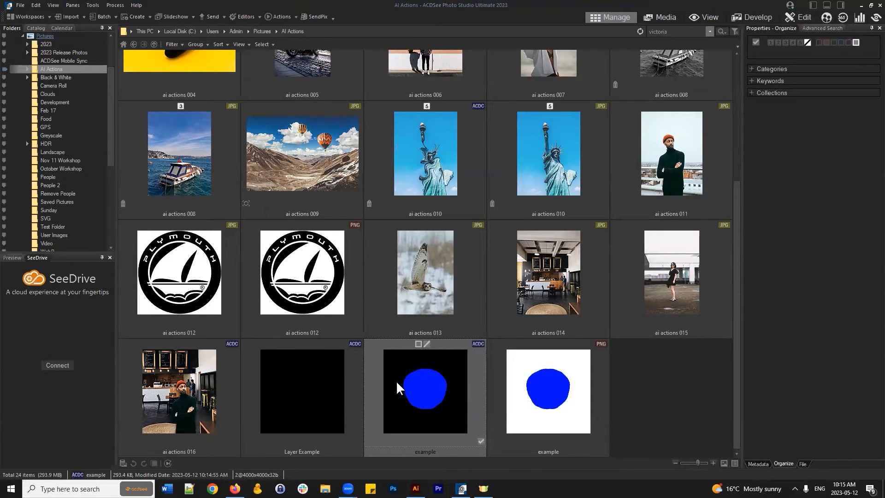
click(564, 381)
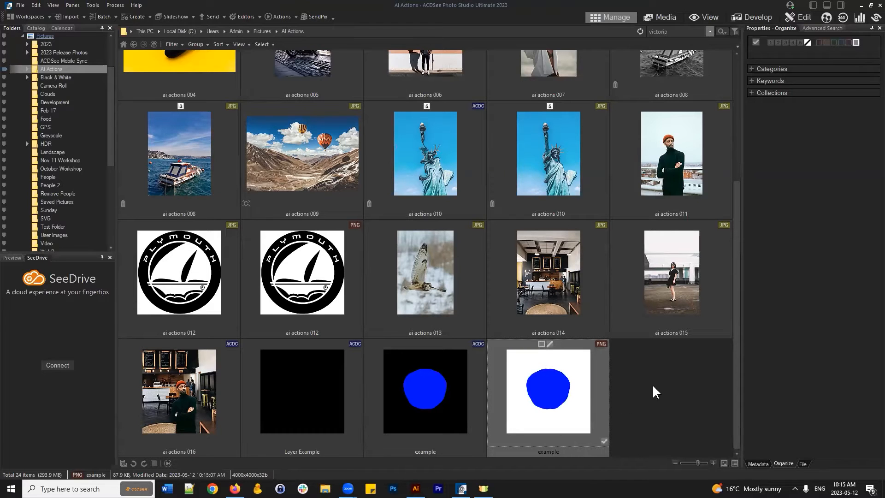
scroll(644, 392, up, 3)
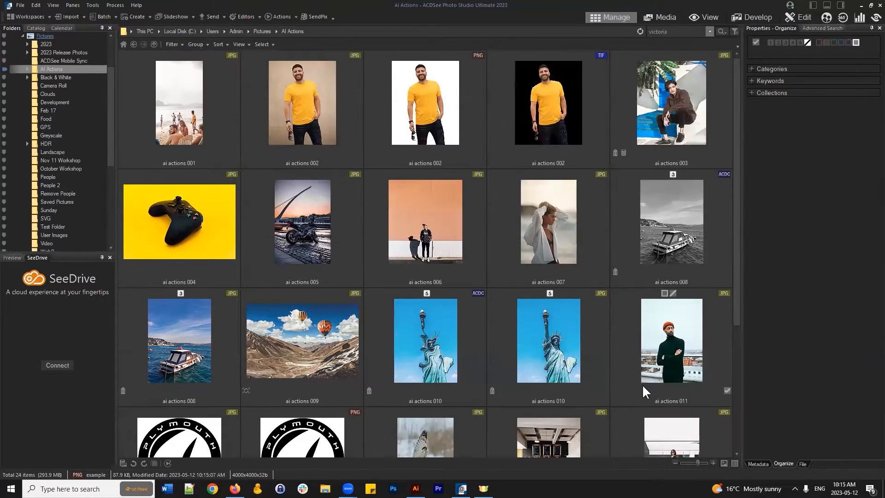
click(325, 340)
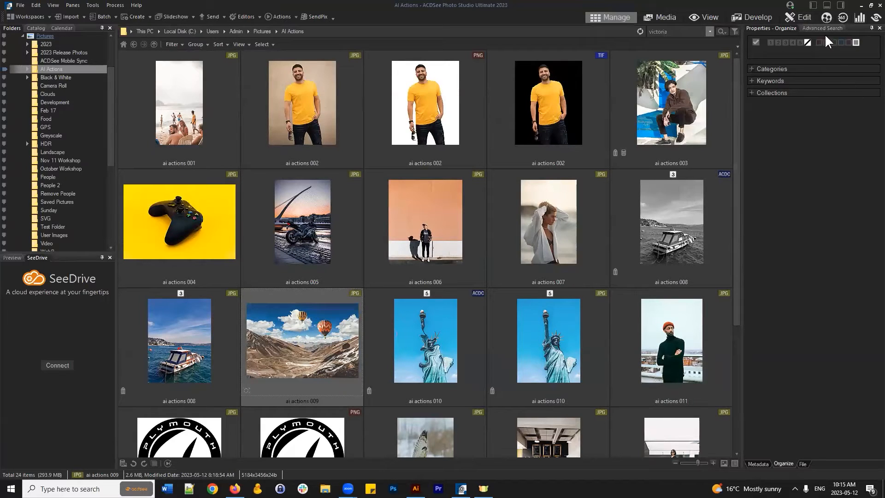
- Open ai actions 009 in Edit mode
click(802, 15)
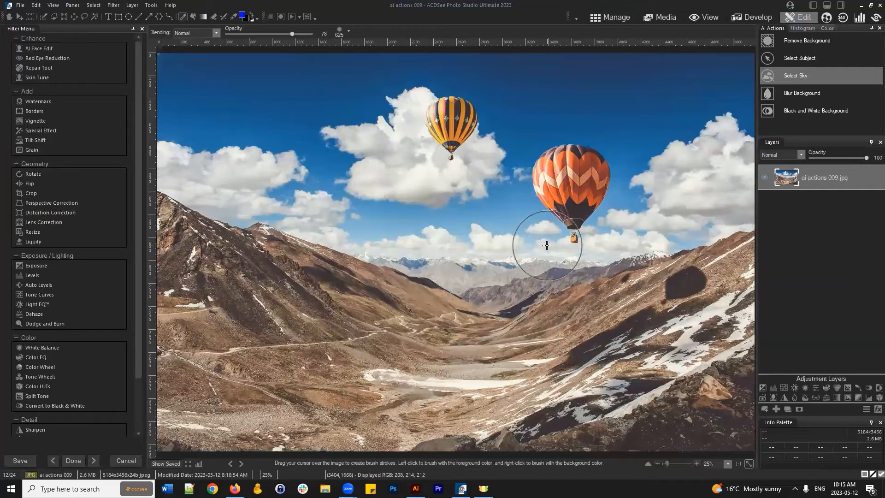
- Import the blue-blob example.png as a new layer above the balloon photo
click(765, 409)
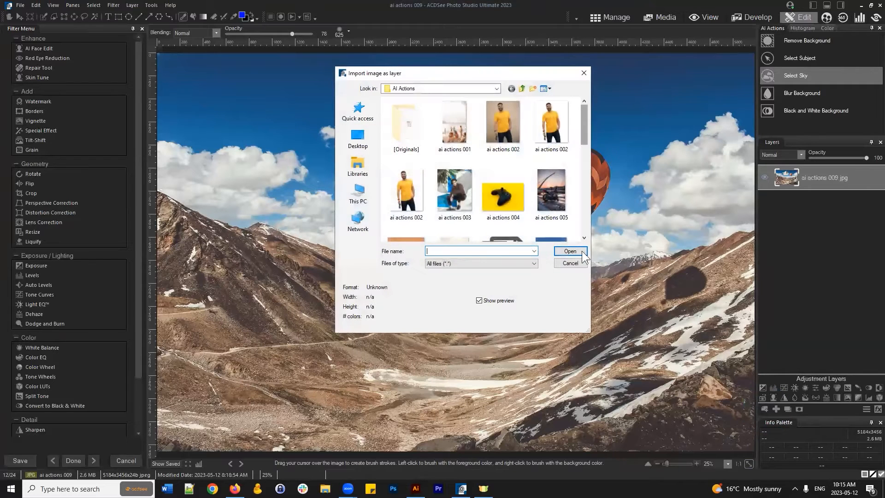
click(571, 264)
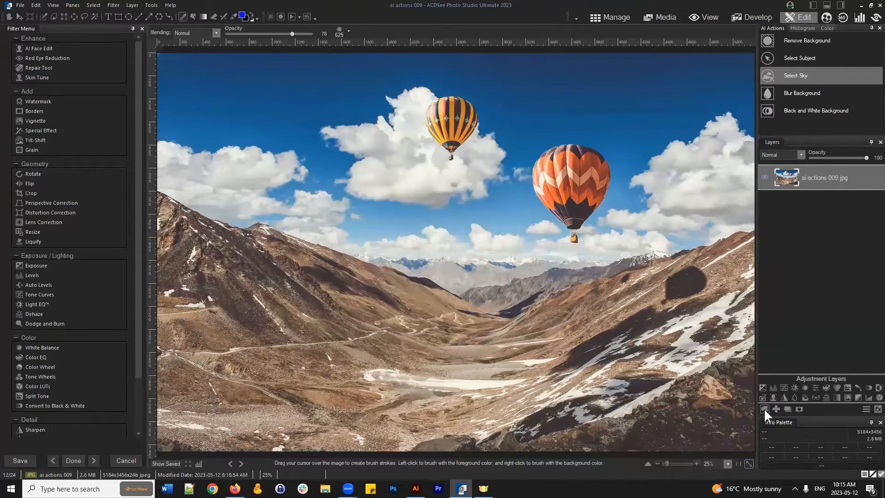
click(765, 408)
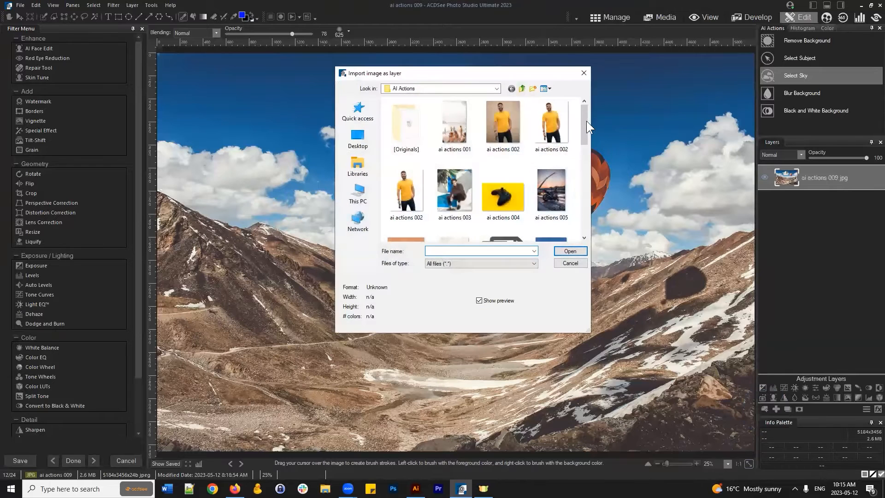
drag(586, 121, 598, 235)
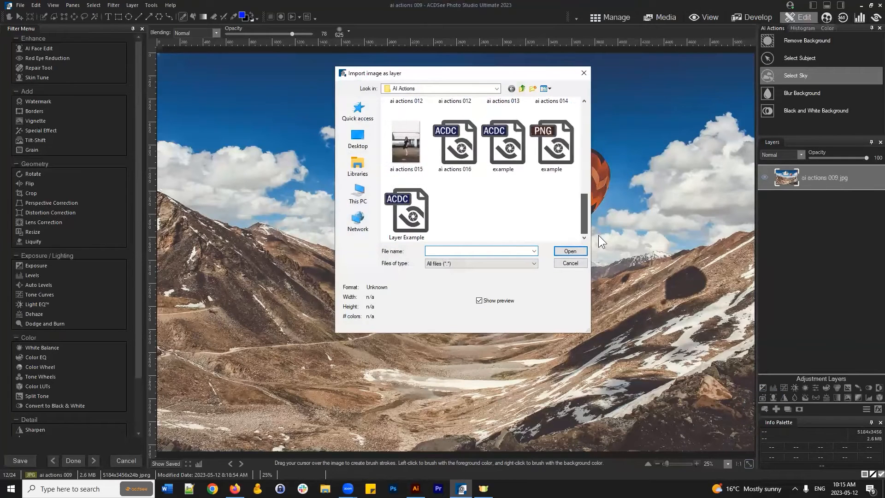
click(559, 143)
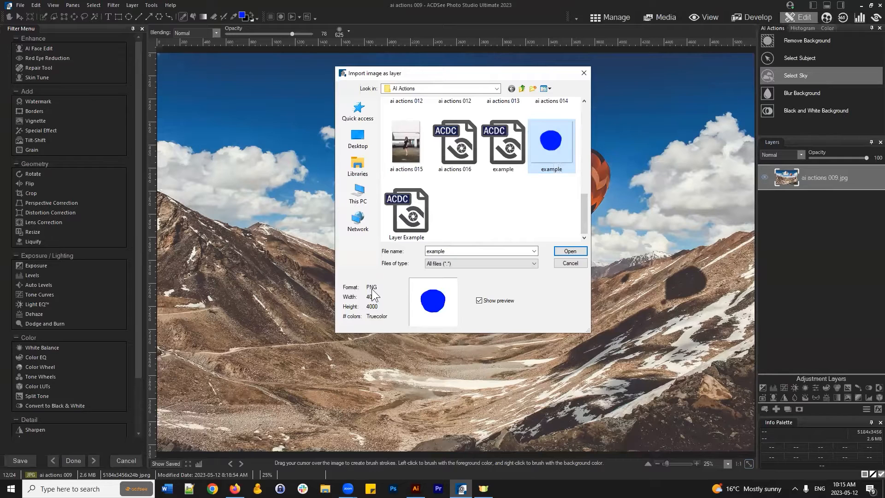
click(570, 252)
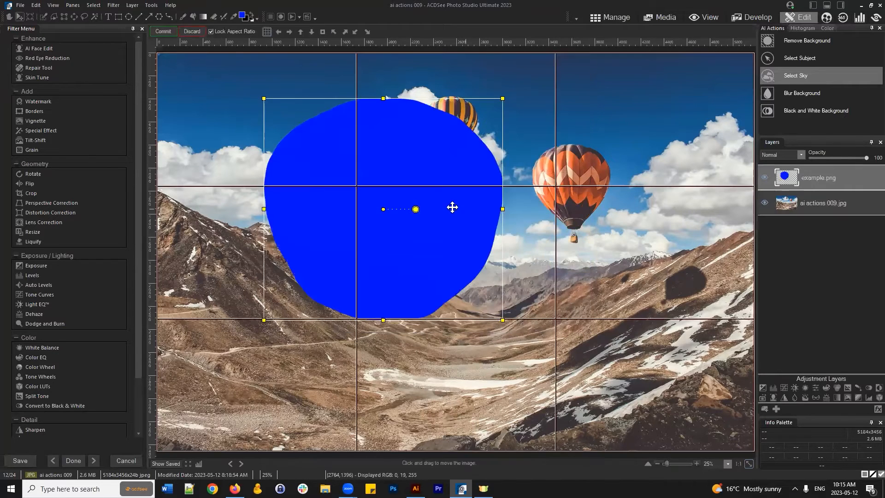
- Move the blue example.png layer right and down over the photo, commit it, then toggle its visibility
drag(452, 207, 519, 245)
click(162, 31)
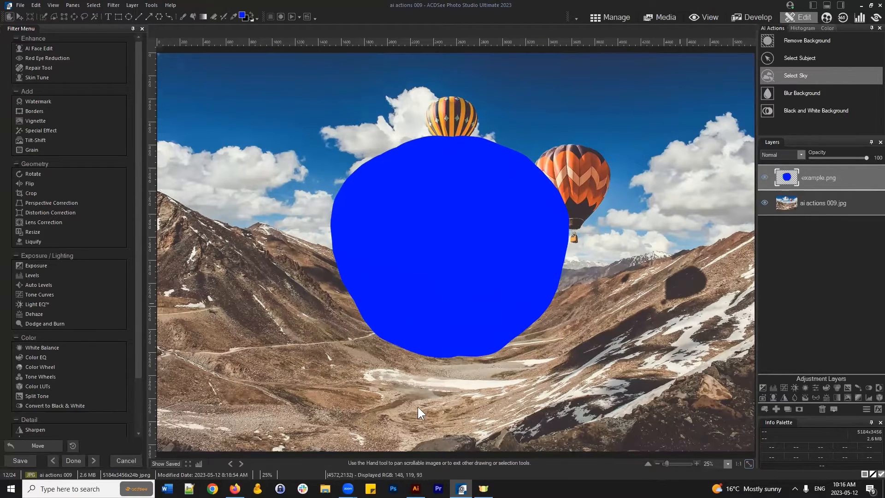
click(767, 177)
click(765, 178)
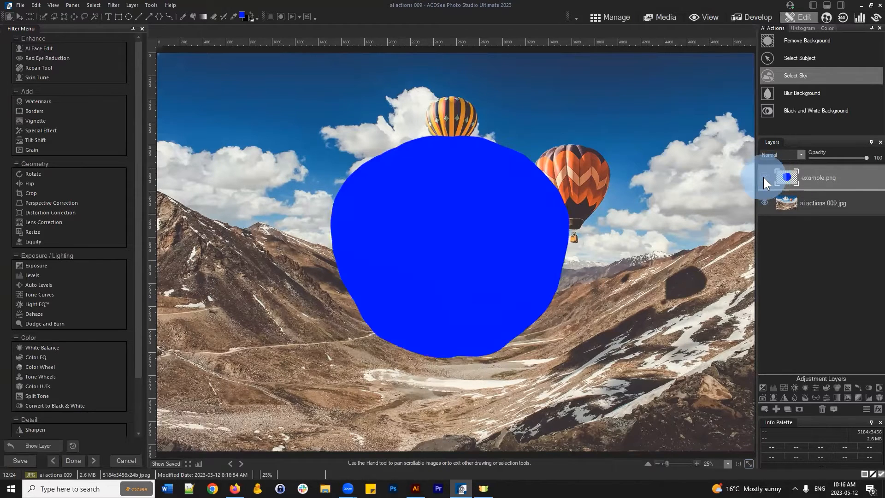
click(763, 177)
click(763, 177)
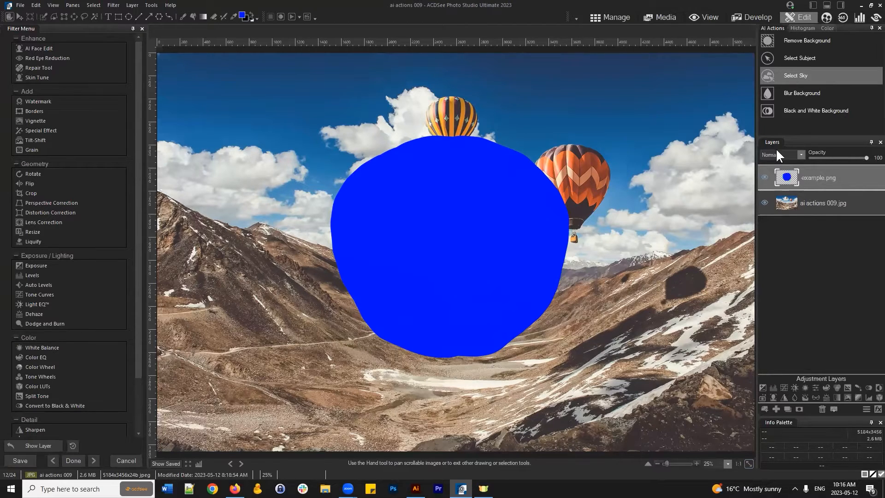
- Hide and reshow the blue blob layer several times, then leave the editor to the save prompt
click(764, 177)
click(765, 177)
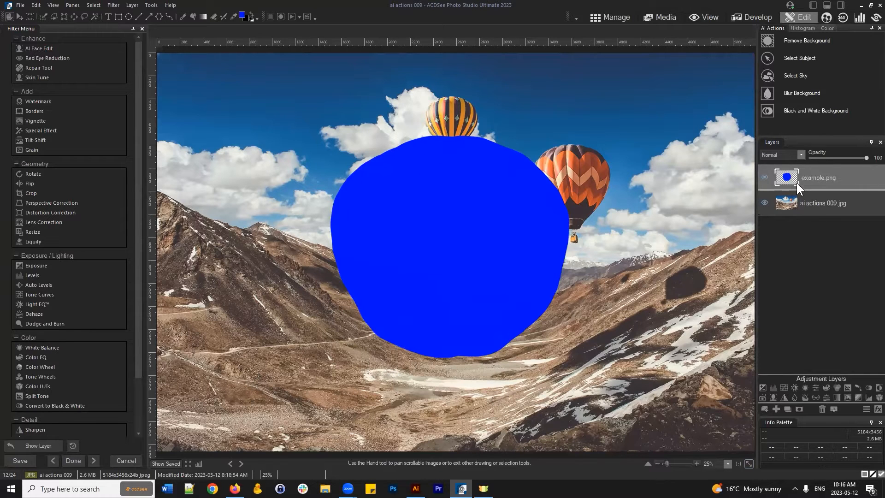
click(765, 177)
click(764, 177)
click(767, 204)
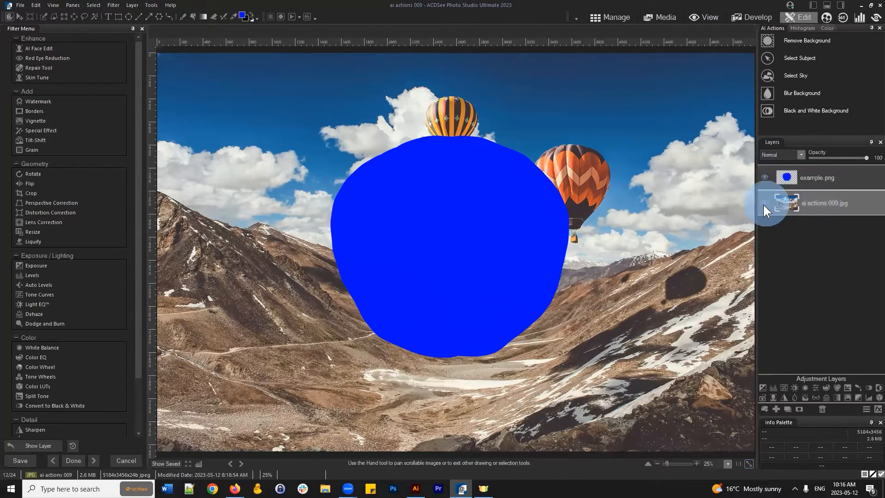
click(765, 178)
click(765, 178)
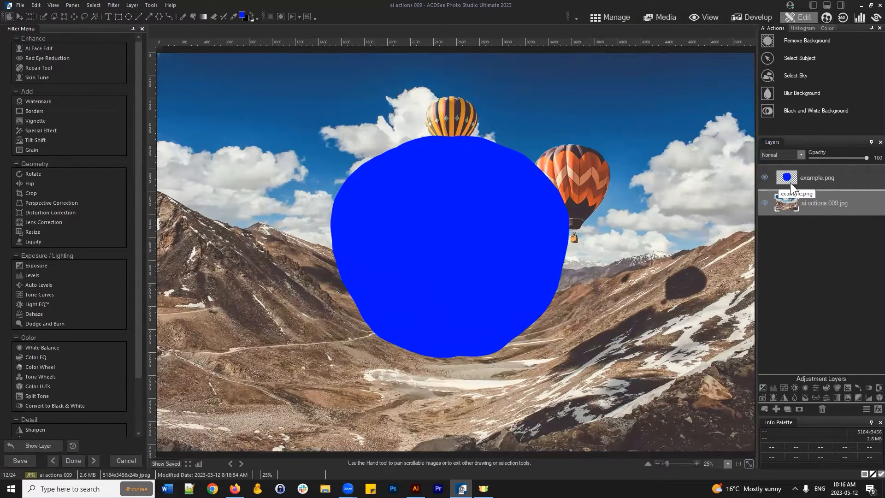
click(610, 19)
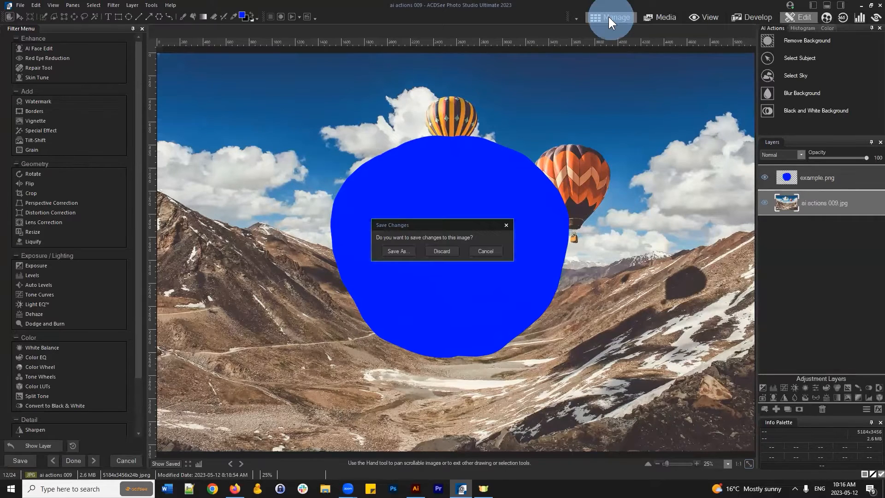
- Discard the balloon photo's changes and open the example blob image in the editor
click(442, 251)
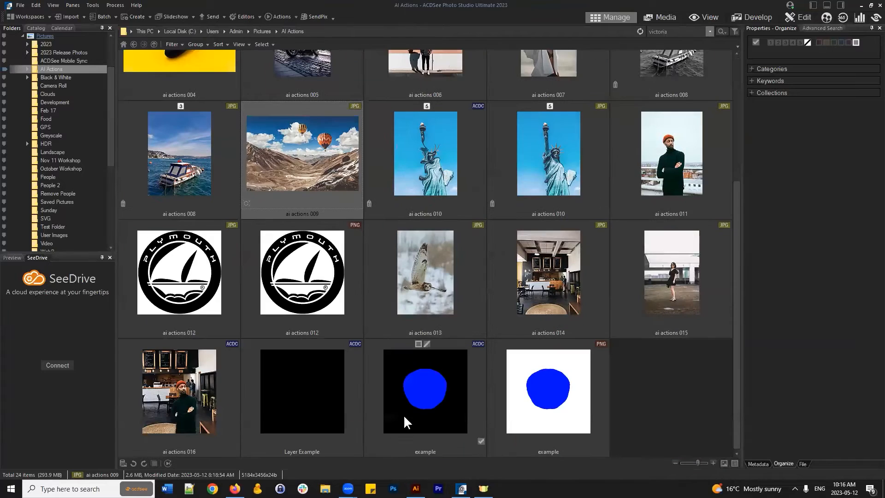
click(410, 405)
click(645, 366)
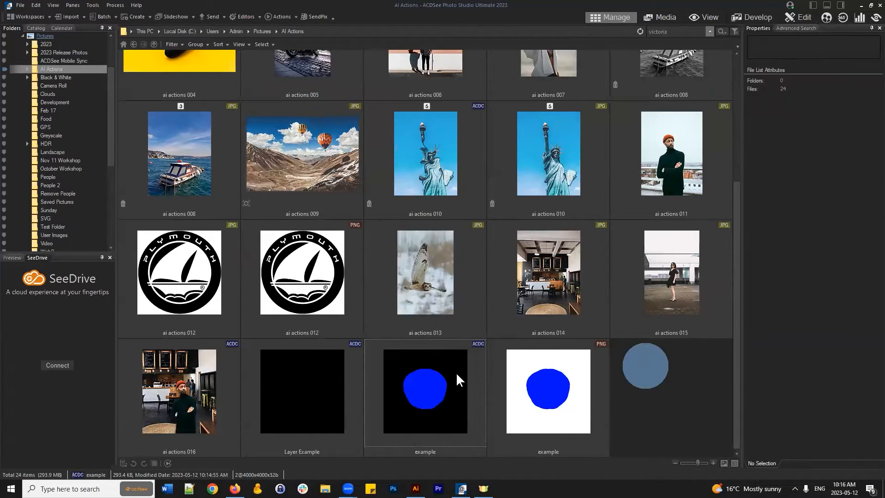
click(436, 375)
click(797, 17)
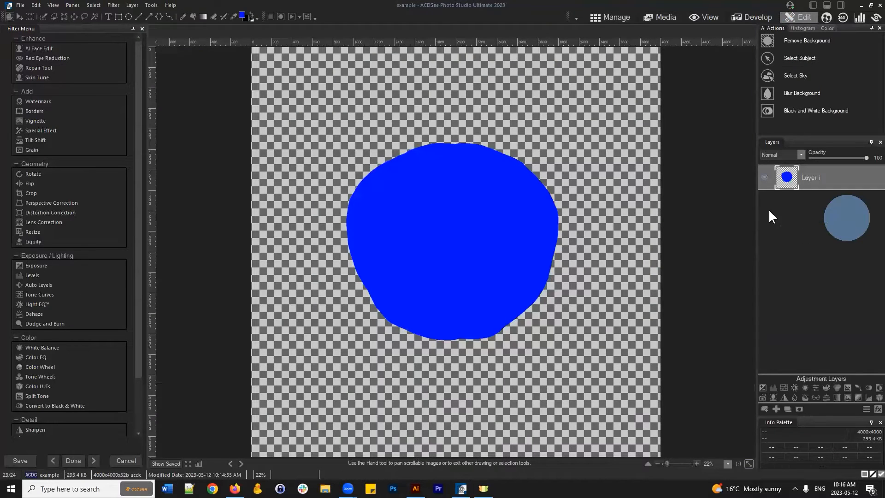
click(21, 5)
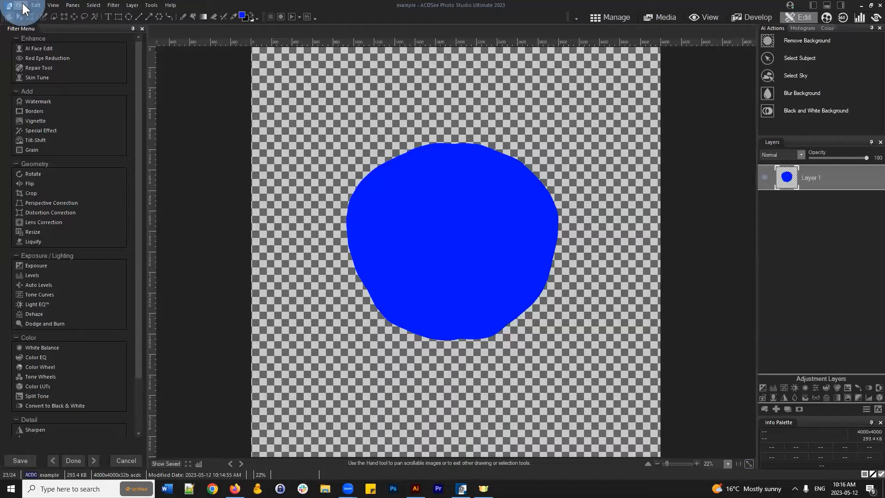
- Save the blob image as a JPG - JPEG file named example.jpg
click(57, 84)
click(470, 256)
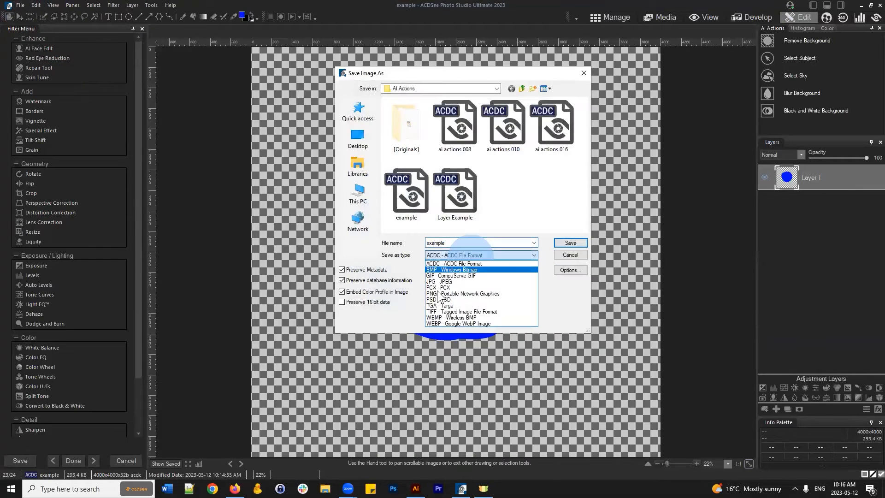
click(441, 282)
click(478, 242)
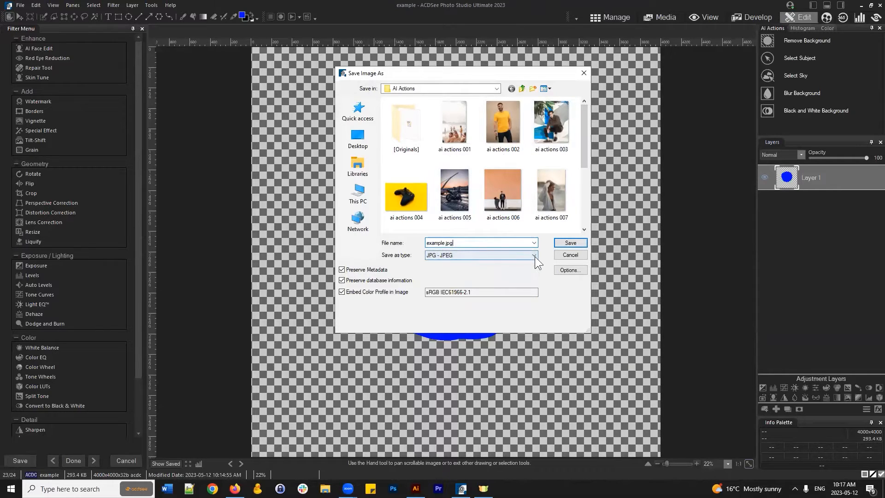
click(574, 244)
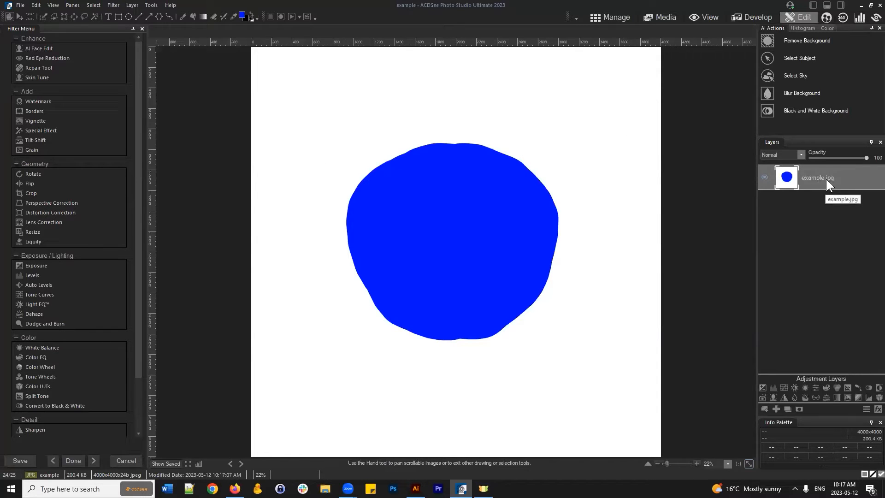
- Return to the browser and reopen ai actions 009 for editing
drag(827, 179, 834, 179)
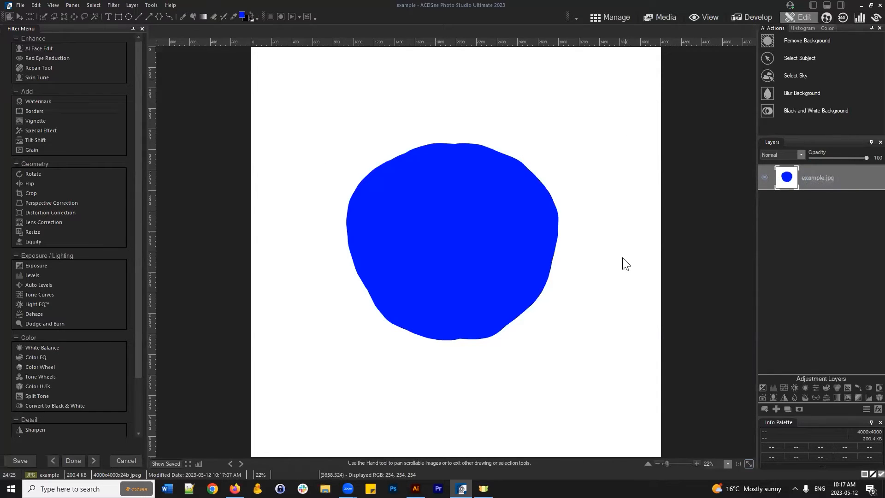
click(611, 14)
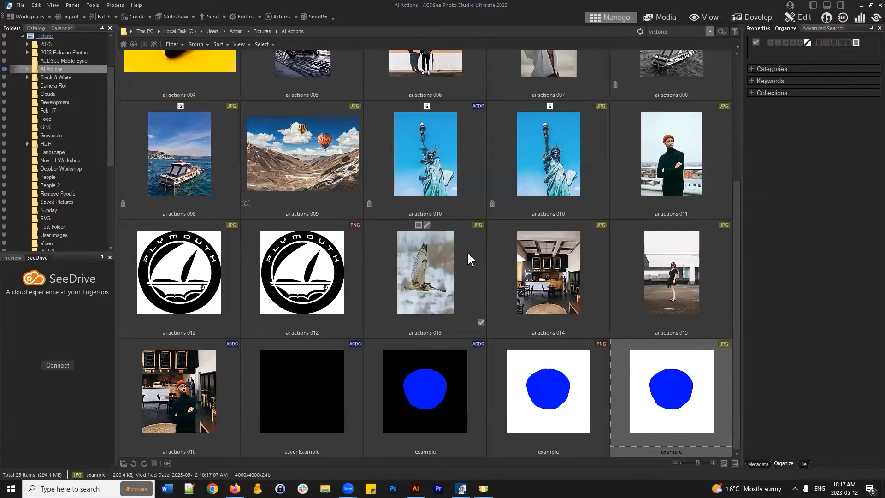
click(334, 176)
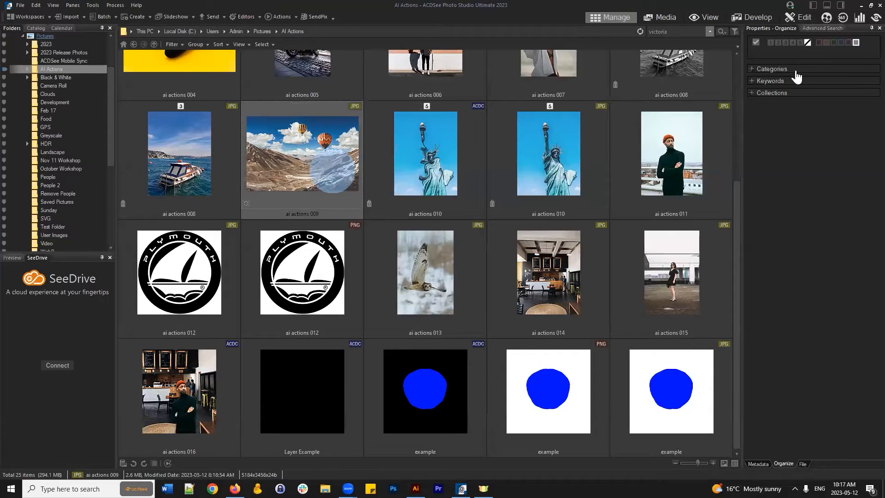
click(800, 16)
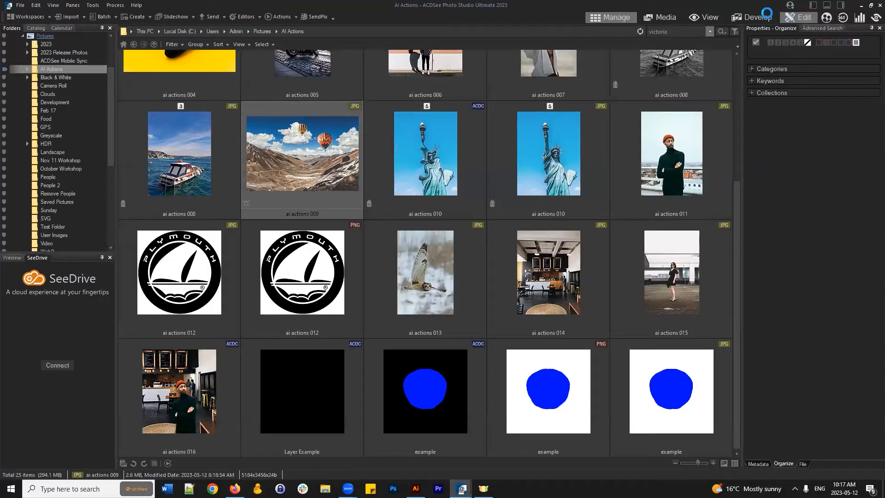
click(764, 409)
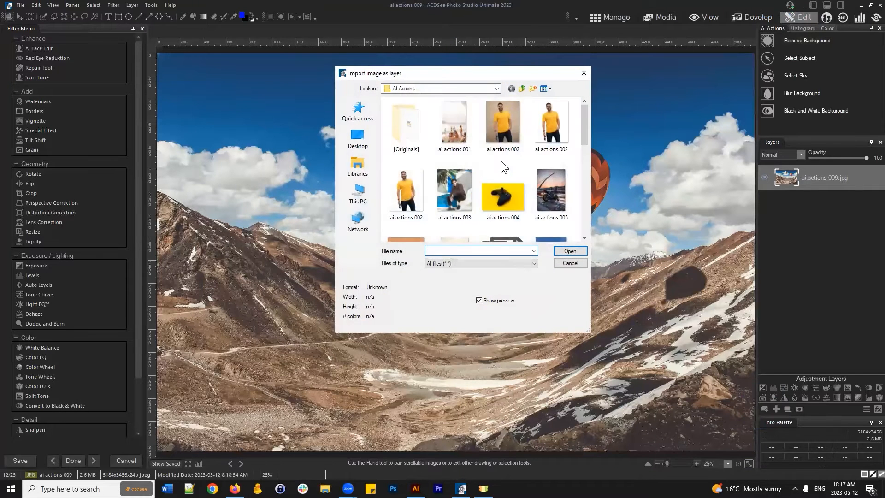
- Import example.jpg as a new layer, shrink it and place it near the canvas centre
scroll(504, 166, down, 5)
click(406, 210)
click(538, 149)
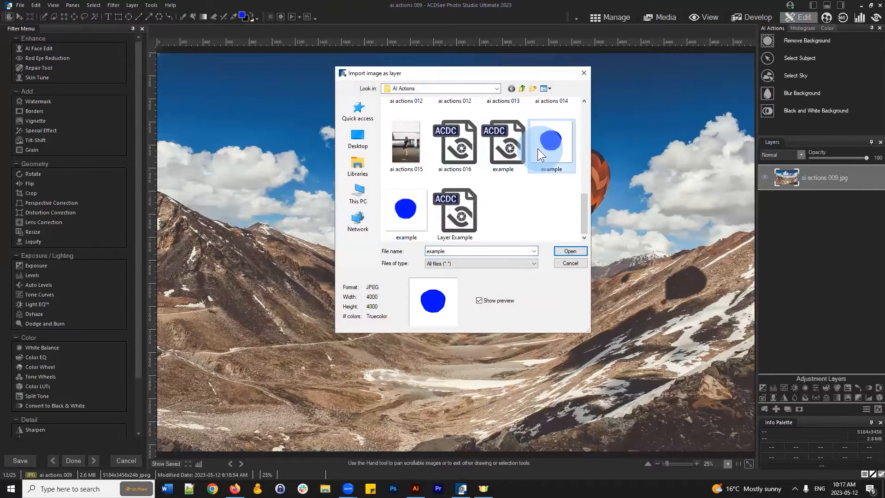
click(570, 251)
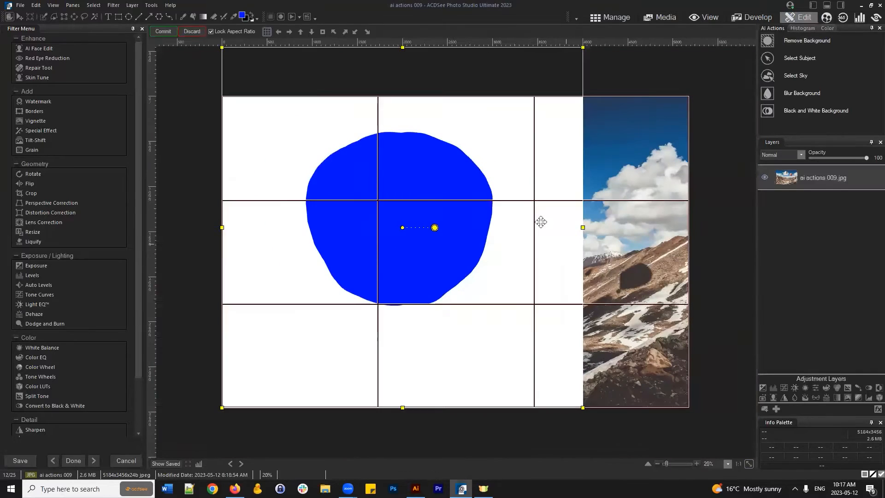
drag(493, 195, 549, 237)
drag(641, 88, 533, 197)
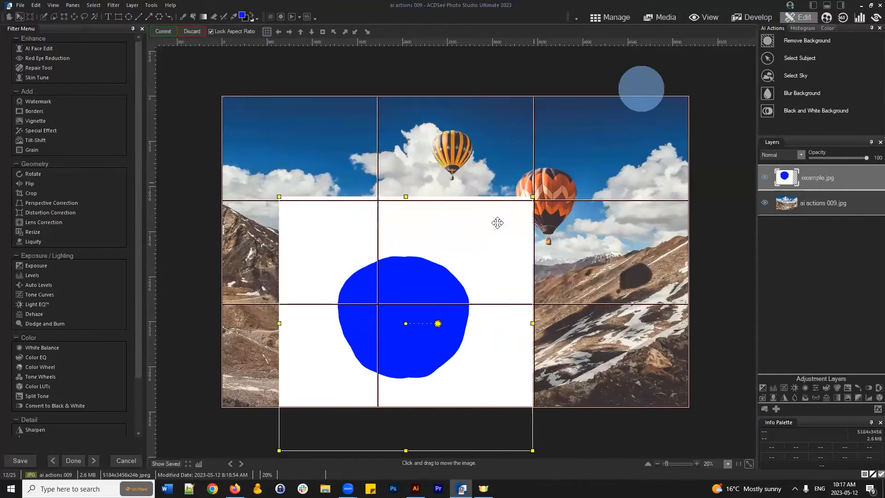
drag(484, 258, 543, 188)
click(158, 31)
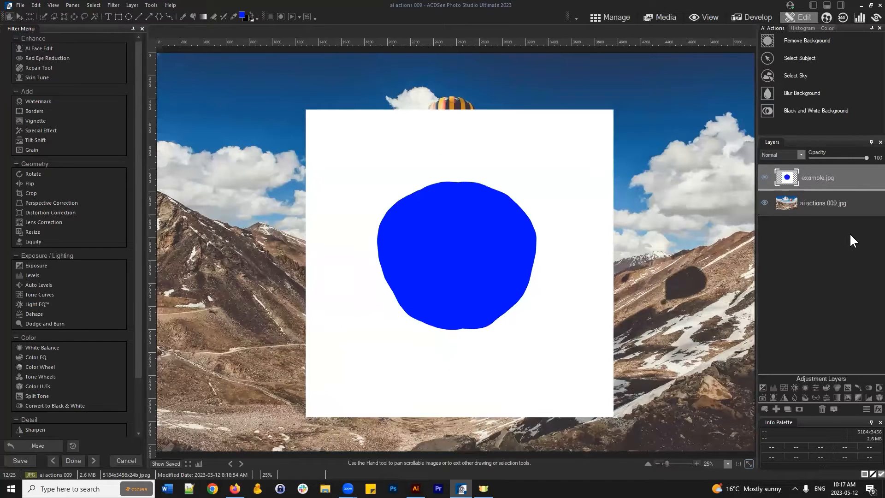
- Delete the example.jpg layer, discard the edits and select the ai actions 002 portrait
click(823, 408)
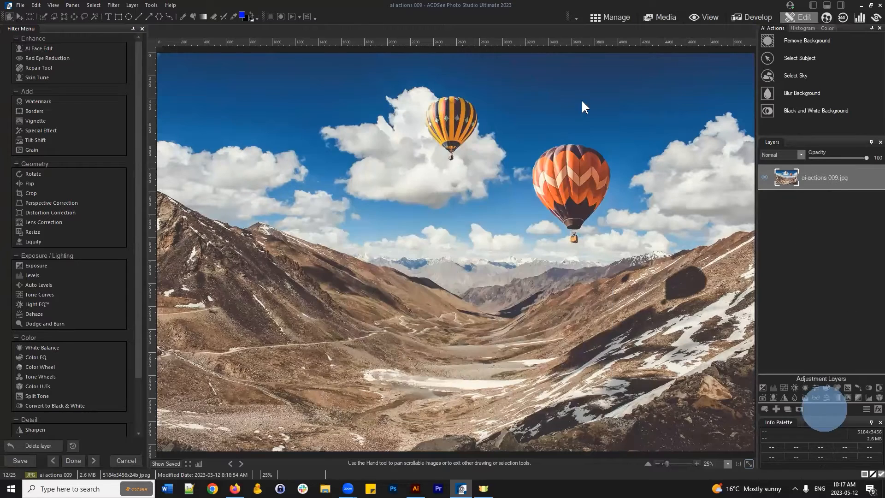
click(592, 18)
click(464, 245)
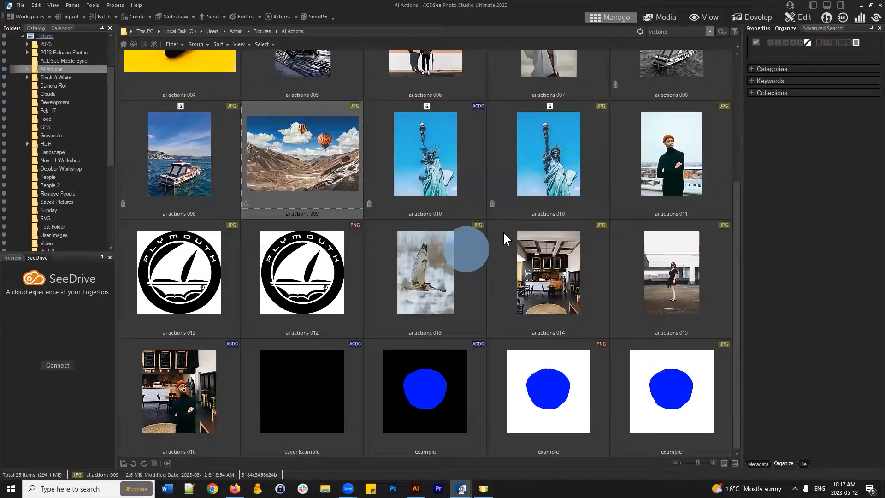
scroll(503, 235, up, 5)
click(330, 98)
- Open the ai actions 002 yellow-shirt portrait in Edit mode
click(799, 17)
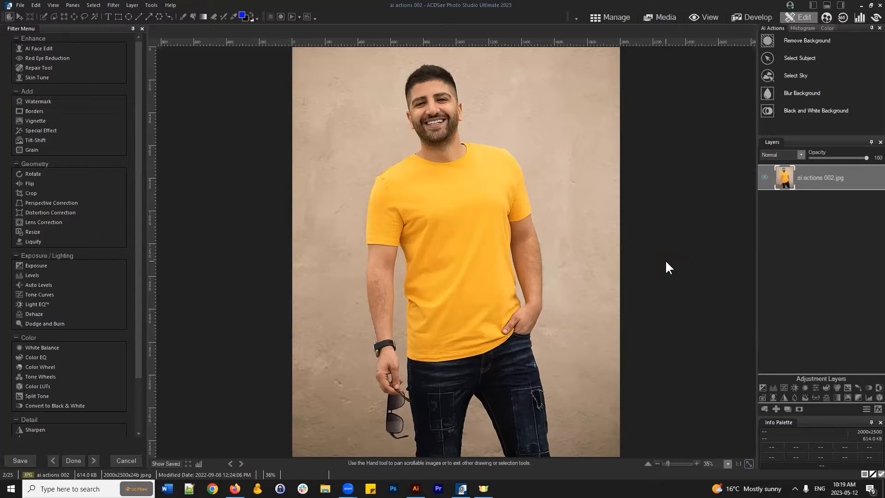
- Select the ai actions 002.jpg photo layer and add a layer mask to it
click(813, 170)
click(826, 184)
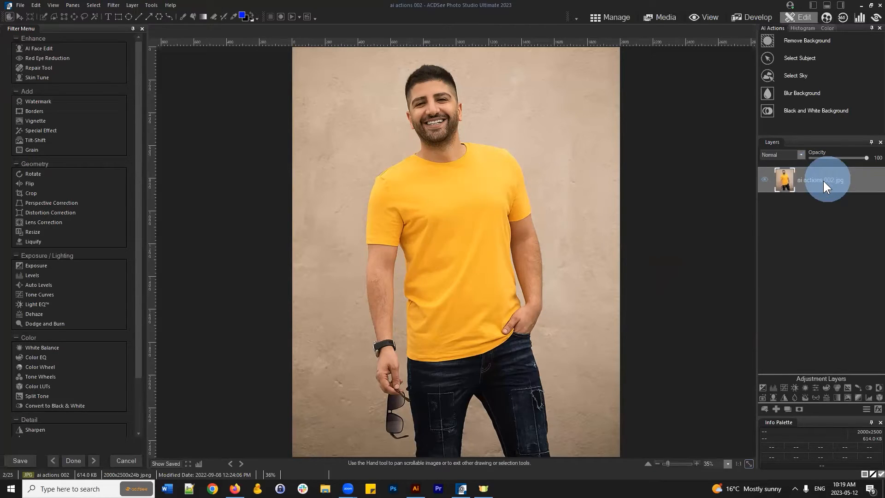
click(799, 409)
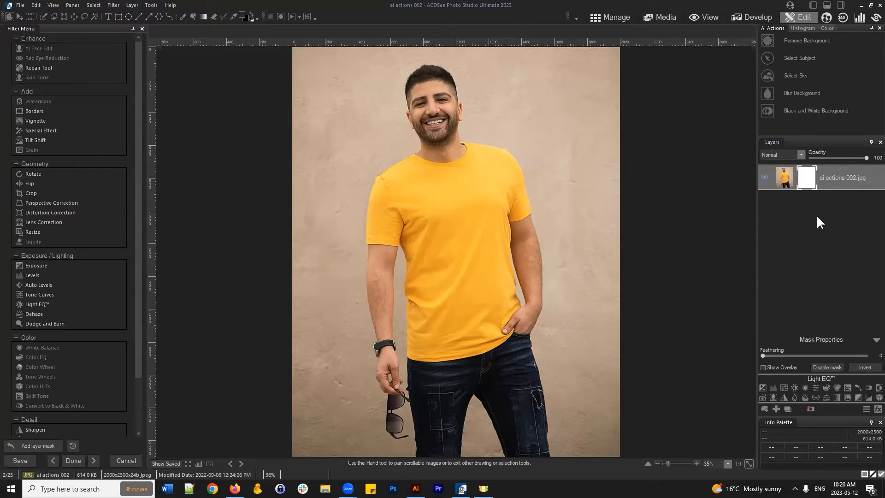
- Select the layer mask thumbnail so edits target the mask instead of the photo
click(808, 187)
- Fill the ai actions 002.jpg layer mask with black using Set Mask Black
right_click(807, 184)
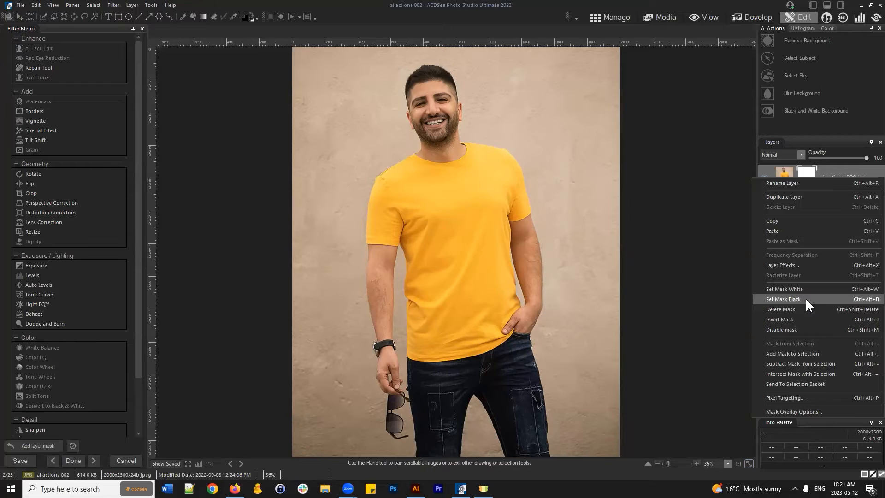
click(807, 299)
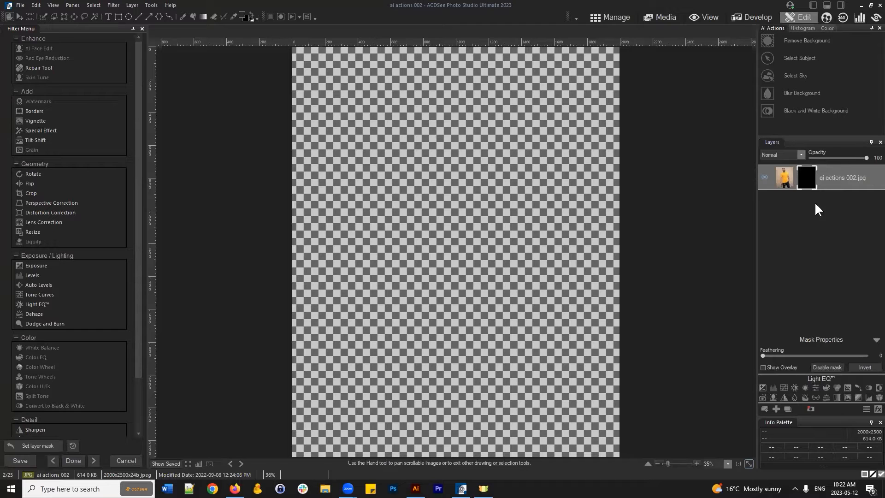
- Switch the mask between Set Mask White and Set Mask Black, ending on white
right_click(811, 184)
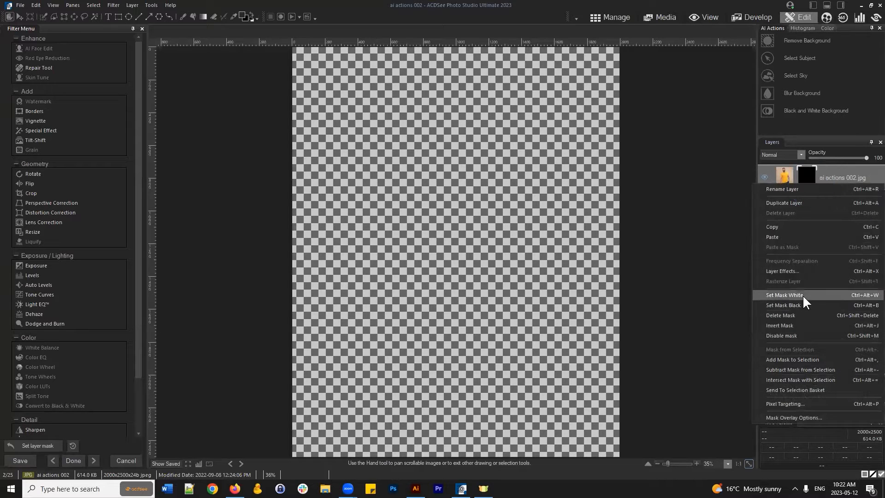
click(804, 294)
right_click(807, 178)
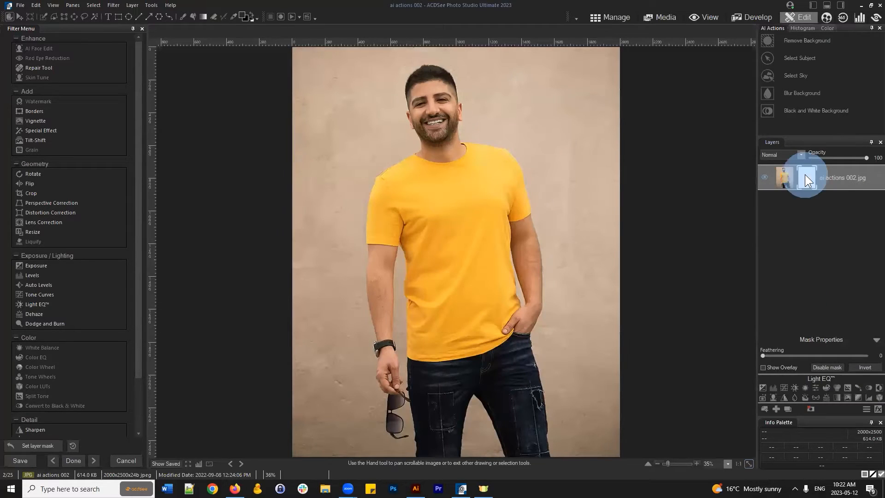
click(797, 298)
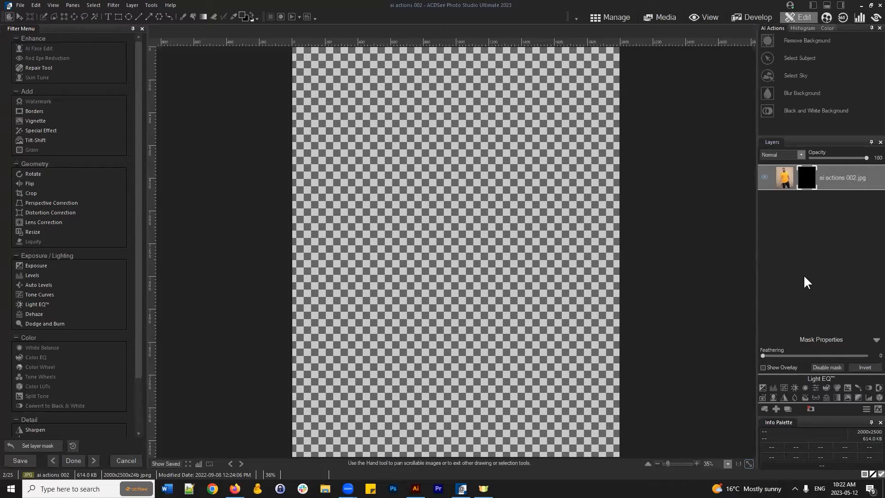
right_click(807, 180)
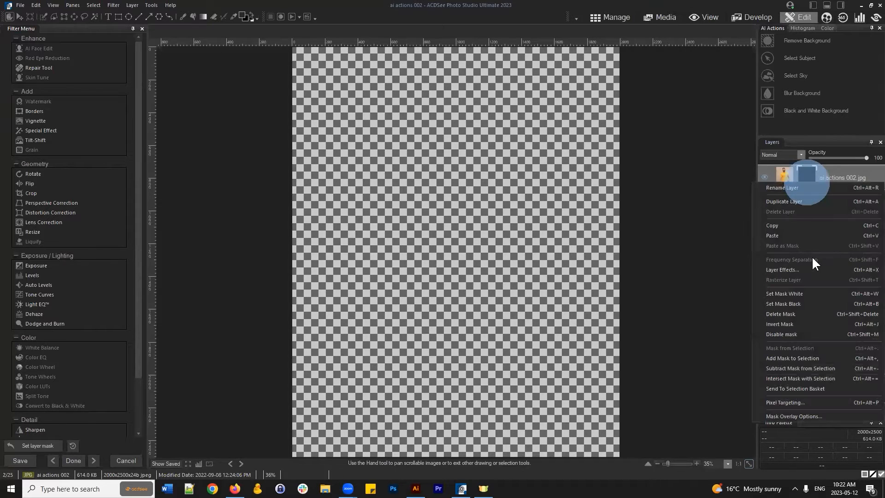
click(798, 292)
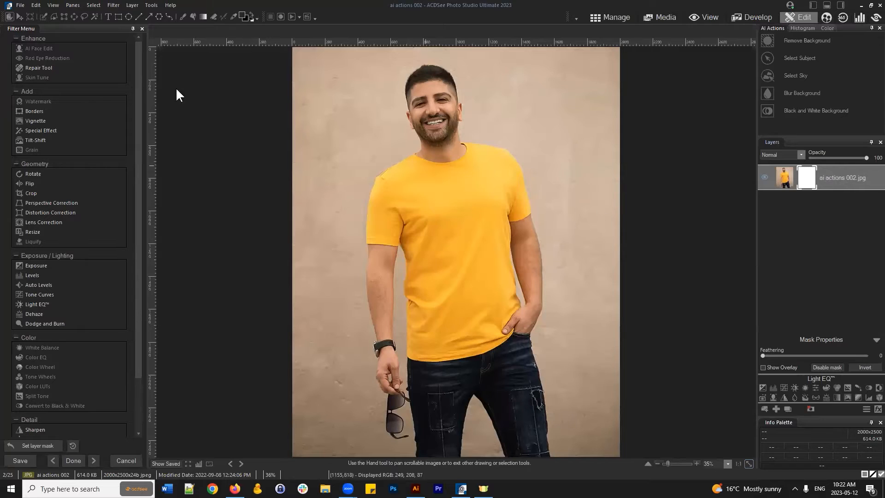
- Paint black with the Brush over the wall on the right, top and left of the man
click(183, 19)
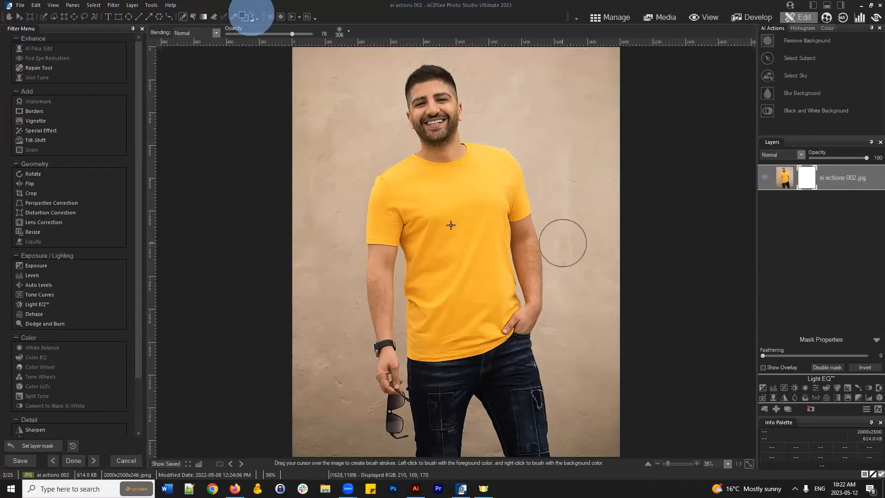
click(253, 18)
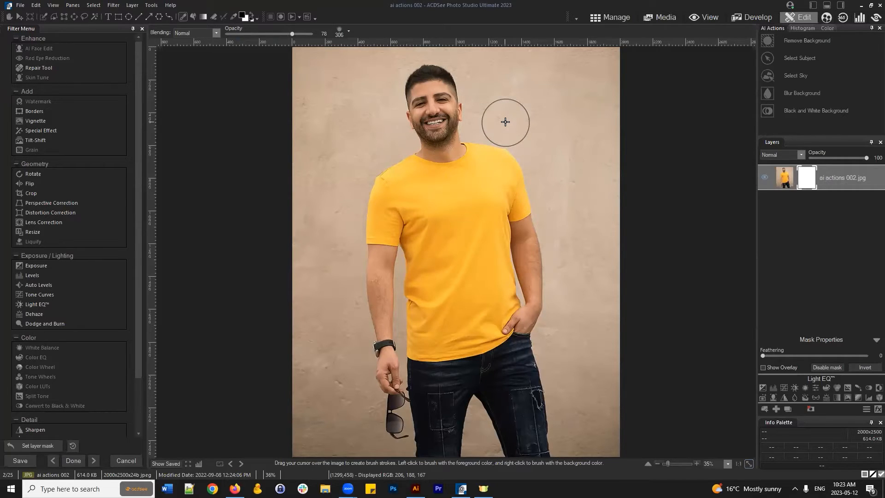
mouse_move(535, 99)
mouse_down()
mouse_move(540, 51)
mouse_move(584, 71)
mouse_move(597, 30)
mouse_up()
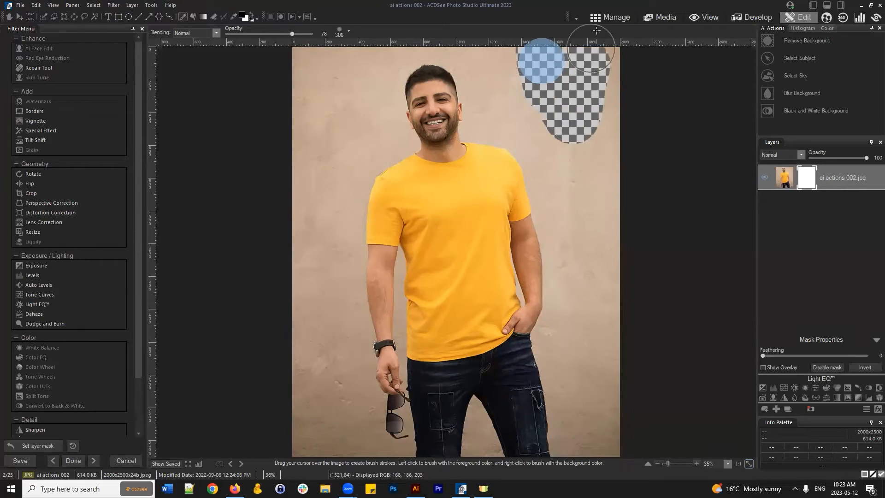
drag(588, 65, 595, 443)
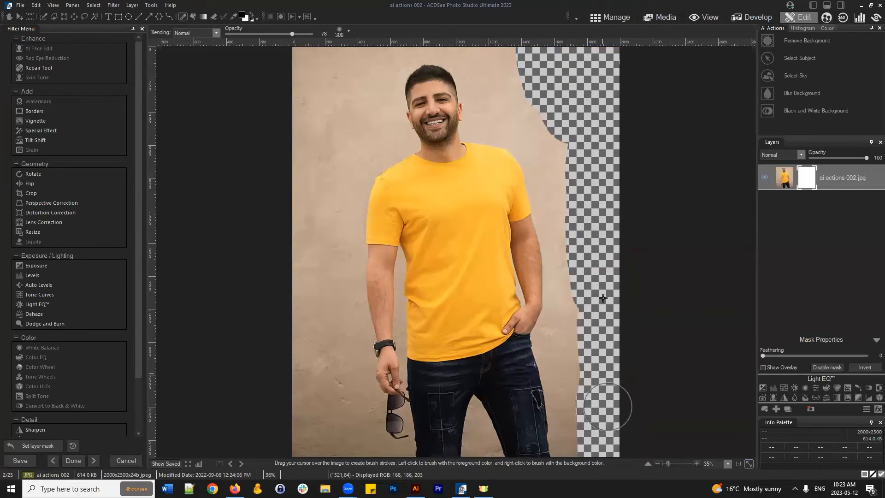
mouse_move(603, 298)
mouse_down()
mouse_move(589, 147)
mouse_move(552, 121)
mouse_move(507, 36)
mouse_move(487, 33)
mouse_move(313, 44)
mouse_move(349, 80)
mouse_move(313, 156)
mouse_move(311, 220)
mouse_move(327, 252)
mouse_move(321, 445)
mouse_move(298, 448)
mouse_move(308, 300)
mouse_up()
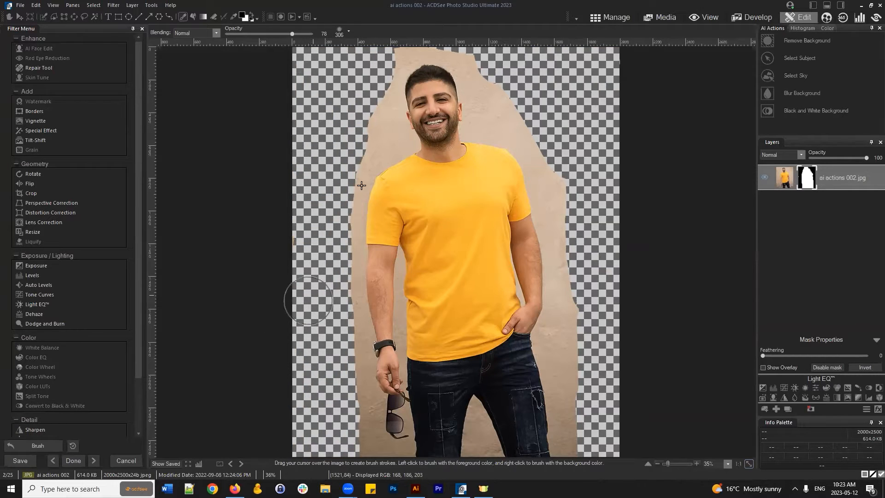
mouse_move(361, 185)
mouse_down()
mouse_move(405, 37)
mouse_move(484, 31)
mouse_move(466, 36)
mouse_move(566, 149)
mouse_move(591, 207)
mouse_move(573, 182)
mouse_move(600, 316)
mouse_move(604, 375)
mouse_move(587, 352)
mouse_move(592, 456)
mouse_move(587, 334)
mouse_move(572, 369)
mouse_move(578, 301)
mouse_move(541, 131)
mouse_move(499, 114)
mouse_move(474, 54)
mouse_move(454, 37)
mouse_up()
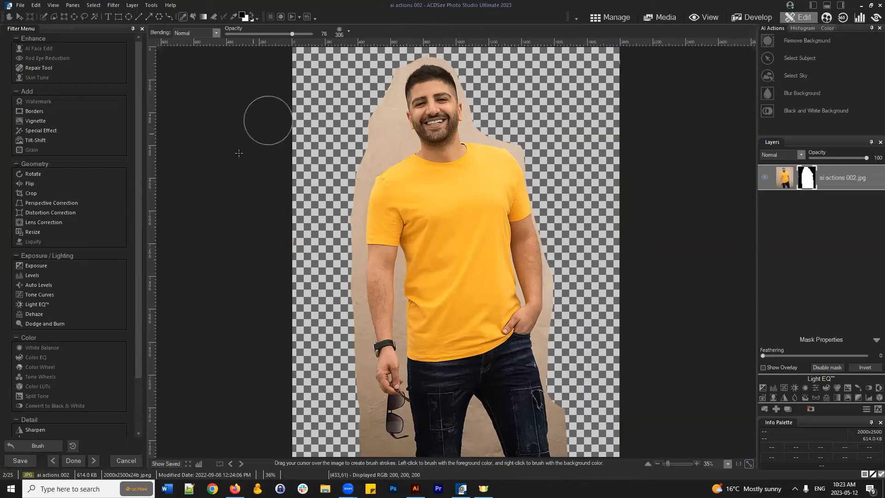
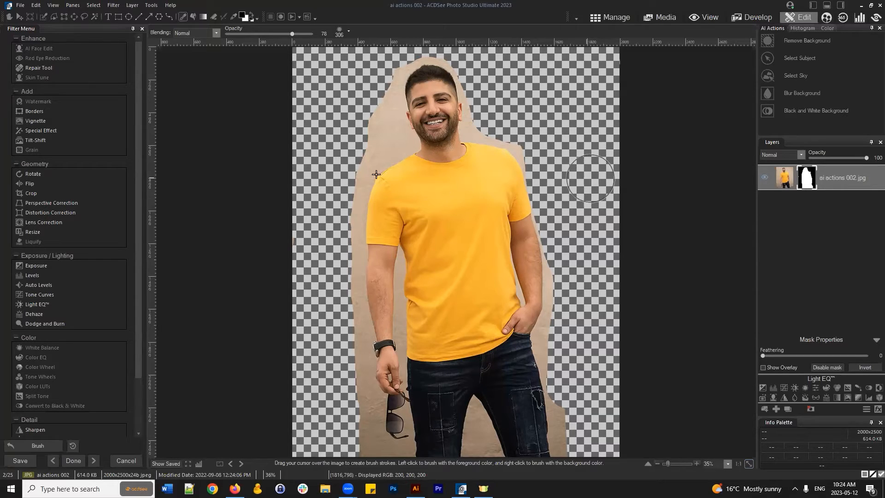
- Save the image as 'example 2' in ACDC file format using Save As
click(20, 5)
click(37, 84)
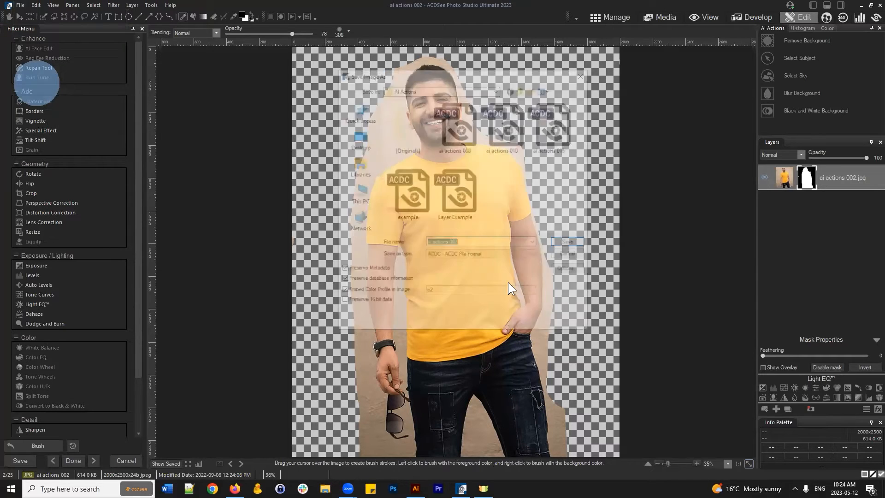
text(example 2)
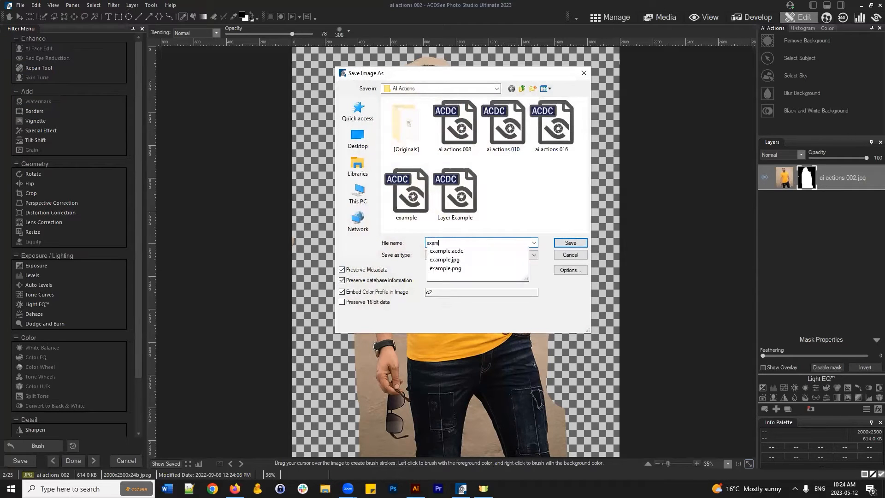
click(567, 242)
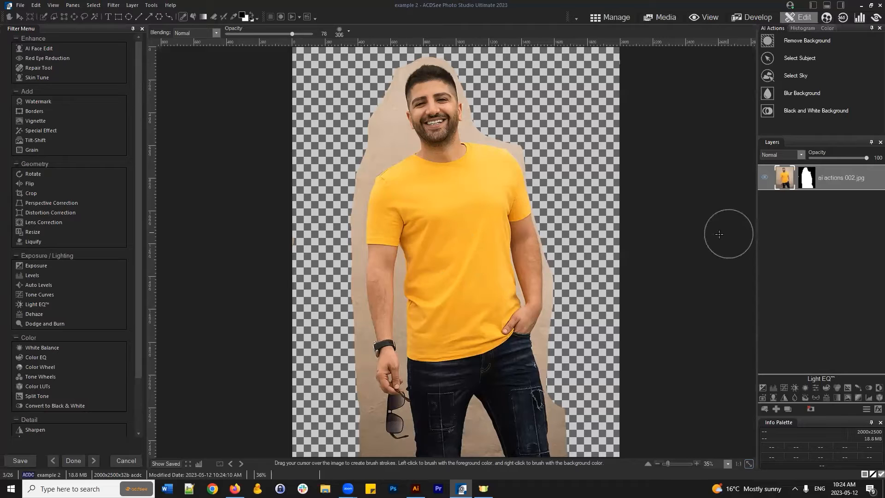
click(614, 17)
scroll(440, 418, up, 5)
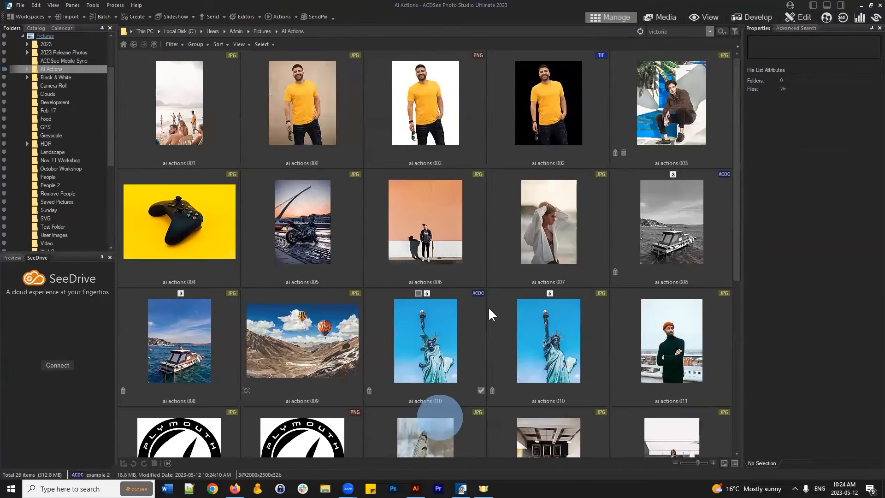
click(482, 279)
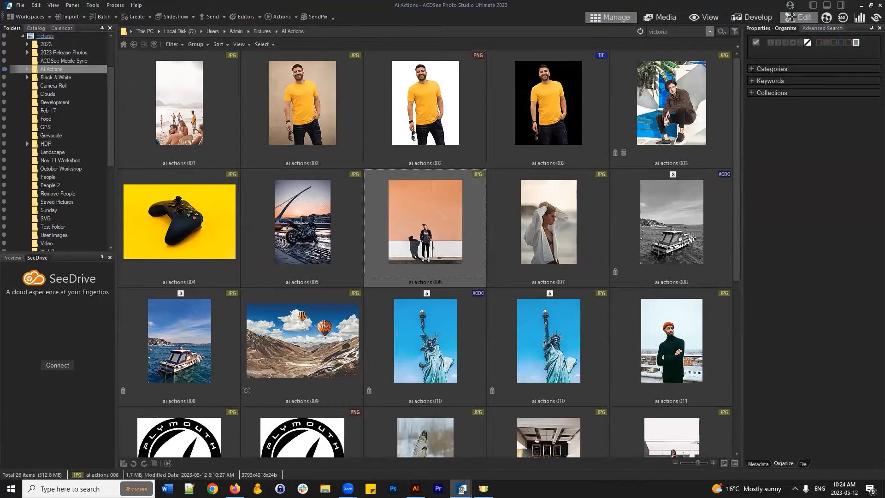
click(790, 17)
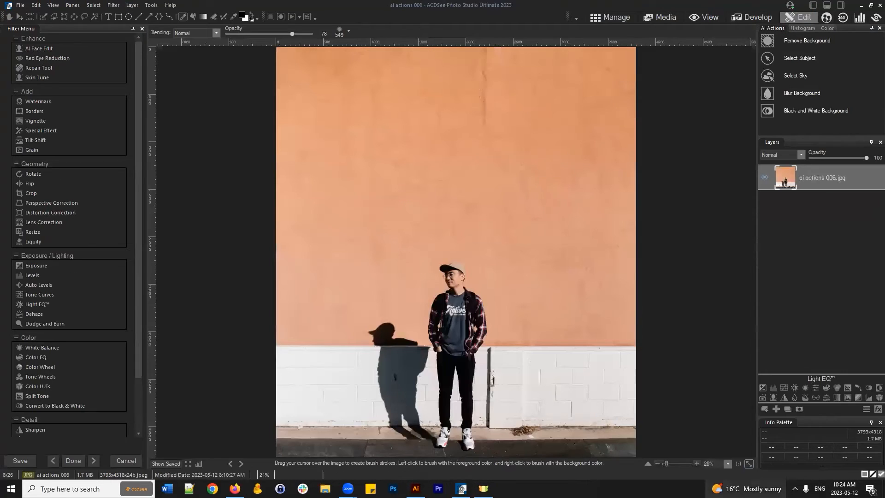
click(648, 465)
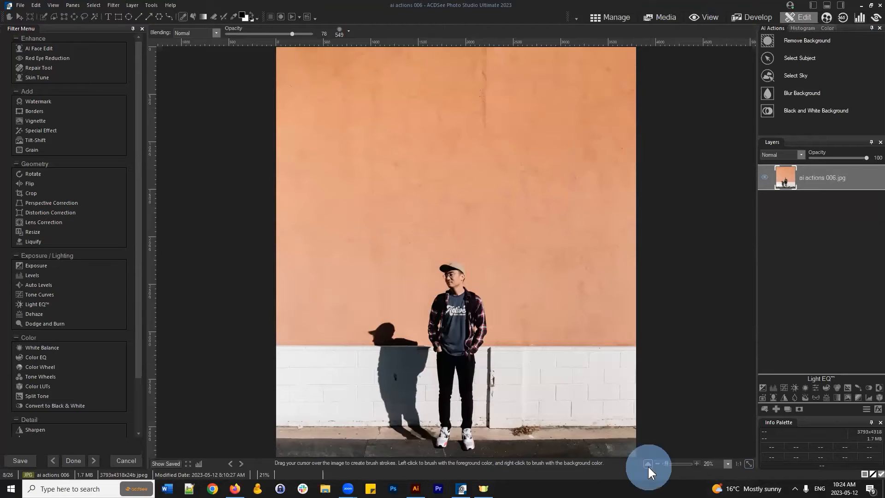
click(396, 466)
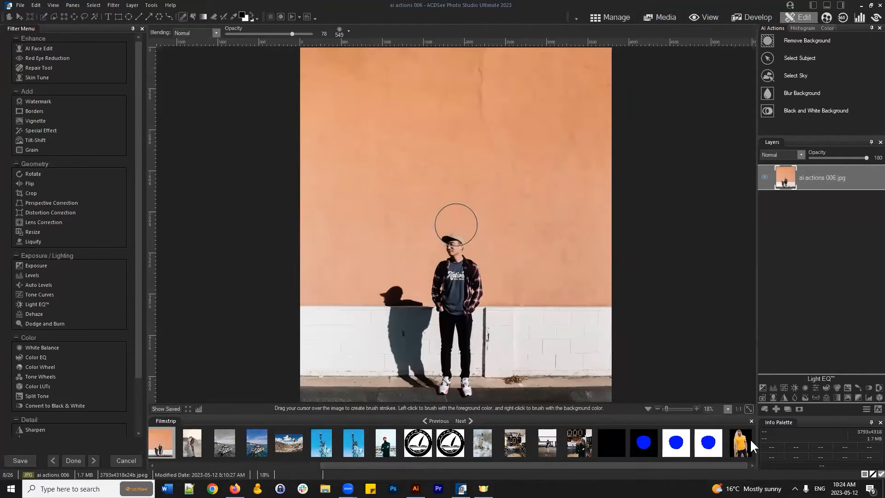
click(740, 441)
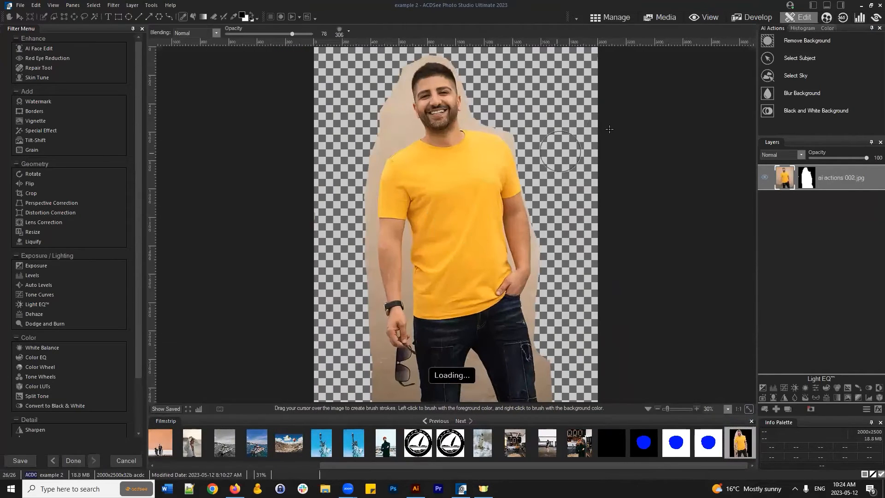
click(648, 409)
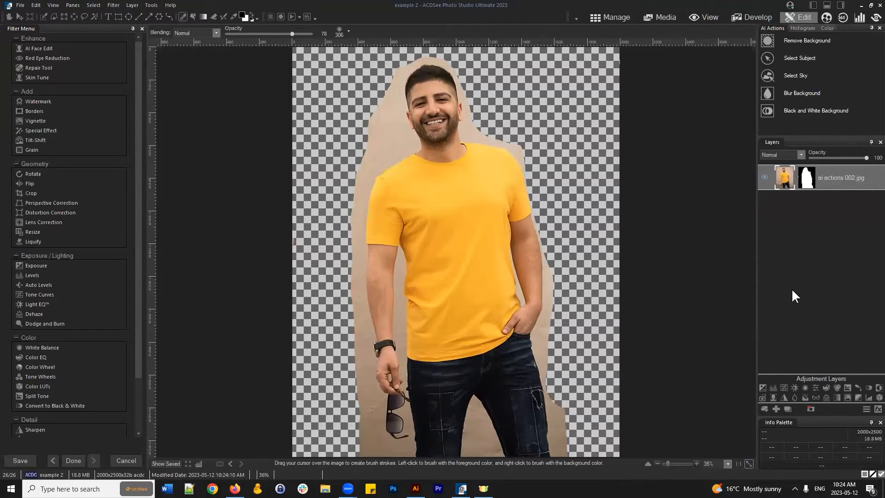
- Select the layer mask and brush white over the left and upper background to restore the beige wall
scroll(482, 194, down, 1)
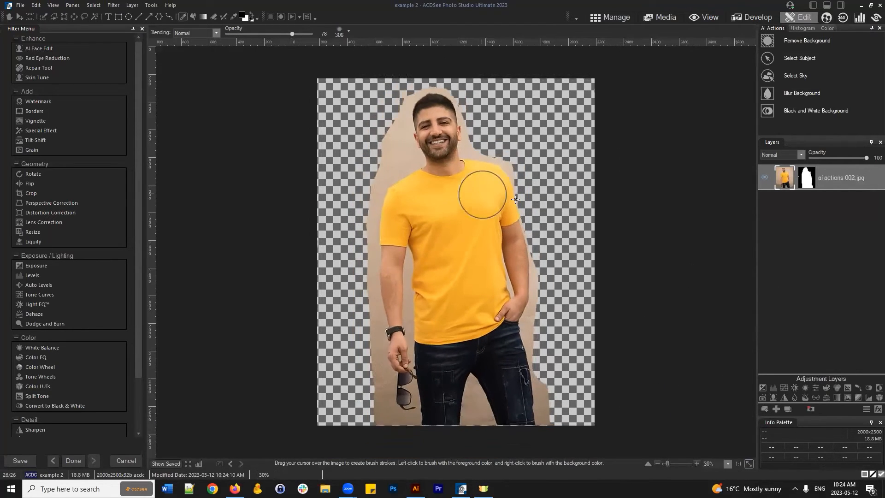
click(810, 177)
click(848, 180)
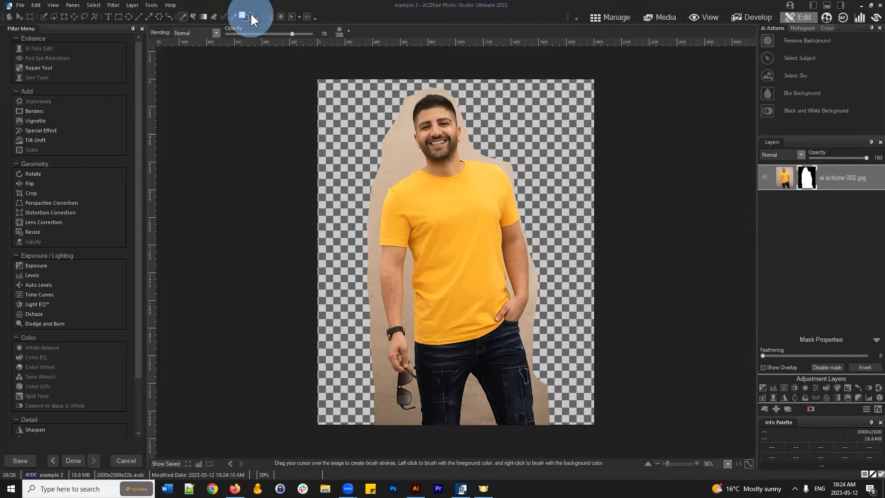
click(183, 17)
mouse_move(332, 265)
mouse_down()
mouse_move(334, 298)
mouse_move(323, 99)
mouse_move(340, 257)
mouse_move(372, 188)
mouse_move(362, 76)
mouse_move(557, 73)
mouse_move(584, 90)
mouse_up()
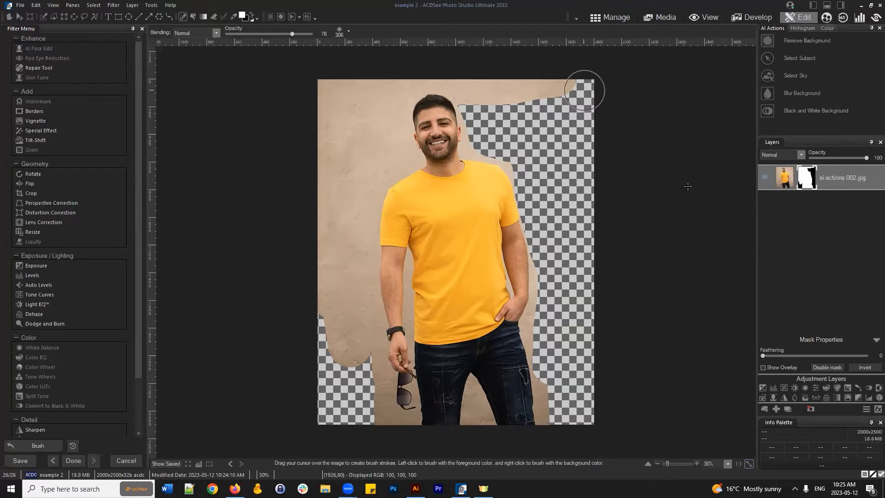
- Reselect the layer mask and paint the beige wall back at the top right
click(810, 176)
right_click(810, 176)
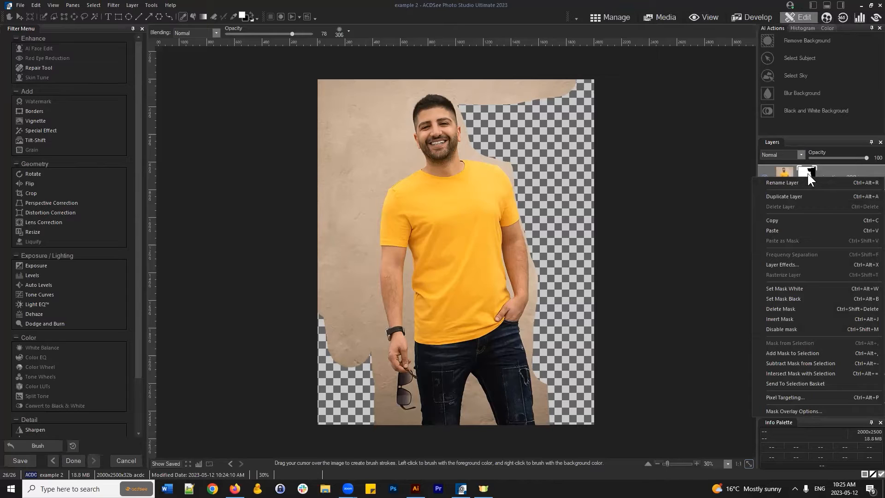
click(808, 173)
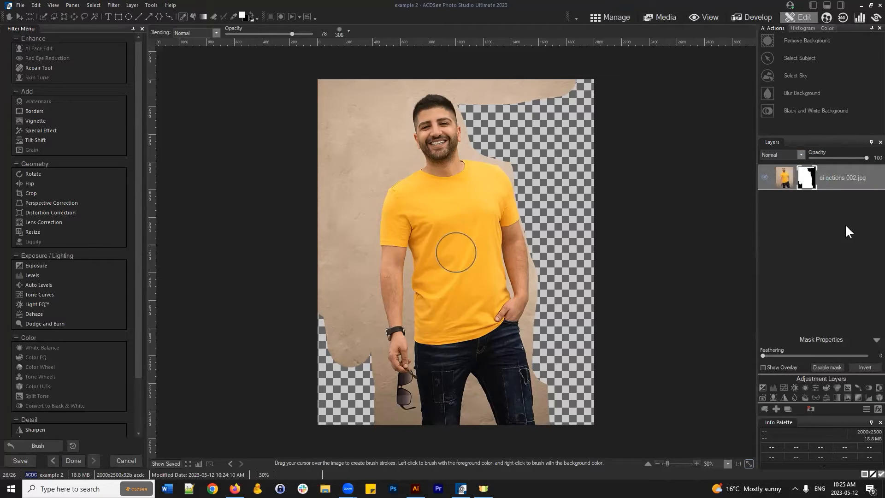
click(808, 178)
mouse_move(560, 139)
mouse_down()
mouse_move(575, 180)
mouse_move(573, 95)
mouse_move(583, 84)
mouse_move(530, 130)
mouse_move(470, 96)
mouse_move(477, 123)
mouse_move(518, 156)
mouse_move(526, 196)
mouse_move(535, 148)
mouse_move(526, 188)
mouse_move(569, 240)
mouse_move(553, 316)
mouse_move(603, 235)
mouse_move(611, 363)
mouse_move(595, 403)
mouse_move(559, 313)
mouse_move(557, 370)
mouse_move(463, 384)
mouse_move(326, 462)
mouse_move(316, 421)
mouse_move(332, 402)
mouse_move(346, 458)
mouse_move(364, 426)
mouse_move(344, 136)
mouse_up()
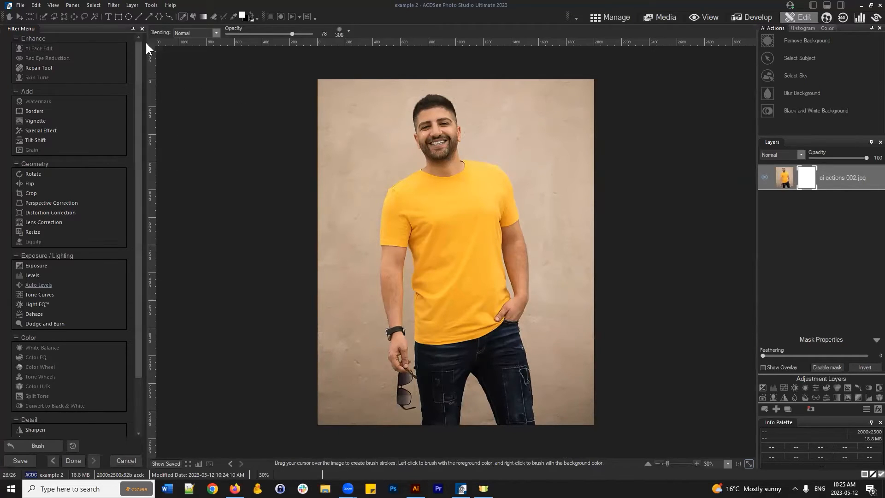
- Paint black along the left edge, then fill the whole mask with Set Mask Black
click(252, 14)
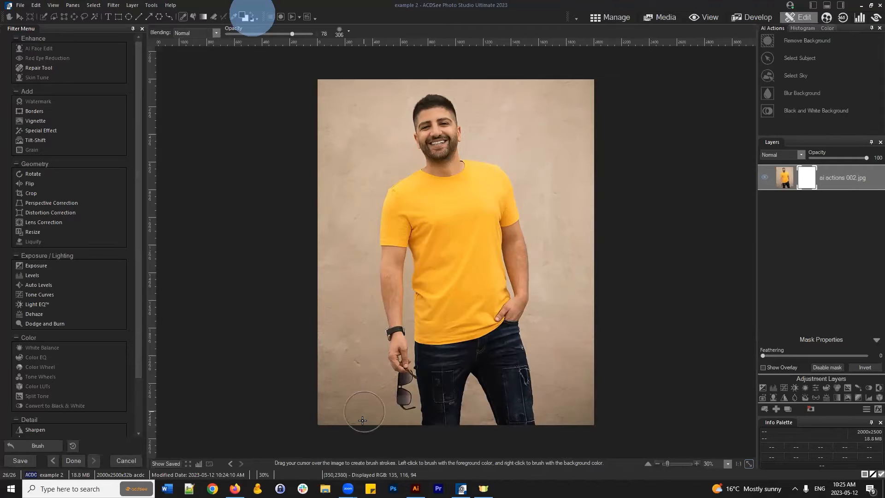
mouse_move(362, 415)
mouse_down()
mouse_move(346, 201)
mouse_move(336, 418)
mouse_move(310, 191)
mouse_move(312, 248)
mouse_move(313, 95)
mouse_move(352, 201)
mouse_move(370, 171)
mouse_move(371, 88)
mouse_move(381, 90)
mouse_move(385, 115)
mouse_move(406, 138)
mouse_up()
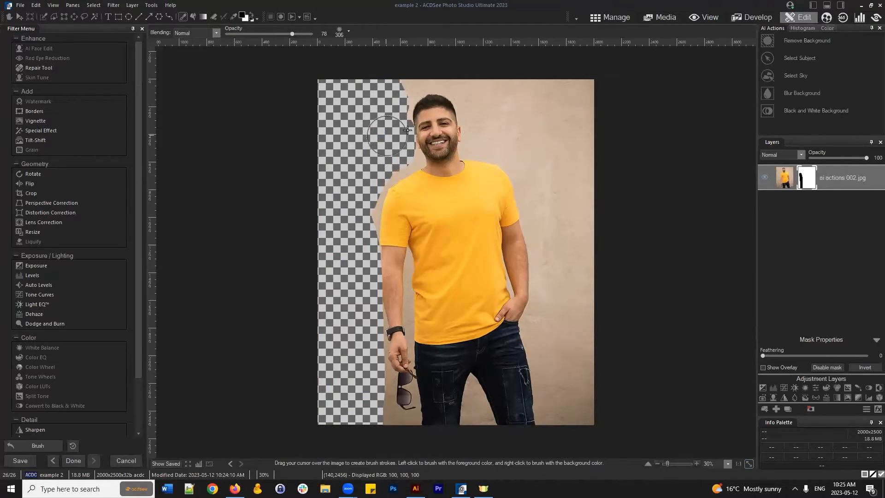
right_click(803, 174)
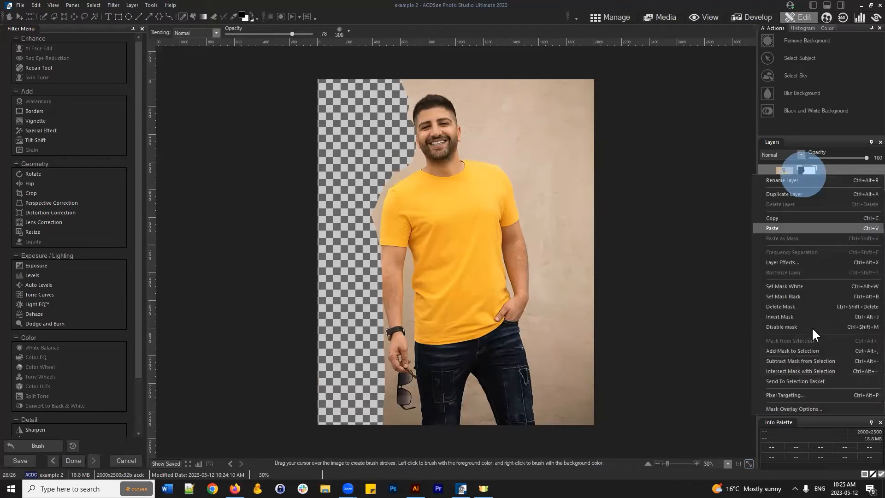
click(804, 296)
click(806, 174)
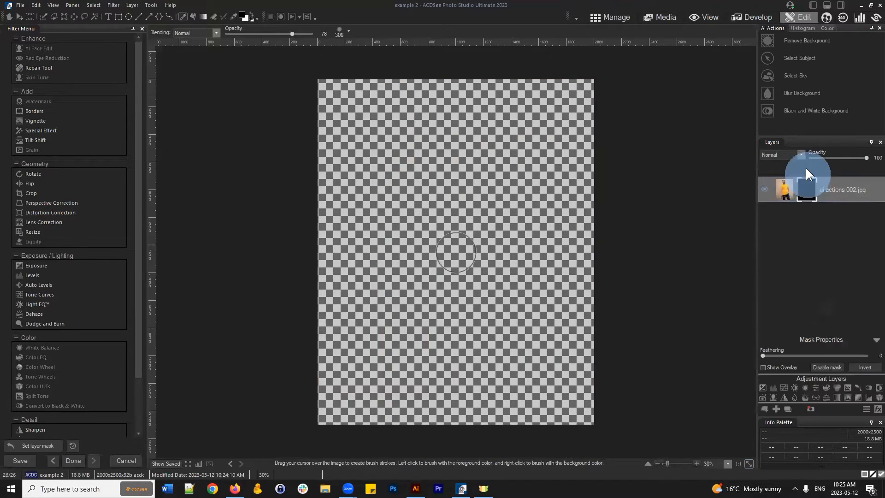
- Switch to white and brush the man's head, body and arm back into view on the mask
click(248, 15)
mouse_move(397, 322)
mouse_down()
mouse_move(417, 170)
mouse_move(433, 175)
mouse_move(395, 139)
mouse_move(464, 97)
mouse_move(415, 175)
mouse_move(507, 359)
mouse_move(430, 421)
mouse_move(408, 383)
mouse_move(404, 351)
mouse_move(415, 344)
mouse_up()
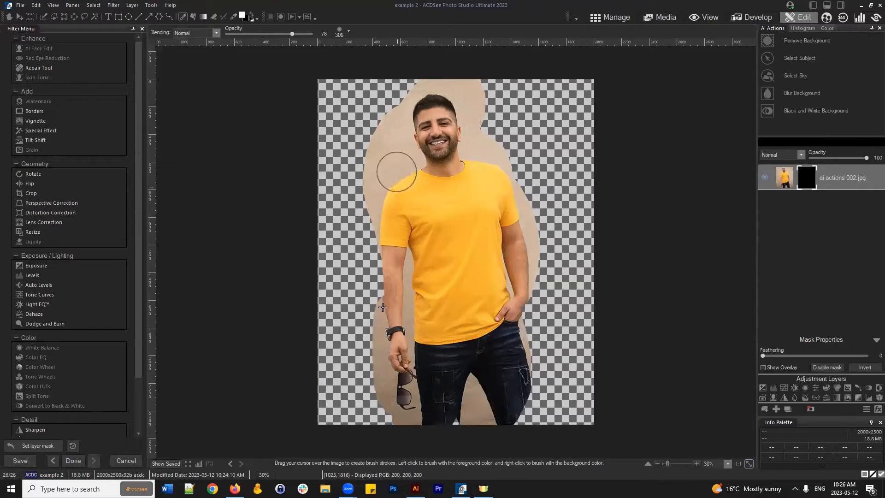
mouse_move(497, 419)
mouse_down()
mouse_move(509, 272)
mouse_move(425, 424)
mouse_move(395, 429)
mouse_up()
drag(516, 228, 480, 127)
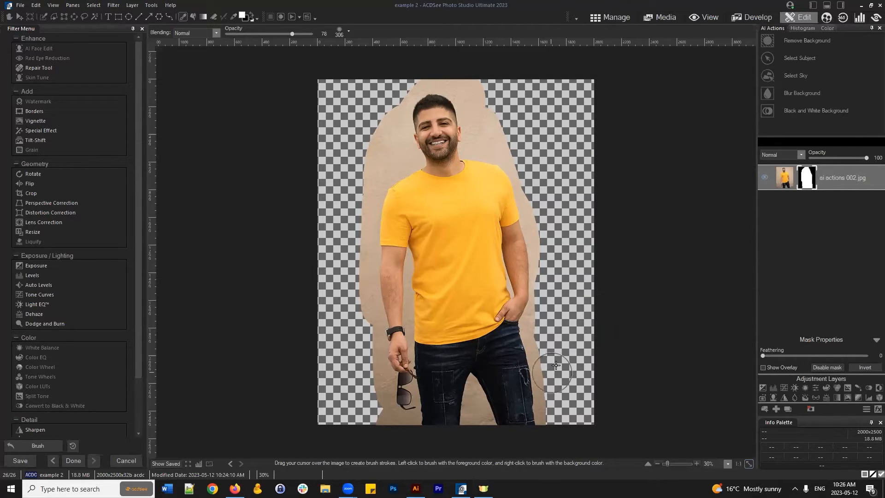
right_click(807, 179)
click(812, 172)
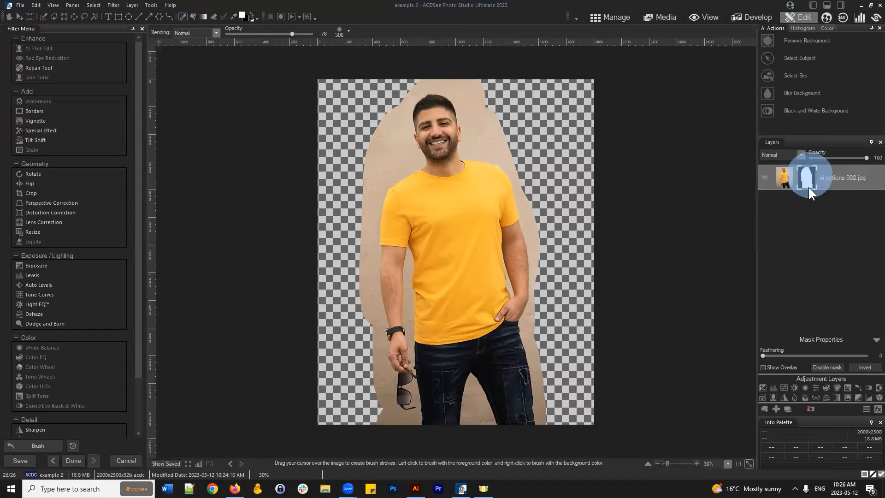
click(860, 367)
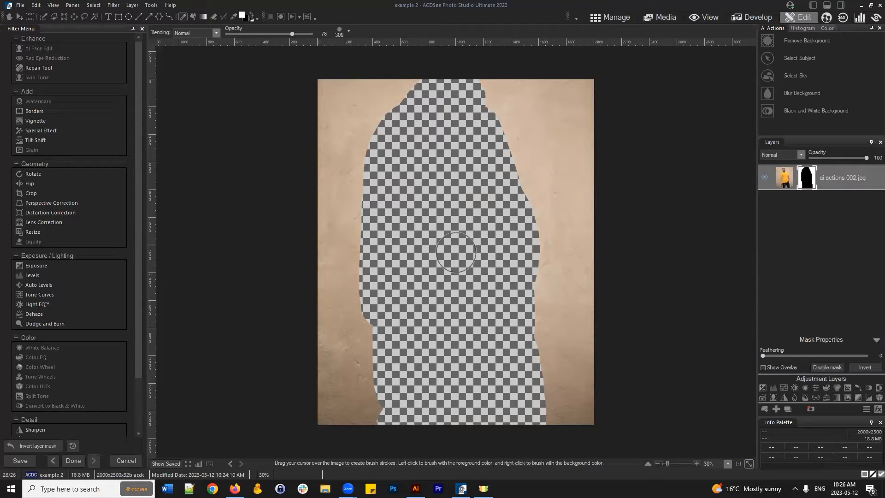
click(866, 367)
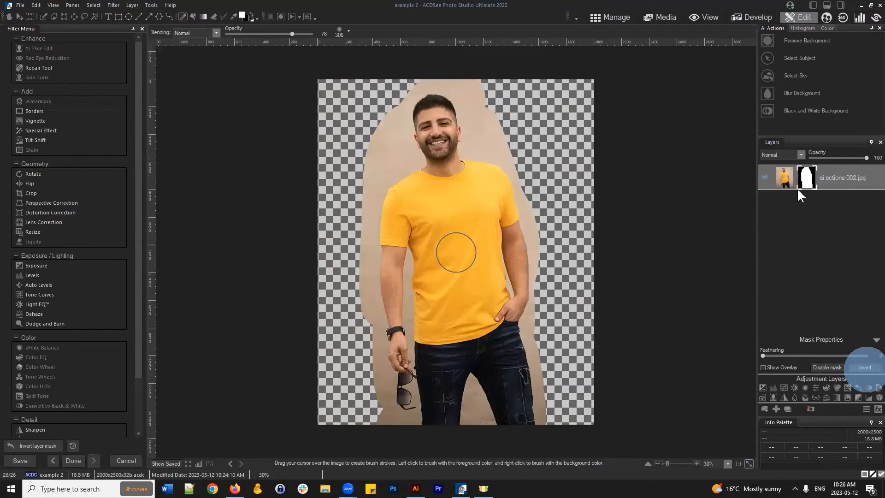
click(865, 368)
click(869, 368)
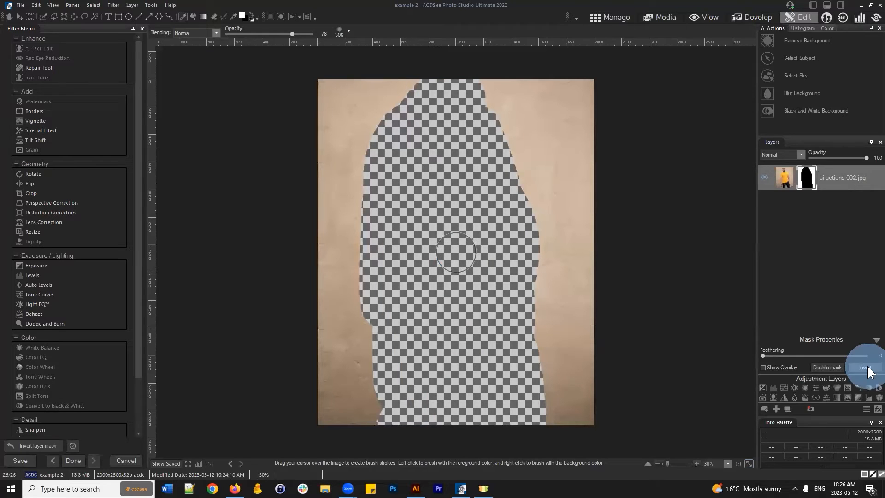
click(867, 368)
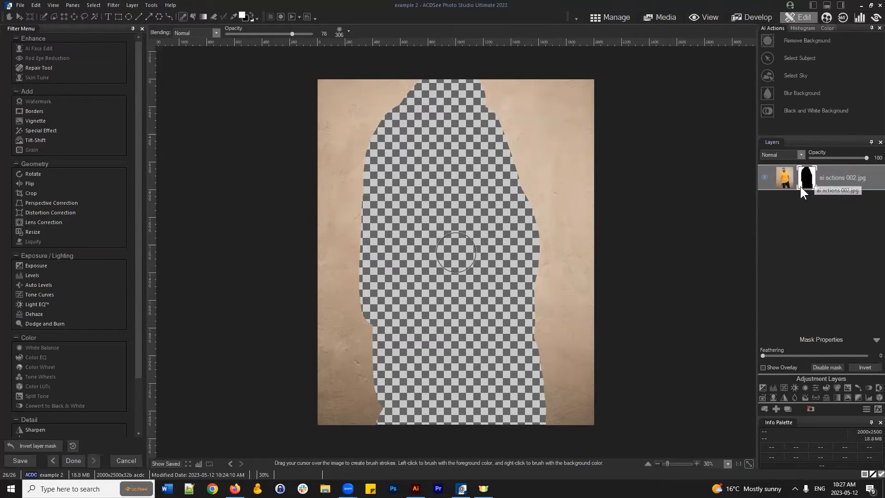
click(867, 367)
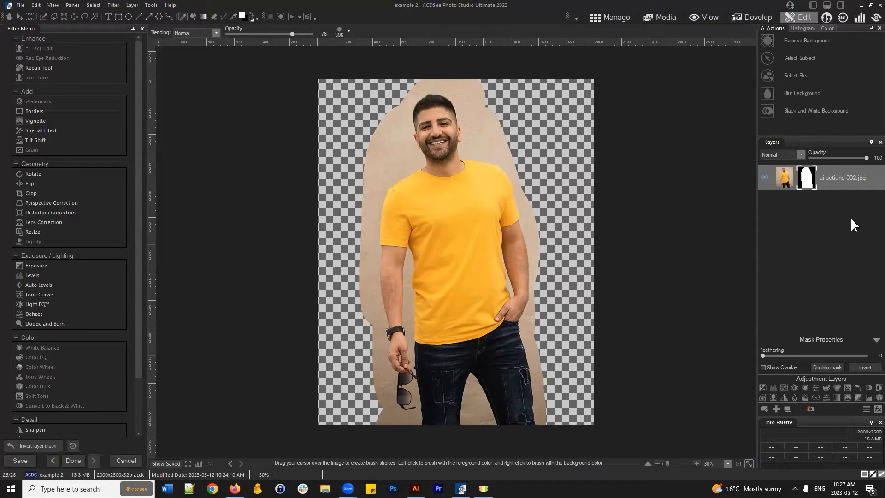
- Toggle repeatedly between the layer's image and mask thumbnails, ending with the mask selected
click(786, 179)
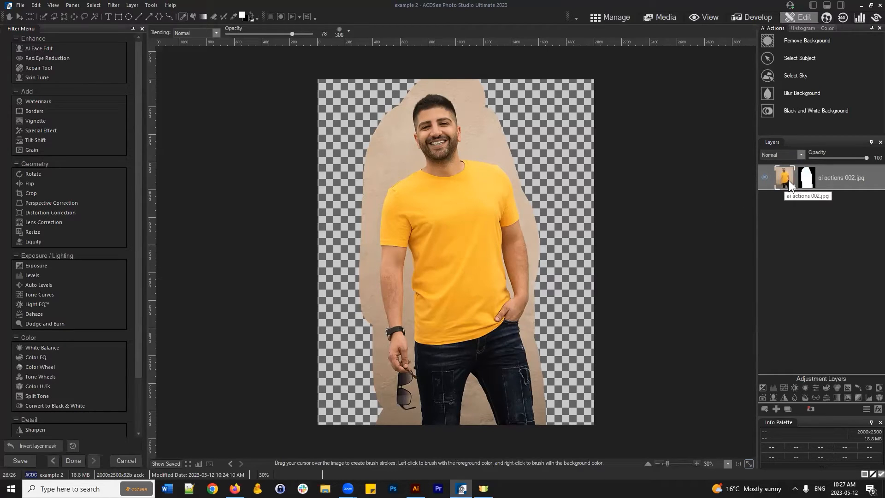
click(807, 180)
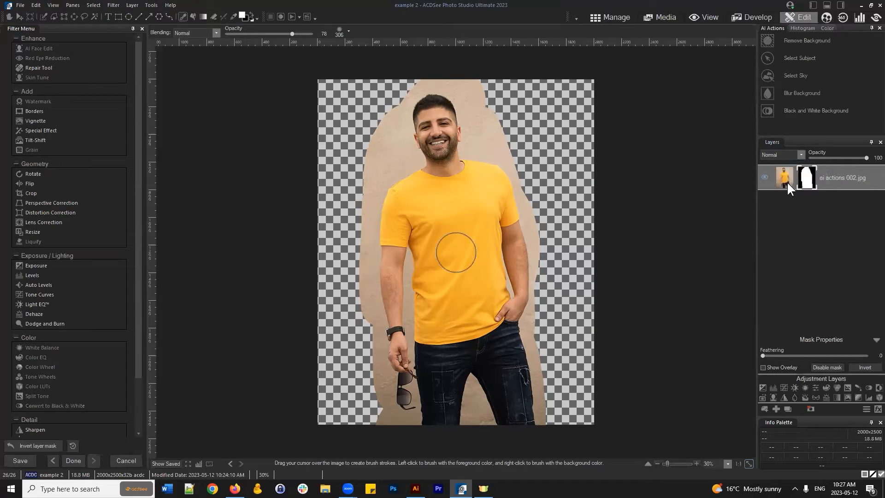
click(784, 181)
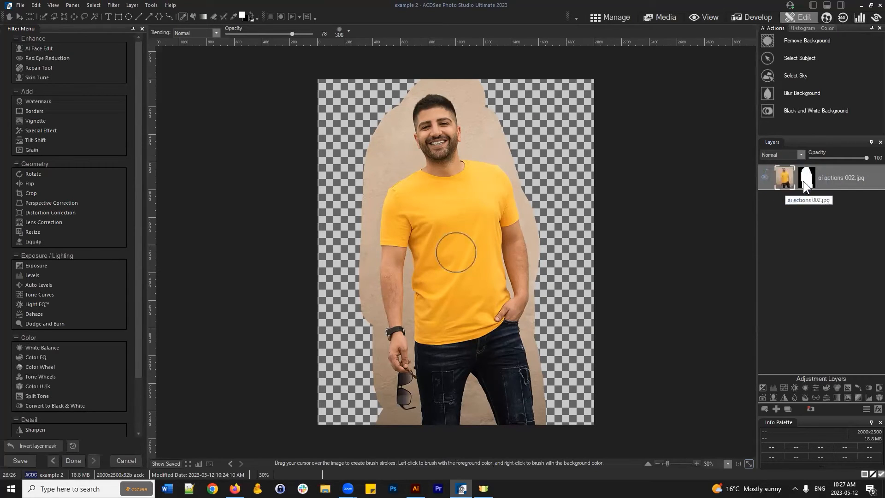
click(803, 181)
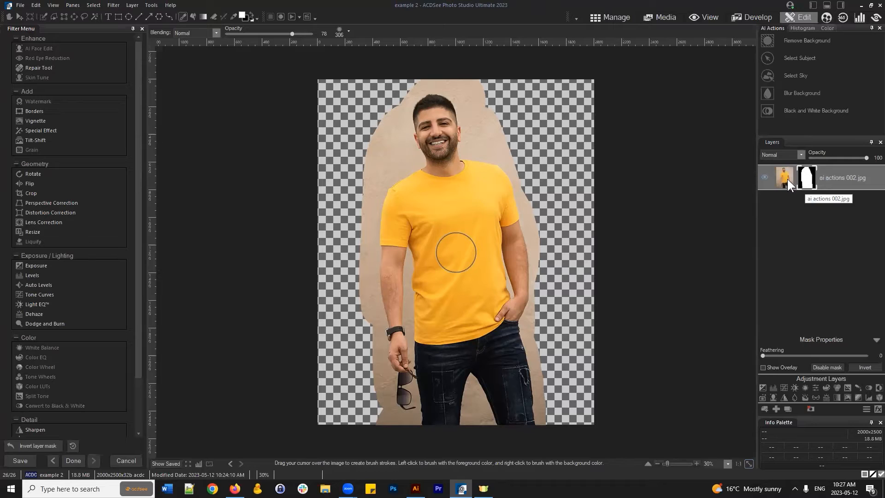
click(787, 178)
click(804, 178)
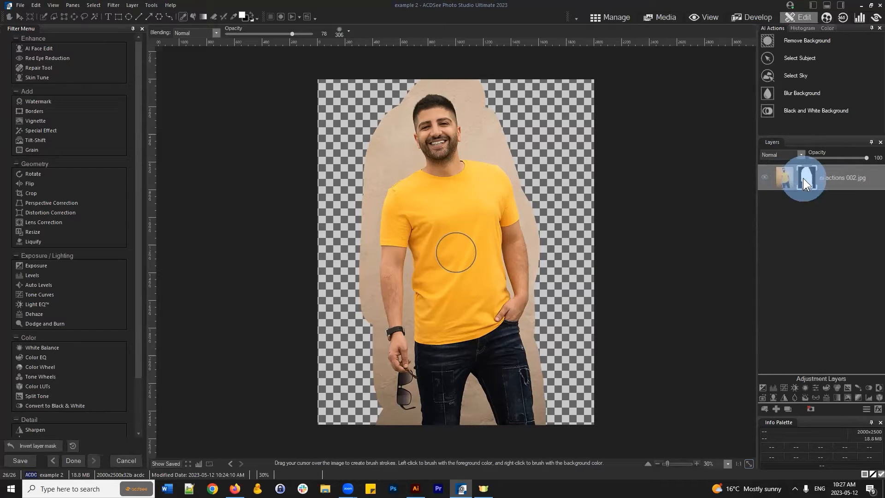
click(784, 178)
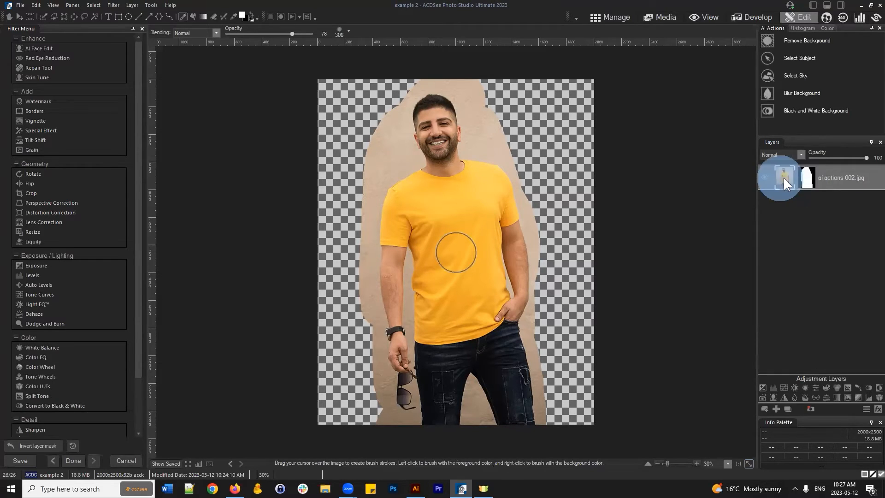
click(806, 179)
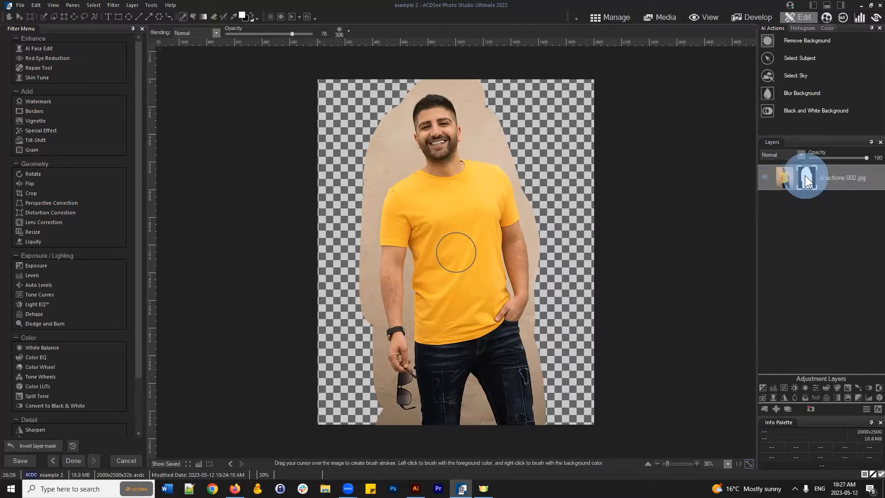
click(786, 179)
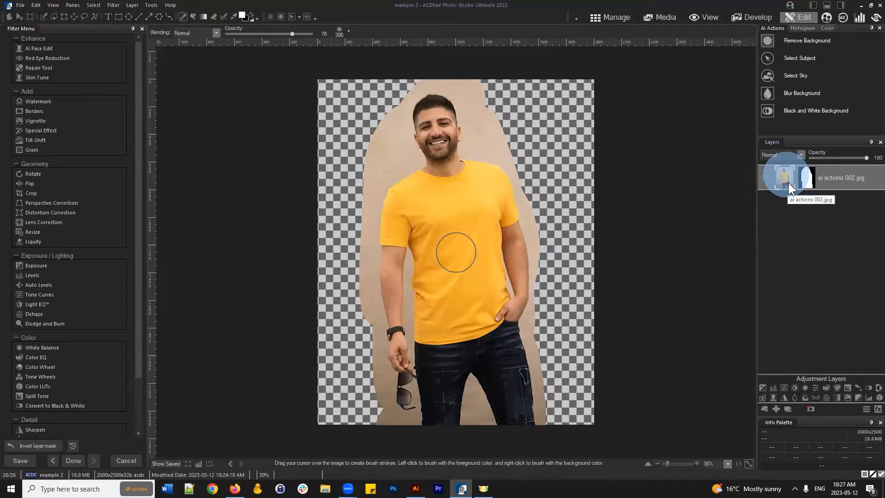
click(807, 180)
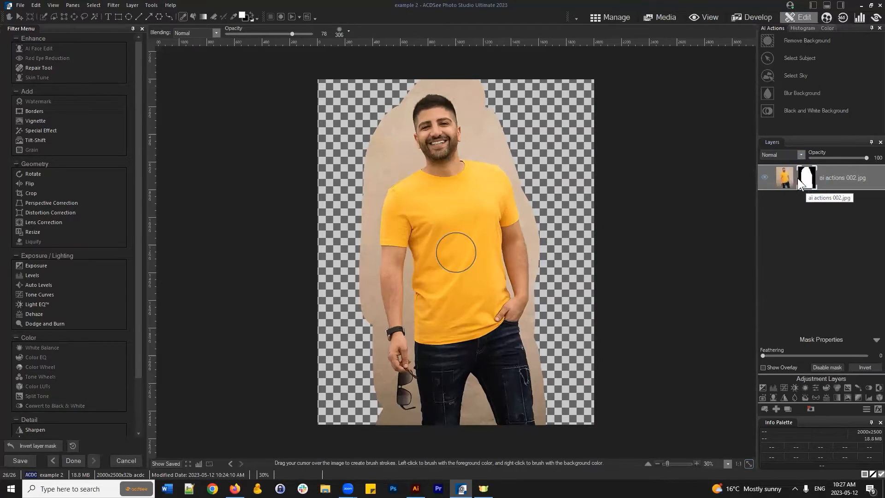
click(781, 180)
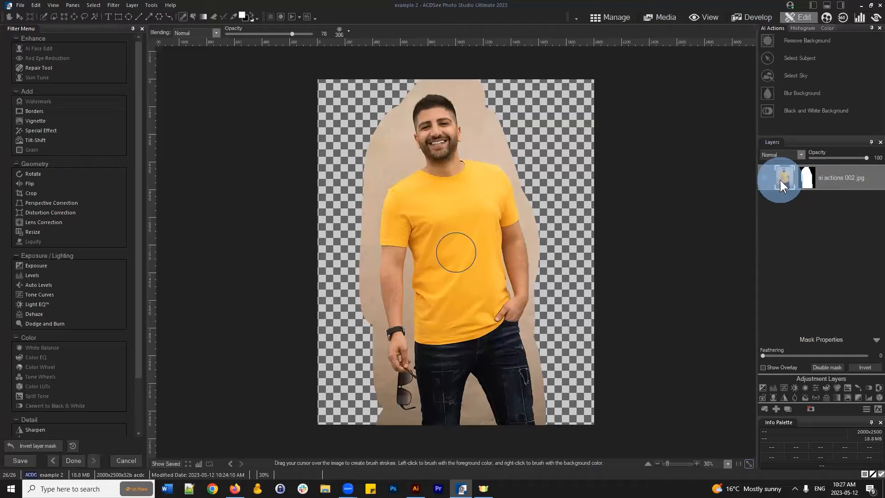
click(806, 181)
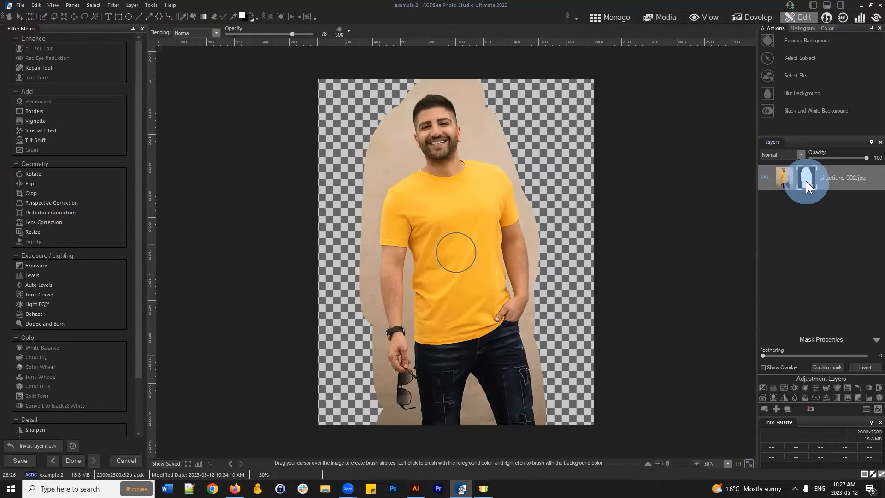
click(788, 178)
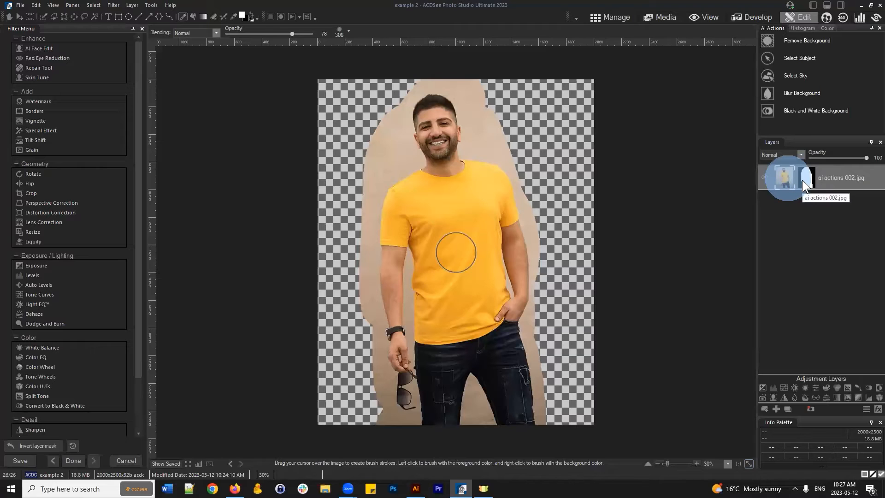
click(809, 177)
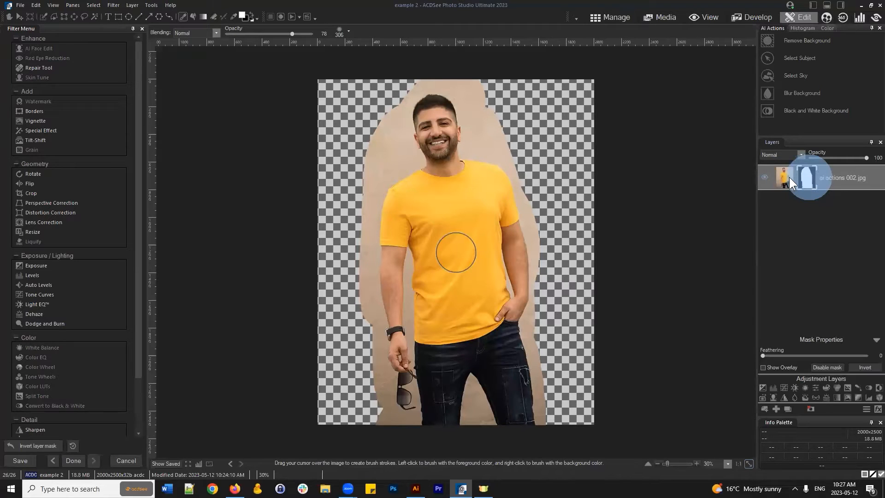
click(790, 177)
click(787, 175)
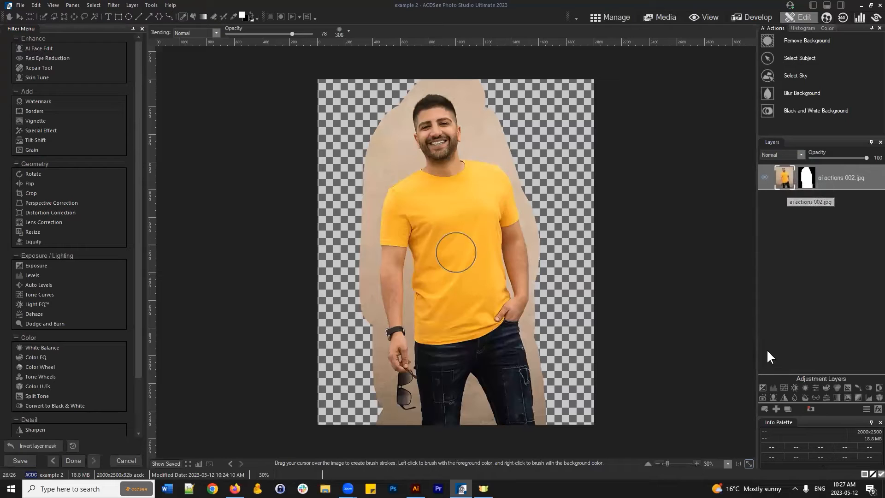
click(803, 175)
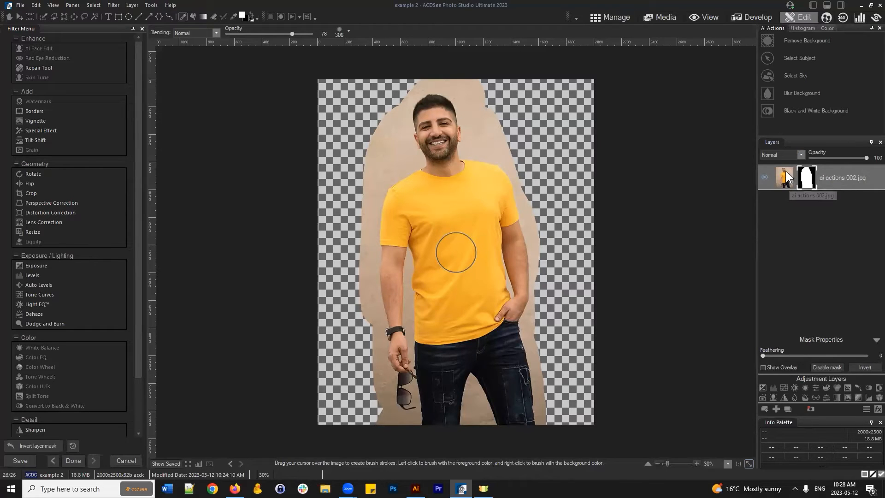
- Brush over the upper right on the mask to reveal more beige wall
drag(500, 99, 503, 152)
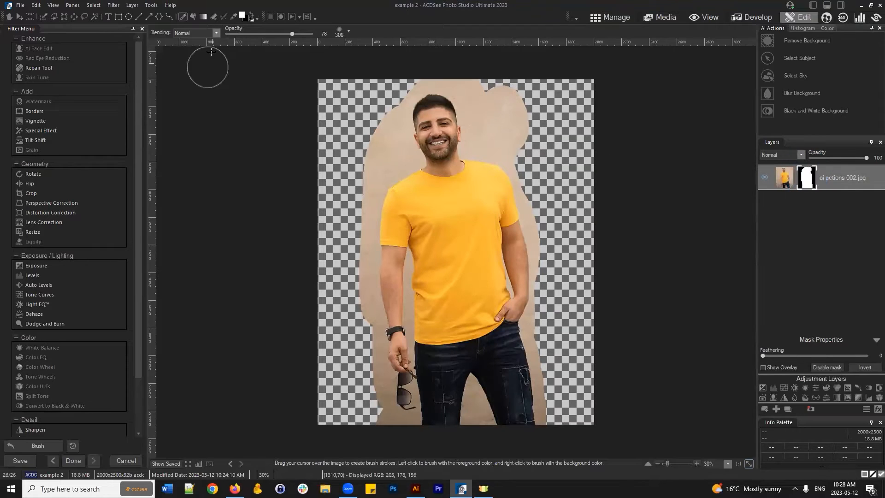
mouse_move(498, 123)
mouse_down()
mouse_move(563, 150)
mouse_move(551, 207)
mouse_move(541, 191)
mouse_up()
click(812, 173)
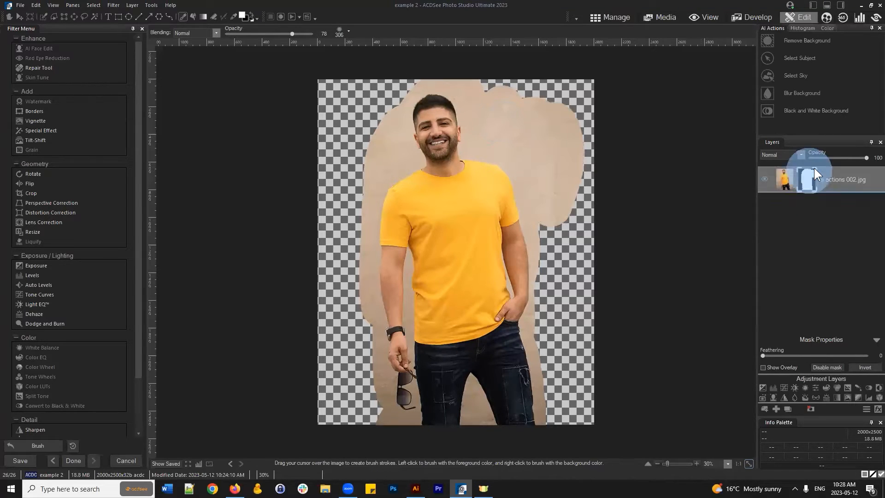
click(784, 177)
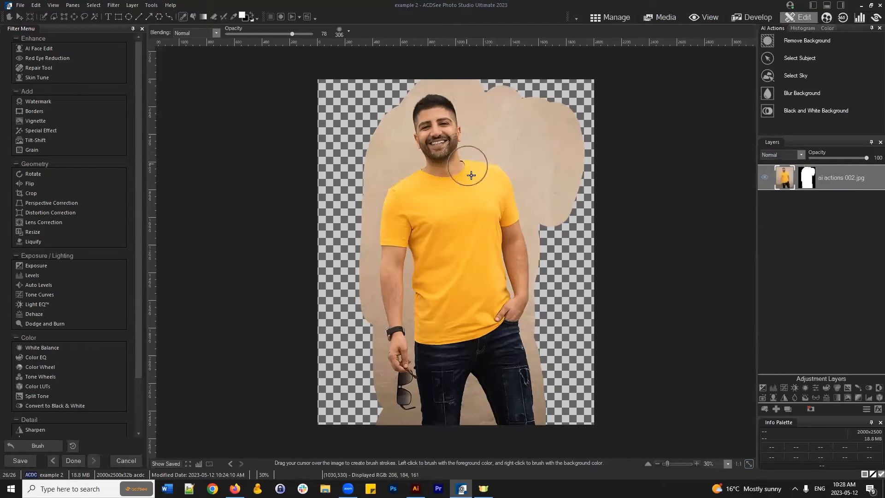
- Undo the stray white stroke painted over the shoulder and reselect the mask
mouse_move(471, 171)
mouse_down()
mouse_move(515, 160)
mouse_move(525, 166)
mouse_move(497, 272)
mouse_up()
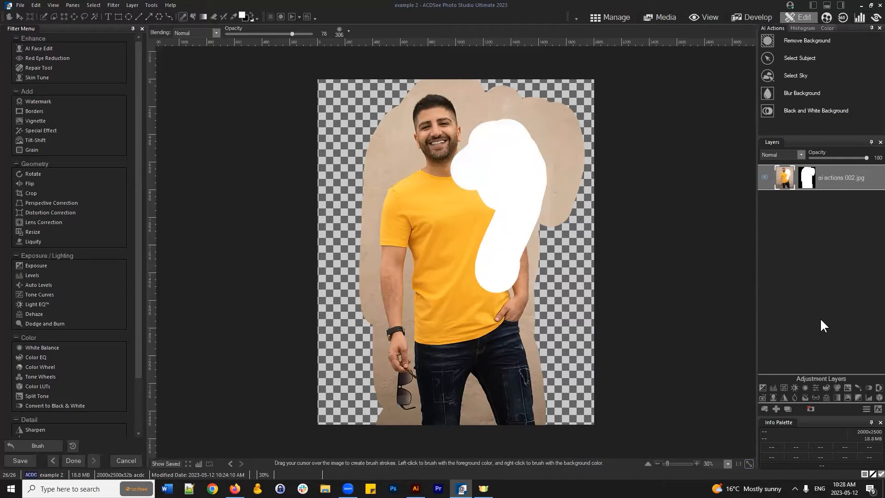
click(784, 174)
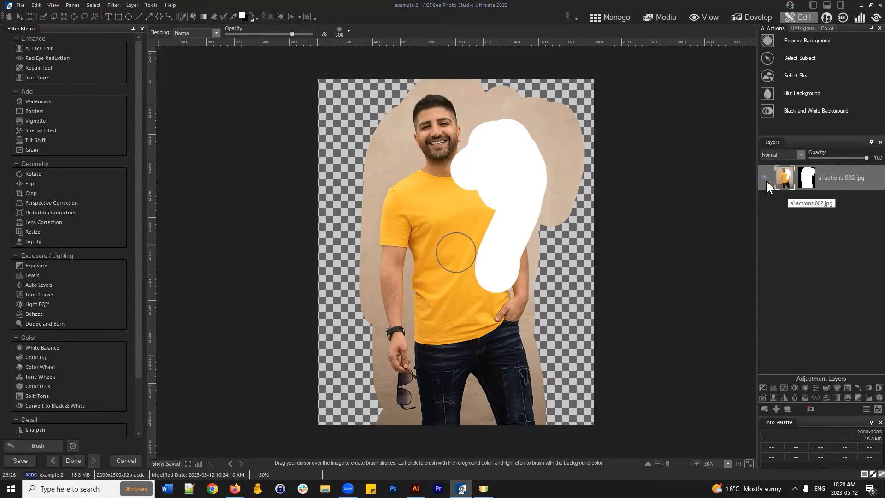
click(779, 180)
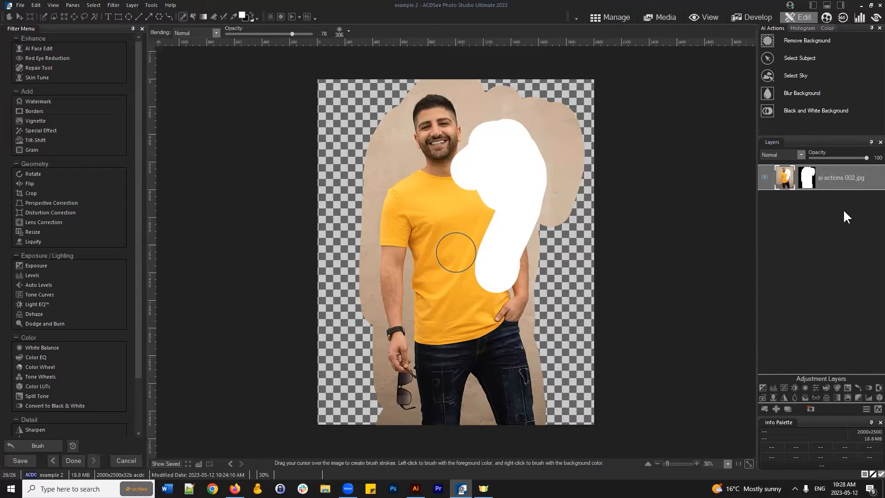
key(ctrl+z)
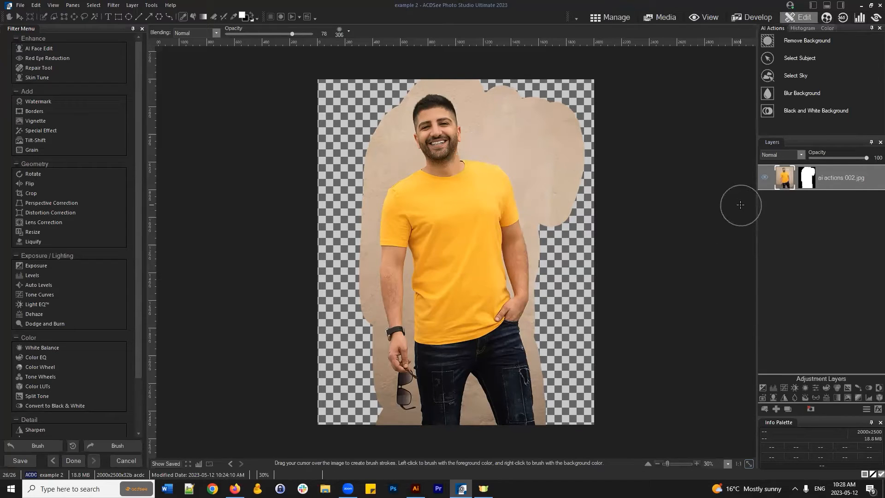
click(806, 177)
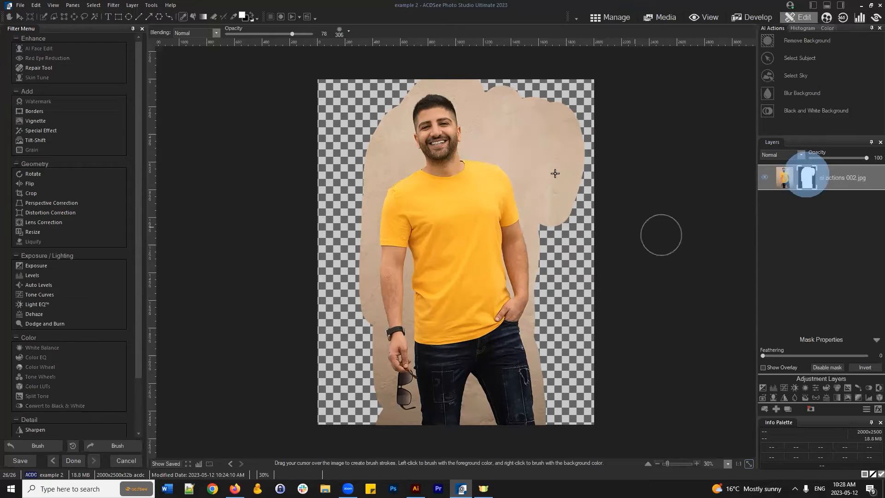
- Select the mask thumbnail and delete the layer mask so the full beige wall shows
click(848, 177)
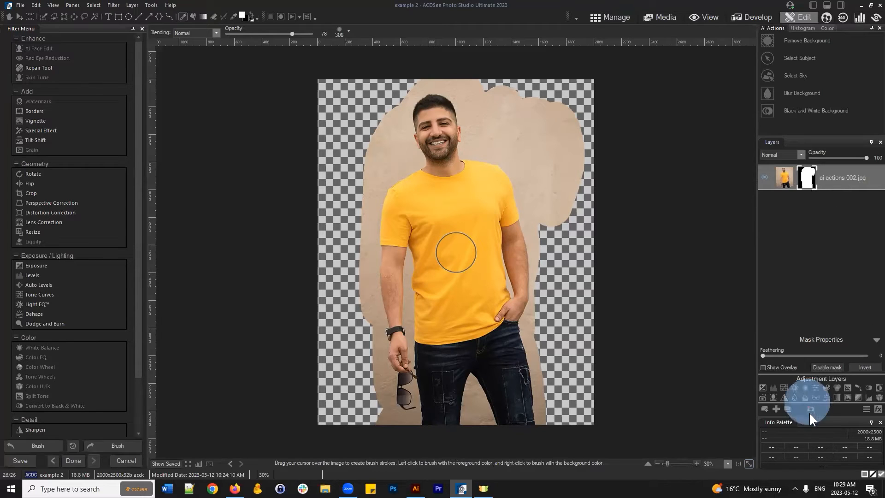
click(808, 178)
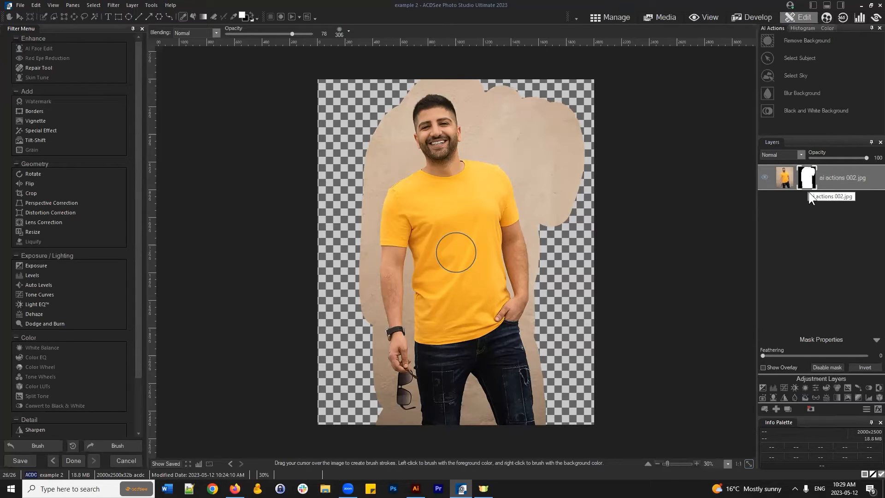
click(811, 409)
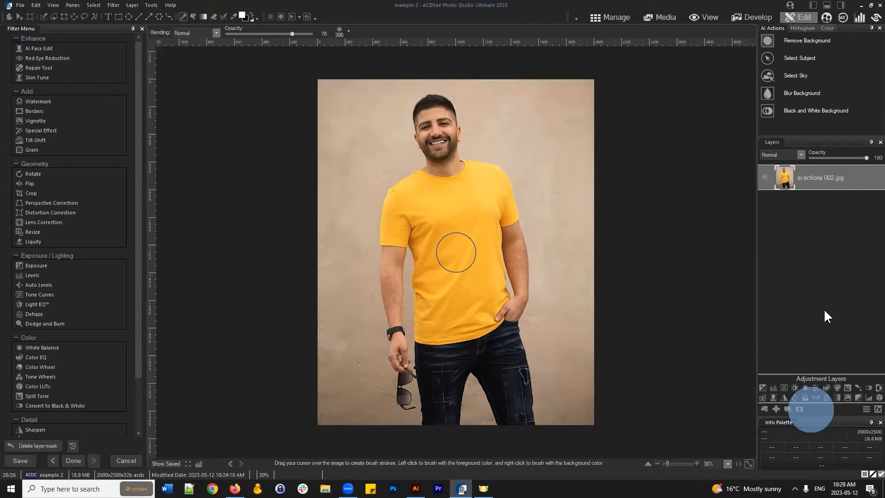
click(825, 168)
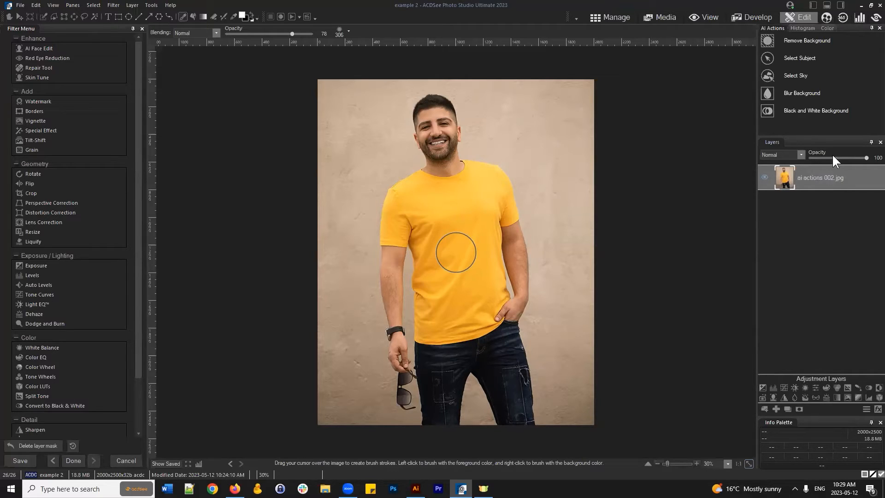
click(830, 177)
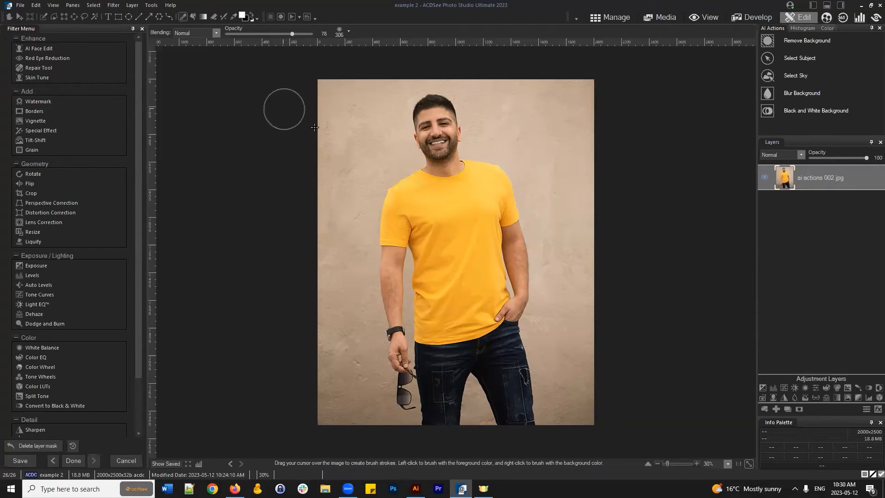
- Freehand-select the man's head and upper body and show the selection as marching ants
click(85, 18)
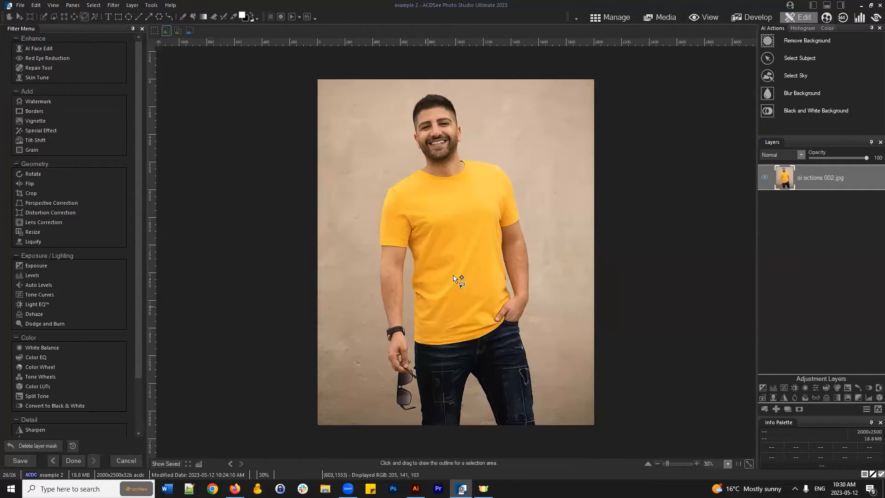
mouse_move(465, 280)
mouse_down()
mouse_move(436, 276)
mouse_move(387, 237)
mouse_move(374, 174)
mouse_move(417, 92)
mouse_move(461, 91)
mouse_move(520, 121)
mouse_move(550, 221)
mouse_move(521, 273)
mouse_move(446, 276)
mouse_up()
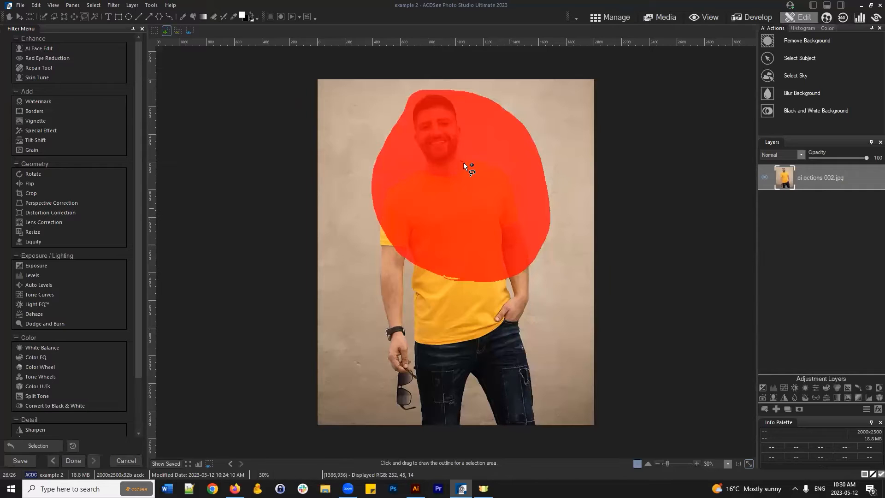
click(92, 5)
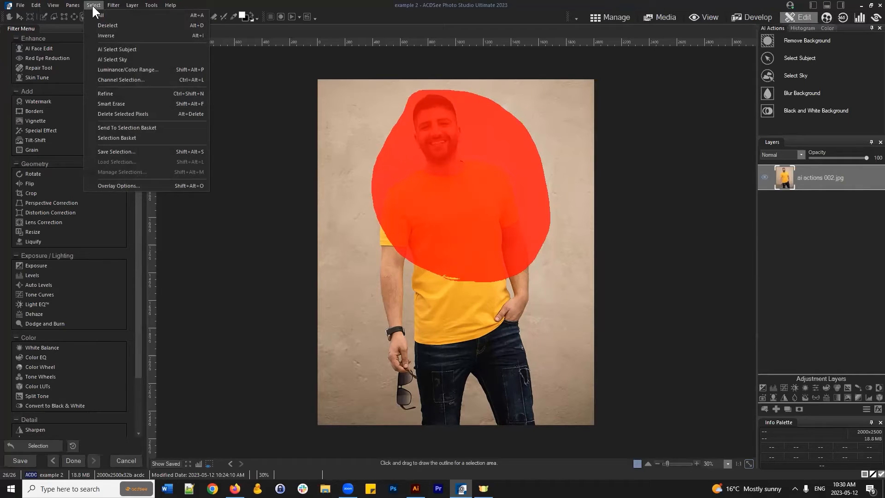
click(110, 184)
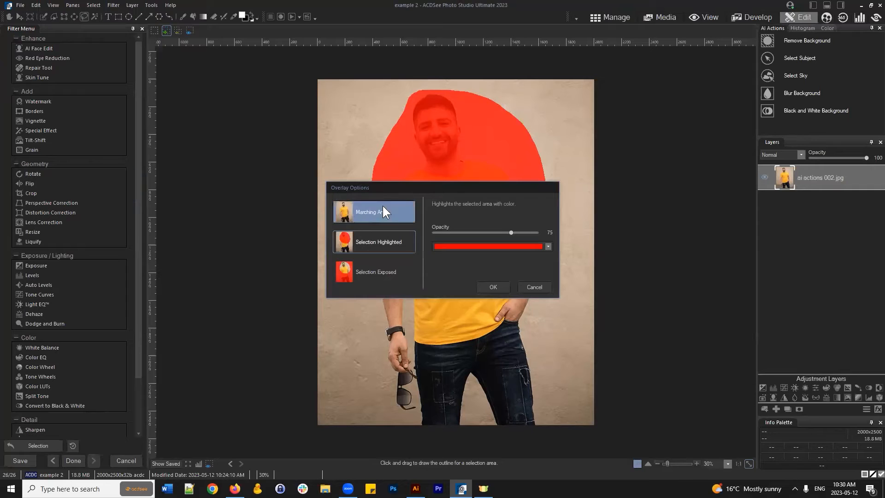
click(379, 206)
click(494, 288)
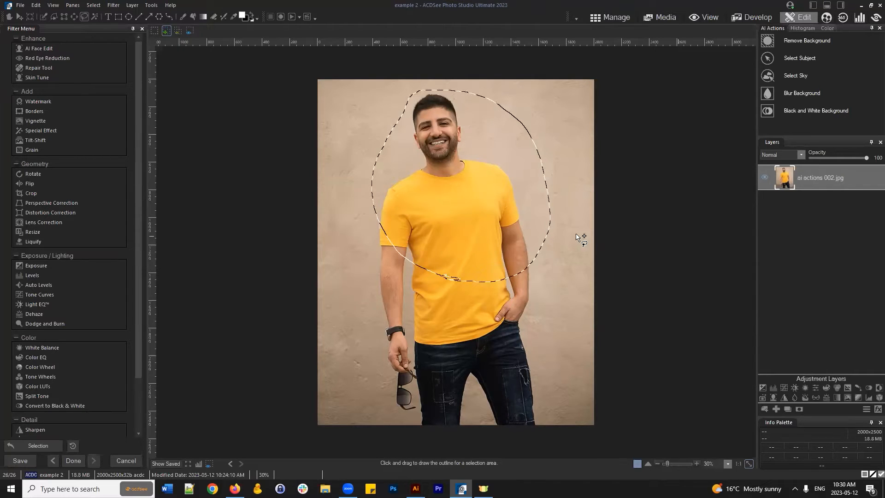
- Change the selection overlay to Selection Highlighted in red at opacity 75
click(94, 9)
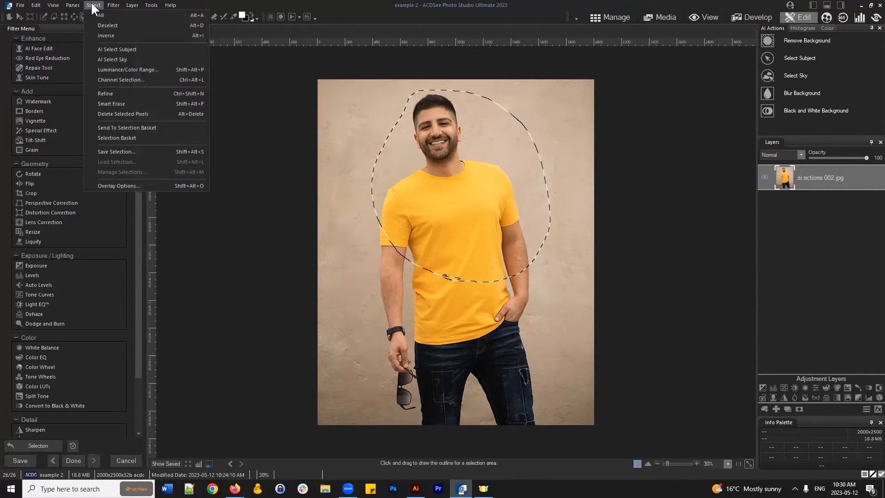
click(117, 184)
click(375, 245)
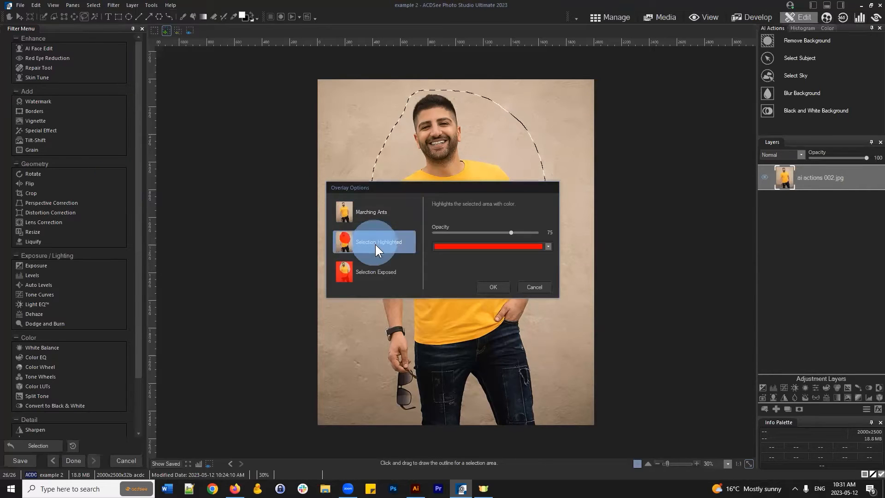
click(496, 287)
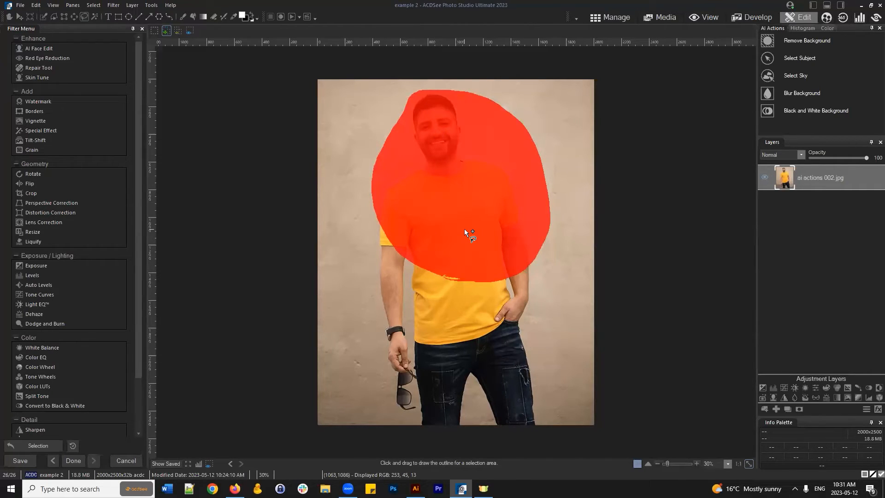
- Add a layer mask from the circular selection, deselect, then delete that layer mask
click(798, 408)
click(93, 6)
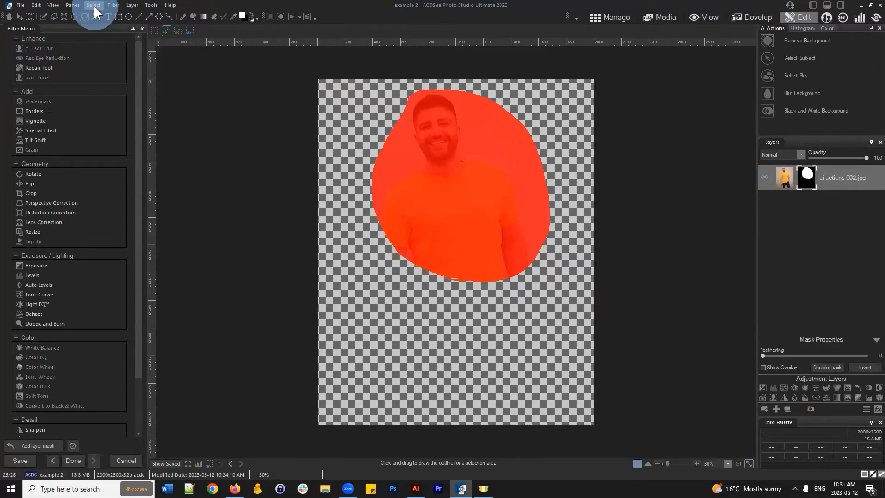
click(98, 24)
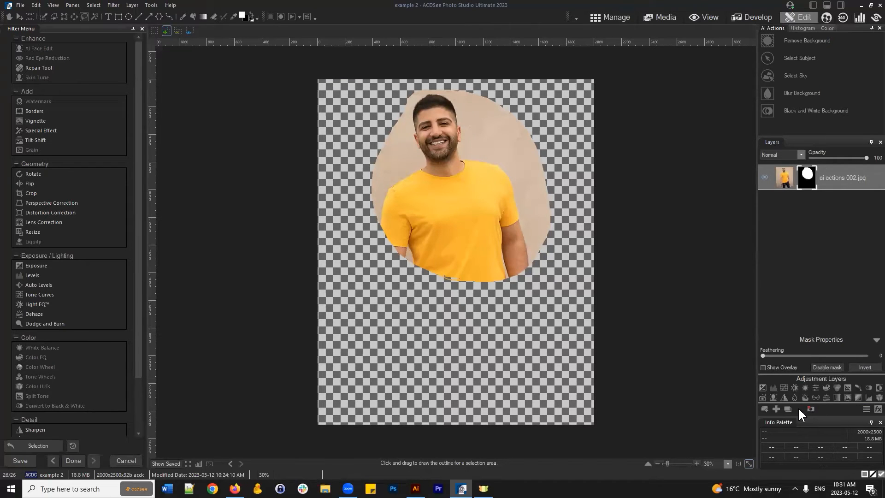
mouse_move(829, 175)
mouse_down()
mouse_move(831, 163)
mouse_move(828, 172)
mouse_up()
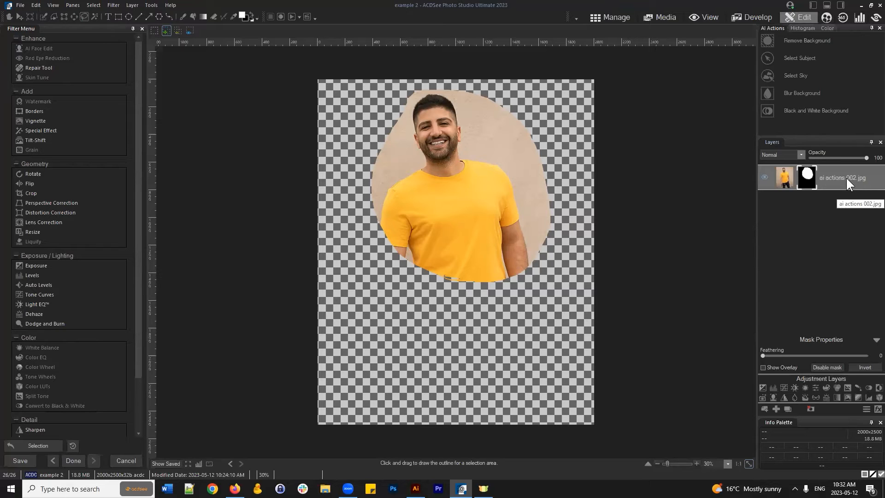
click(811, 409)
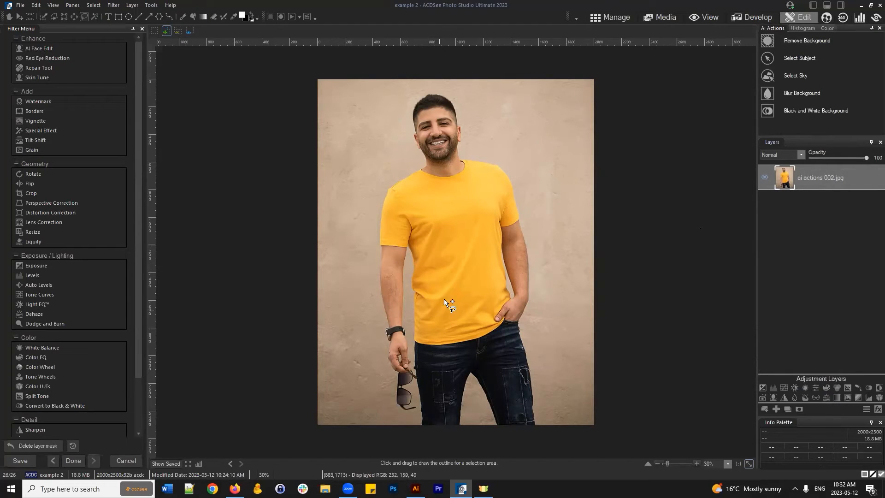
- Select the man with AI Select Subject, mask out the rest with Add layer mask, and deselect
click(796, 64)
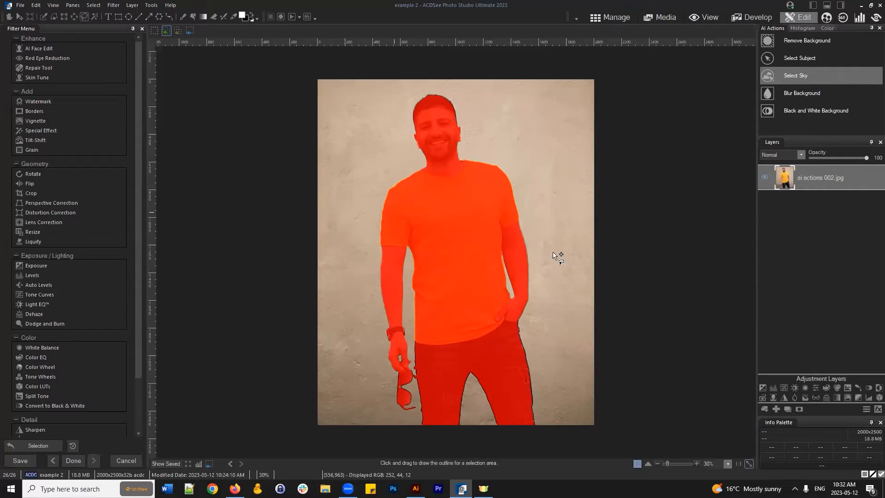
click(799, 408)
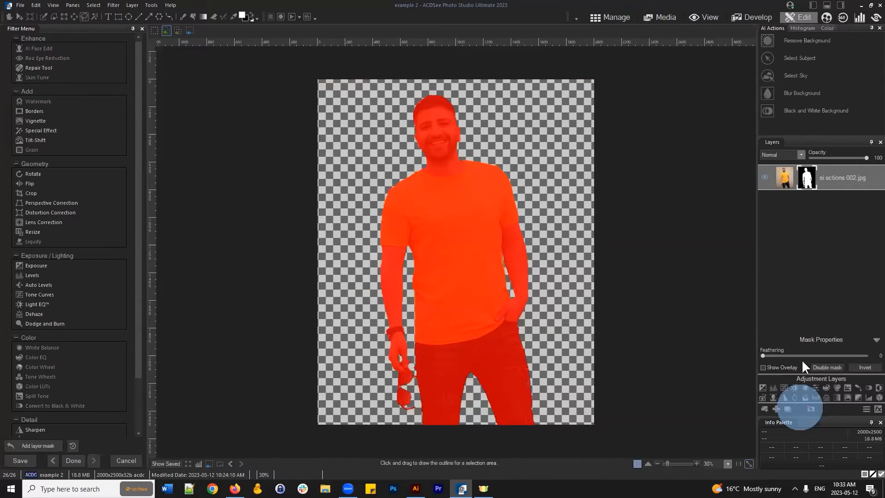
click(93, 6)
click(105, 24)
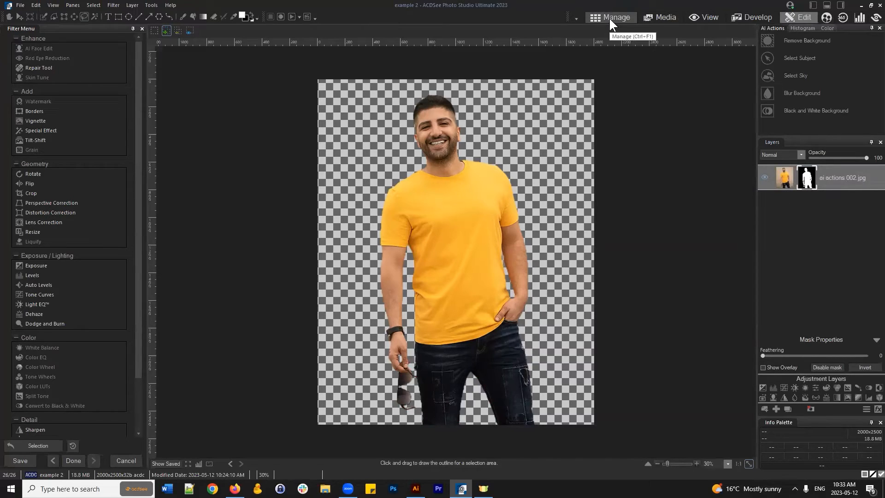
- Close the ai actions 002 cut-out and open the hot-air-balloon photo ai actions 009 for editing
drag(856, 184, 854, 180)
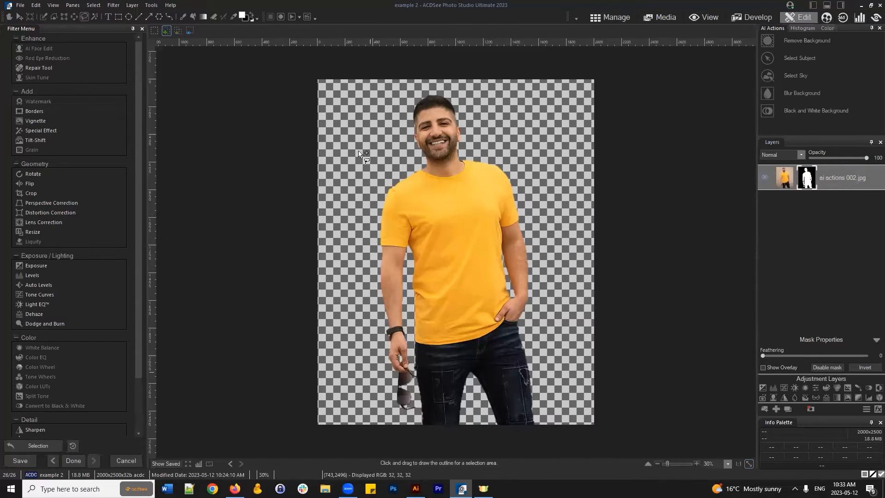
click(613, 17)
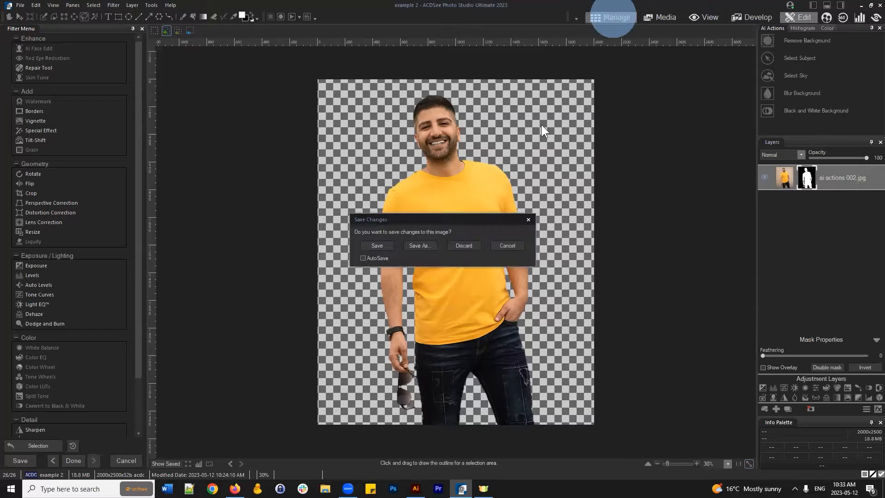
click(466, 244)
scroll(533, 363, up, 10)
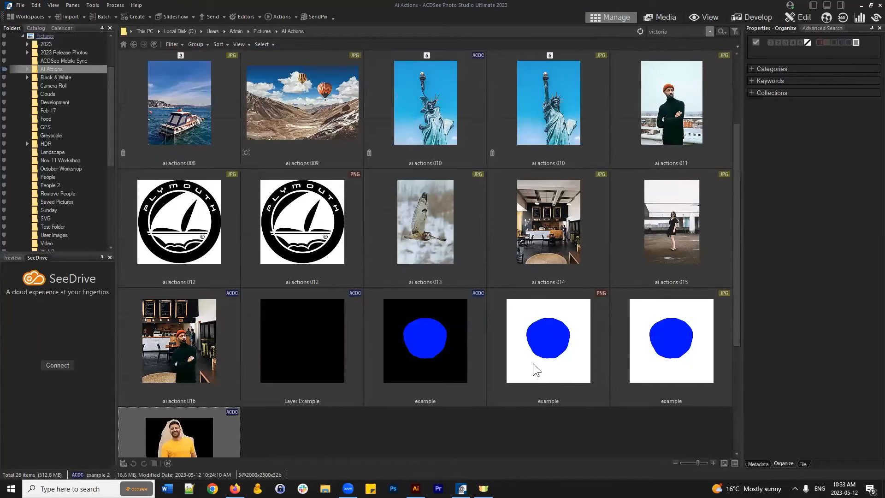
click(438, 133)
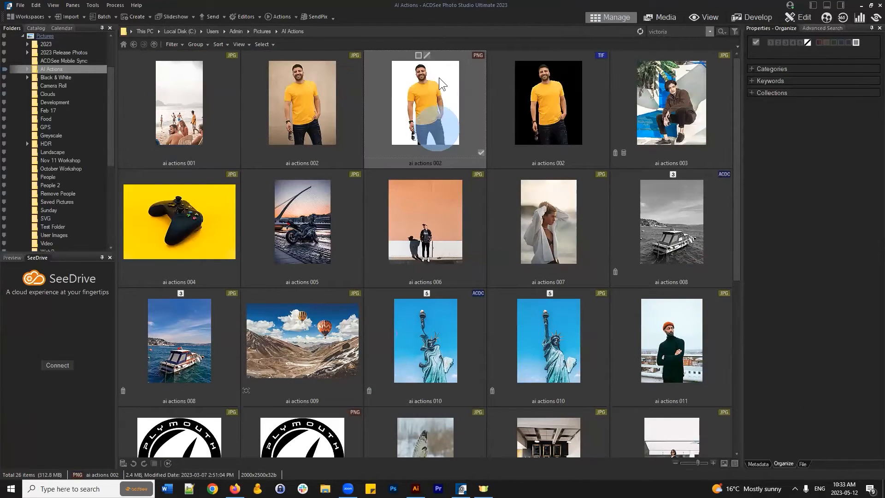
scroll(474, 287, down, 2)
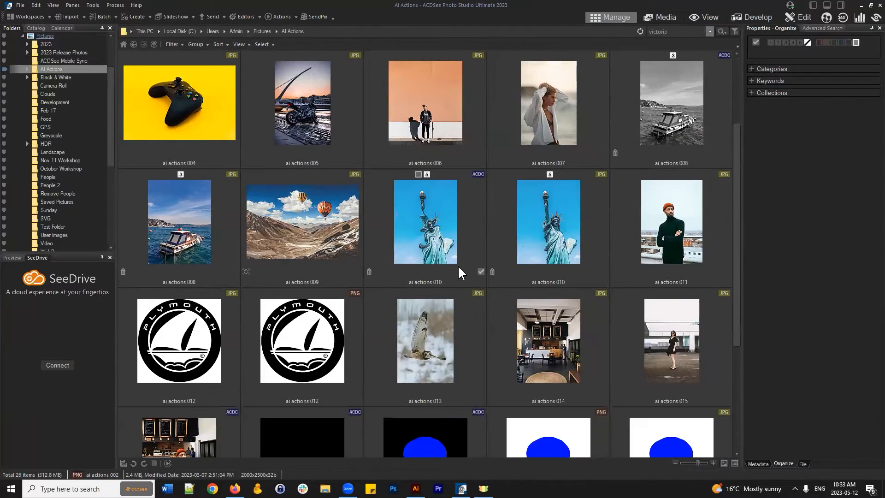
scroll(456, 272, up, 2)
click(357, 401)
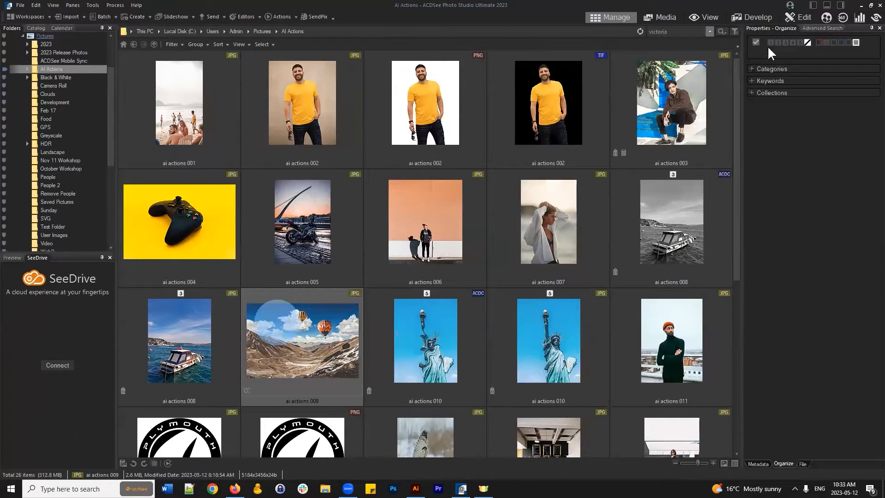
click(792, 13)
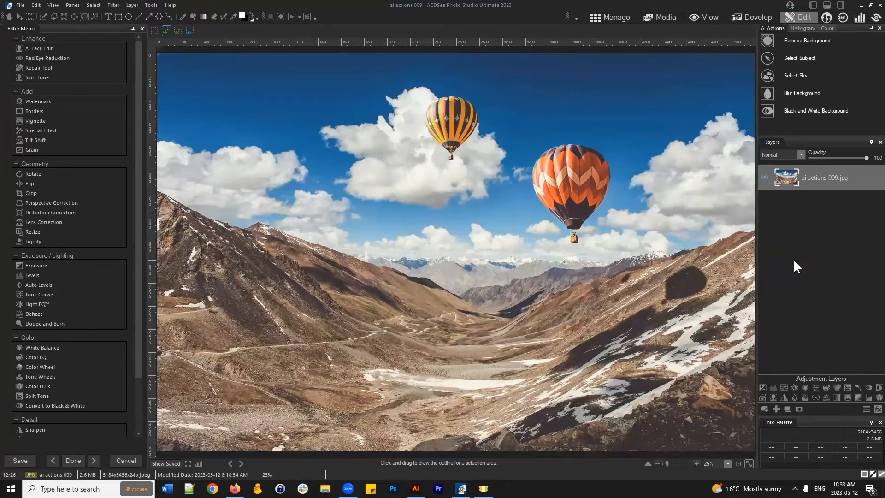
- Import the ai actions 002 PNG cut-out as a layer, centre it and commit
click(764, 409)
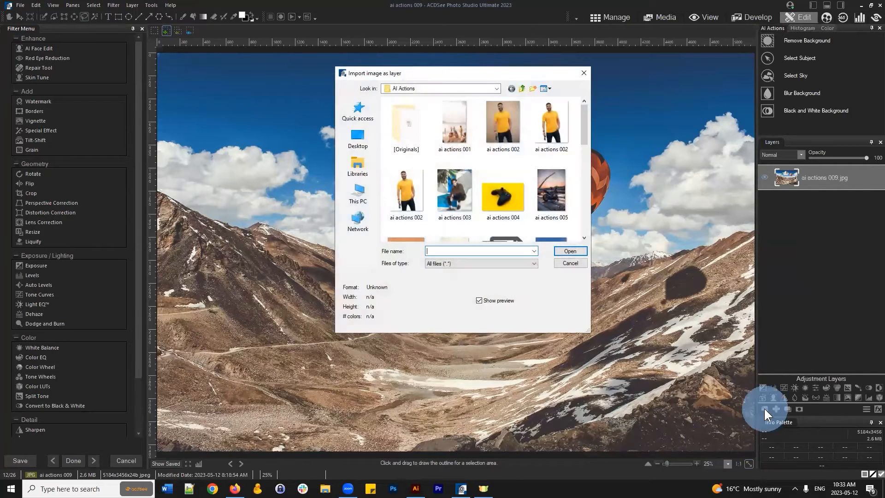
click(550, 119)
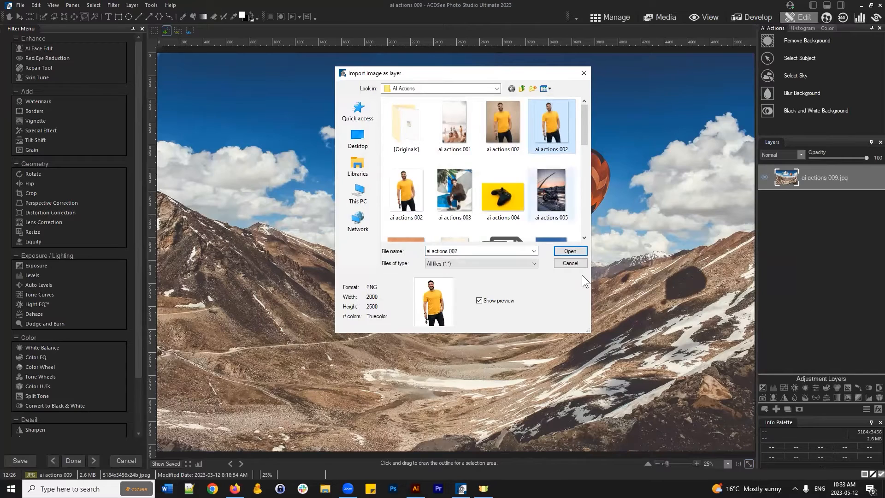
click(569, 250)
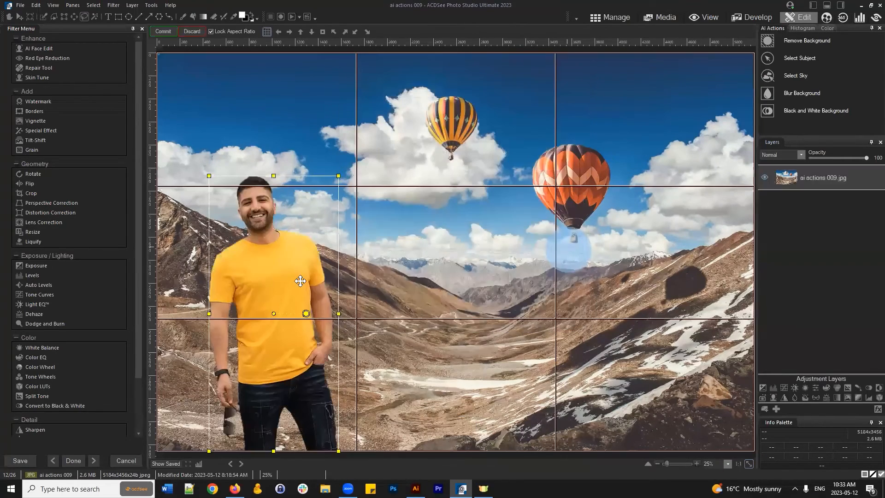
drag(296, 280, 486, 283)
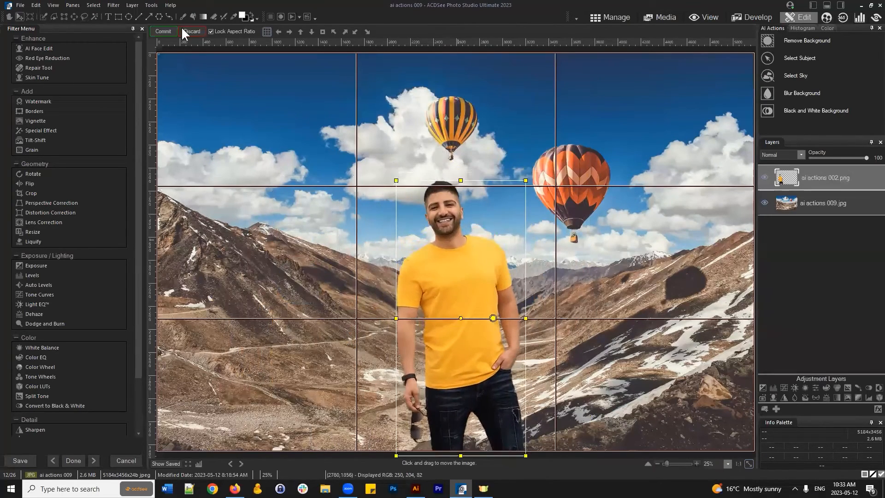
click(164, 32)
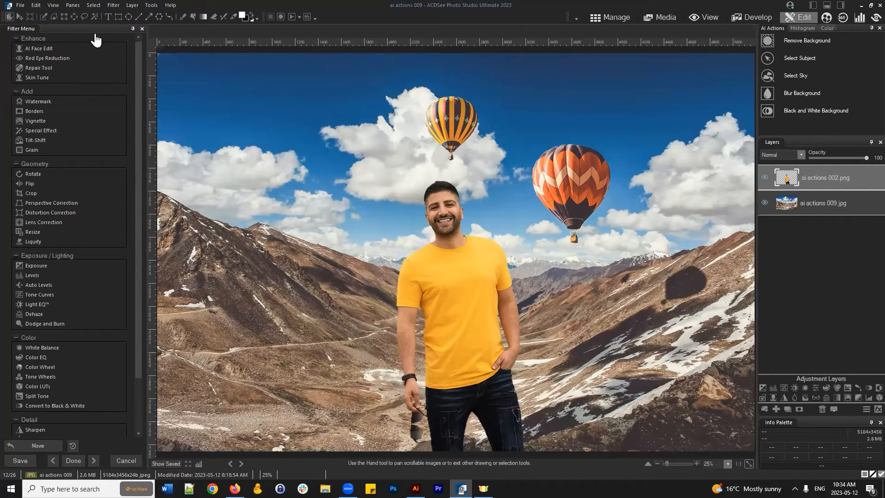
- Reposition the man layer slightly right of centre and lower, below the balloons
click(25, 16)
drag(459, 278, 597, 252)
drag(601, 297, 530, 323)
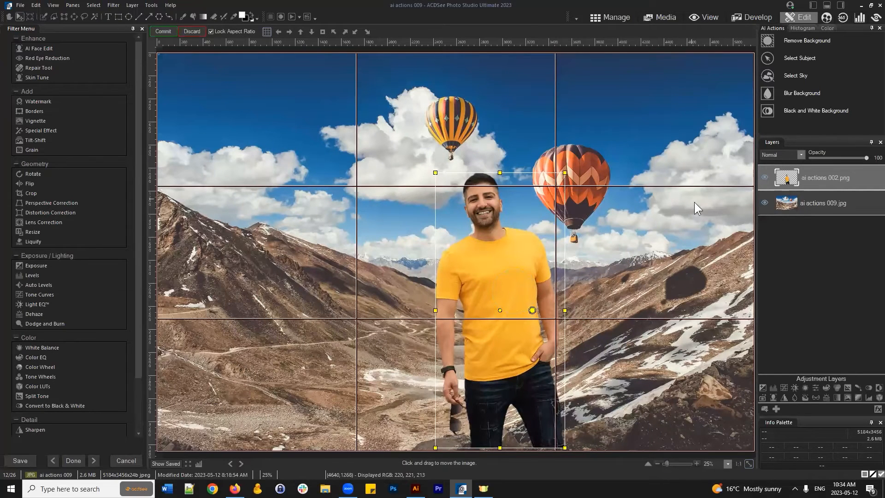
- Abandon the balloon composite, discarding its unsaved changes to return to Manage
click(616, 16)
click(441, 253)
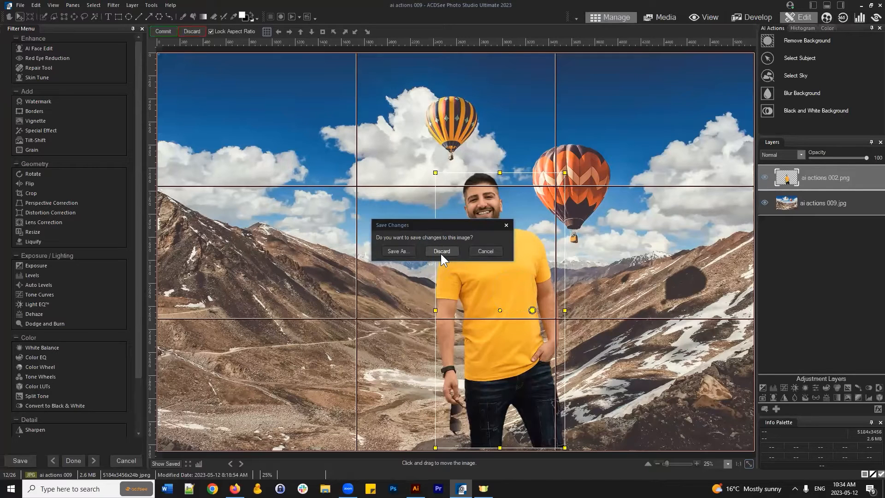
click(443, 254)
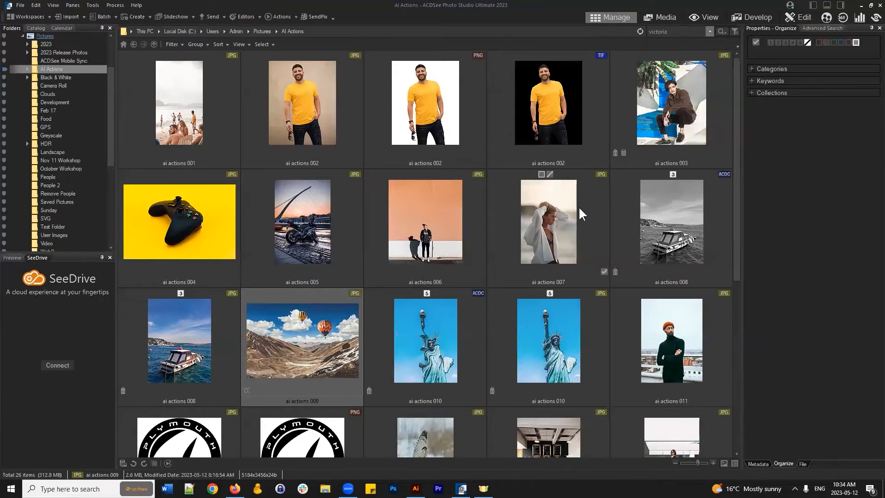
- Open the ai actions 002 photo and try the Eraser on the top-right wall
click(311, 96)
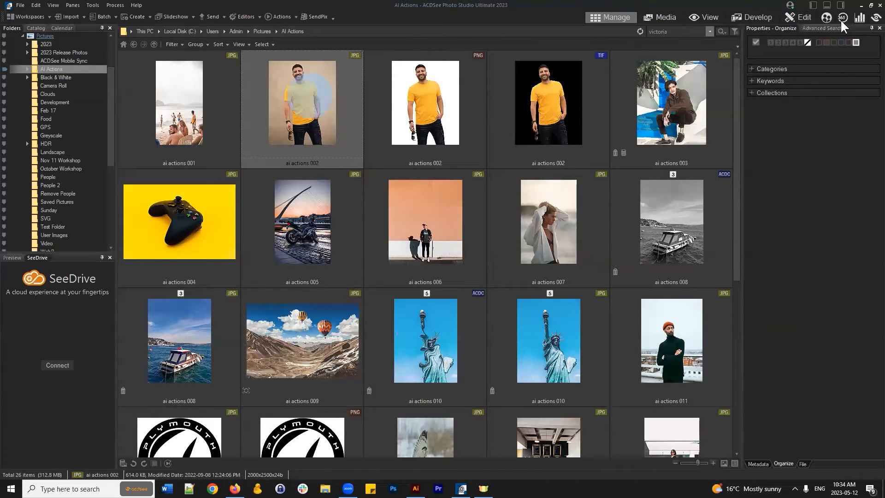
click(791, 18)
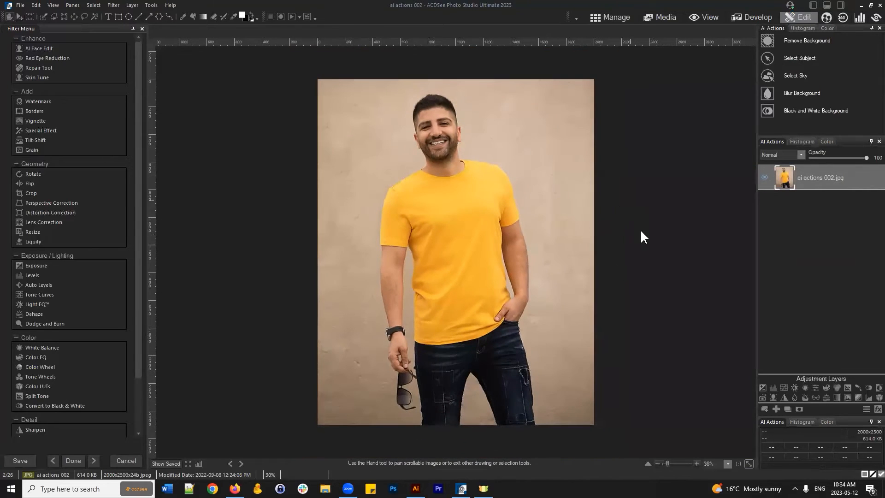
click(214, 17)
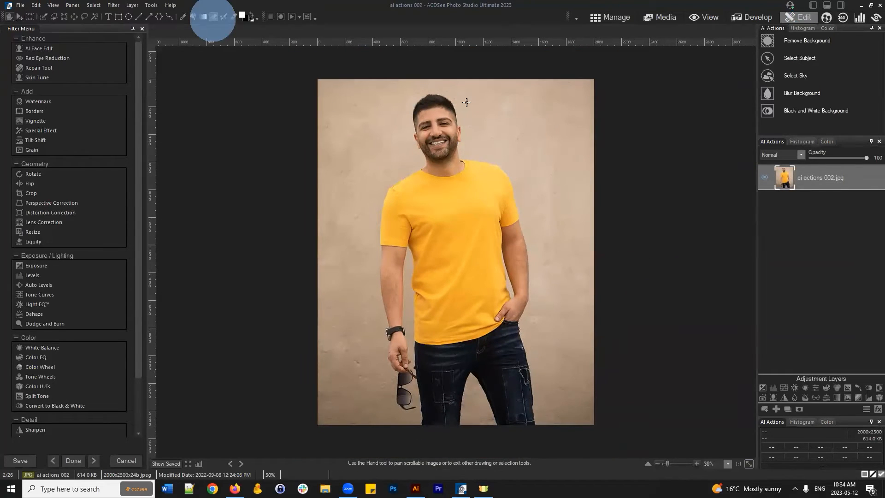
drag(523, 98, 566, 228)
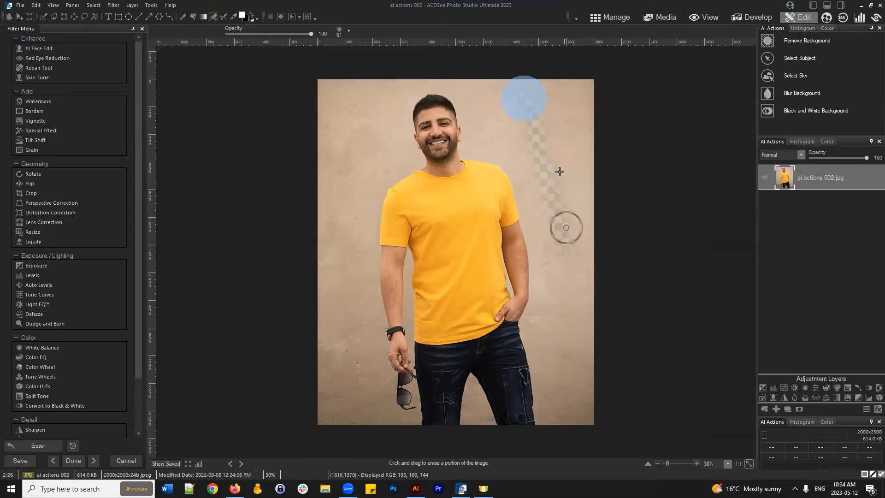
- Widen the eraser nib to 255 and erase a wide band of the wall
click(340, 31)
drag(360, 40, 414, 40)
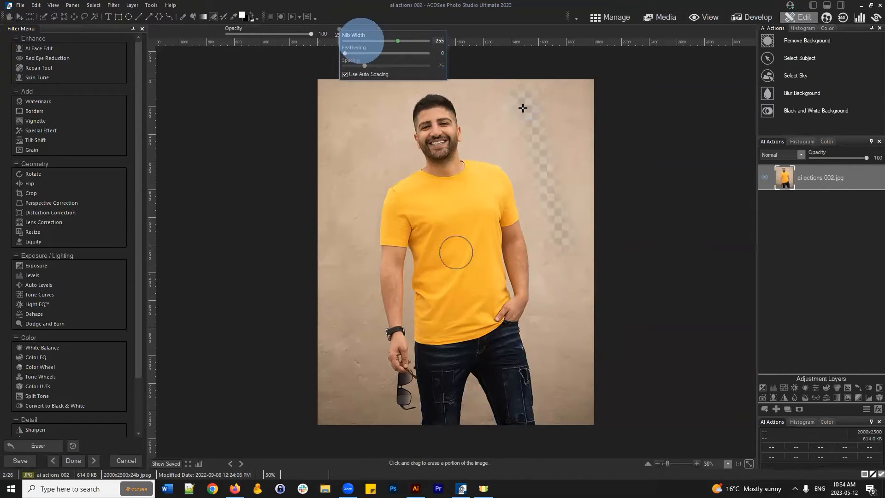
mouse_move(524, 94)
mouse_down()
mouse_move(565, 231)
mouse_move(556, 106)
mouse_up()
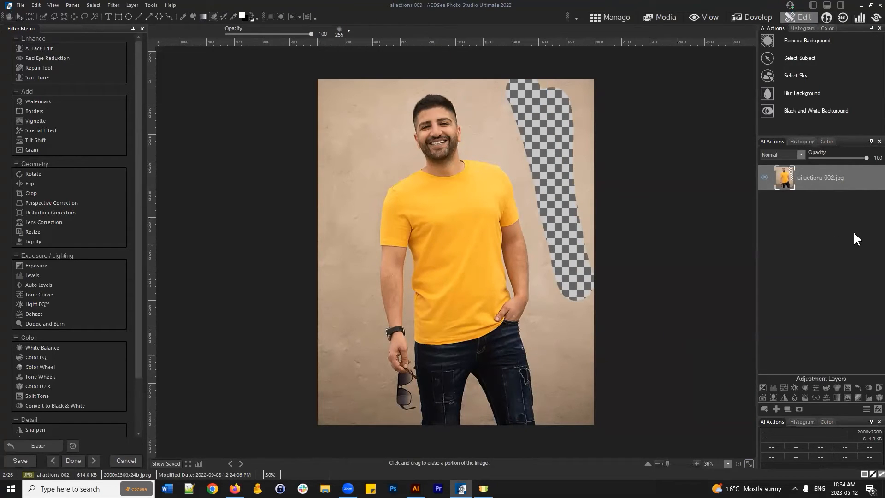
- Make the photo layer active, erase more wall, then undo the stroke with Ctrl+Z
click(809, 180)
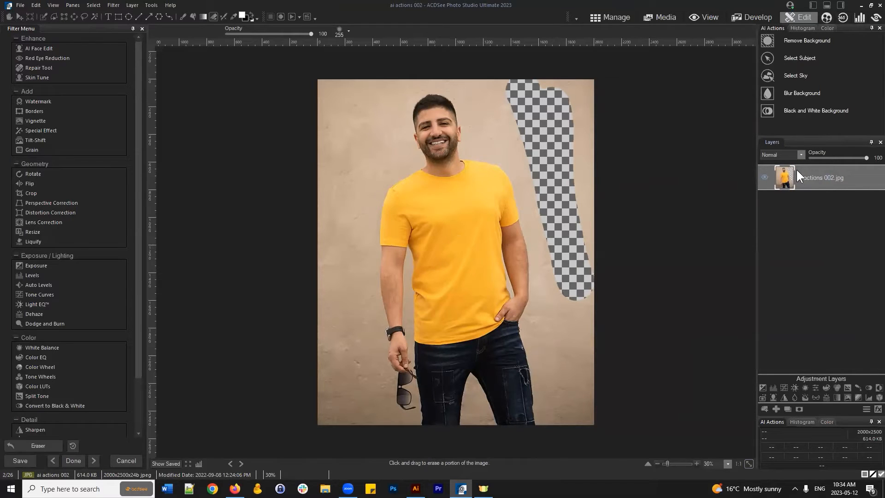
click(818, 175)
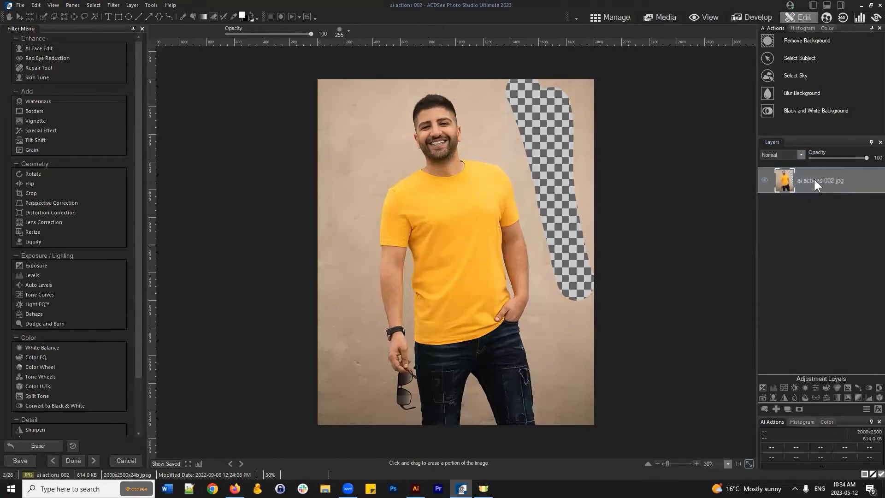
click(787, 177)
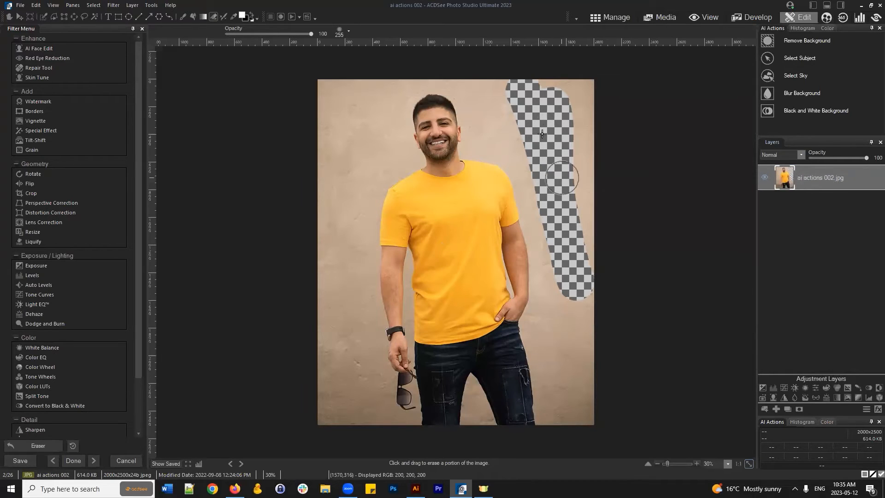
mouse_move(521, 106)
mouse_down()
mouse_move(548, 82)
mouse_move(565, 102)
mouse_move(574, 257)
mouse_move(601, 99)
mouse_move(735, 385)
mouse_up()
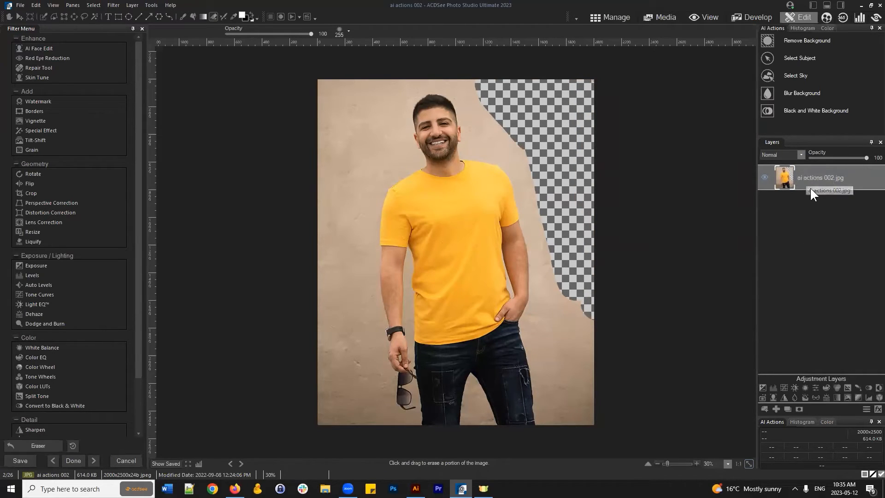
key(ctrl+z)
key(ctrl+z)
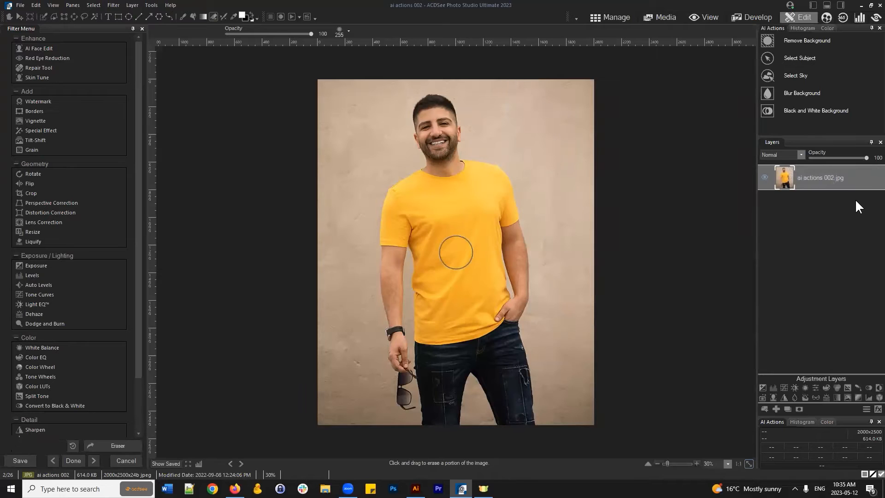
click(820, 57)
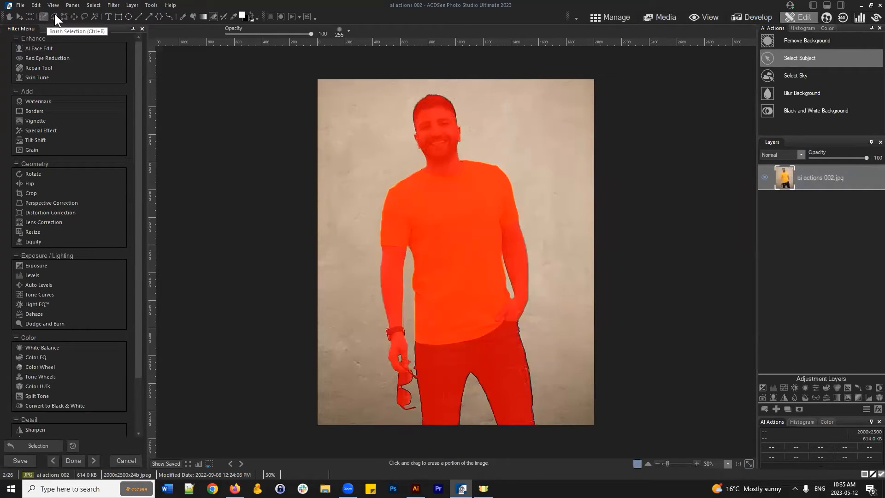
click(800, 407)
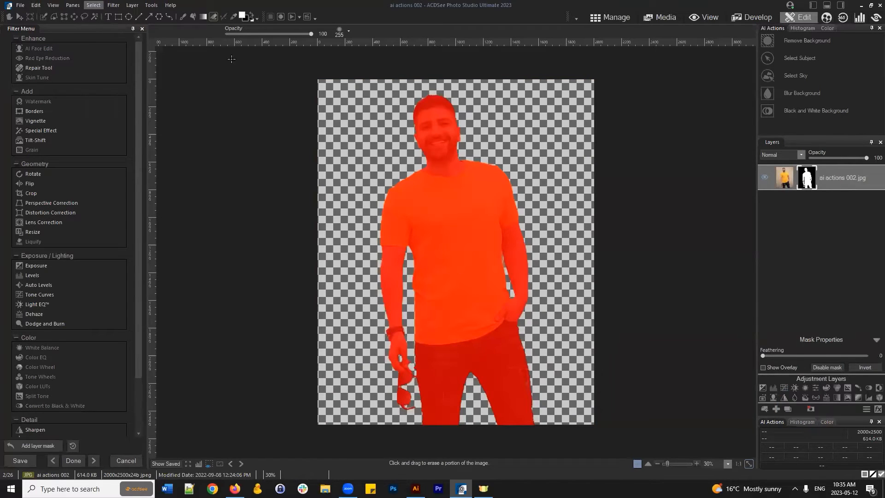
click(92, 6)
click(109, 19)
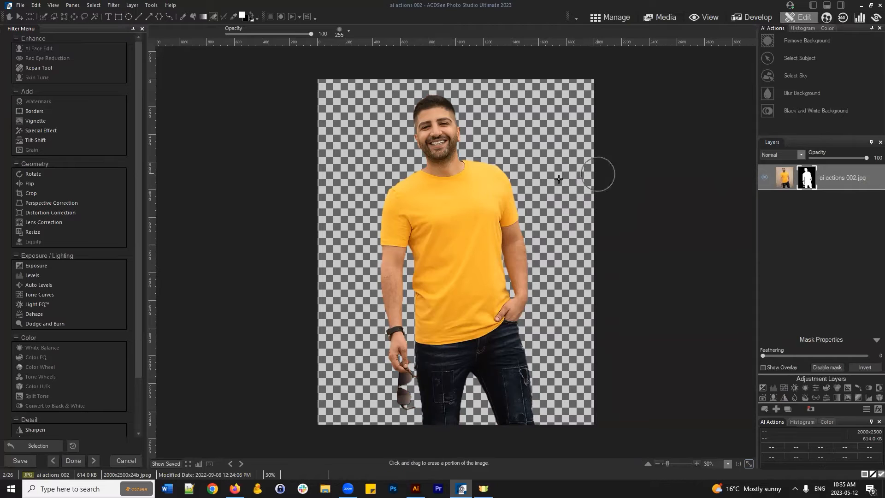
key(ctrl+z)
key(ctrl+z)
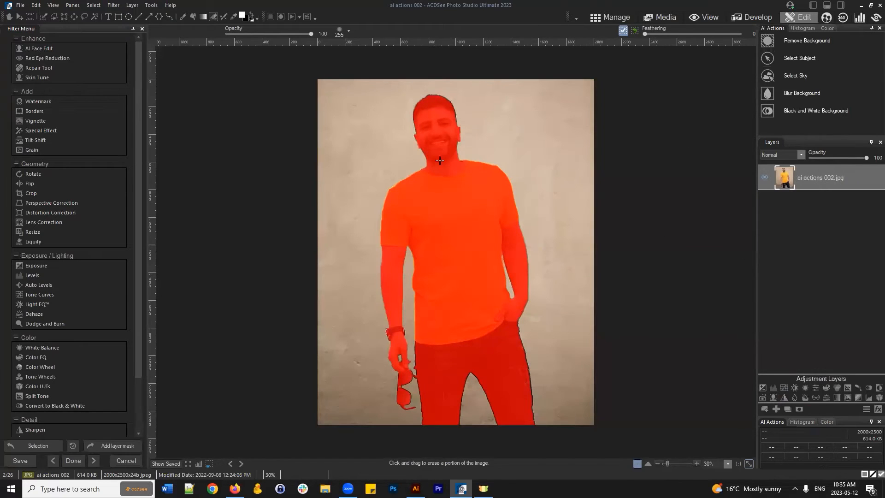
click(91, 5)
click(97, 23)
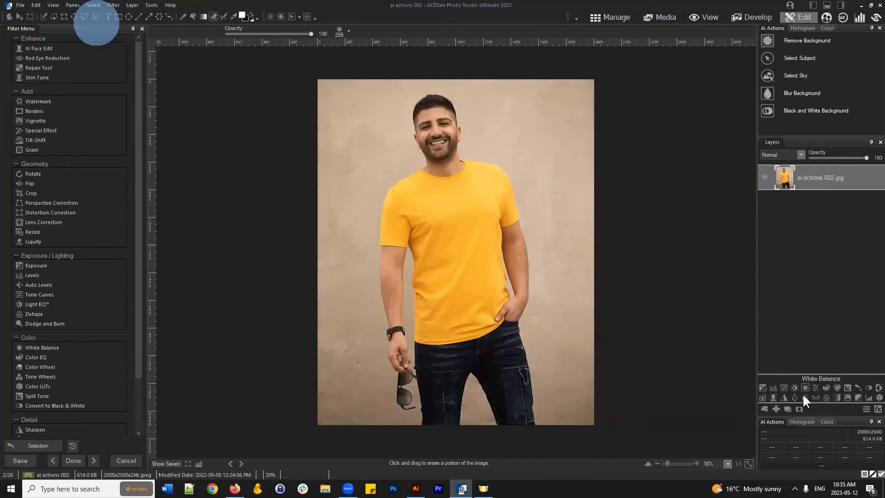
- Add a white layer mask and brush out the wall along the right edge to transparency
click(800, 408)
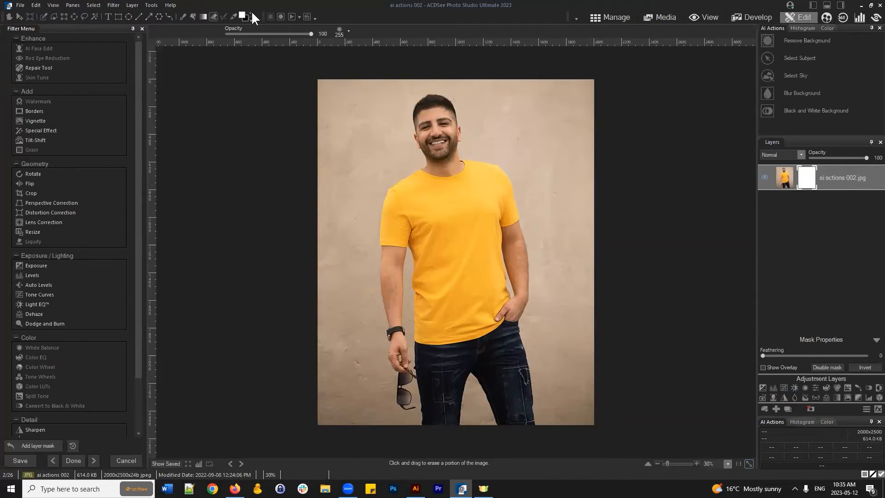
click(183, 16)
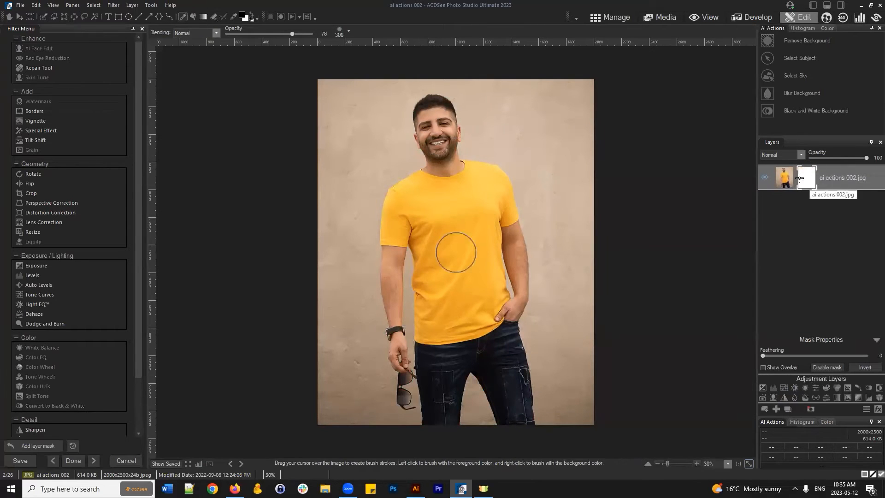
mouse_move(519, 123)
mouse_down()
mouse_move(549, 92)
mouse_move(564, 103)
mouse_move(568, 86)
mouse_move(582, 284)
mouse_move(591, 197)
mouse_move(583, 411)
mouse_move(561, 220)
mouse_move(533, 137)
mouse_move(516, 141)
mouse_move(496, 126)
mouse_move(483, 78)
mouse_move(515, 95)
mouse_move(544, 133)
mouse_up()
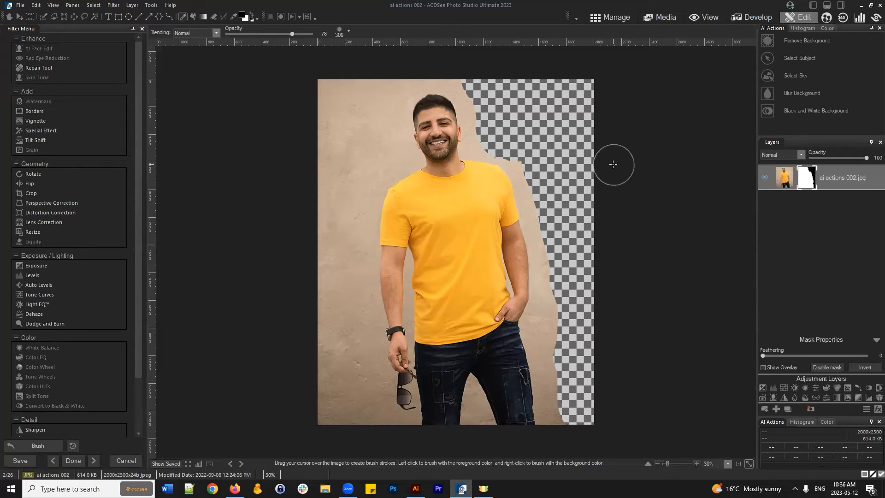
click(618, 19)
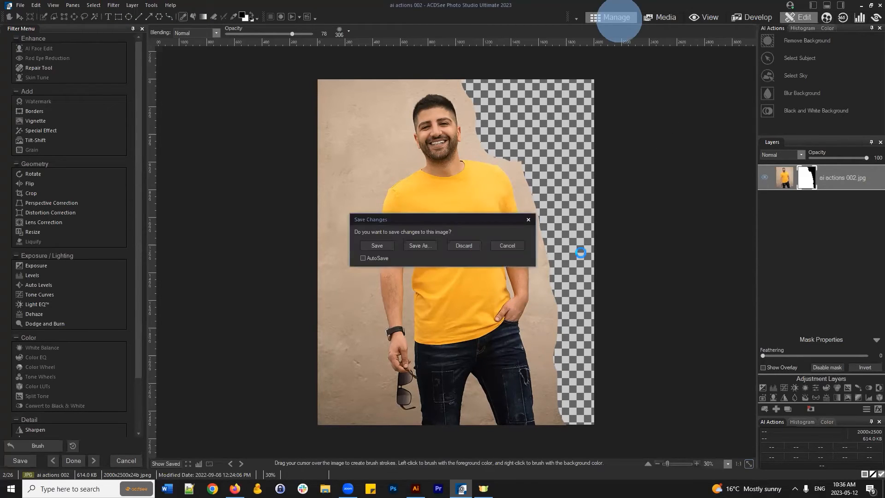
- Discard the masking edits and open ai actions 011, the man in the orange beanie
click(464, 246)
scroll(643, 220, down, 5)
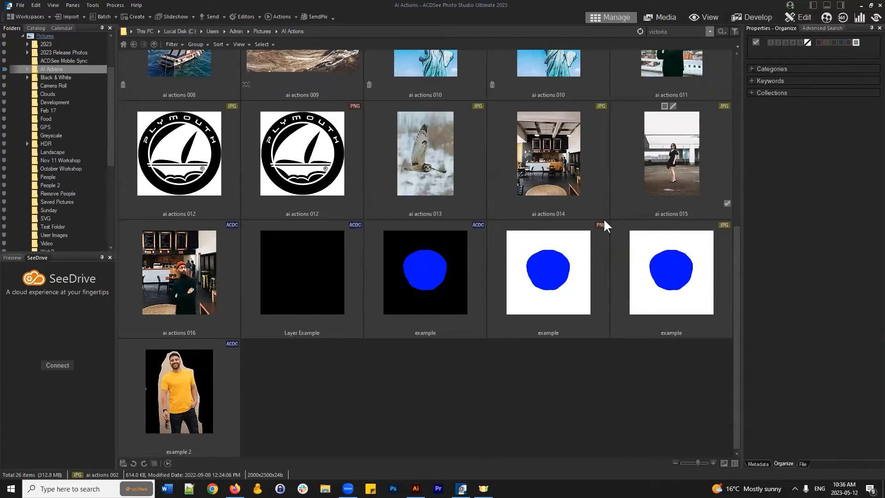
scroll(583, 292, up, 4)
scroll(591, 292, down, 4)
scroll(637, 222, up, 1)
click(684, 146)
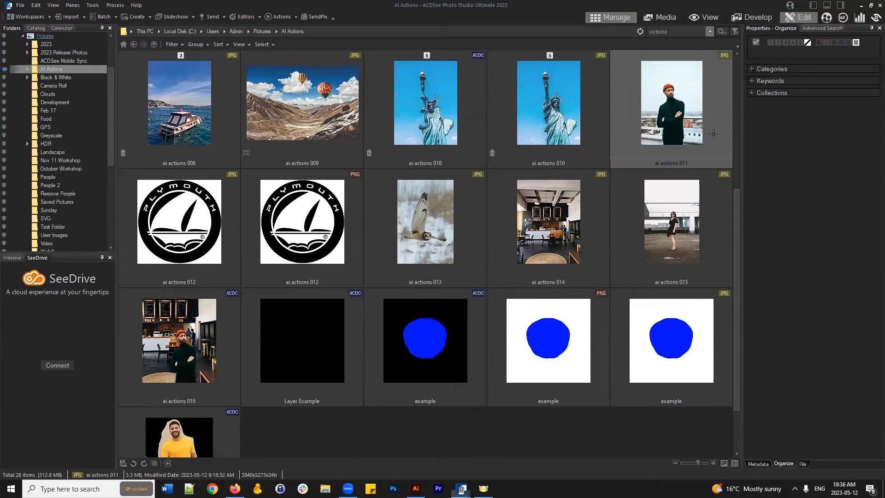
double_click(686, 170)
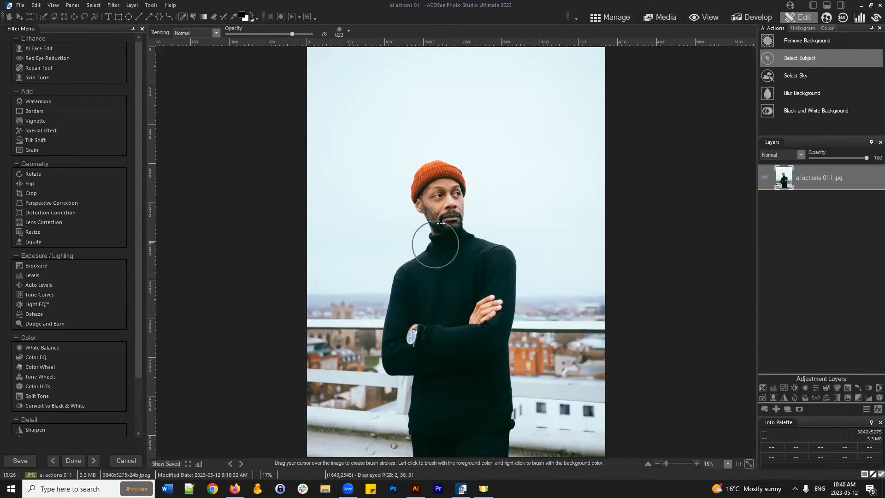
- Load the saved subject selection, then clear it again
click(93, 5)
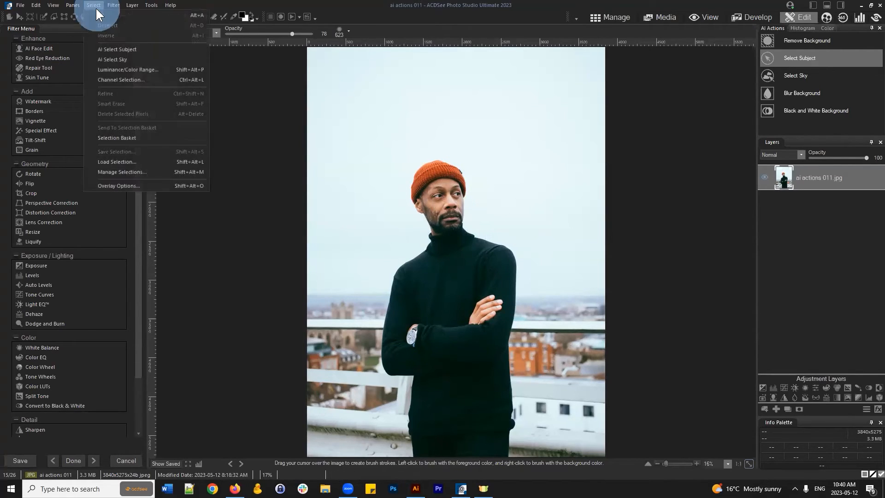
click(132, 162)
drag(457, 214, 586, 129)
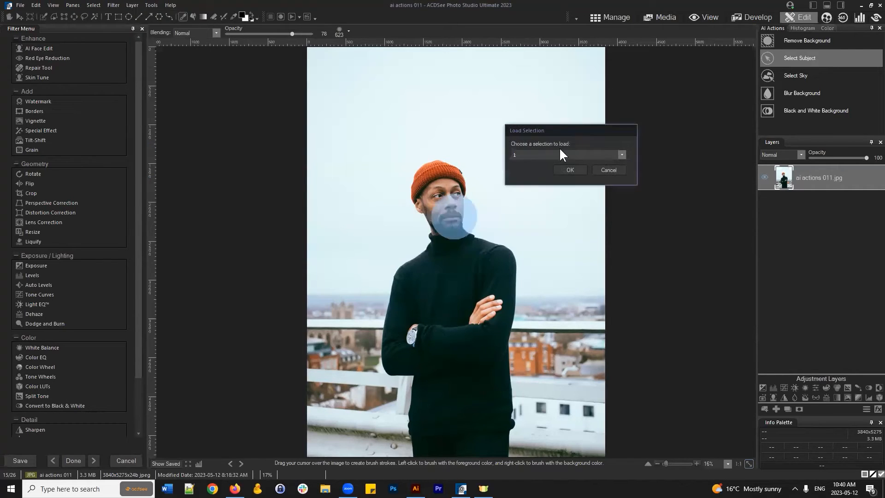
click(571, 170)
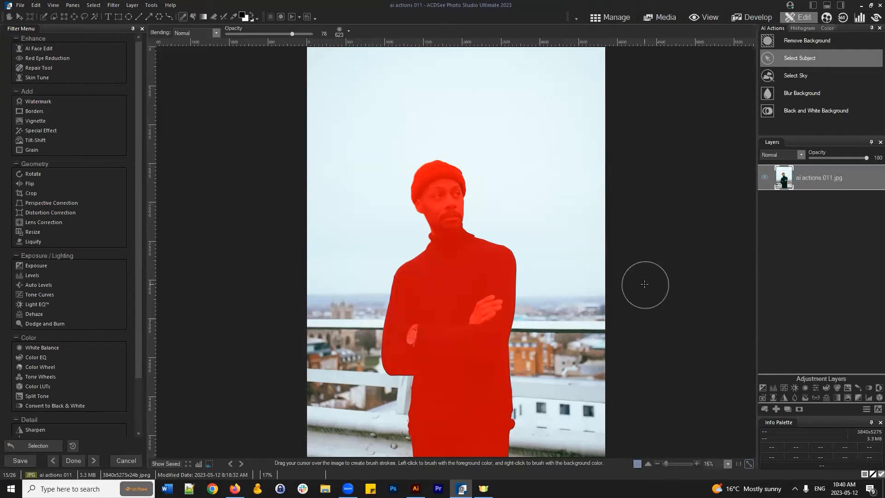
click(94, 5)
click(101, 21)
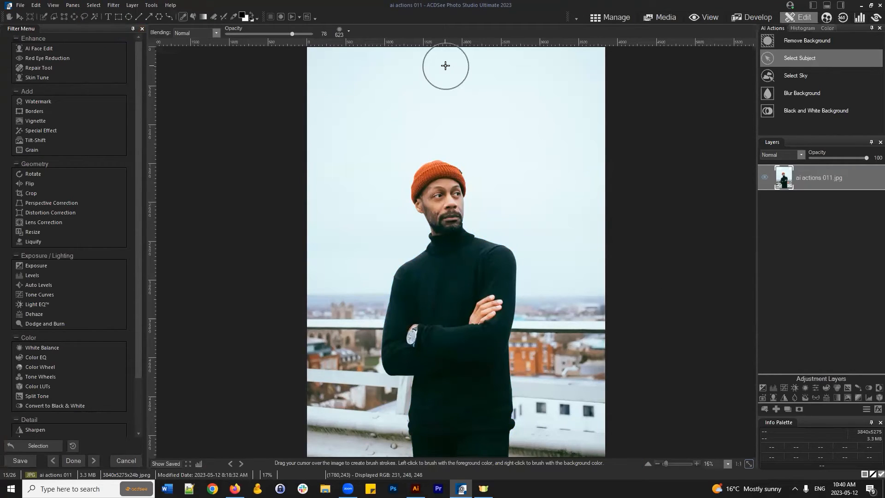
- Auto-select the man as the subject, zoom in on his shoulder, and pick Brush Selection
click(814, 61)
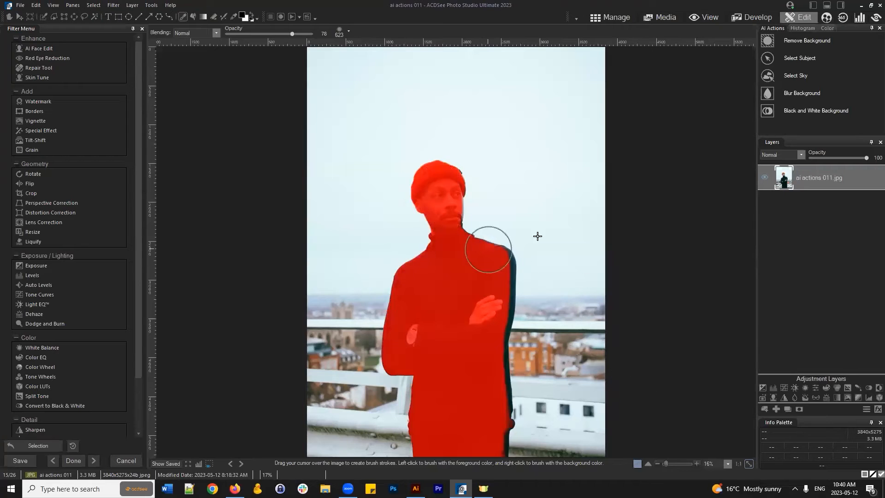
scroll(614, 262, up, 4)
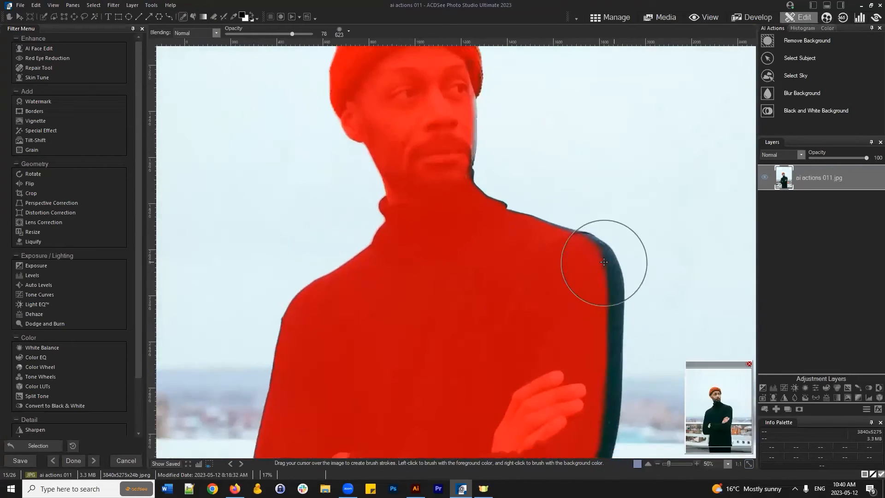
drag(721, 409, 733, 426)
scroll(501, 312, up, 2)
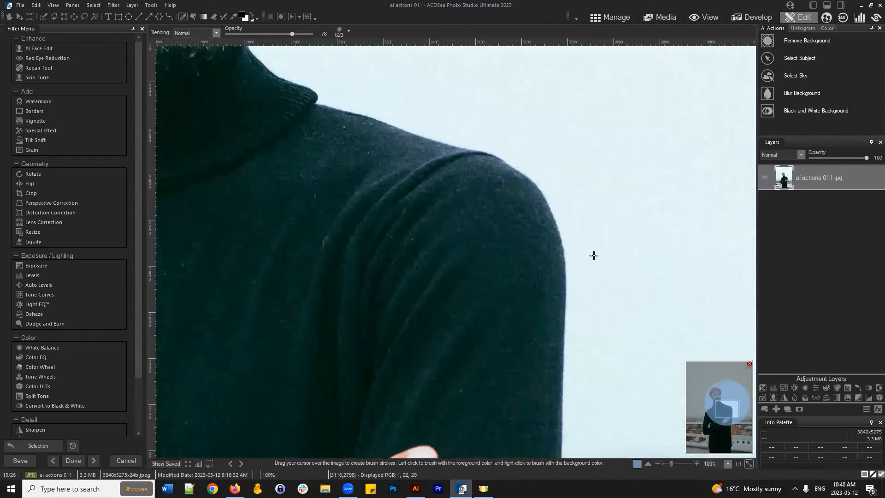
drag(496, 176, 491, 283)
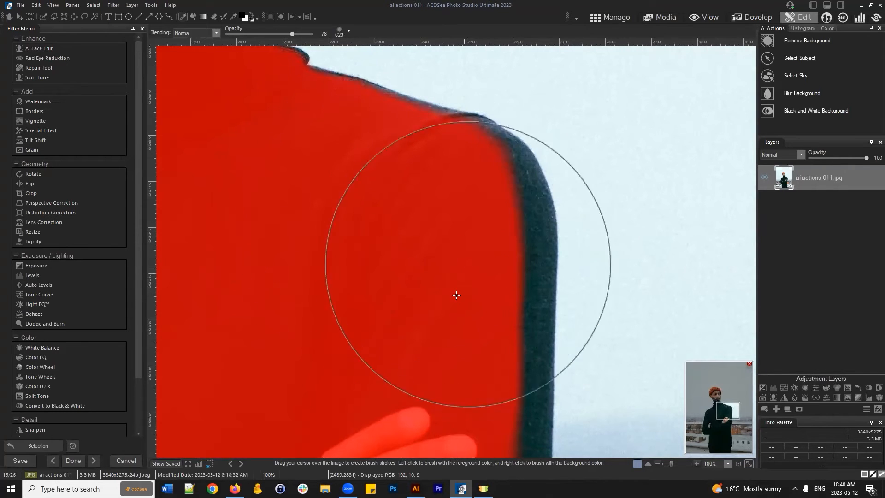
click(44, 17)
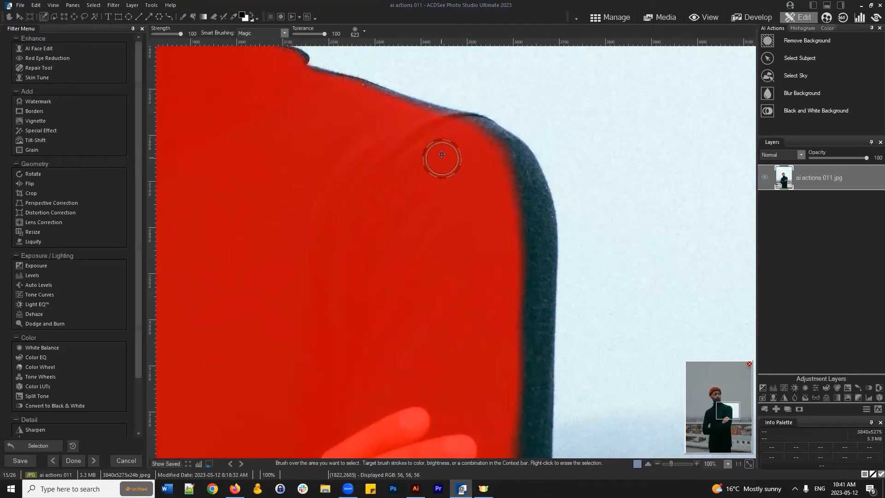
- Brush the selection out to the shoulder's outer edge and erase the spill onto the sky
mouse_move(506, 166)
mouse_down()
mouse_move(526, 218)
mouse_move(521, 167)
mouse_move(532, 213)
mouse_move(531, 172)
mouse_move(542, 255)
mouse_move(546, 223)
mouse_move(541, 217)
mouse_move(522, 267)
mouse_move(522, 302)
mouse_move(549, 345)
mouse_move(530, 396)
mouse_move(538, 380)
mouse_up()
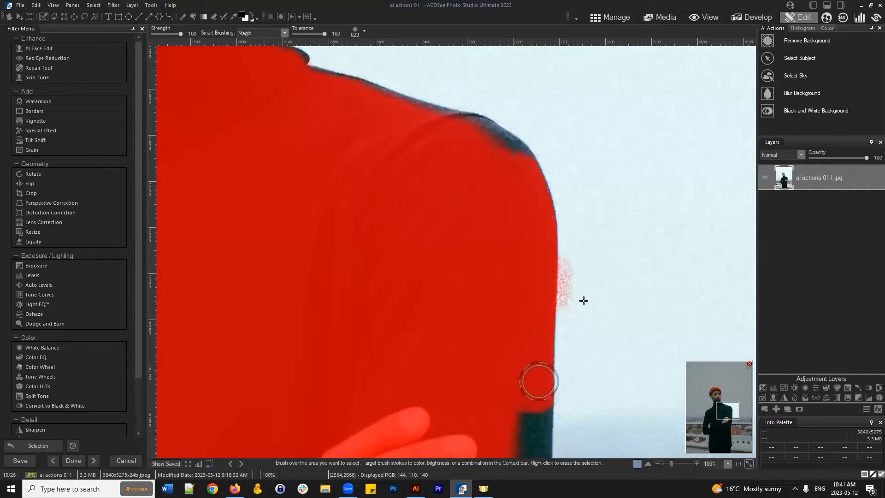
right_click(583, 313)
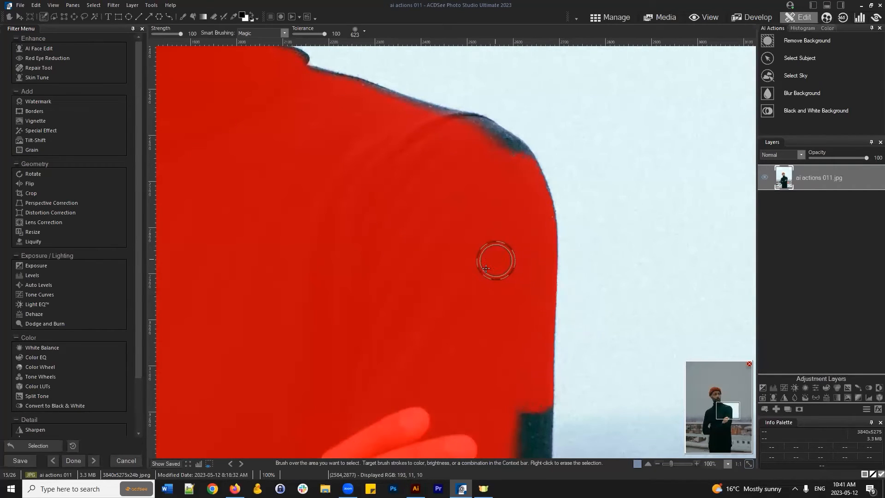
mouse_move(486, 207)
mouse_down()
mouse_move(504, 145)
mouse_move(459, 121)
mouse_move(506, 149)
mouse_move(296, 81)
mouse_up()
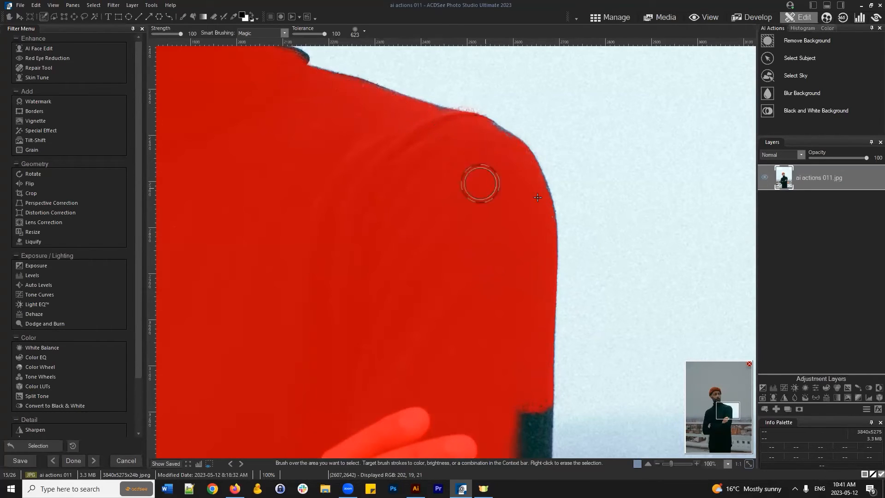
right_click(492, 91)
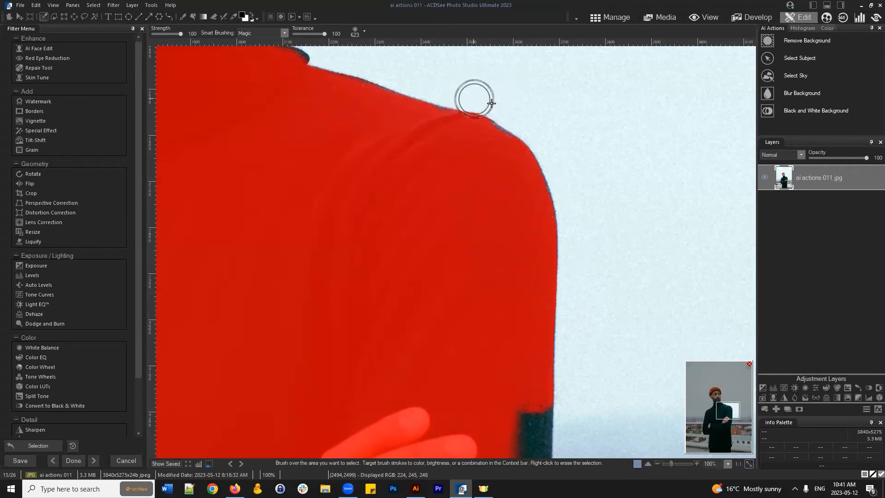
click(52, 16)
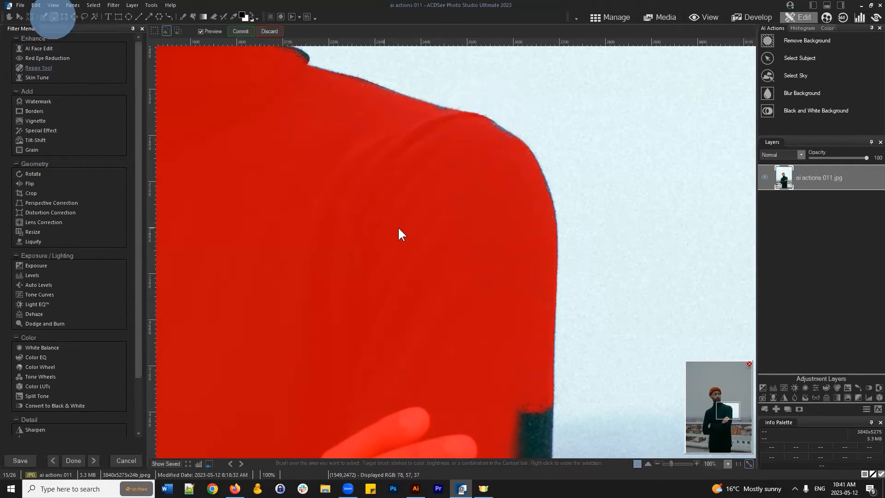
- Set the shape selection to Add mode and bring the hand's sleeve edge into view
scroll(464, 171, down, 4)
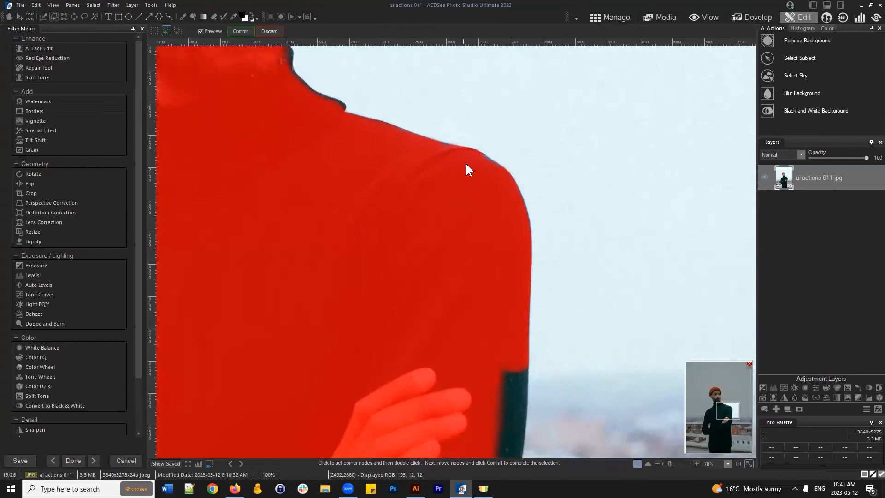
scroll(484, 170, down, 2)
scroll(604, 180, up, 2)
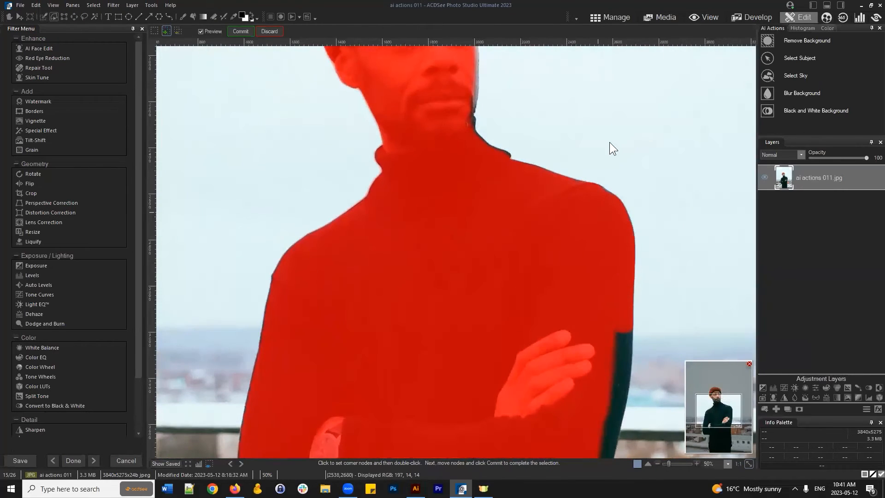
click(167, 30)
scroll(646, 311, up, 2)
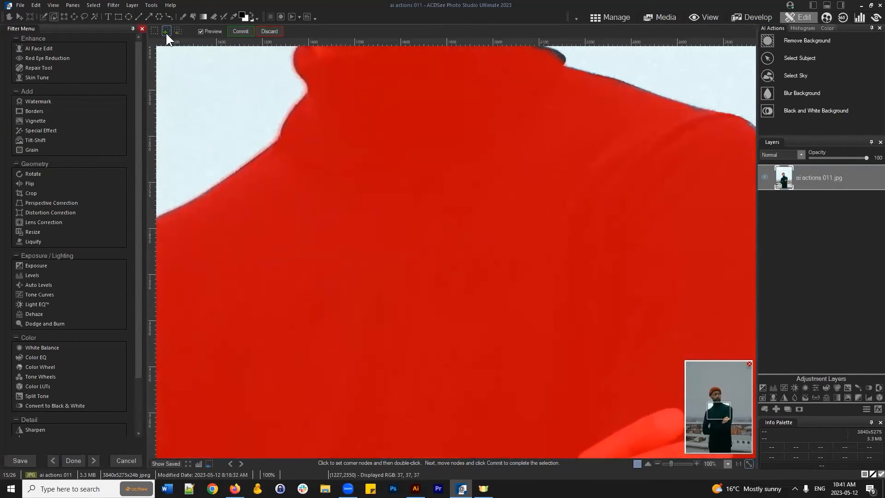
drag(726, 413, 734, 419)
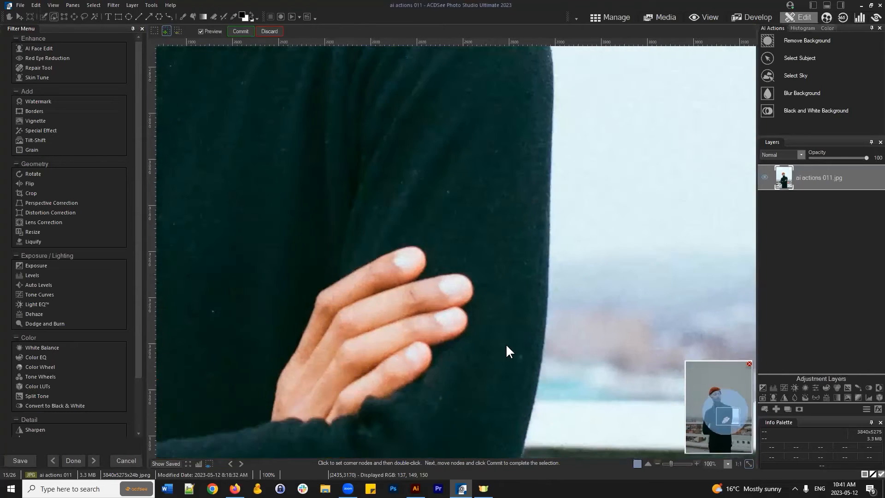
- Trace polygon corners down the sleeve's outer edge beside the hand to its bottom
click(503, 209)
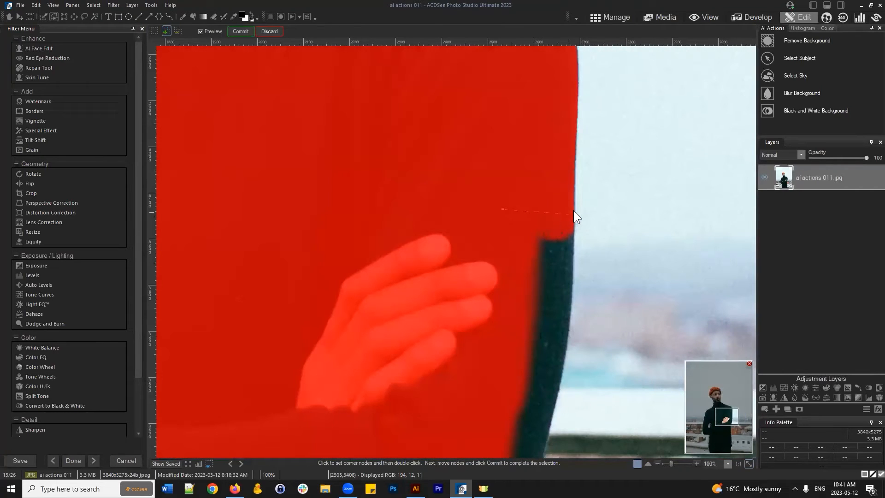
click(574, 210)
click(561, 340)
double_click(571, 292)
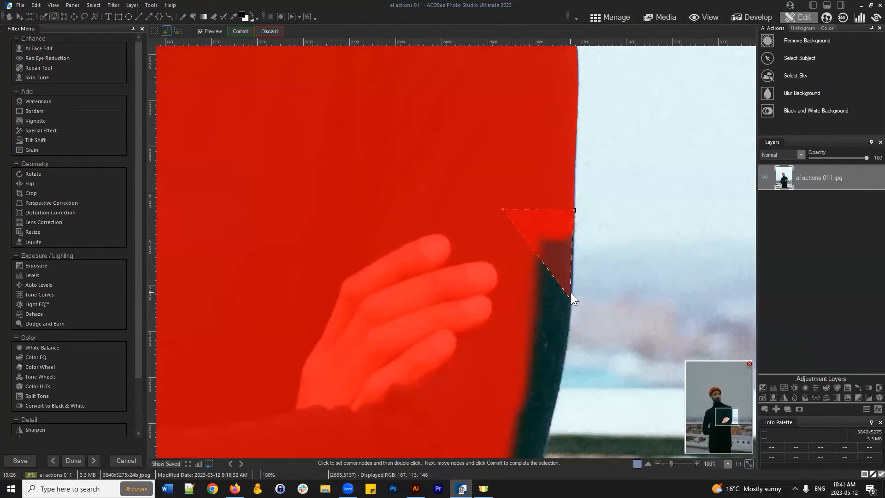
click(569, 332)
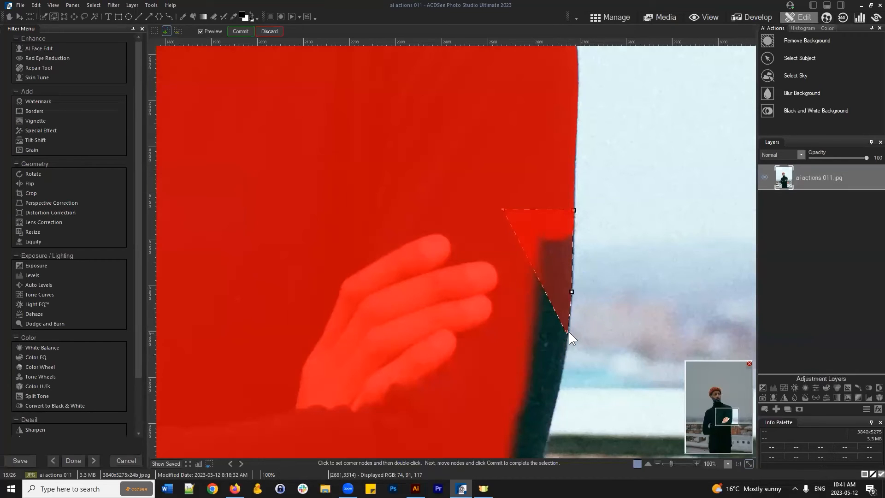
click(557, 396)
click(557, 398)
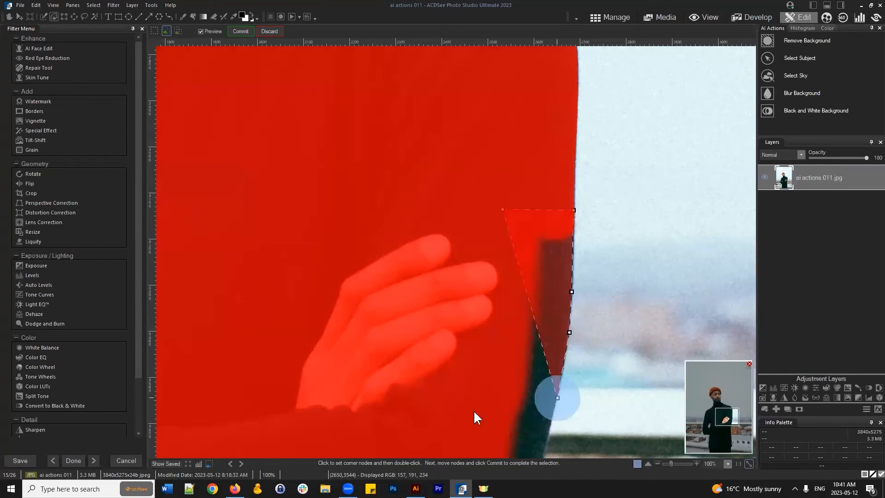
- Close the polygon along the bottom and left side, then commit it to the selection
click(421, 415)
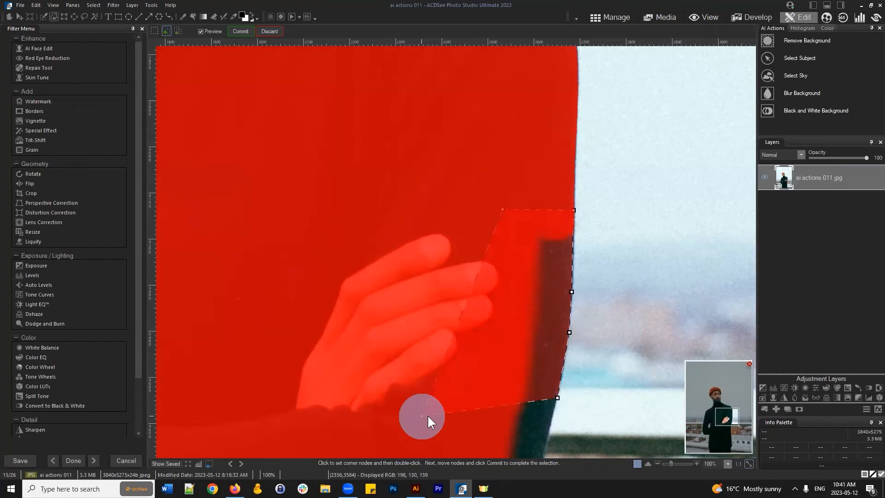
click(450, 363)
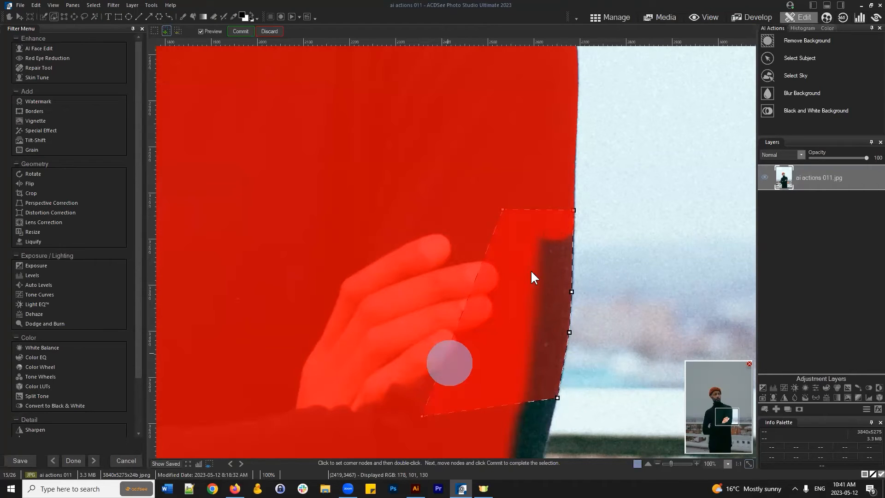
click(510, 279)
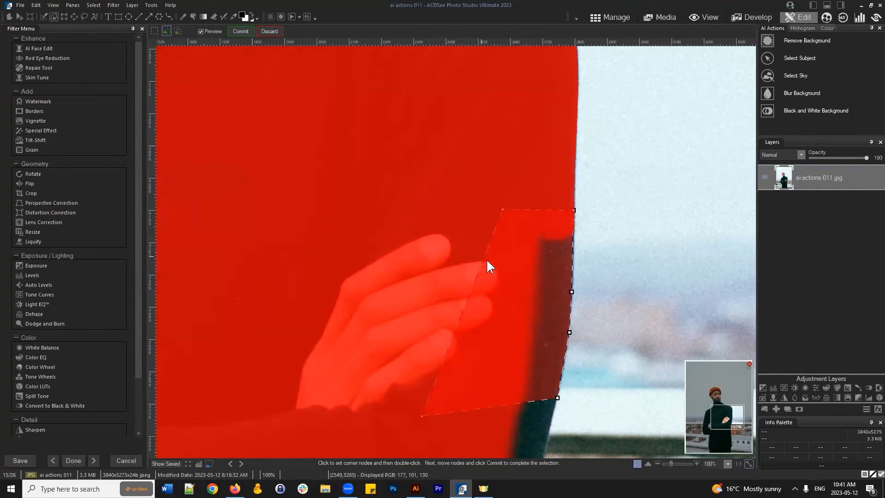
scroll(486, 258, down, 2)
click(468, 262)
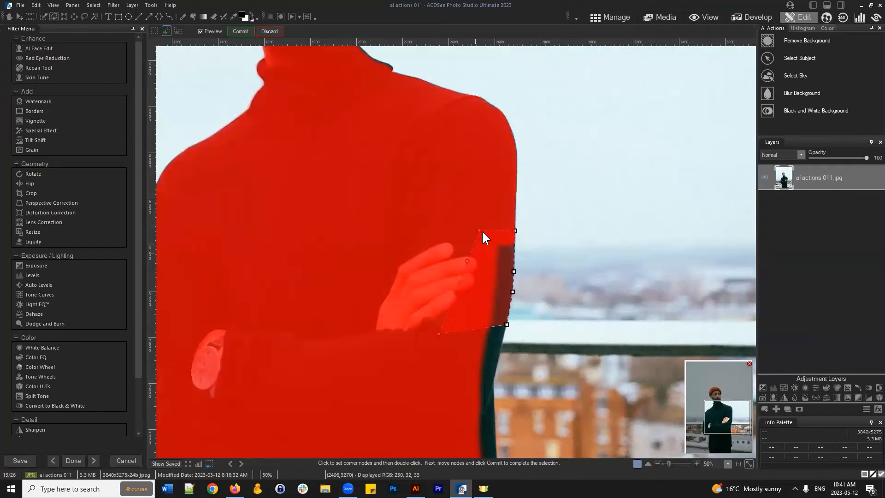
click(479, 230)
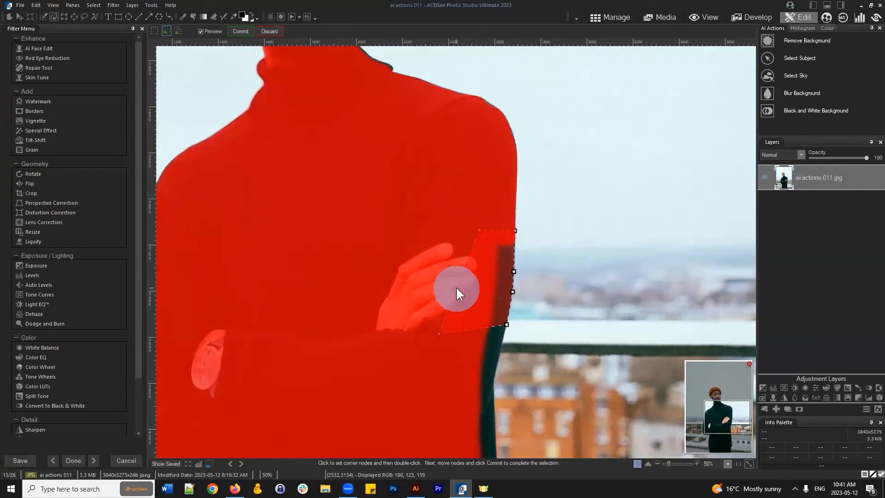
click(231, 28)
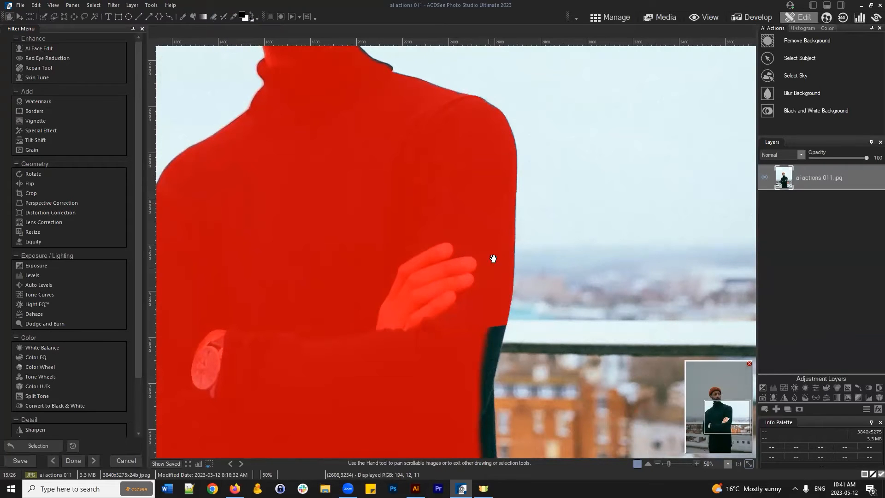
- Subtract a three-corner triangular wedge from the selection at the upper arm's right edge
drag(721, 412, 724, 419)
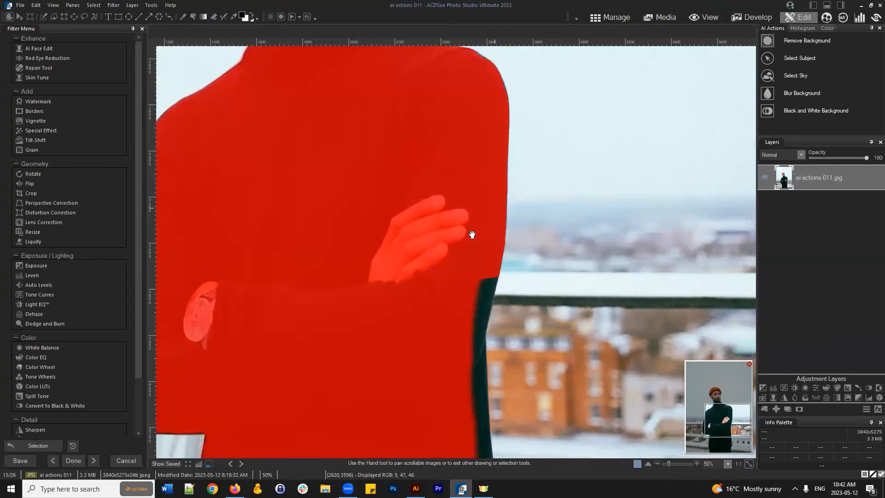
drag(732, 424, 726, 415)
click(50, 17)
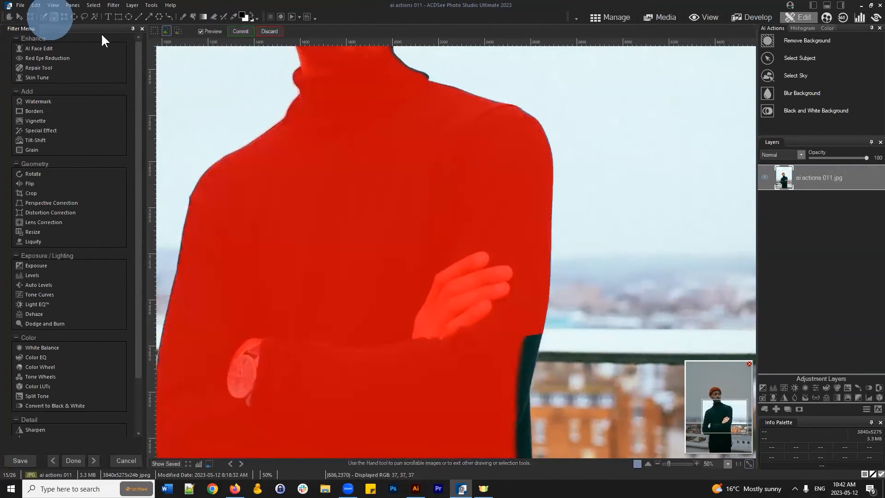
click(178, 30)
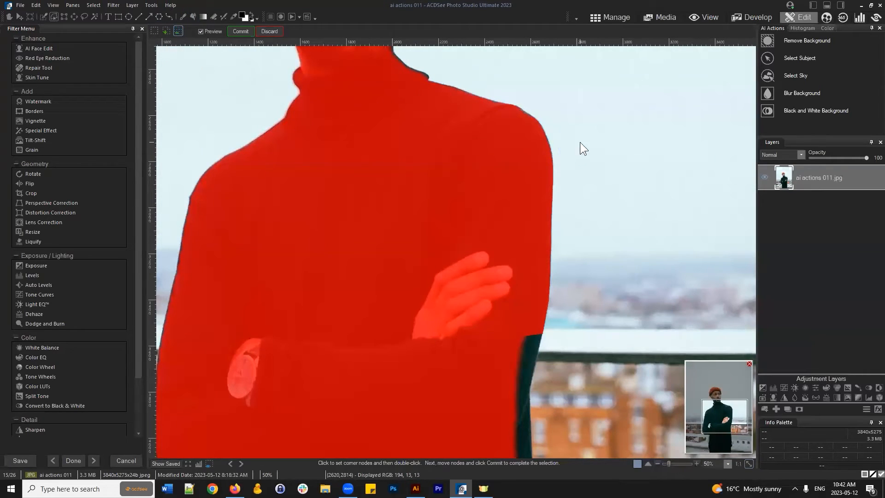
click(474, 202)
click(592, 252)
click(589, 184)
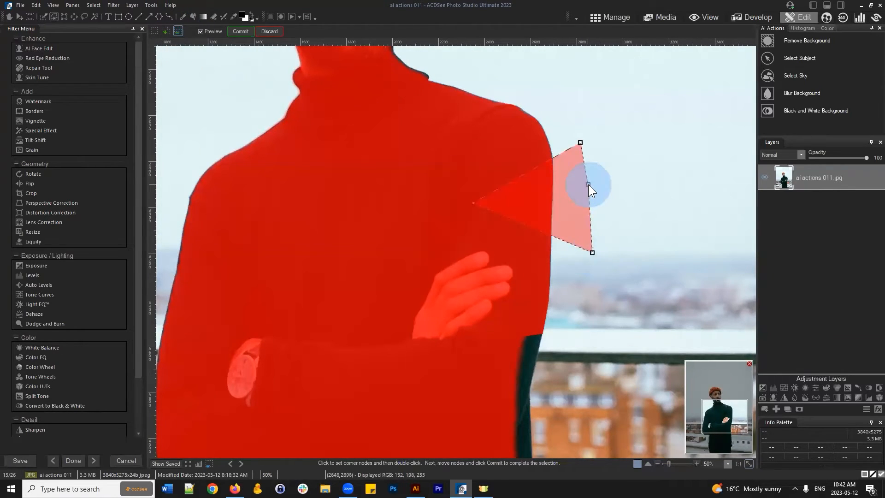
click(239, 31)
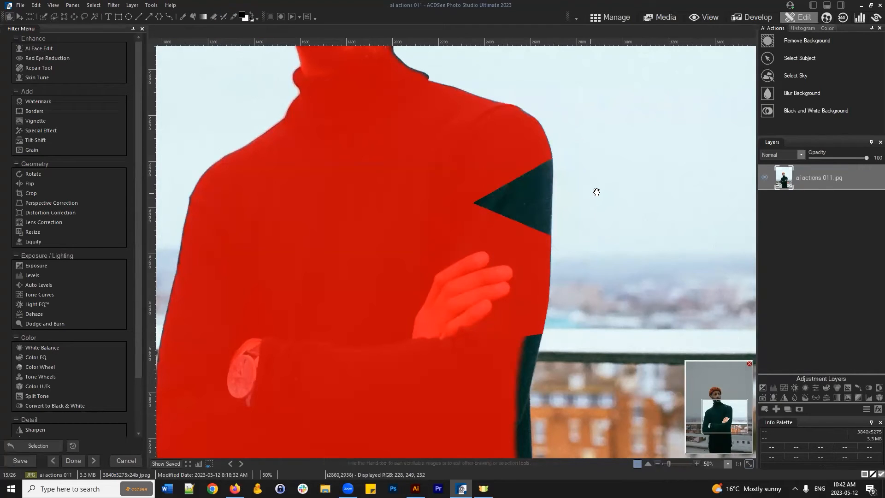
click(55, 17)
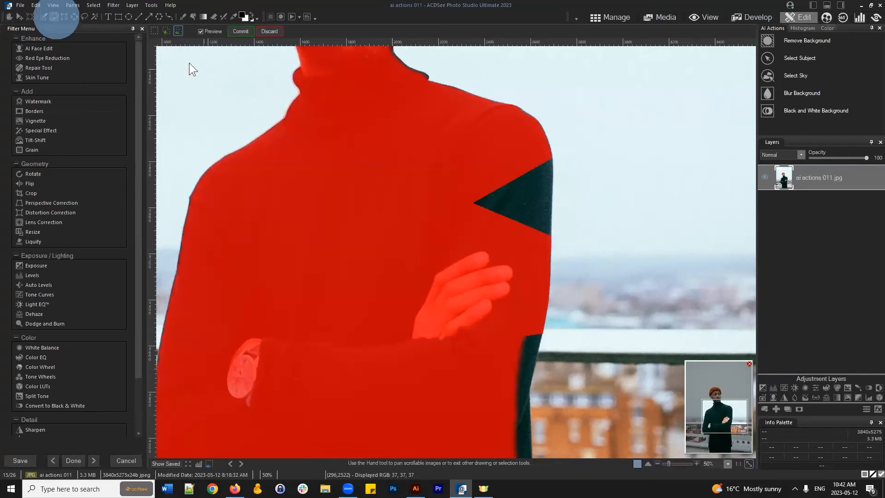
- Change the polygon combine mode and outline the shoulder area with corner points
click(154, 30)
click(437, 142)
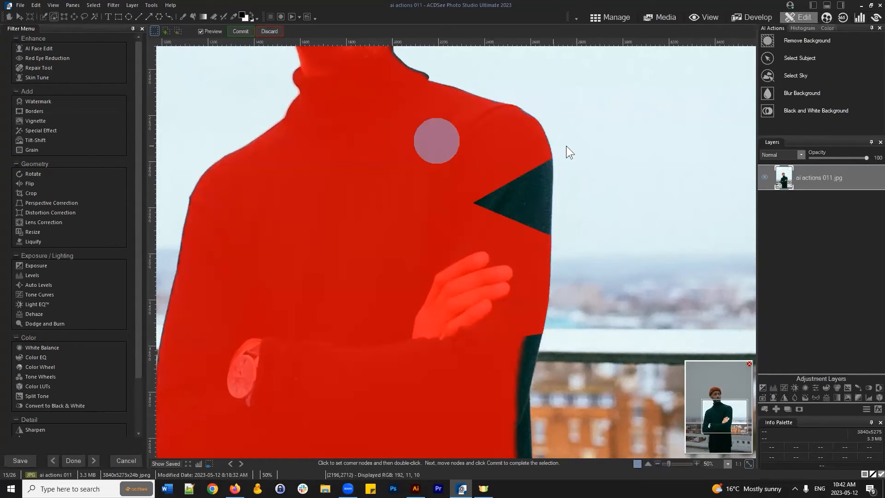
click(550, 154)
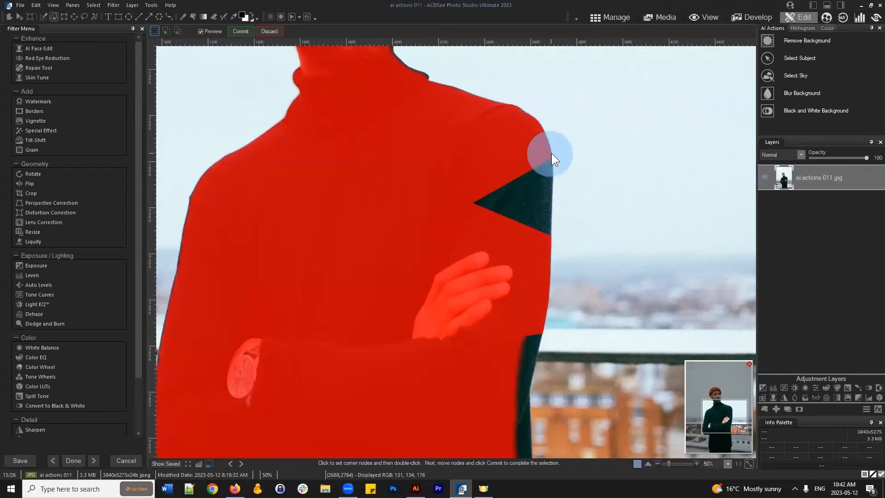
click(503, 144)
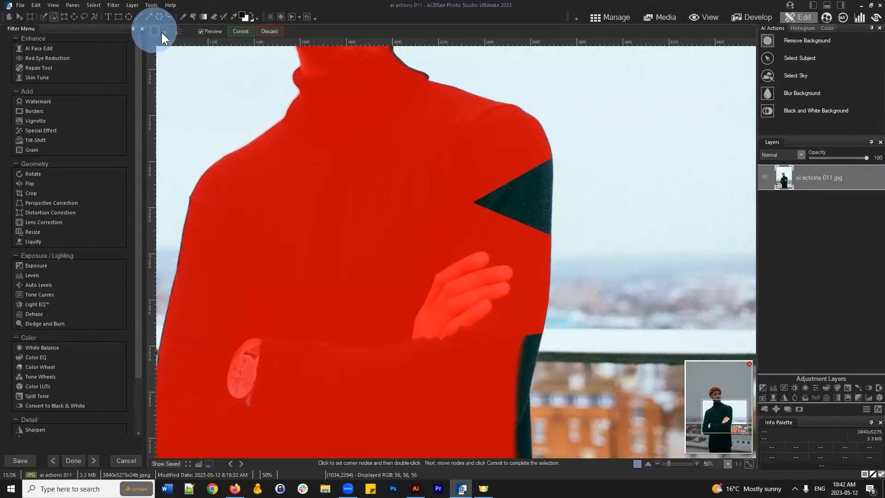
click(489, 173)
click(507, 149)
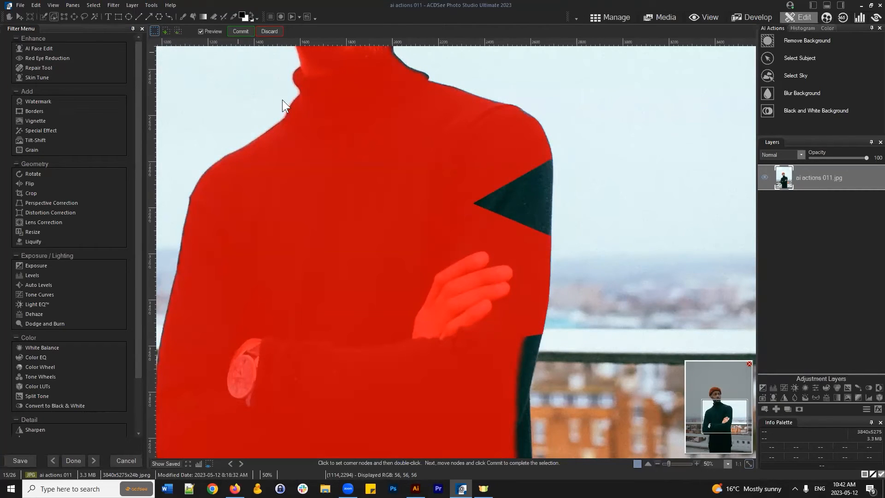
click(407, 172)
click(412, 158)
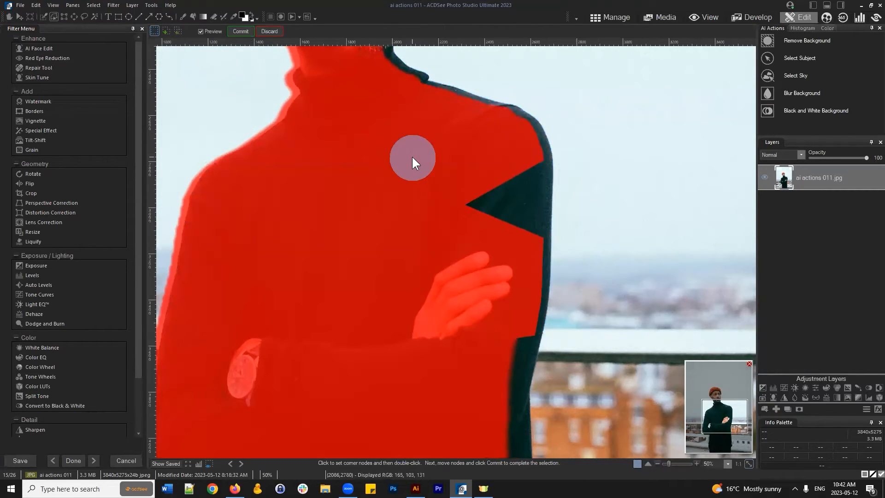
- Draw a second polygon outline across the sky and shoulder, then commit it
click(607, 115)
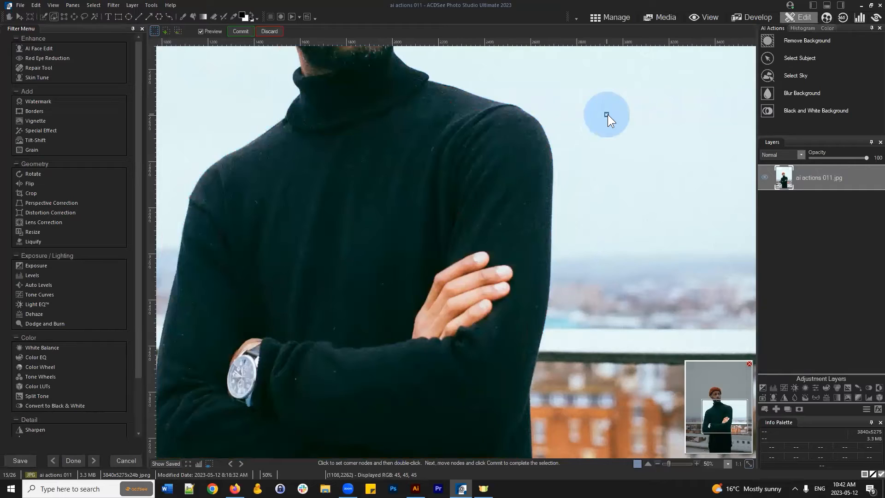
click(462, 173)
click(569, 205)
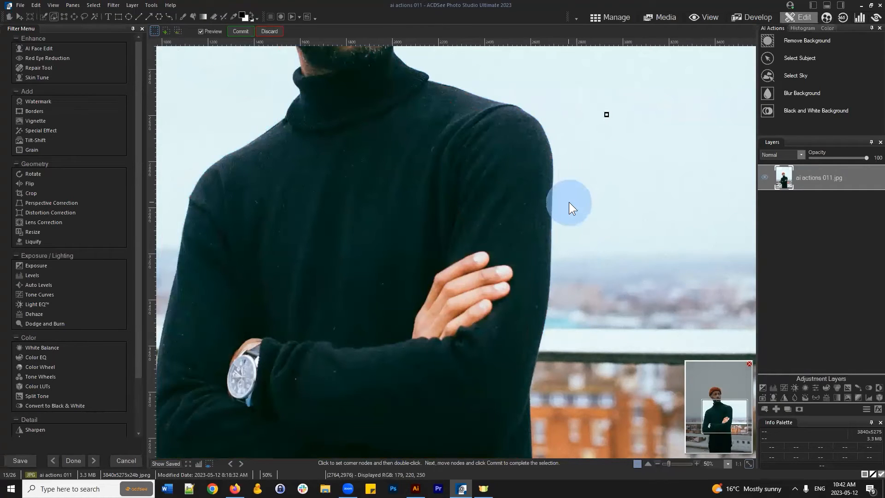
click(617, 154)
click(249, 35)
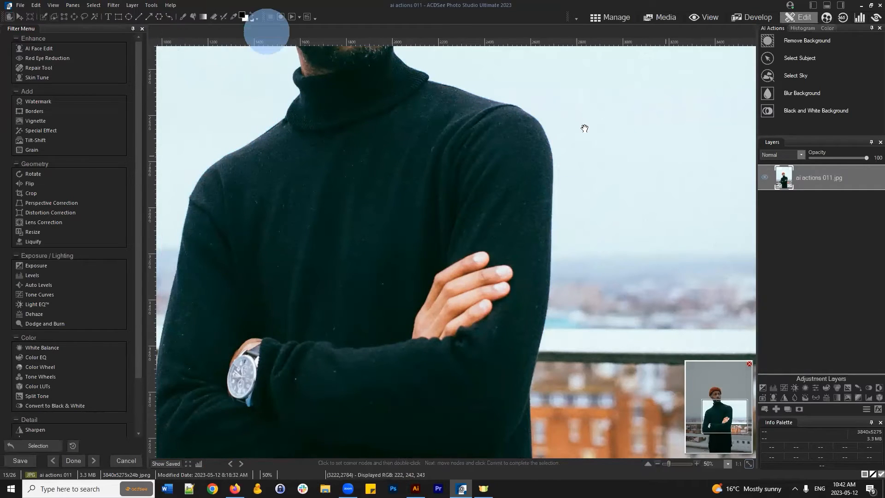
- Draw a test triangle selection on the sky and discard it
click(54, 16)
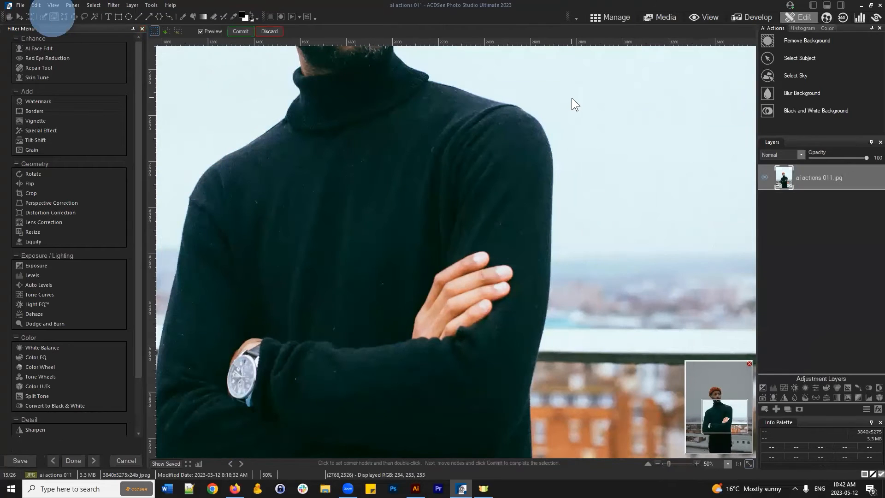
click(572, 98)
click(262, 30)
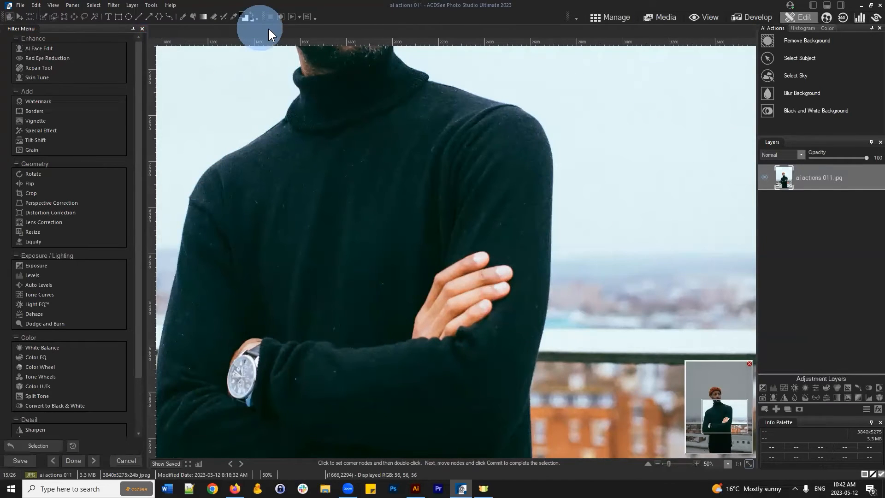
click(54, 17)
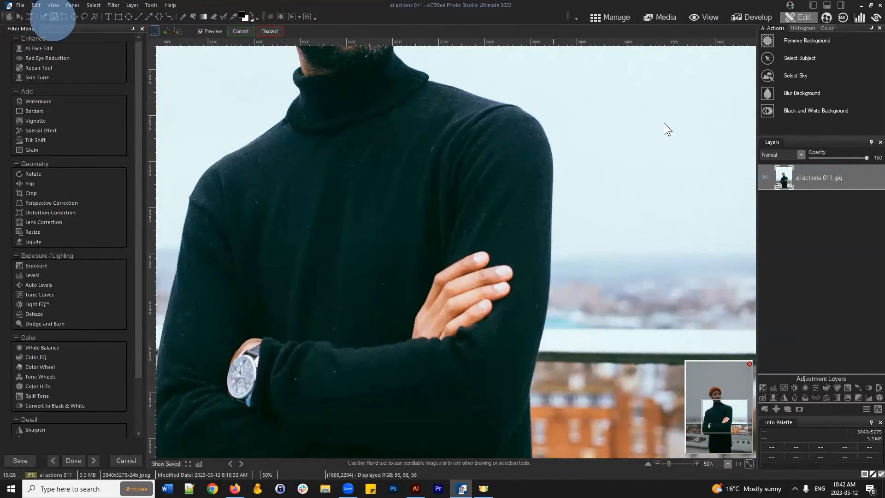
click(588, 100)
click(592, 172)
double_click(667, 131)
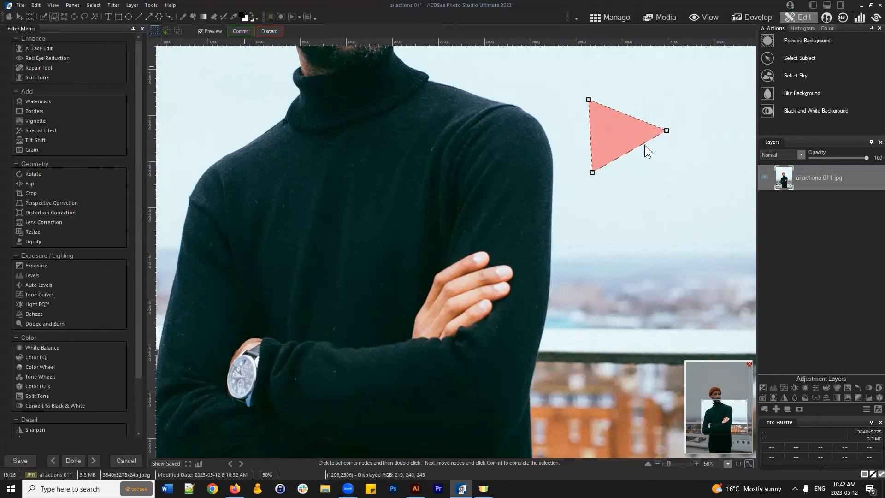
click(263, 31)
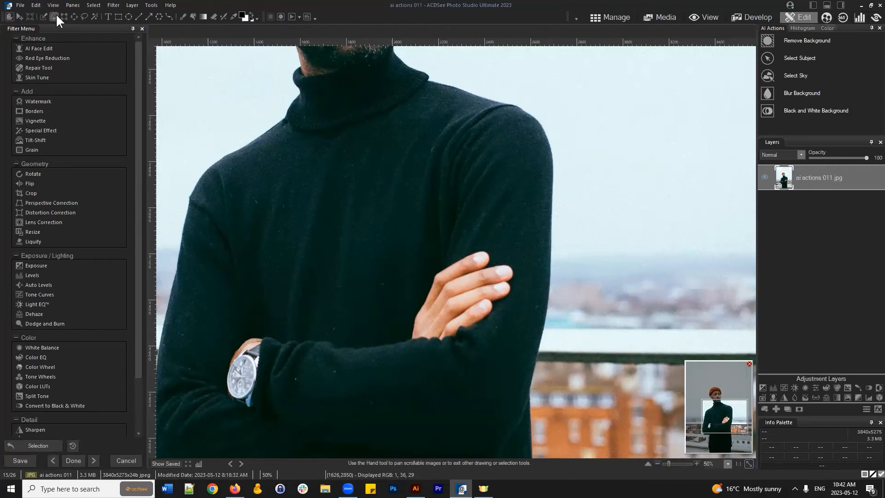
- Pick the Magic Wand tool and pan the navigator up to the man's face and beanie
click(94, 17)
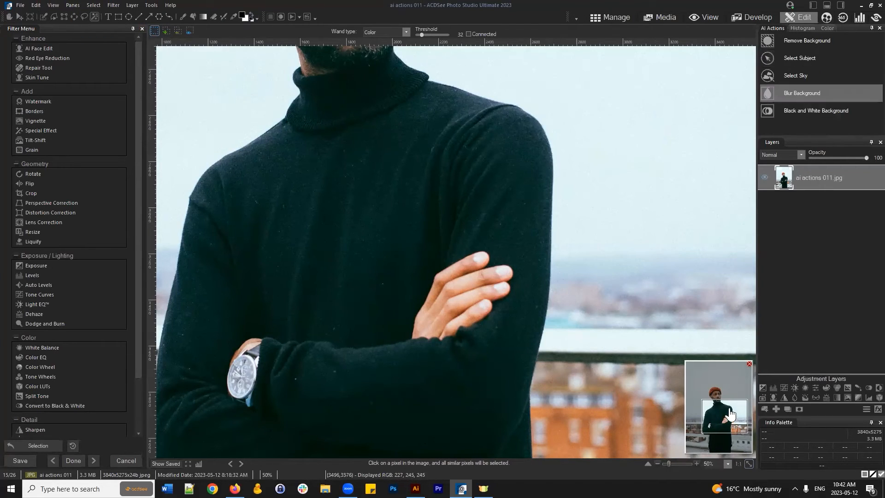
drag(729, 397, 729, 381)
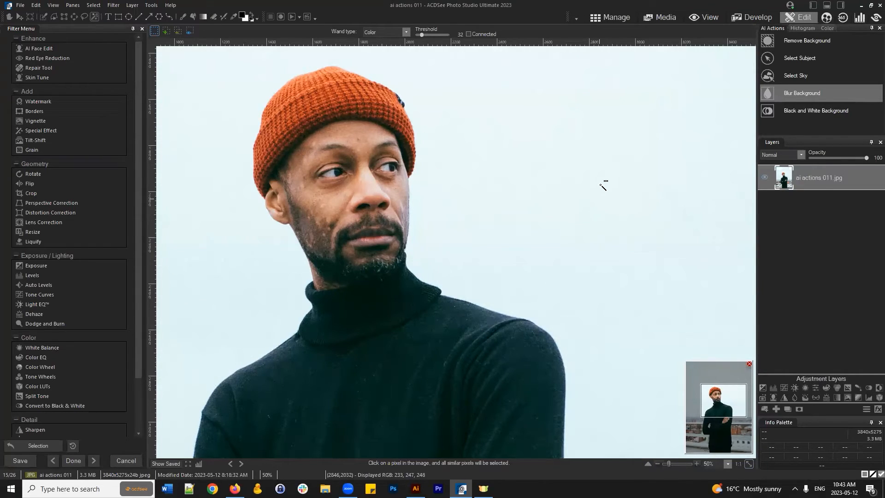
- Zoom out to 15% to see the whole photo and open the Select menu
scroll(628, 170, down, 2)
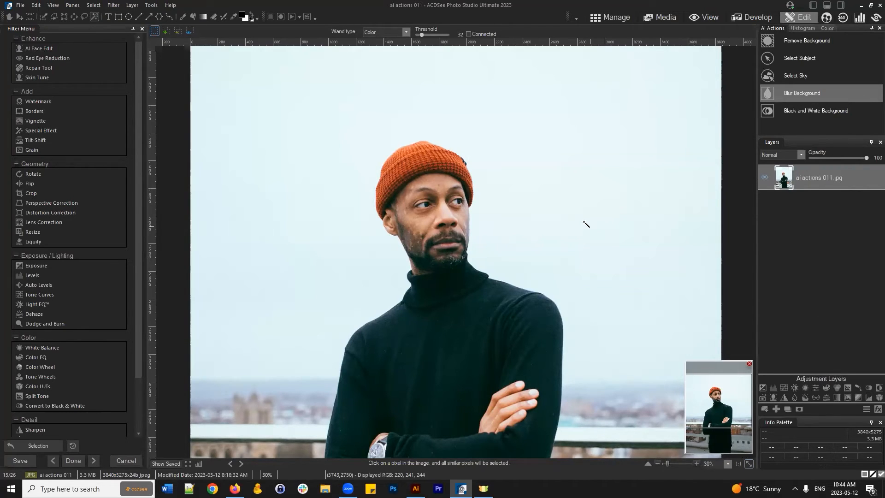
scroll(584, 224, down, 3)
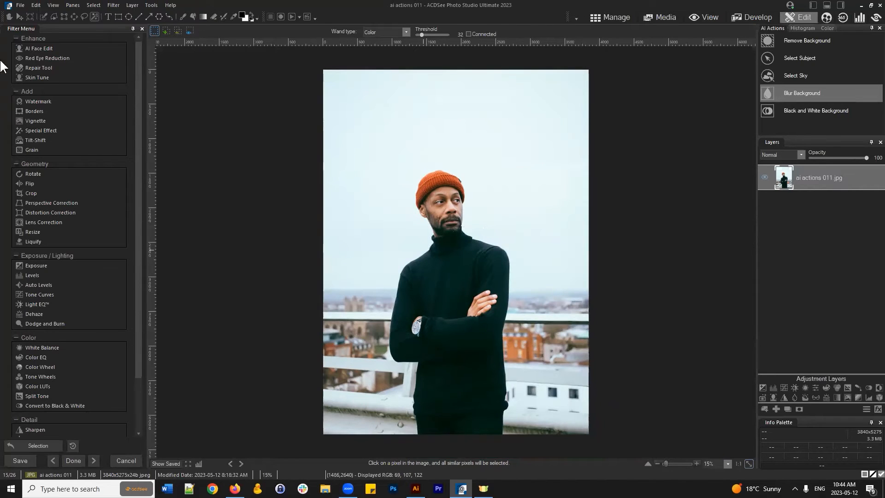
click(93, 6)
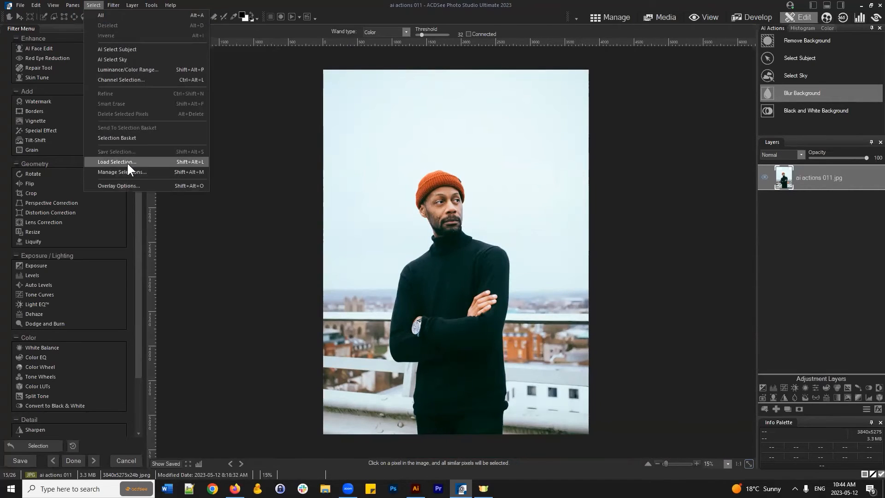
- Load the saved selection of the whole man via Select > Load Selection
click(126, 162)
click(442, 255)
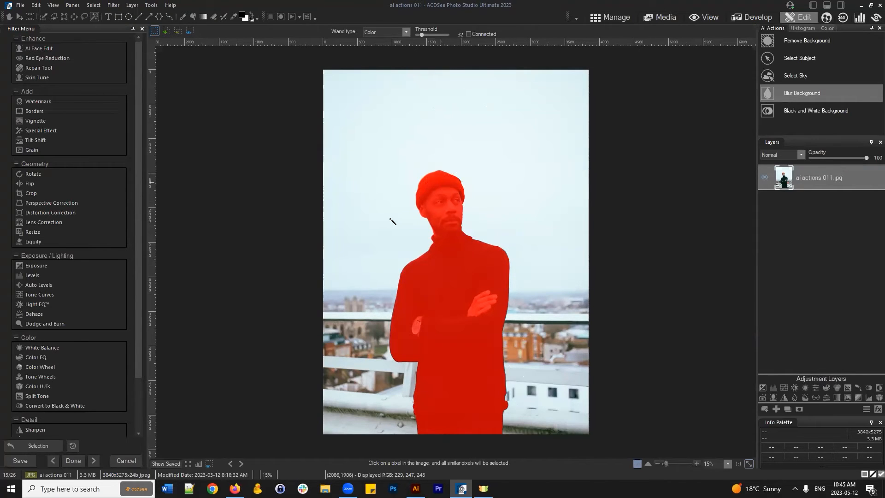
click(94, 7)
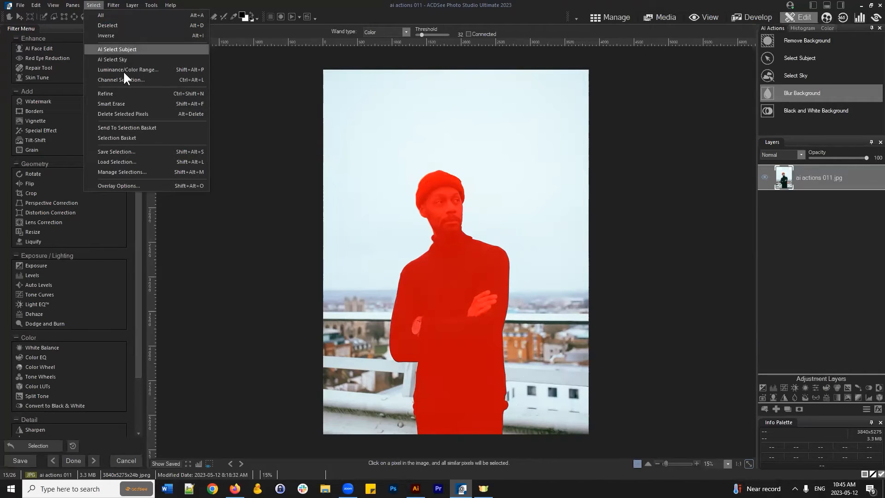
- Refine the man's selection with a Shift edge of -15, after abandoning a -10 try
click(129, 94)
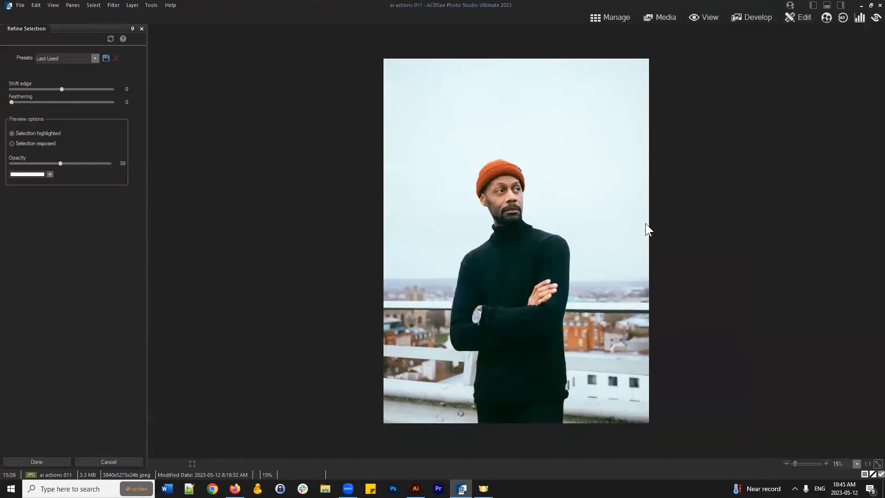
double_click(122, 88)
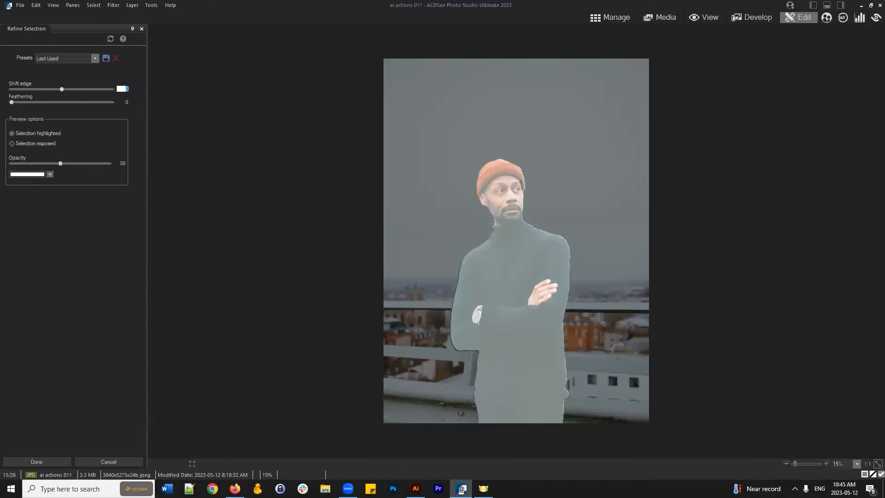
text(-10)
click(103, 462)
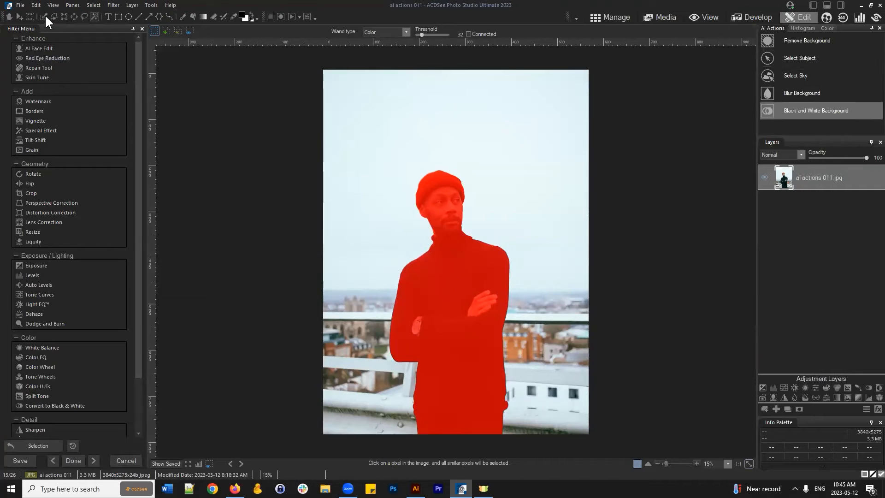
click(94, 5)
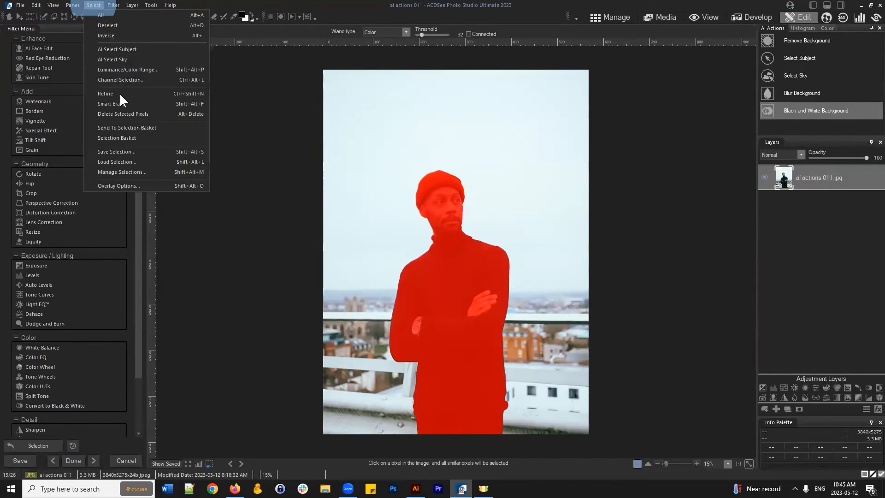
click(119, 91)
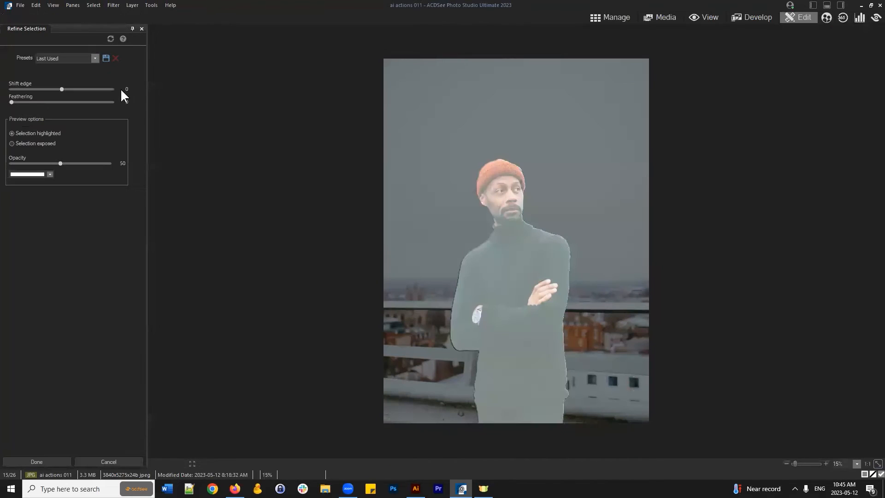
text(-15)
click(100, 79)
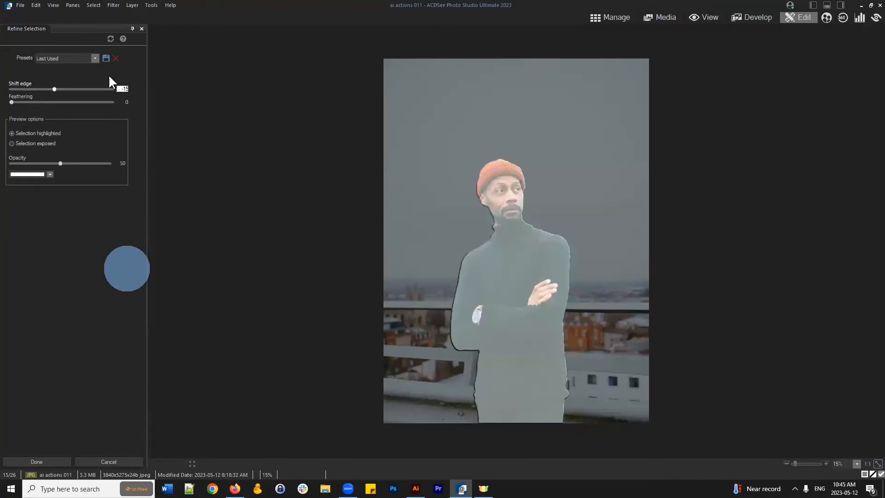
click(123, 88)
click(120, 259)
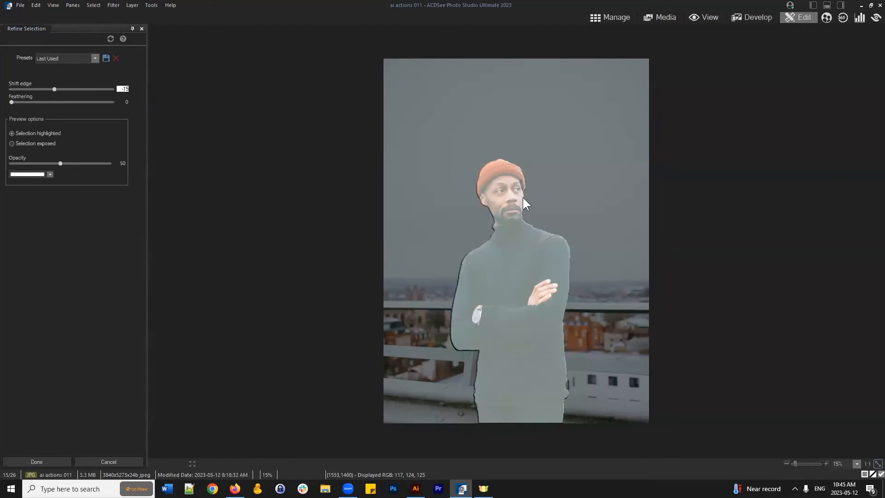
click(52, 463)
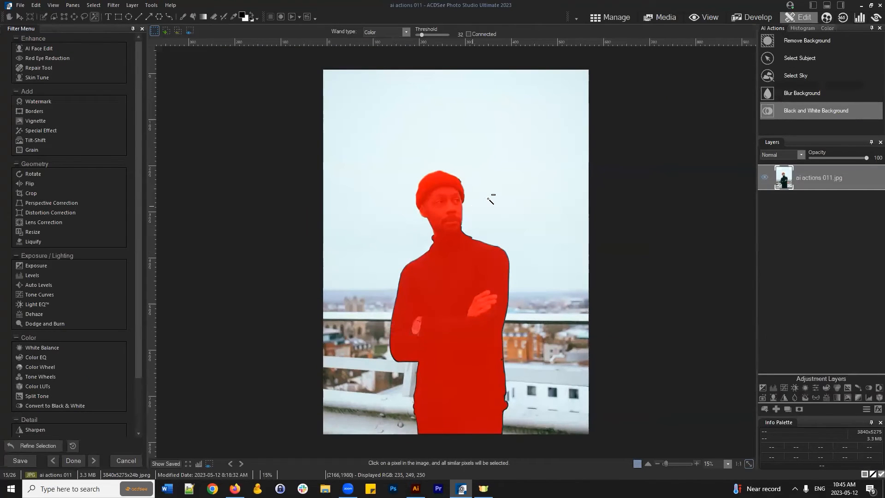
- Inspect the selection edges up close, then add a layer mask from the man's selection
scroll(505, 202, up, 5)
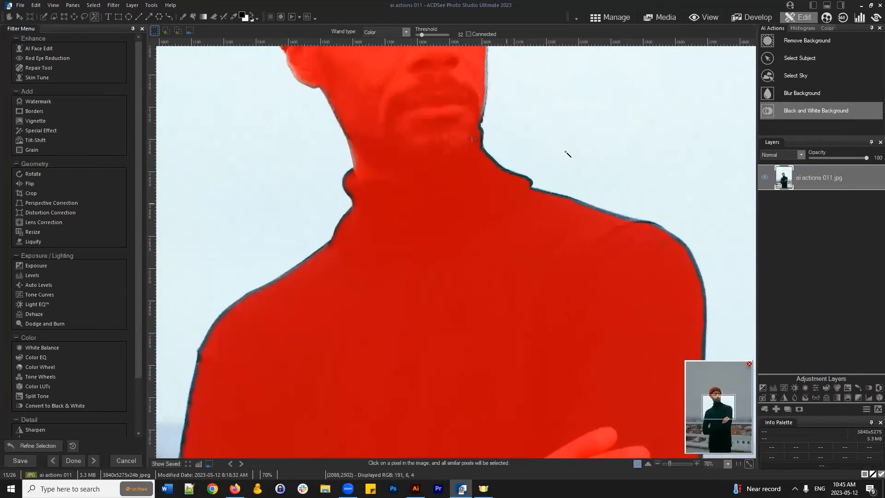
drag(720, 413, 727, 455)
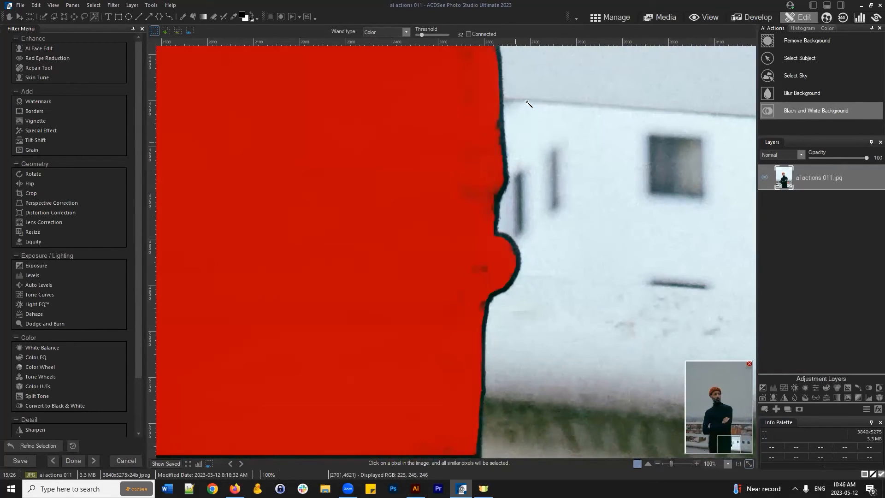
scroll(350, 148, down, 5)
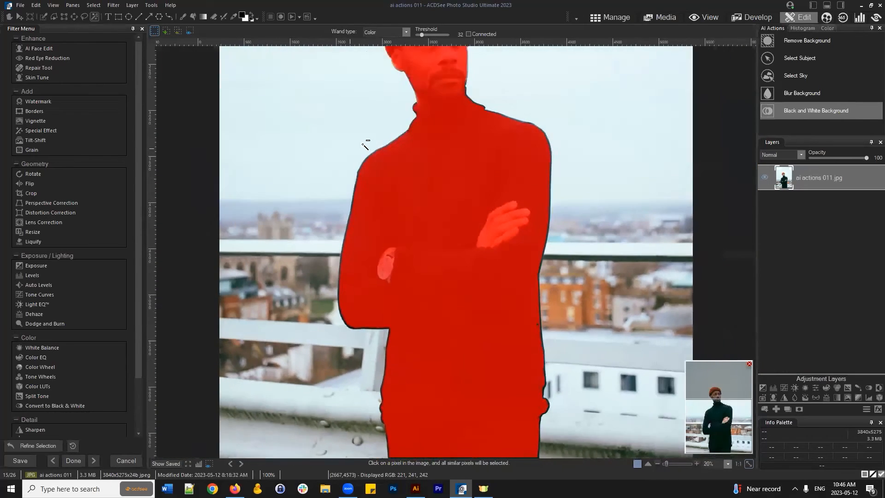
click(800, 410)
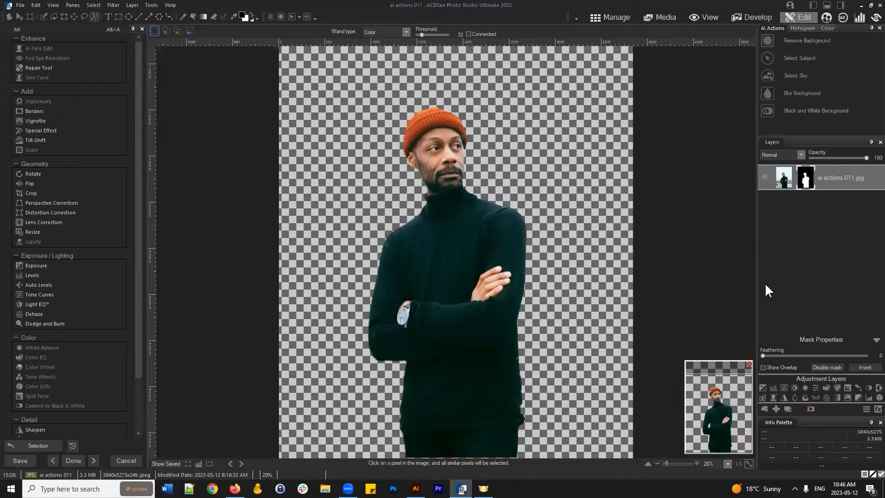
- Save the cut-out as the transparent PNG 'ai actions 011.png', then switch to Manage mode
click(21, 5)
click(45, 83)
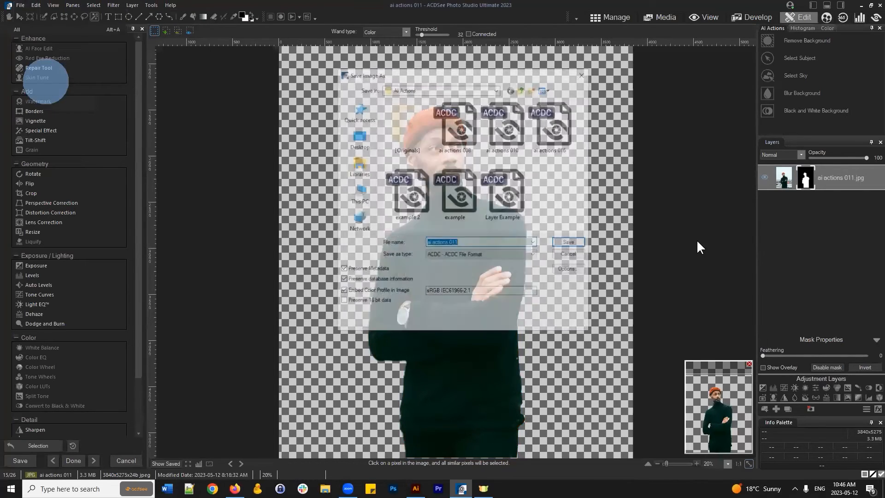
click(471, 254)
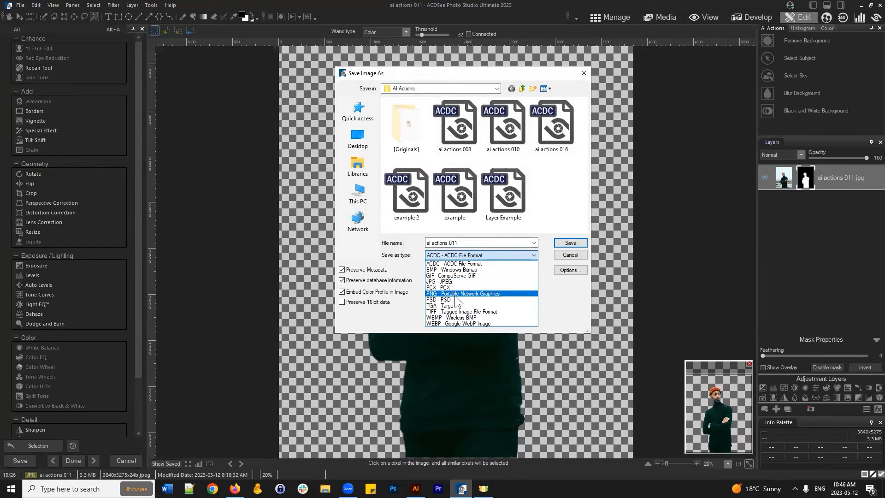
click(455, 293)
click(454, 242)
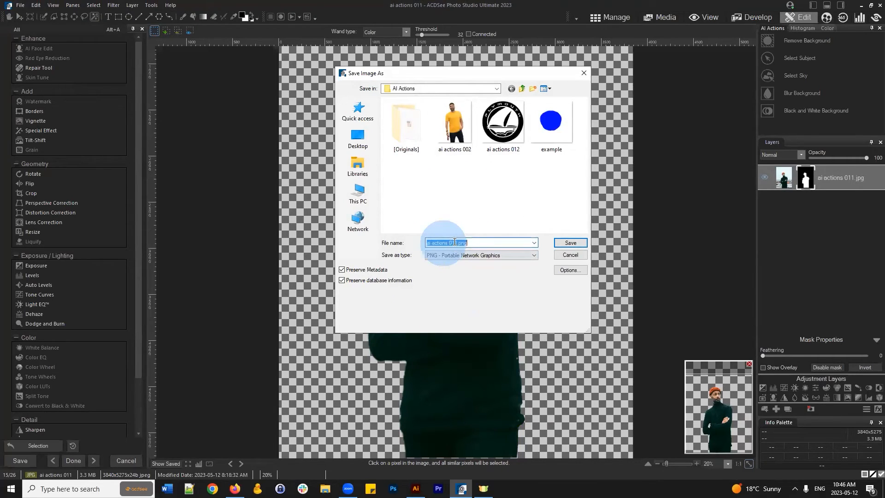
click(568, 243)
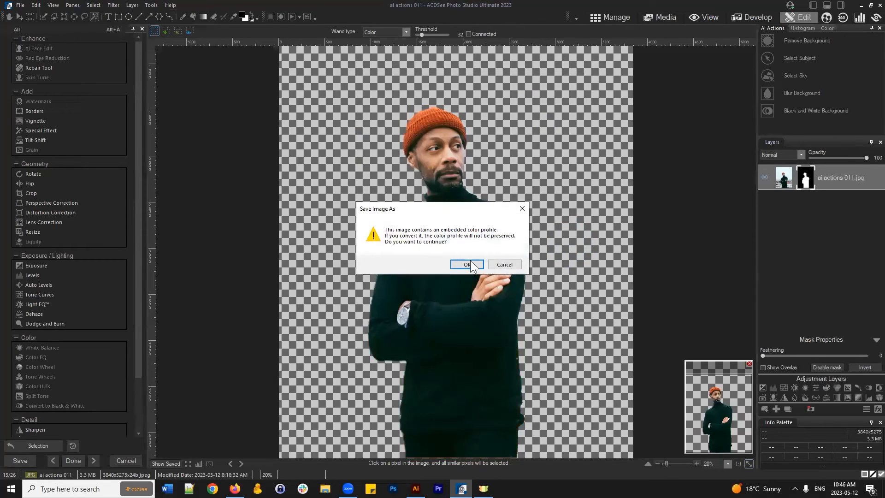
click(467, 265)
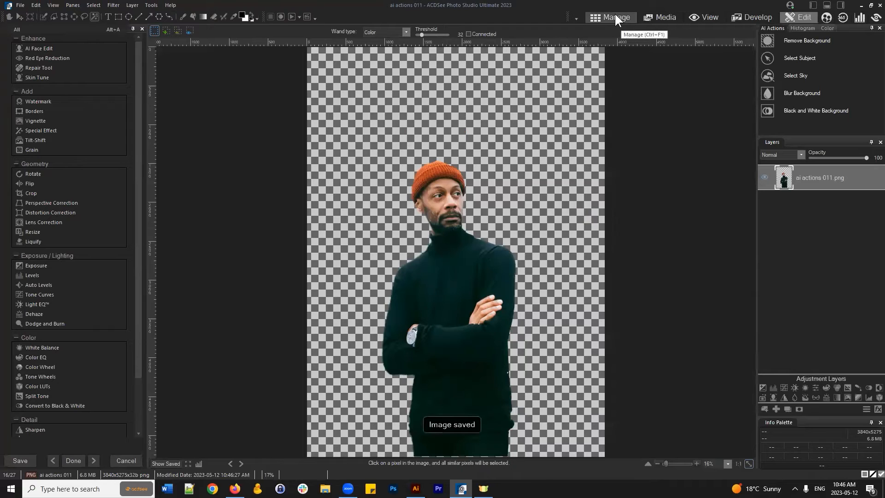
click(616, 15)
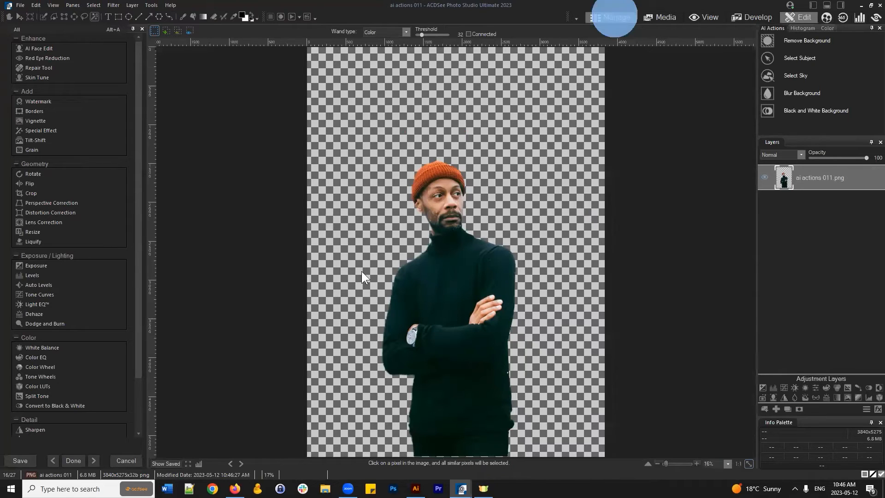
- Select the cafe interior photo ai actions 014
click(563, 156)
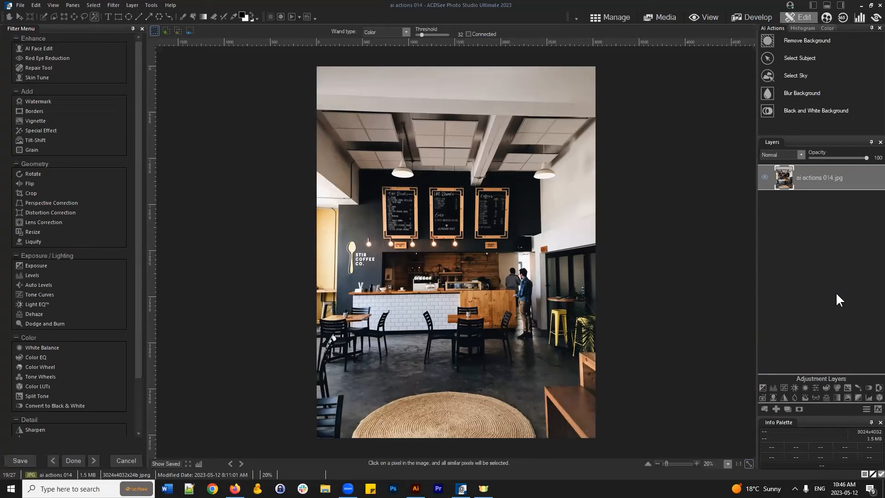
- Import the cut-out ai actions 011.png as a new layer over the cafe photo
click(765, 407)
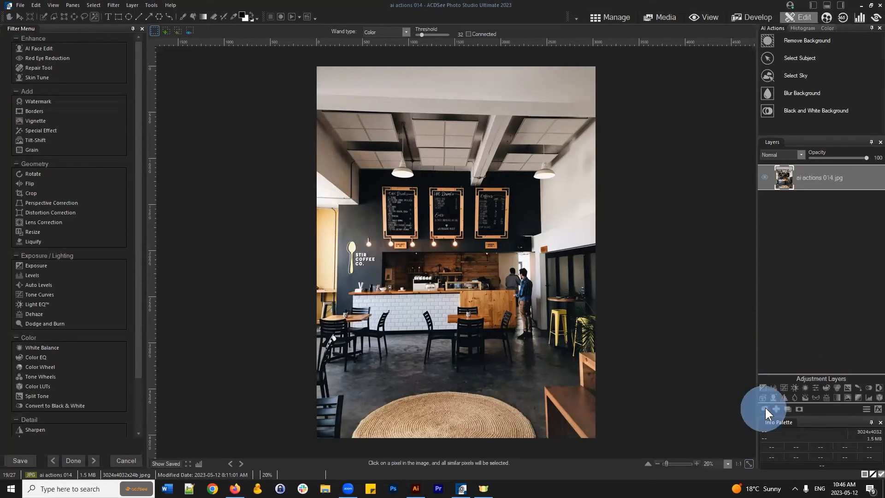
drag(584, 116, 595, 168)
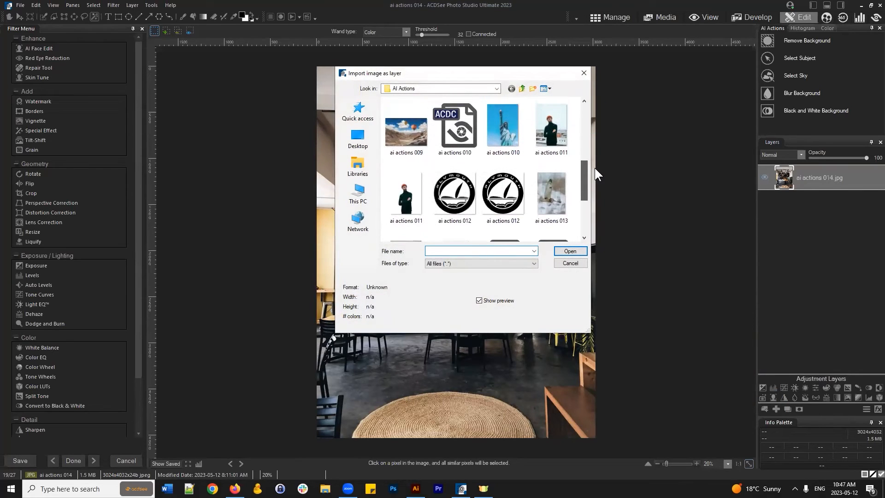
click(403, 189)
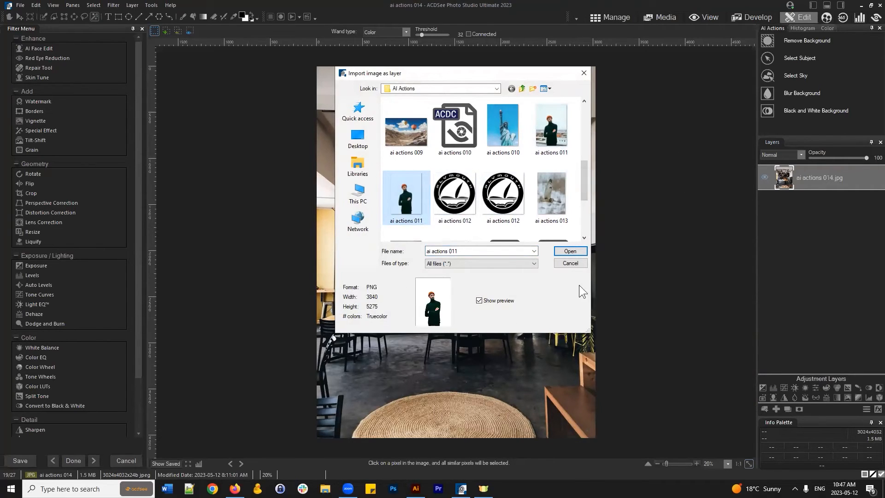
click(570, 252)
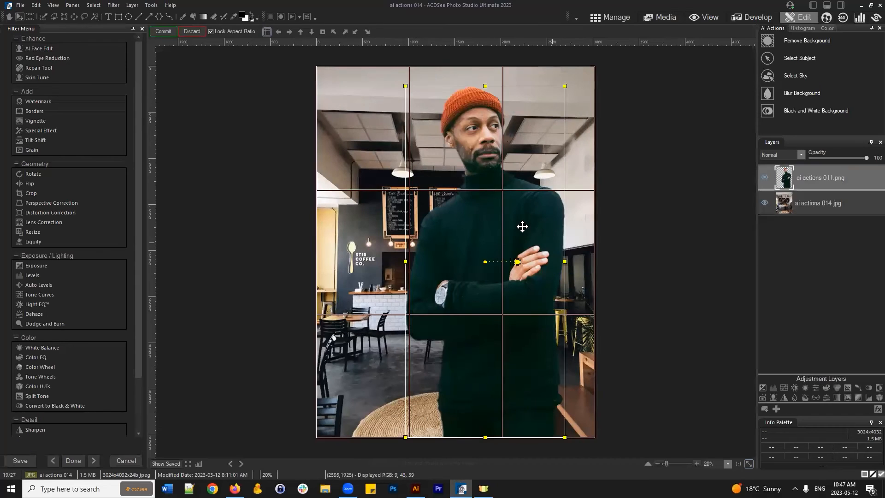
- Shrink the man layer, place it in the lower right, and commit
mouse_move(522, 226)
mouse_down()
mouse_move(502, 256)
mouse_move(507, 229)
mouse_up()
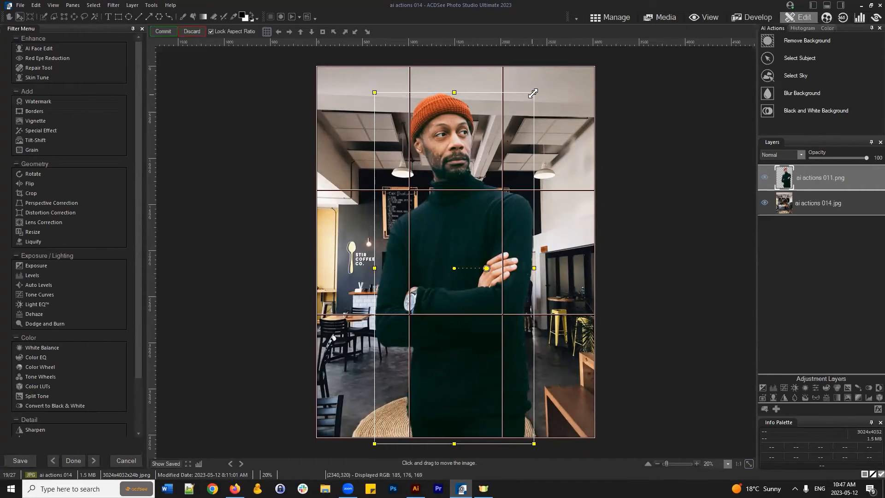
drag(534, 92, 458, 259)
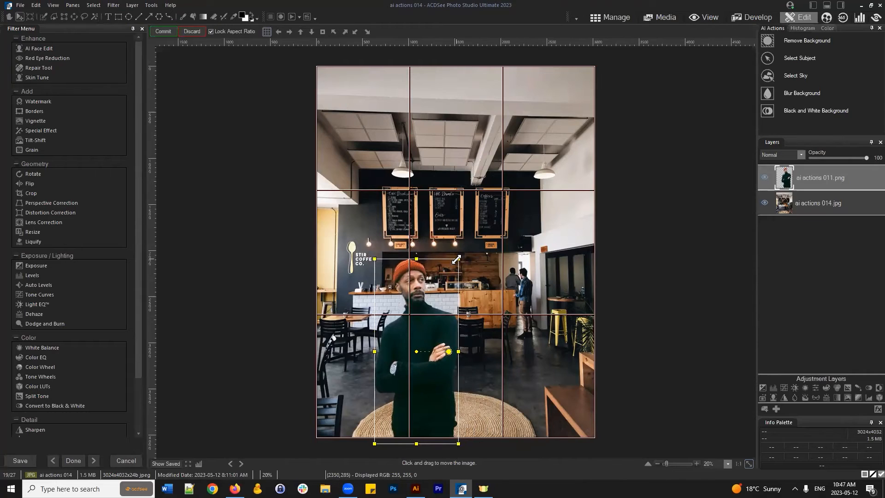
drag(420, 346, 500, 348)
drag(534, 259, 525, 282)
drag(492, 382, 491, 363)
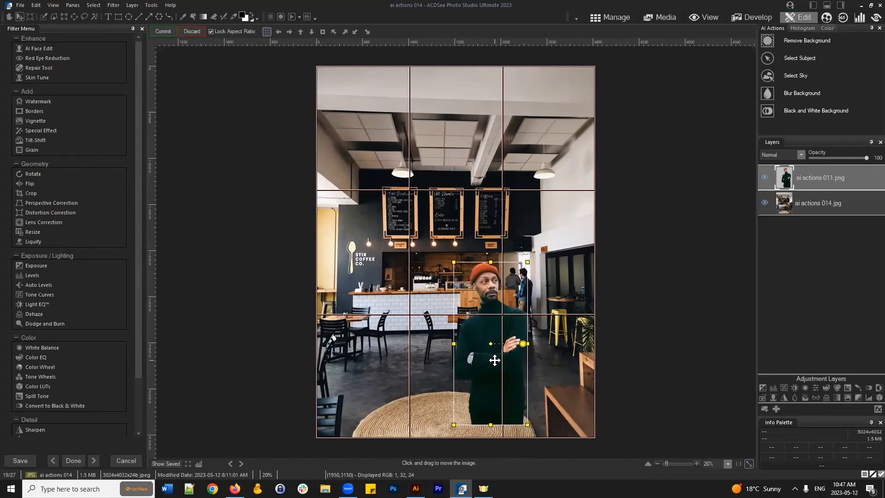
click(165, 31)
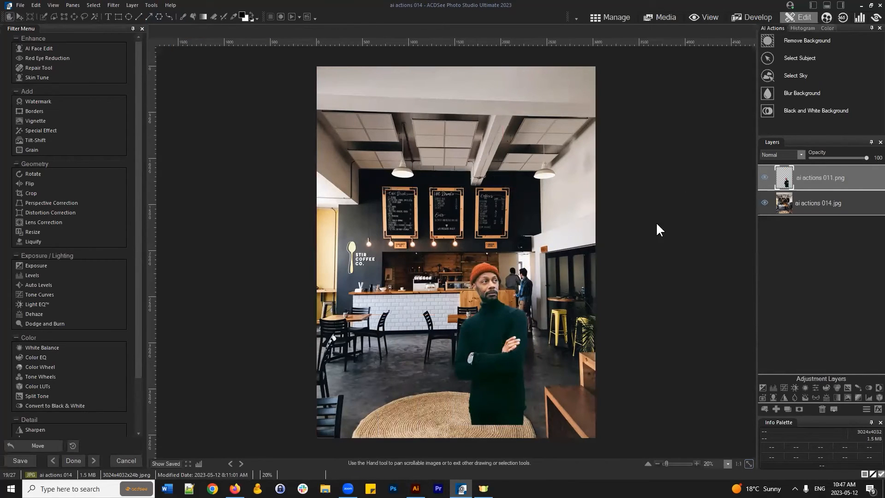
- Trim the canvas top and bottom to a near-square 10.080 × 10.207 inches
click(29, 17)
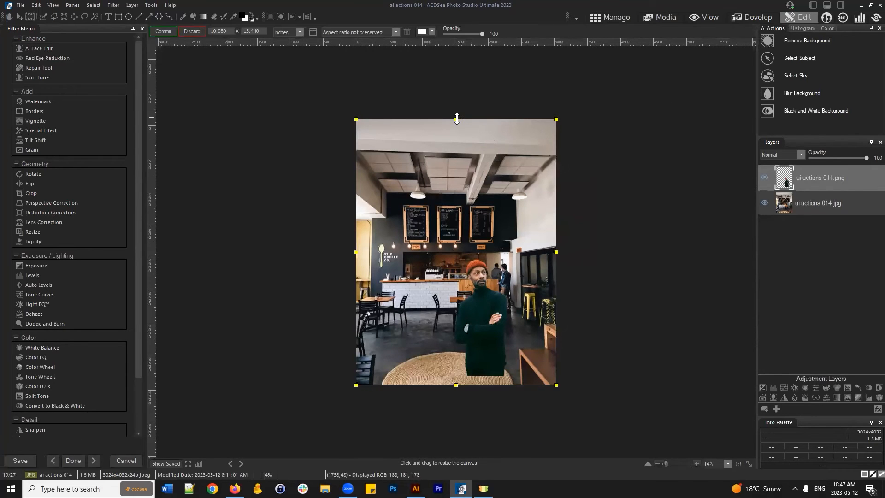
drag(457, 119, 462, 164)
drag(456, 386, 455, 368)
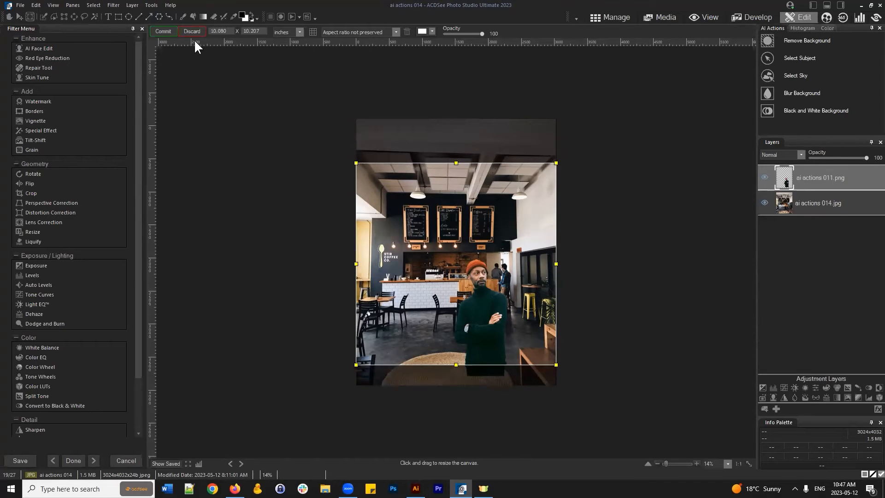
click(164, 32)
- Select the man layer and toggle its visibility off and back on
scroll(569, 255, down, 1)
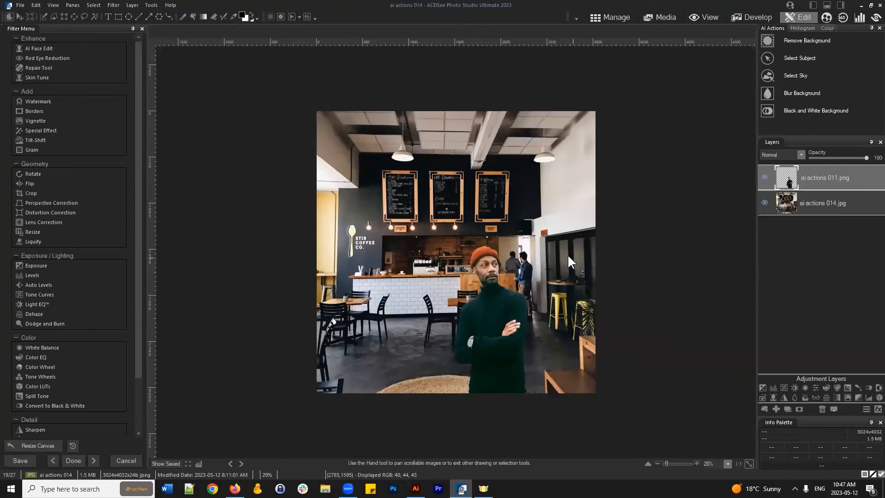
scroll(566, 252, up, 1)
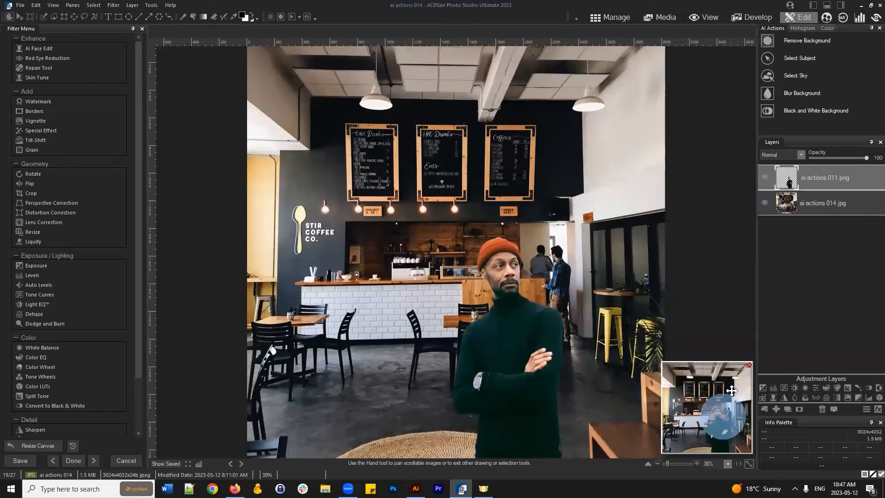
click(843, 175)
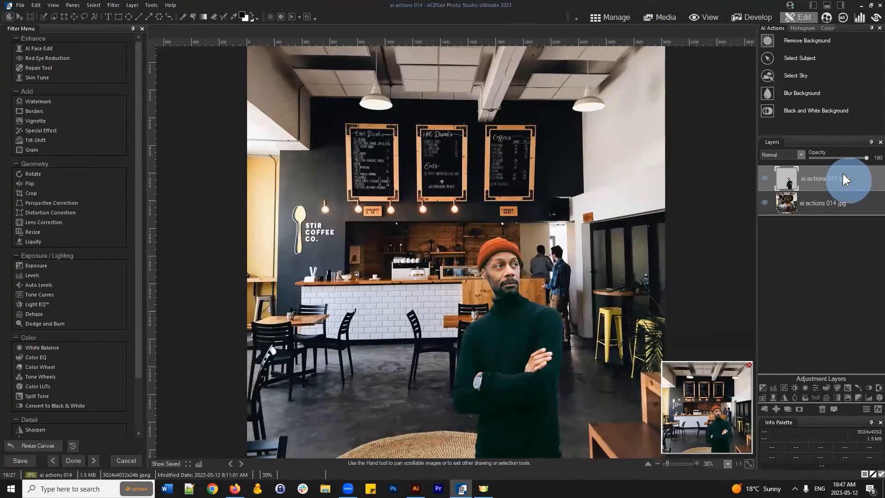
click(764, 175)
click(764, 175)
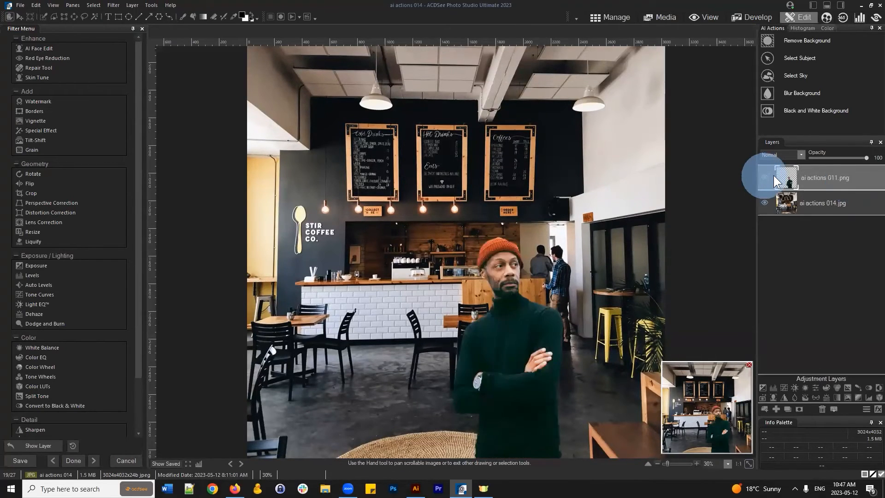
- Add a Levels adjustment layer above the man and nudge its midtone slider slightly
click(773, 388)
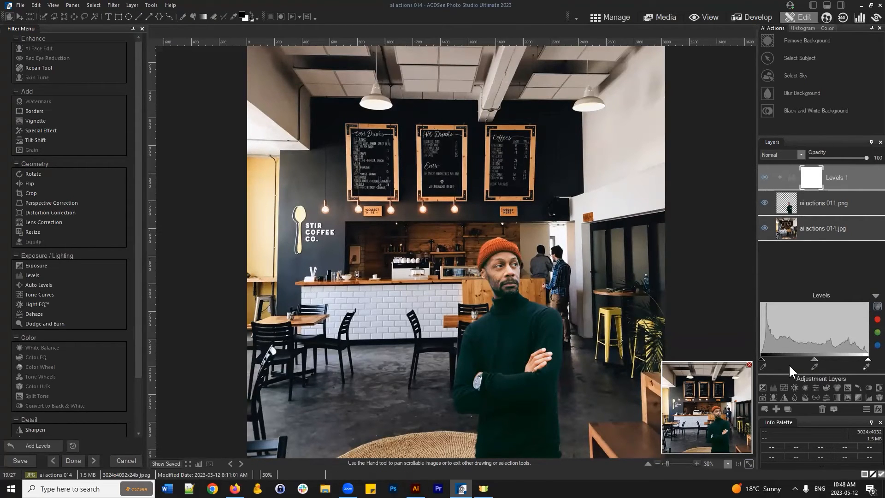
drag(813, 356, 820, 356)
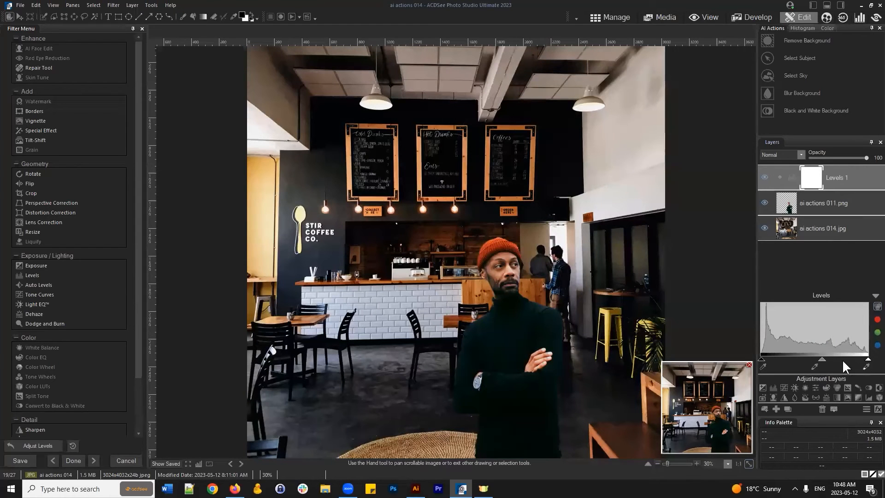
drag(820, 358, 814, 356)
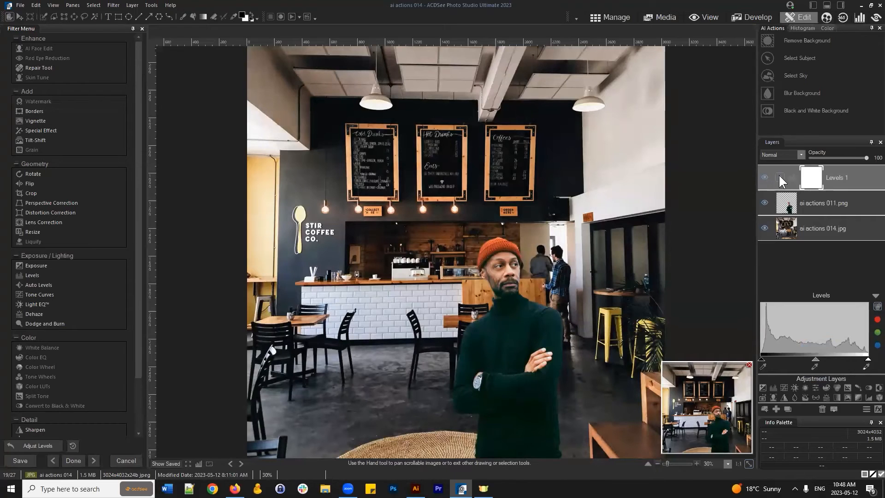
drag(847, 178, 837, 178)
- Clip the Levels 1 adjustment to the man's cut-out layer and select Levels 1 for editing
click(781, 177)
click(830, 205)
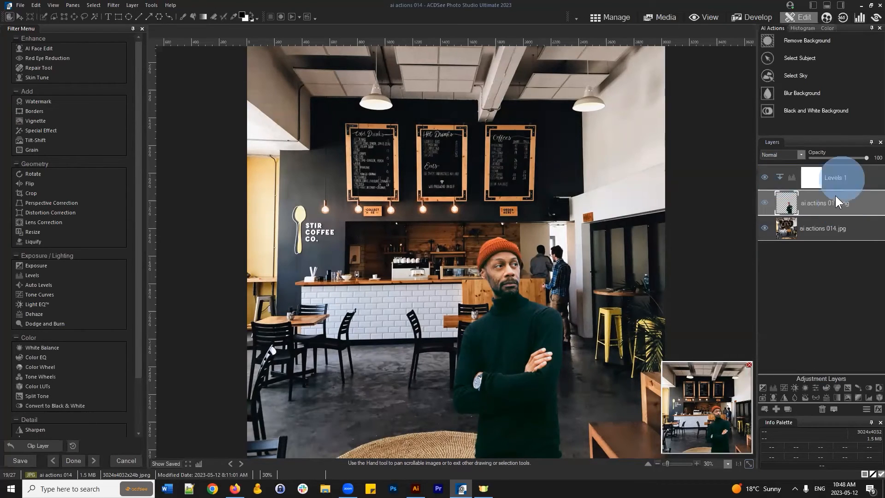
click(842, 178)
click(804, 204)
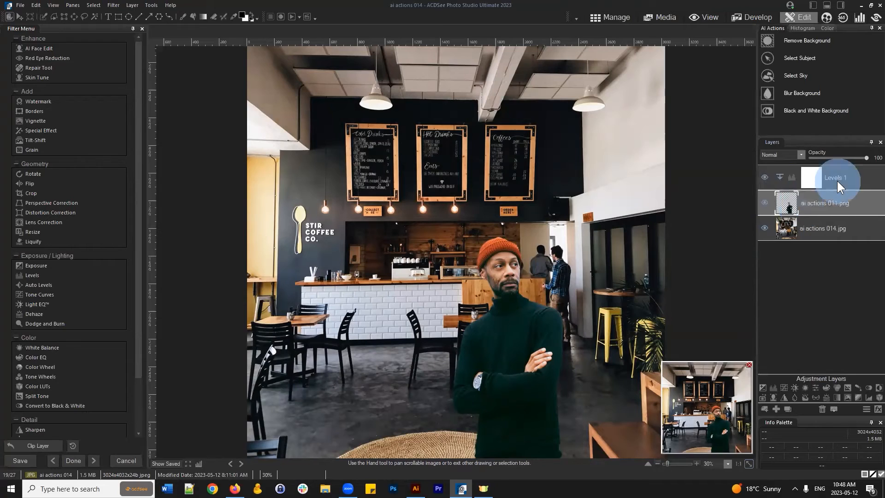
click(838, 181)
click(833, 206)
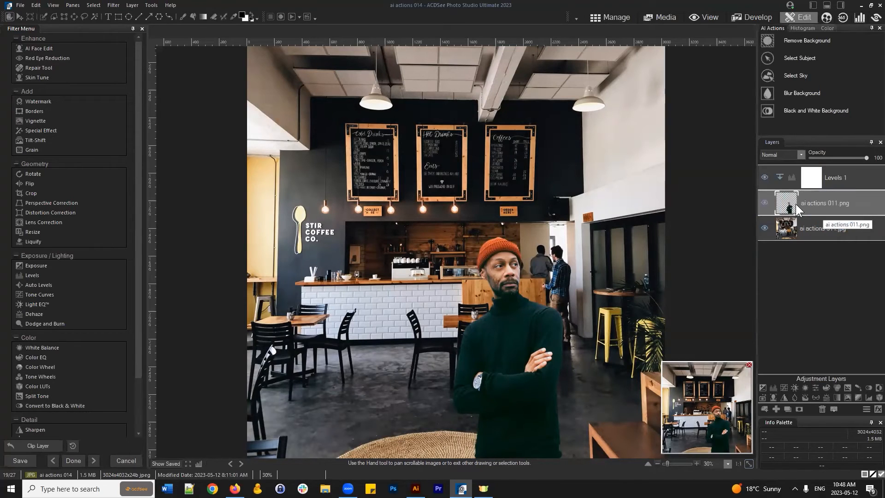
click(835, 181)
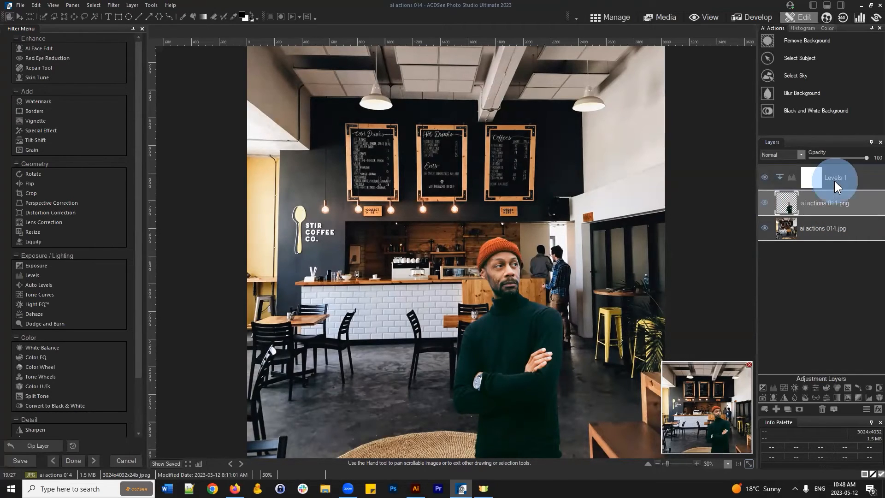
- Slightly darken the midtones and lower the white point to brighten the highlights
drag(817, 361, 820, 361)
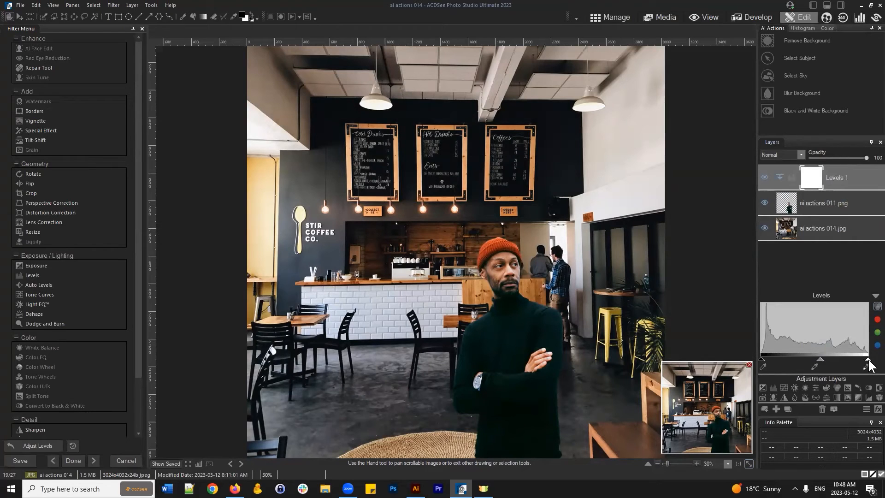
drag(868, 359, 862, 359)
click(874, 297)
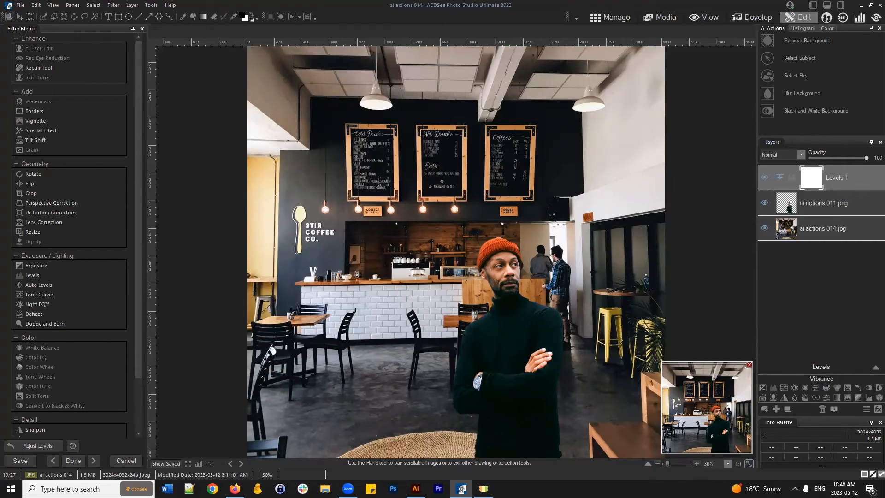
click(853, 170)
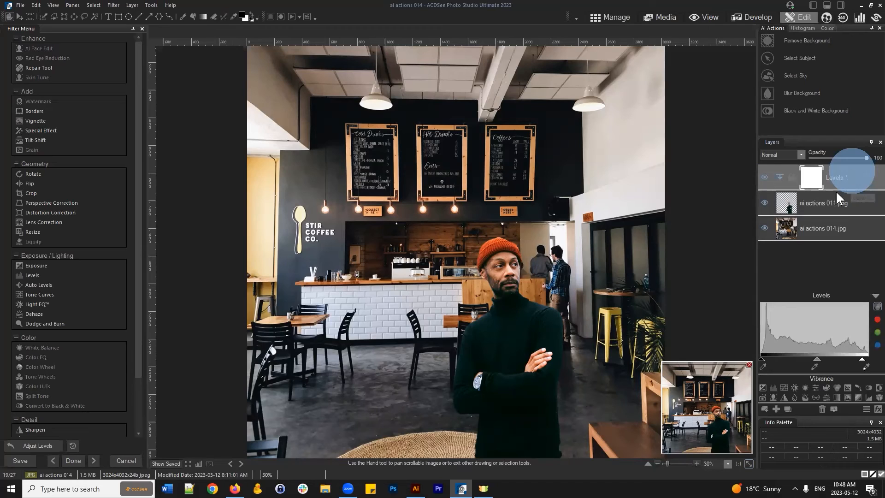
click(818, 203)
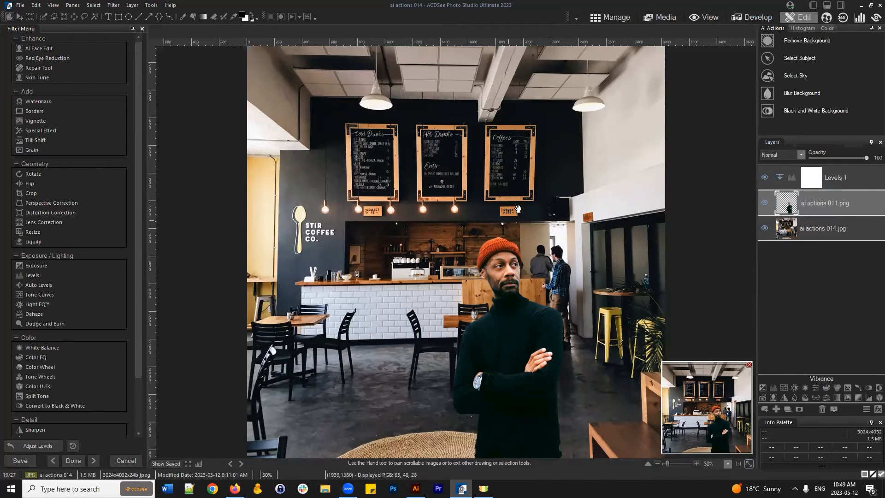
click(853, 175)
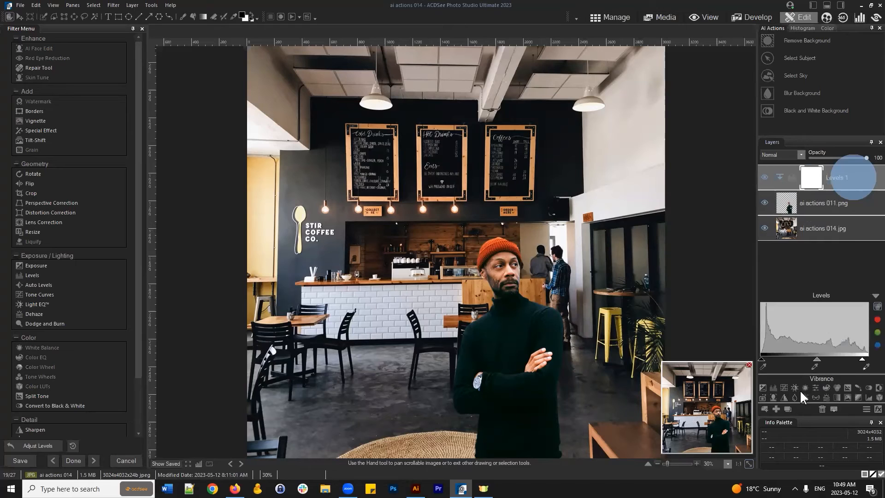
- Add a blank layer on top and zoom in on the man's torso
click(777, 408)
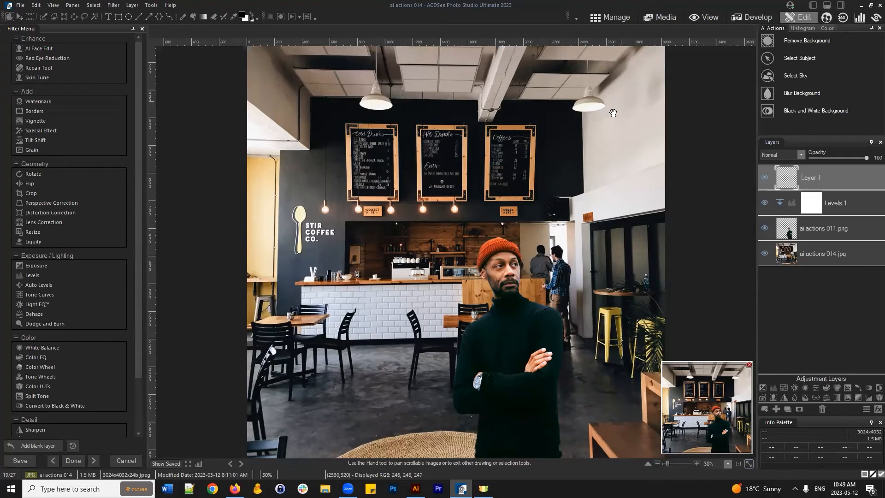
drag(603, 105, 608, 195)
click(697, 463)
drag(724, 418, 730, 433)
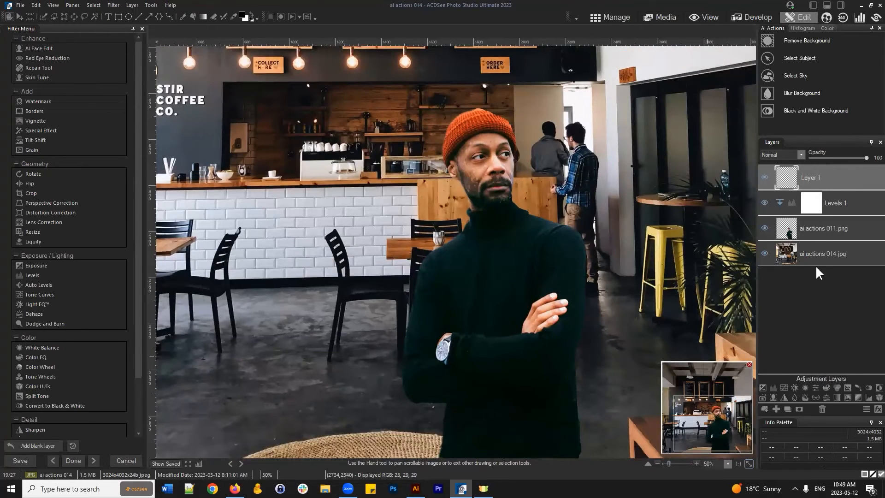
- Select the man's cut-out layer and run Select Subject to select him
click(812, 230)
right_click(792, 227)
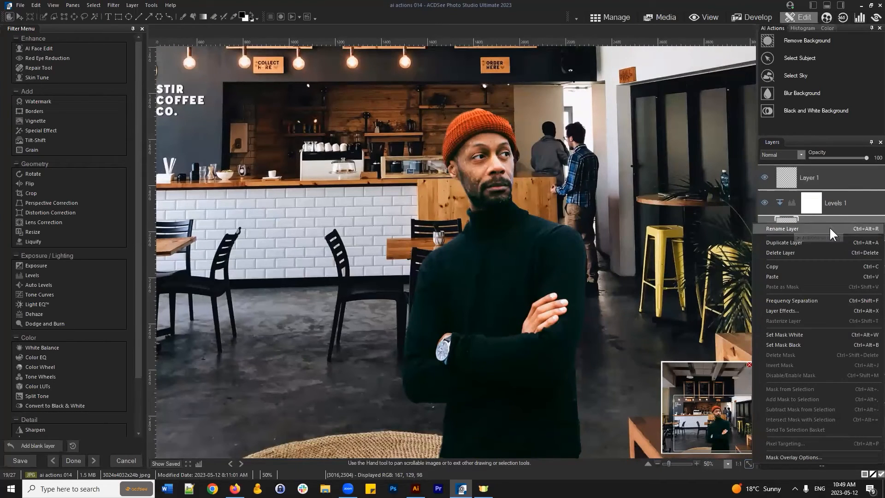
click(809, 217)
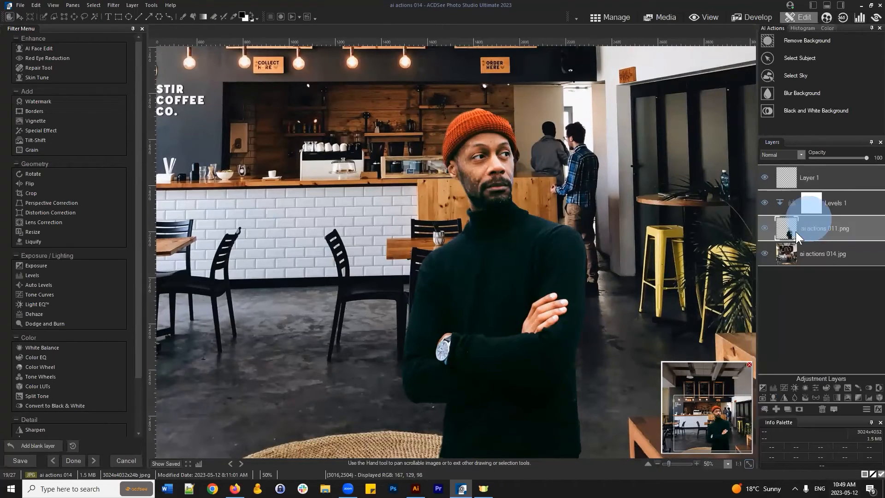
click(94, 5)
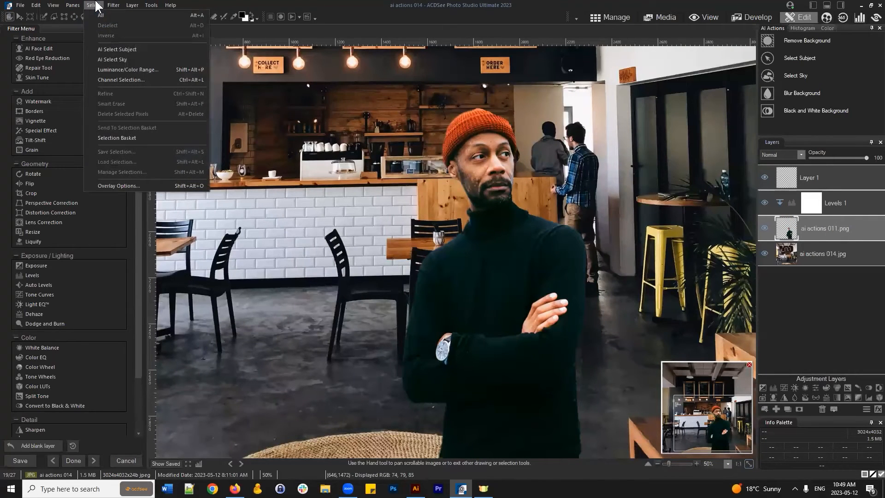
mouse_move(114, 5)
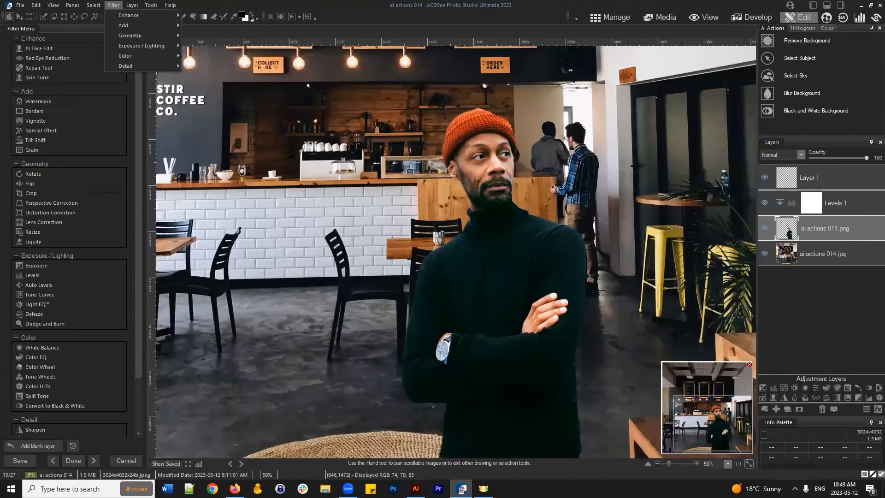
click(793, 58)
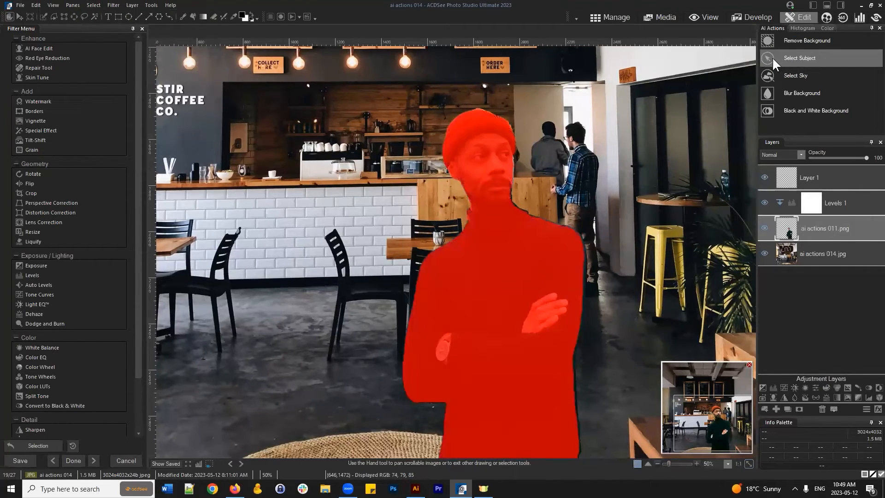
- Replace the blank Layer 1 with a fresh one above Levels 1 and zoom onto his upper body
click(826, 176)
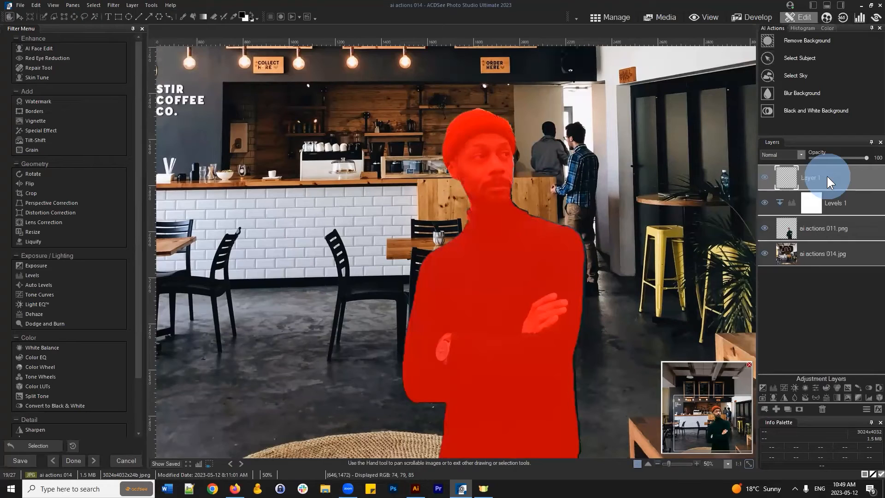
click(824, 221)
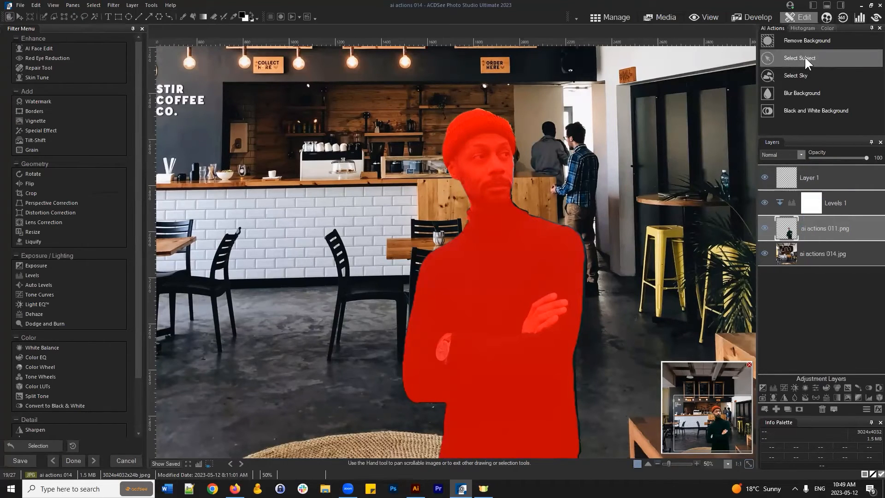
click(827, 176)
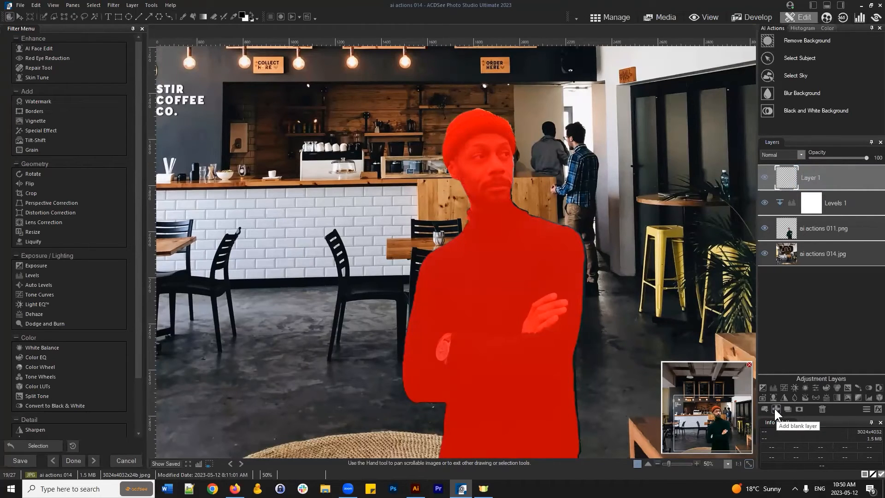
click(822, 409)
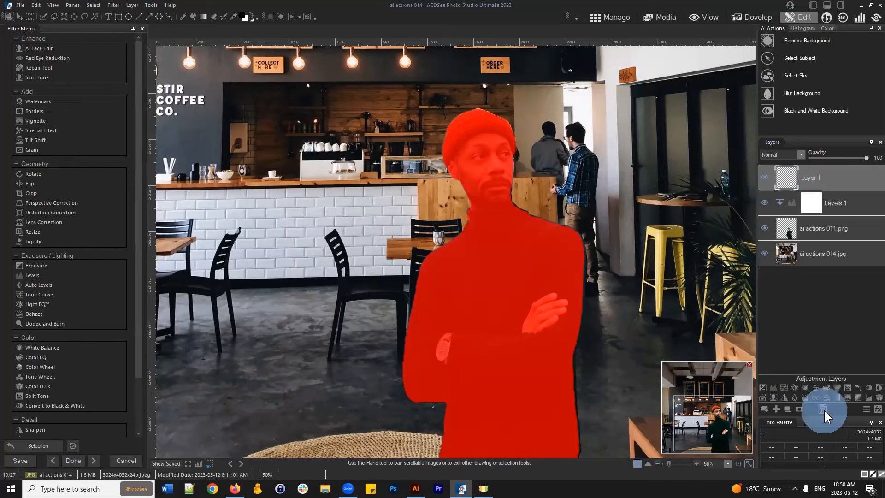
click(776, 408)
scroll(651, 271, down, 2)
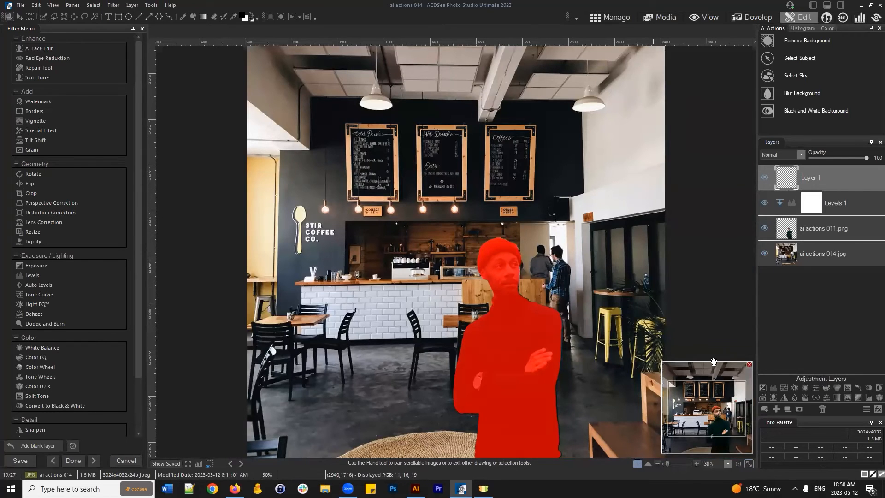
scroll(727, 406, up, 2)
drag(728, 409, 354, 64)
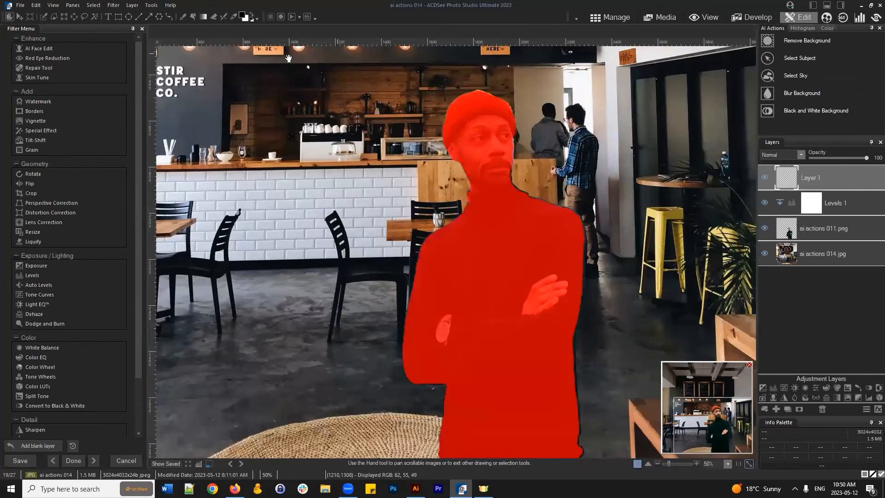
click(249, 14)
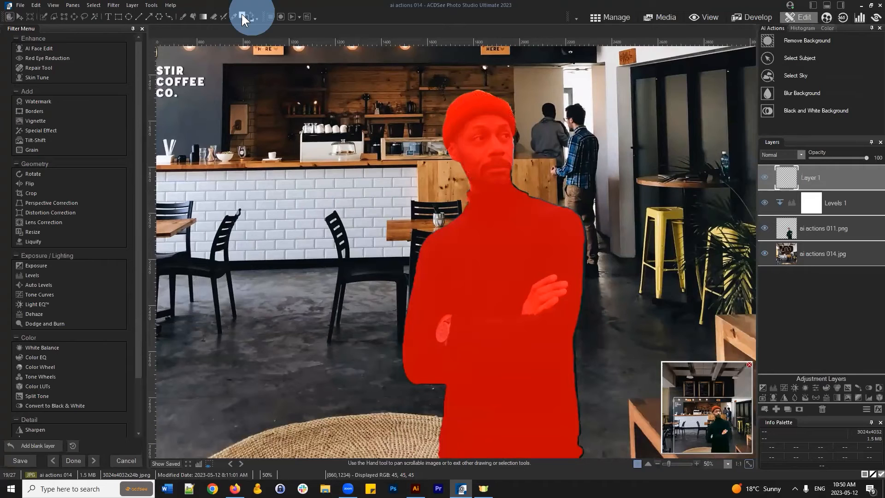
- Swap the brush colours and set brush feathering and opacity to about 55
click(182, 17)
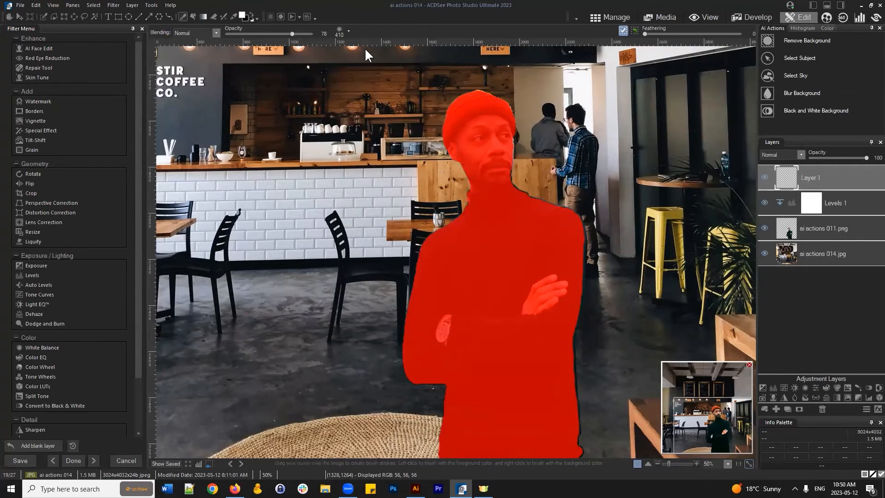
click(343, 32)
drag(357, 56, 404, 57)
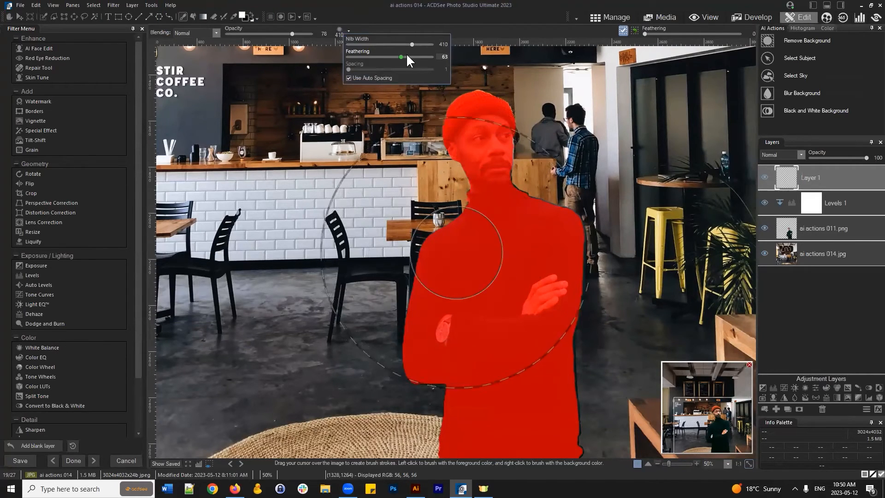
drag(293, 33, 274, 32)
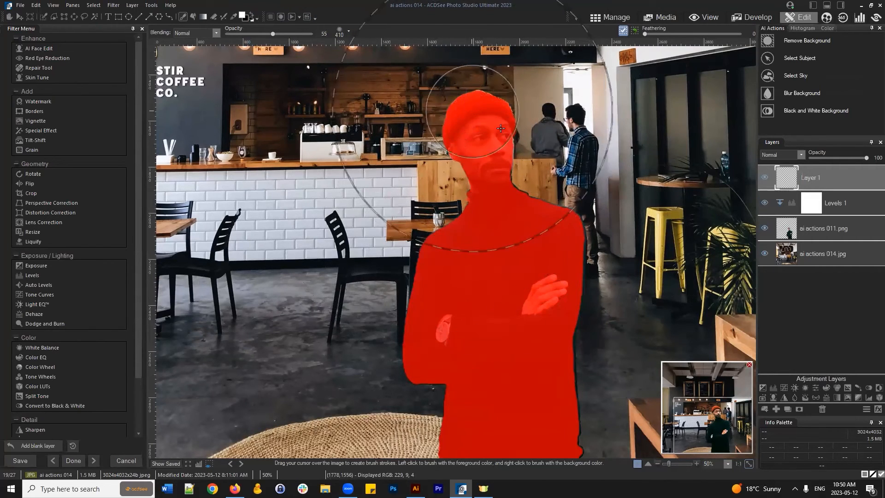
- Paint soft strokes over the man's head and shoulder on Layer 1, then deselect
mouse_move(461, 111)
mouse_down()
mouse_move(484, 123)
mouse_move(558, 215)
mouse_up()
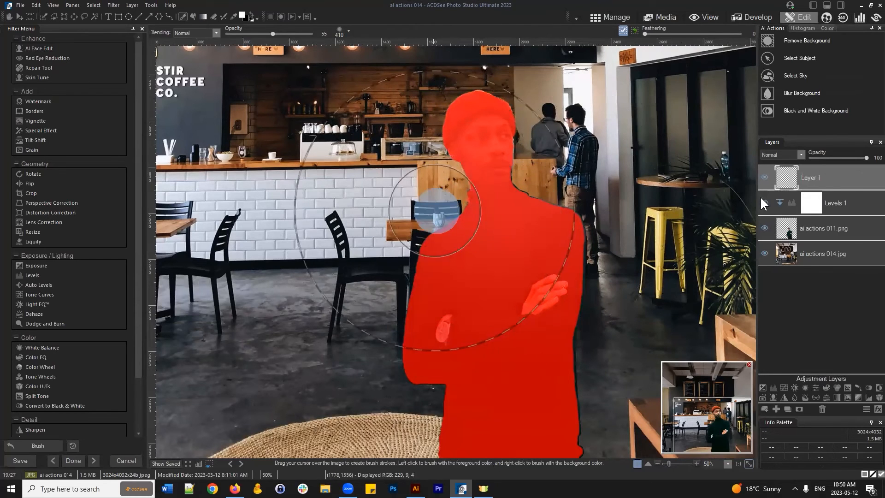
drag(492, 123, 529, 198)
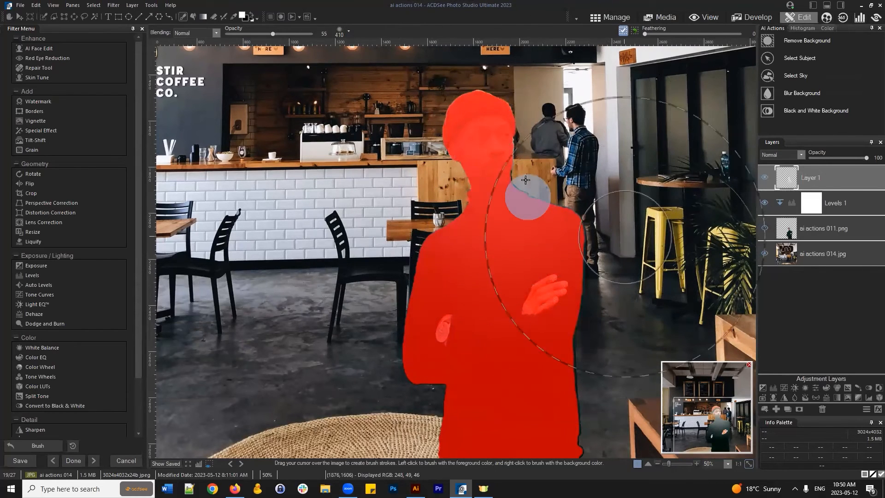
click(93, 5)
click(111, 25)
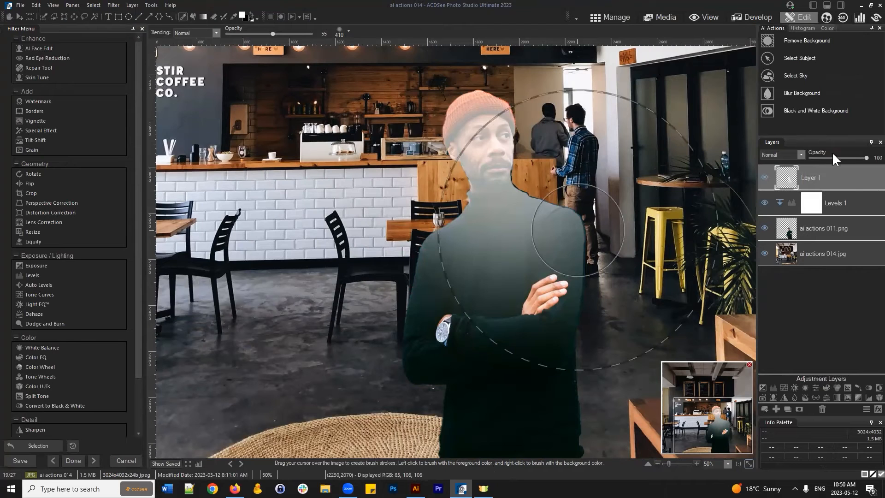
click(799, 155)
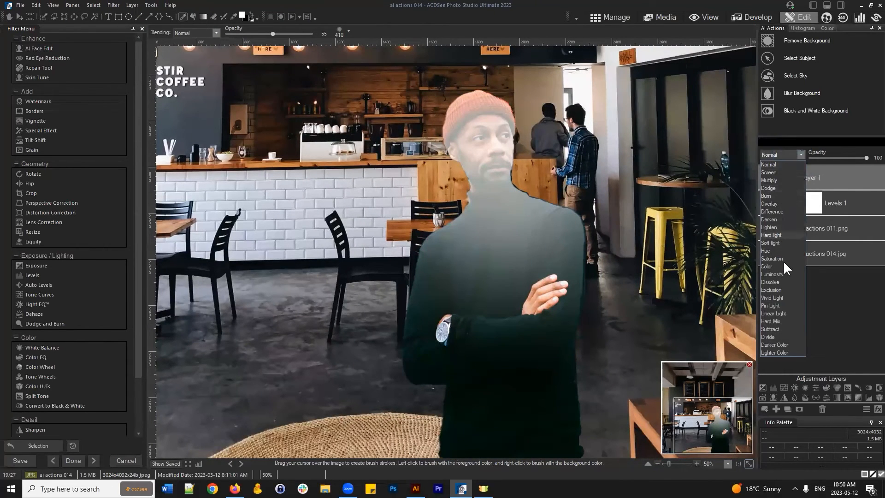
- Set Layer 1 to Overlay blend mode with opacity lowered from 60 to 47
click(775, 204)
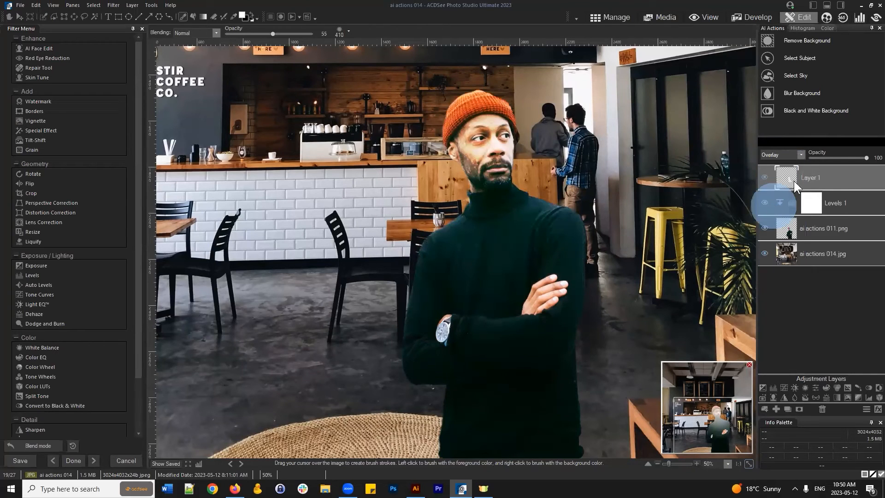
drag(866, 157, 846, 156)
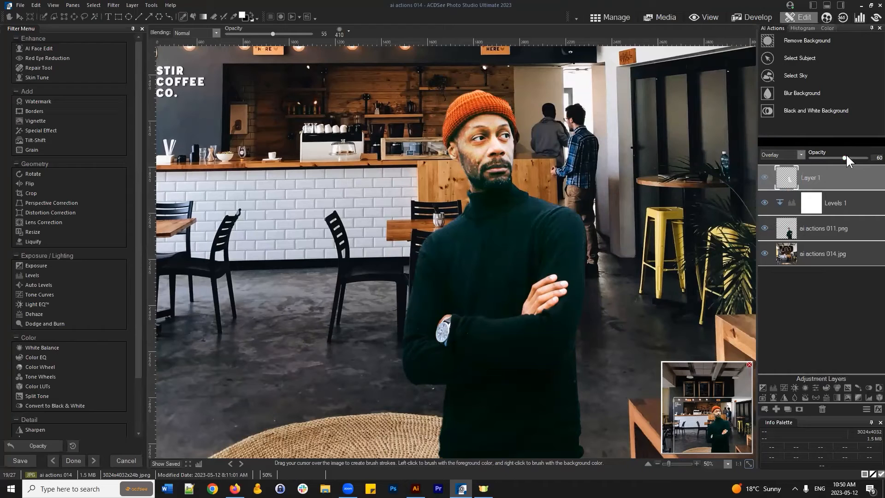
scroll(644, 174, down, 2)
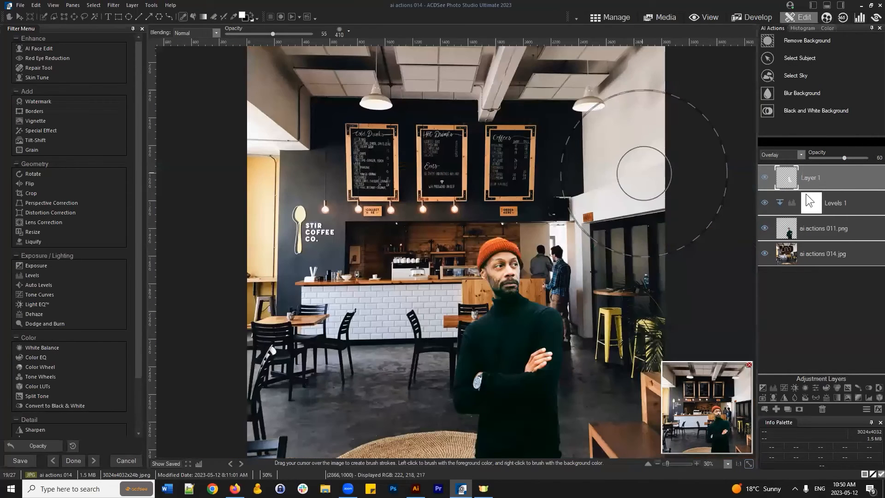
drag(847, 156, 837, 156)
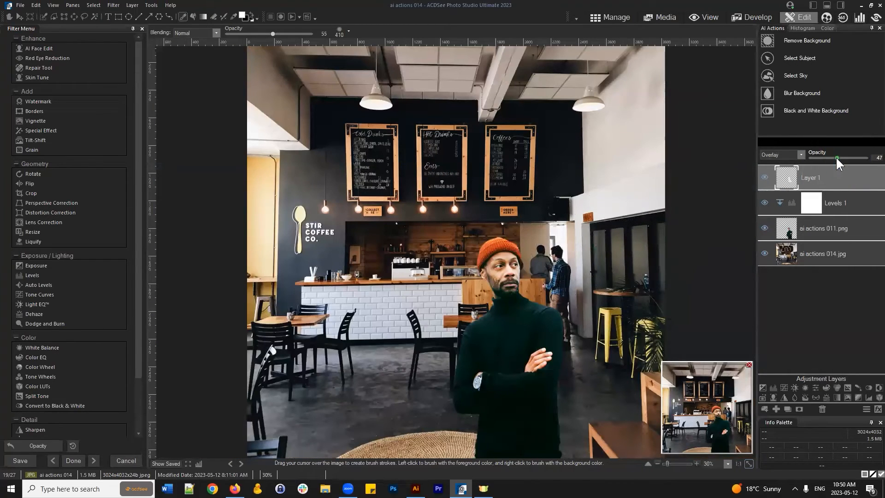
scroll(577, 332, down, 1)
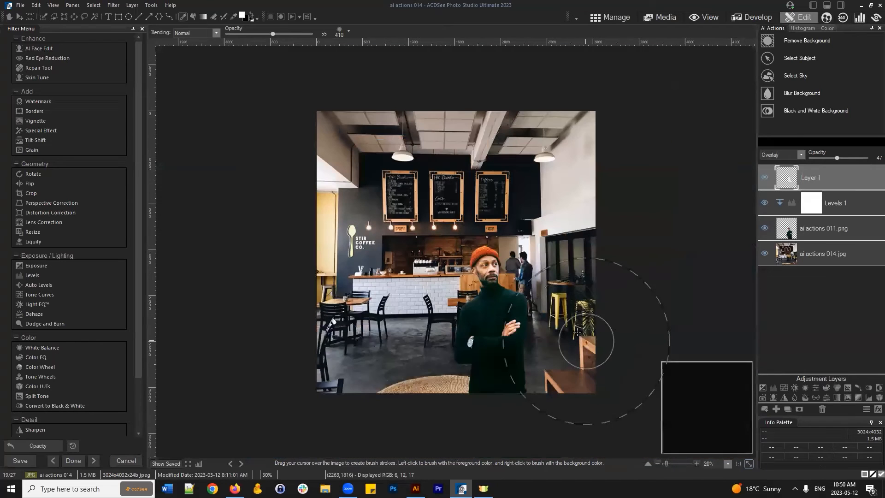
scroll(577, 332, up, 1)
scroll(586, 305, up, 1)
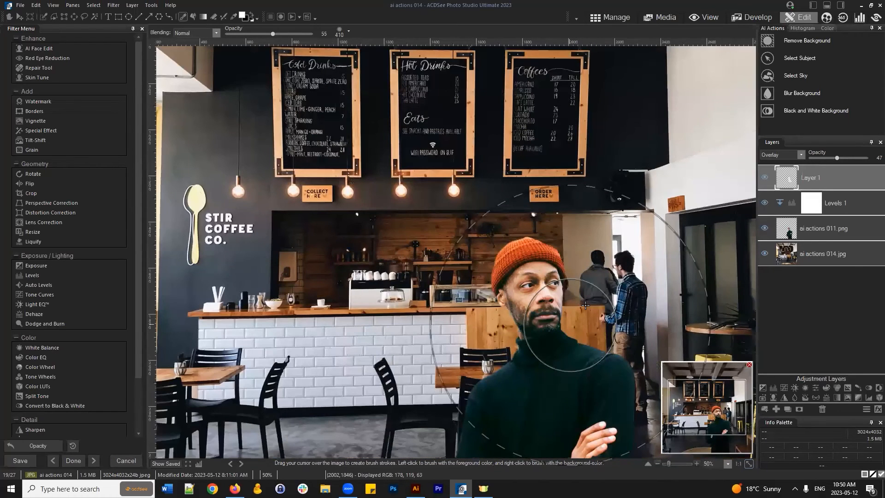
drag(731, 415, 737, 427)
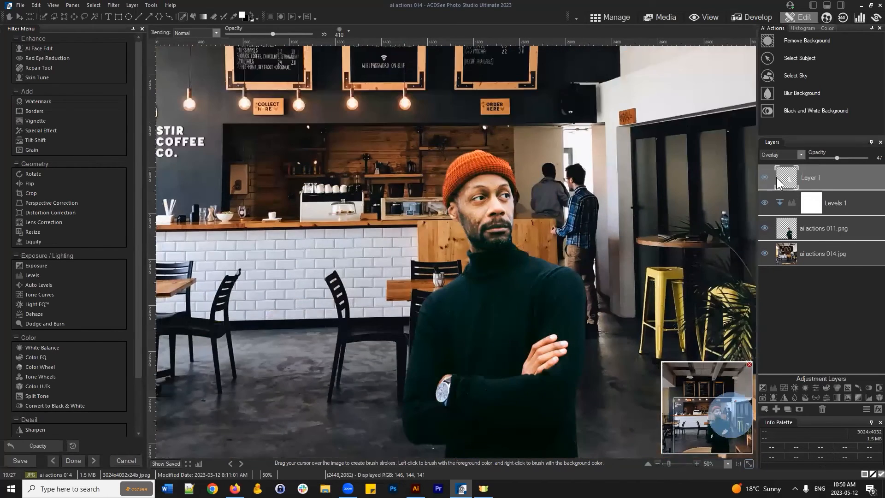
- Toggle Layer 1's visibility repeatedly to compare the composite with and without it
click(764, 178)
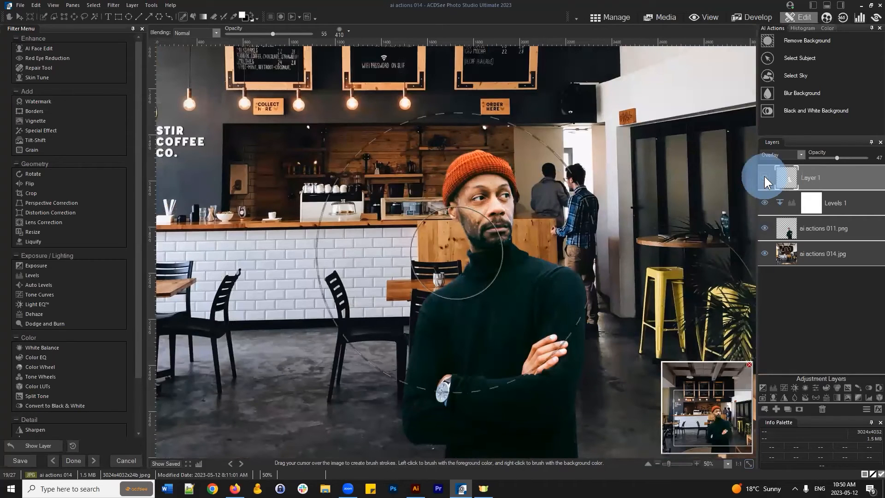
click(764, 177)
click(765, 177)
click(764, 177)
click(764, 178)
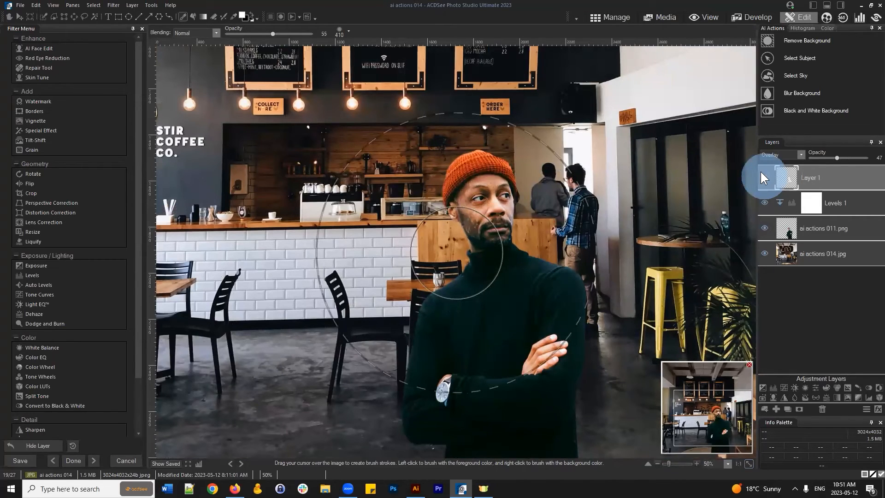
click(765, 178)
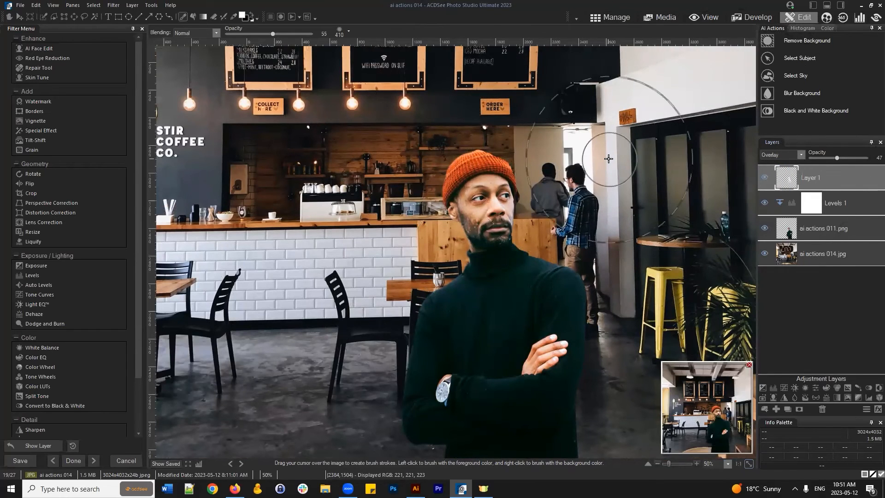
scroll(628, 173, down, 2)
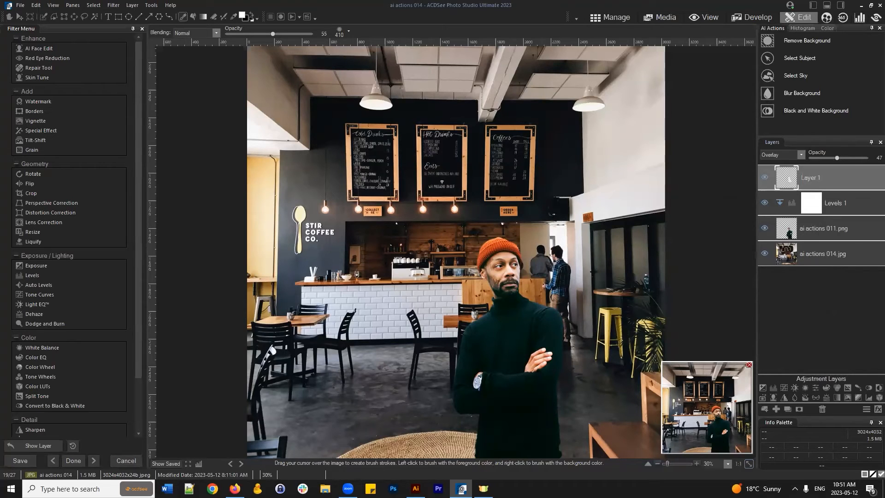
- Confirm Overlay stays as Layer 1's blend mode and recheck its effect
click(806, 149)
click(803, 154)
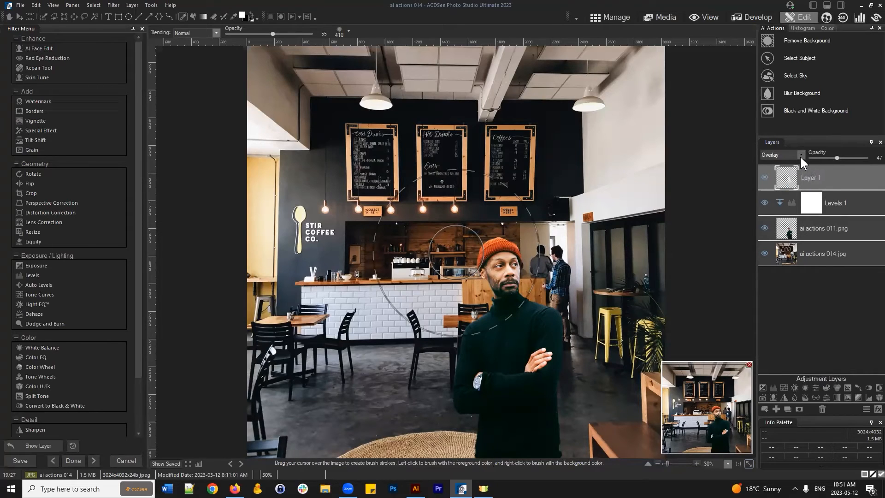
click(764, 177)
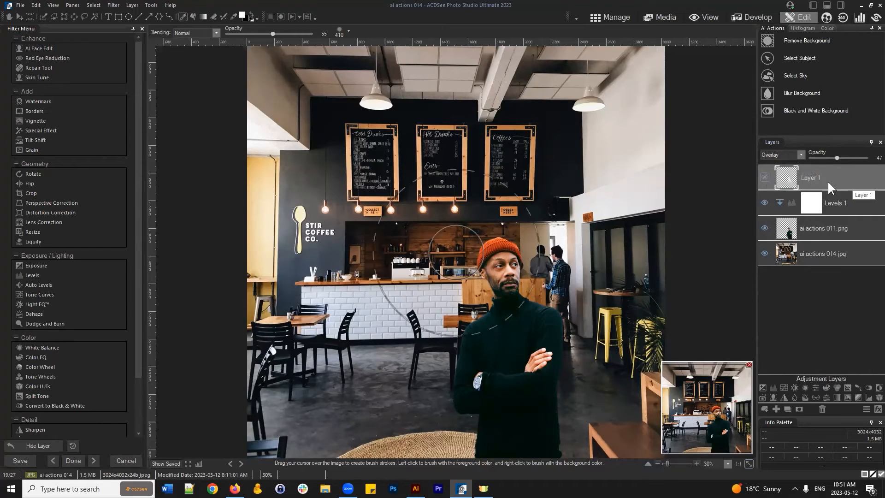
click(764, 177)
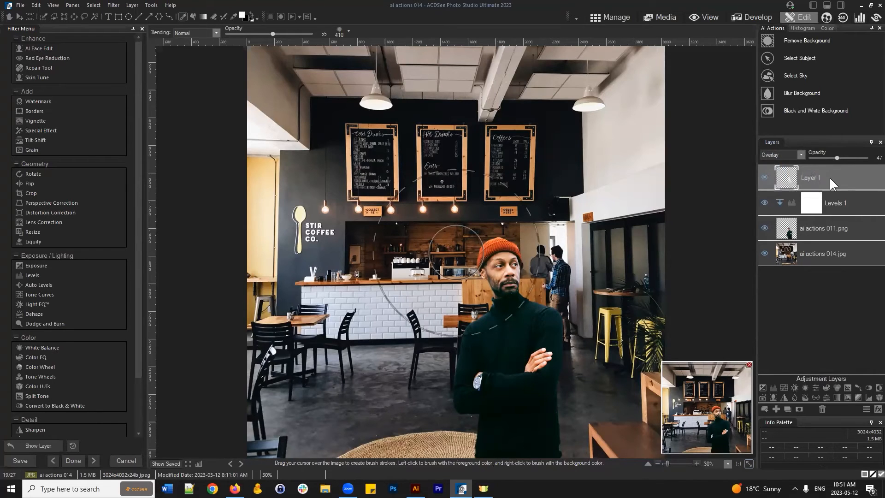
click(832, 177)
click(826, 173)
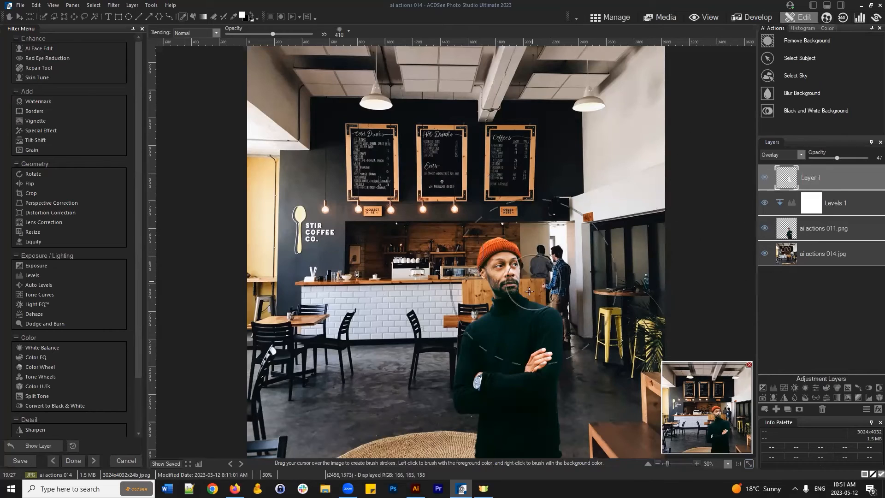
- Add a new Layer 2 and fill it with solid red
click(777, 409)
click(241, 15)
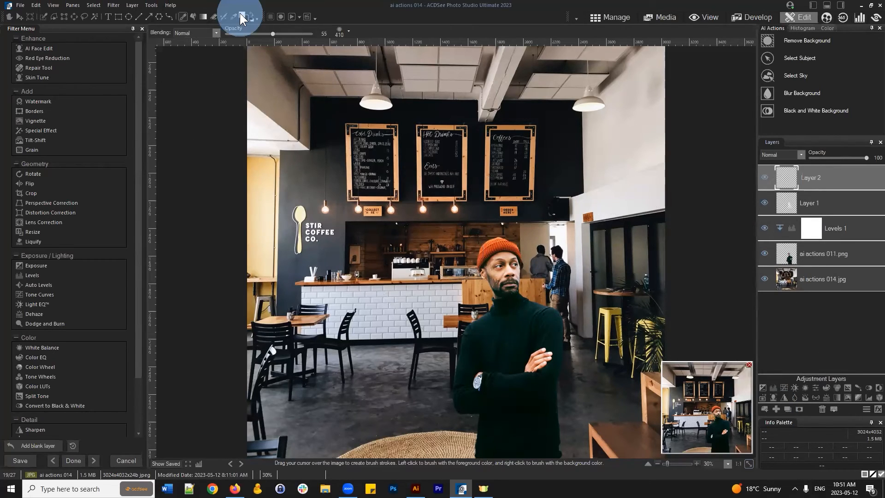
click(444, 220)
click(509, 165)
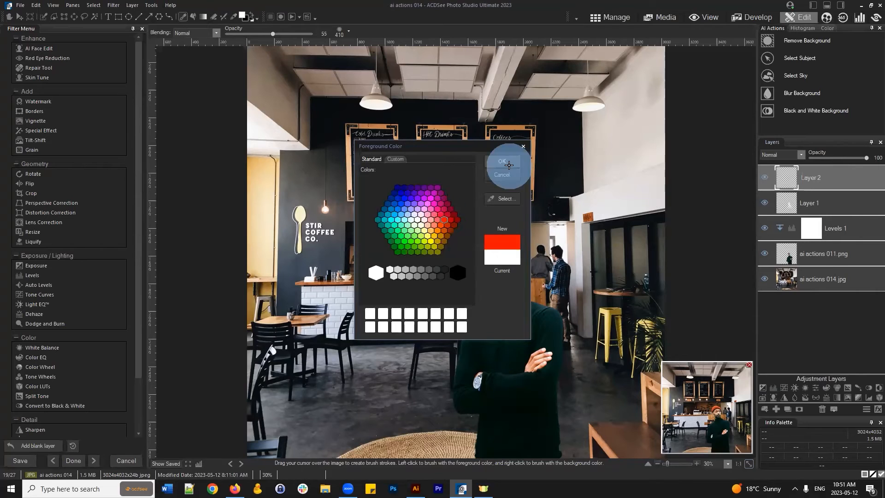
click(194, 15)
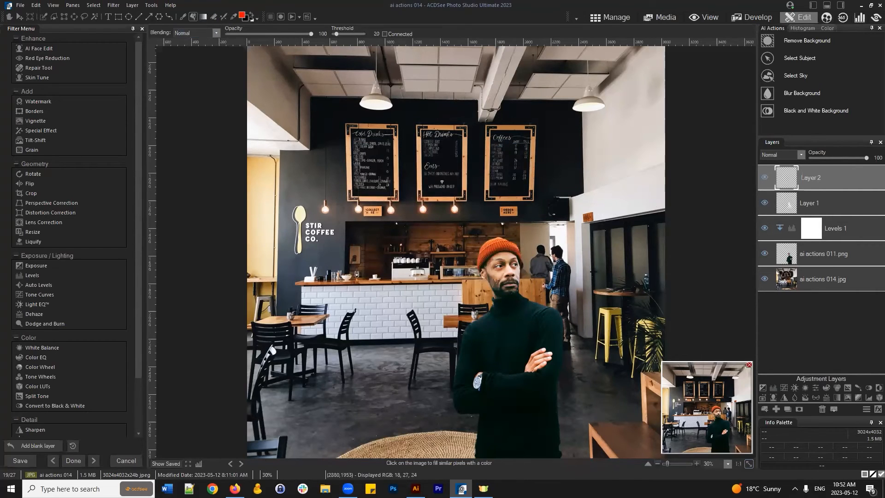
click(509, 143)
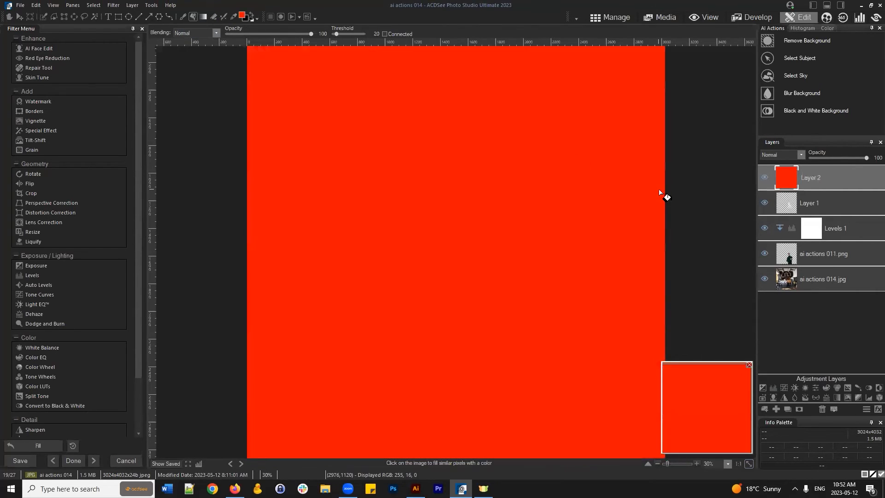
- Set the red Layer 2's opacity to 50
click(19, 17)
click(165, 31)
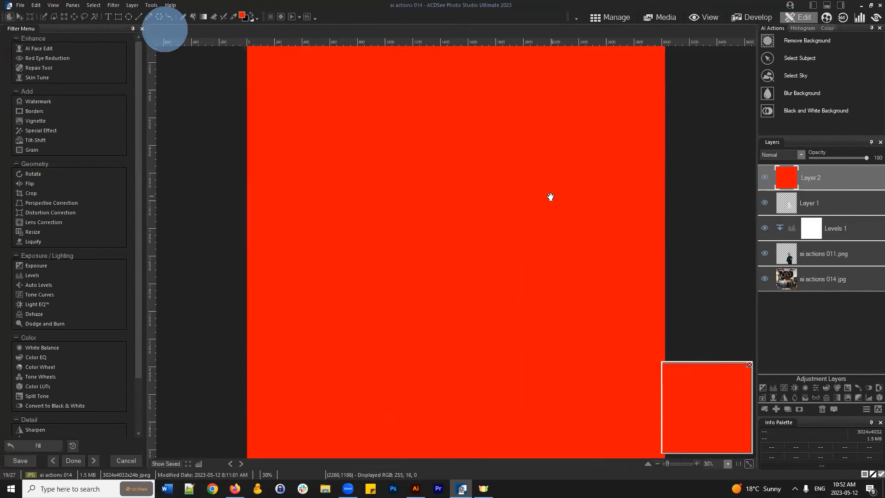
scroll(546, 194, down, 2)
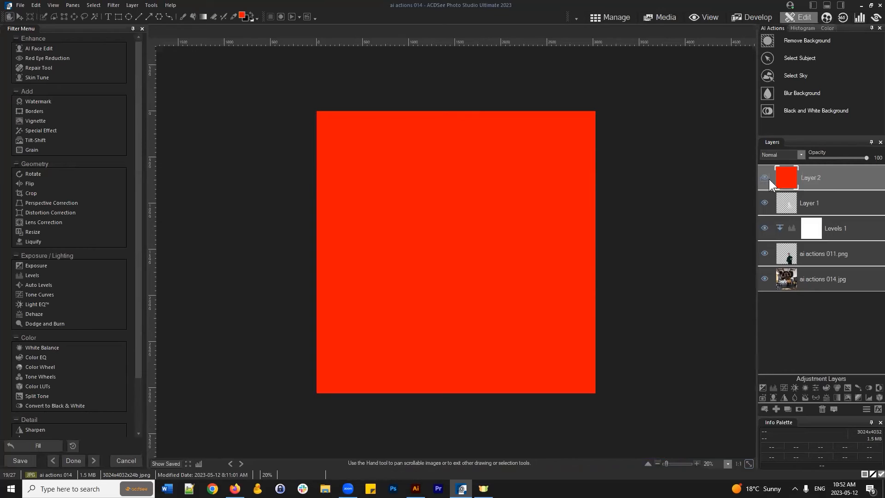
click(806, 177)
drag(865, 157, 830, 158)
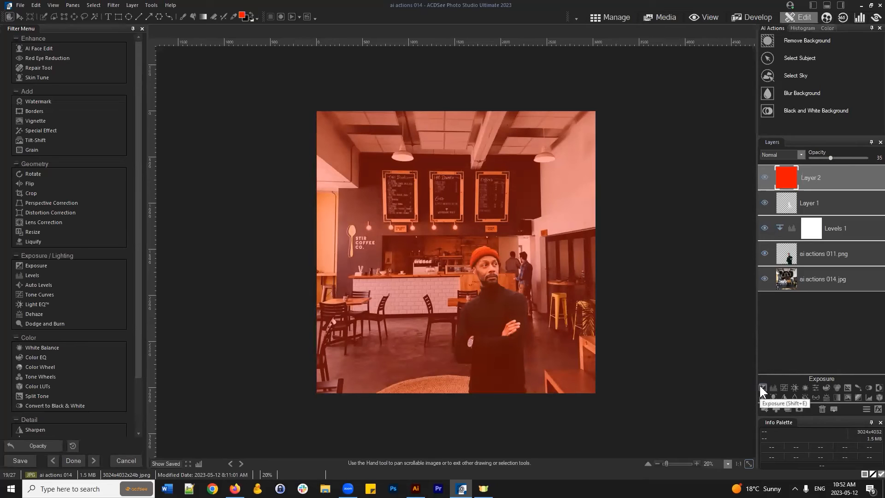
click(840, 158)
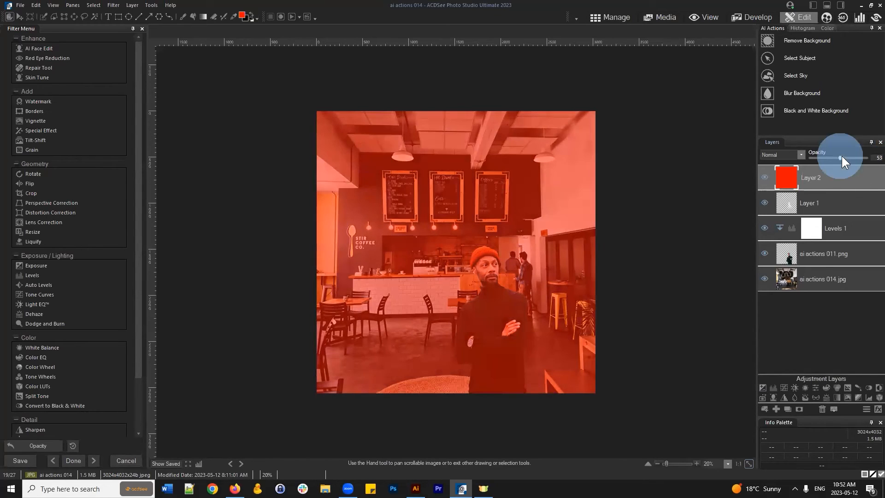
double_click(876, 157)
text(50)
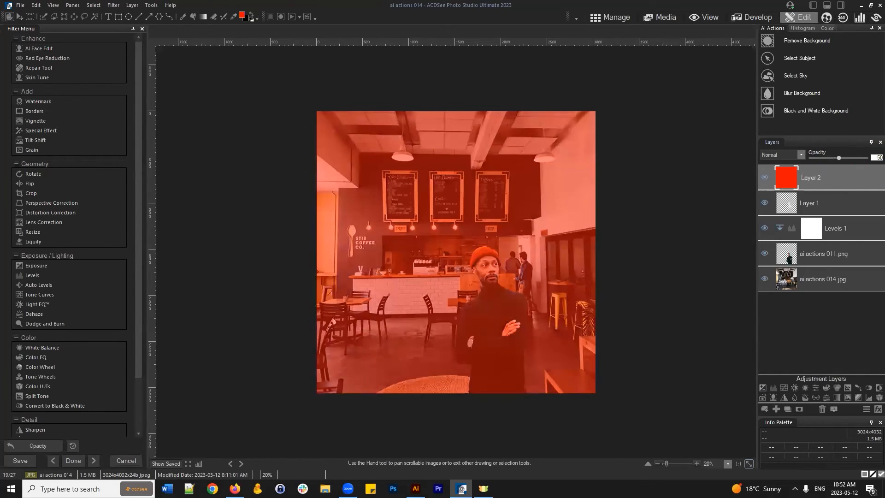
click(841, 344)
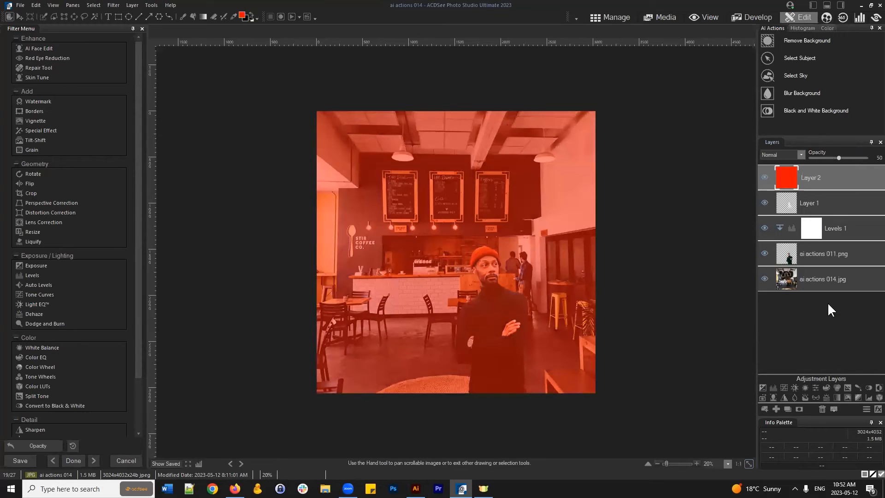
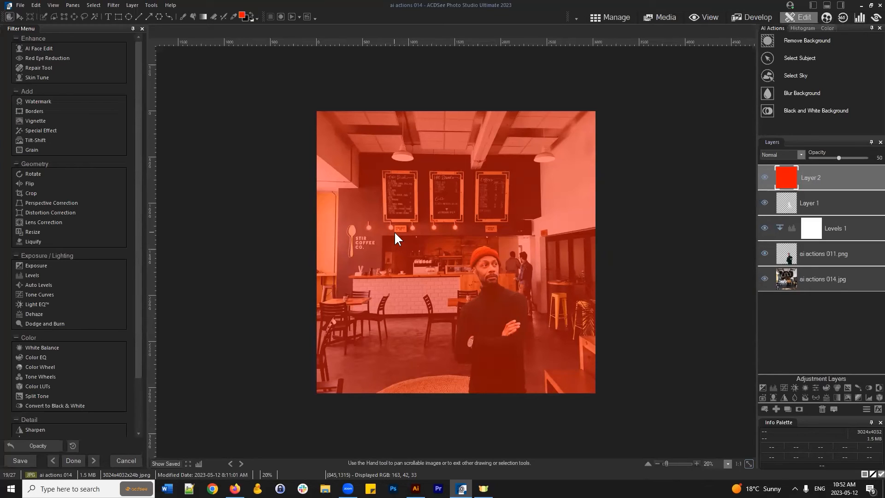
- Raise the red Layer 2's opacity to 100 in Normal blend and compare it hidden and shown
click(815, 177)
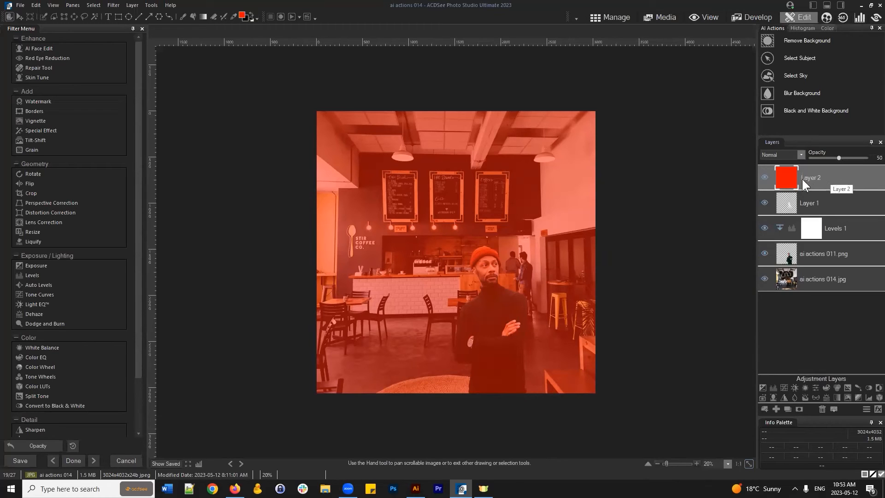
click(828, 176)
click(826, 180)
click(801, 157)
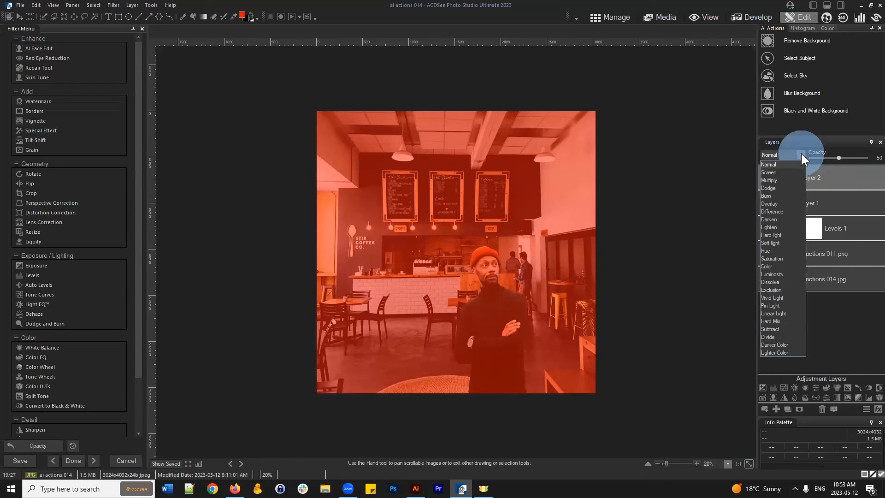
click(838, 156)
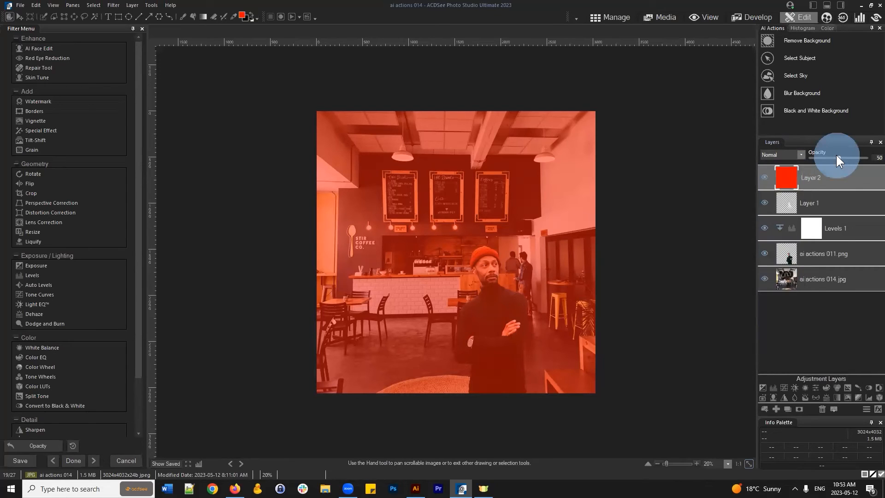
drag(839, 157, 867, 157)
click(802, 155)
click(803, 156)
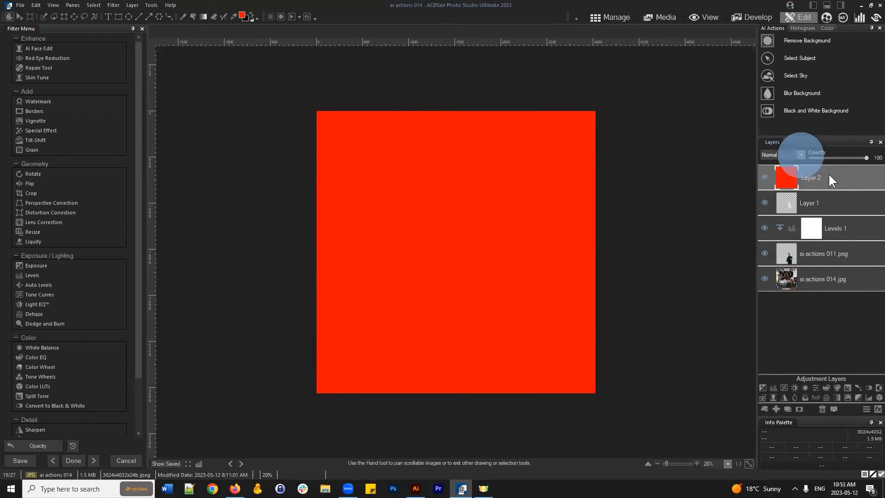
click(765, 177)
click(766, 176)
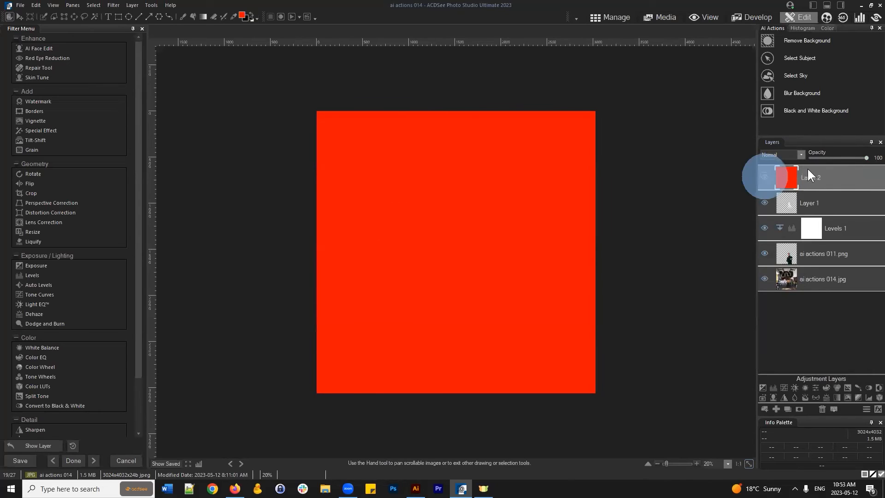
- Preview Multiply, Screen, Burn, Overlay, Difference, Darken, Lighten and Hard light blends on the red layer
click(800, 154)
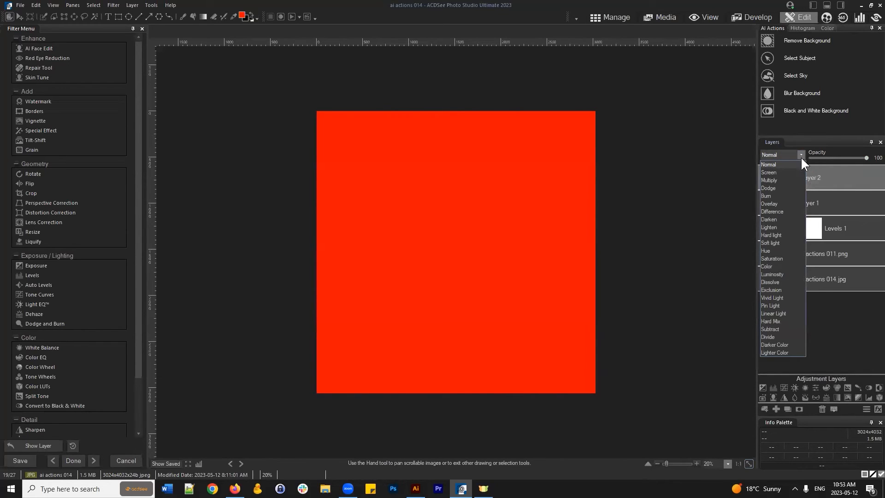
click(769, 180)
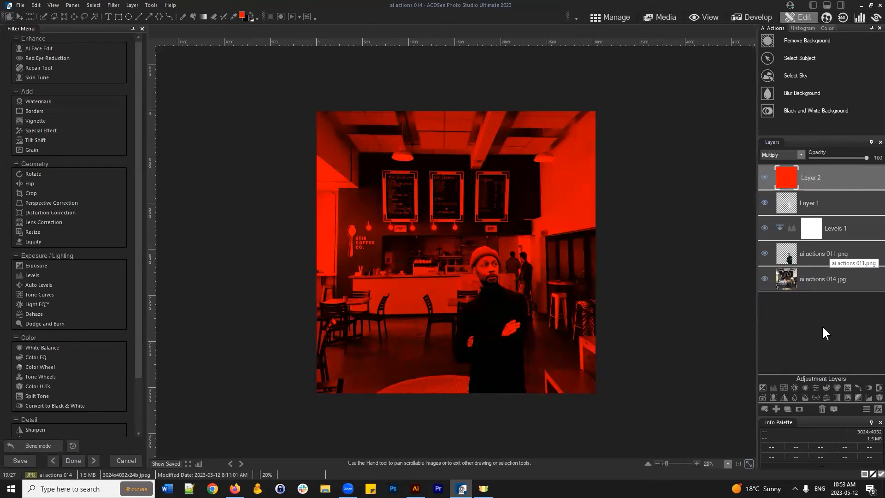
click(800, 154)
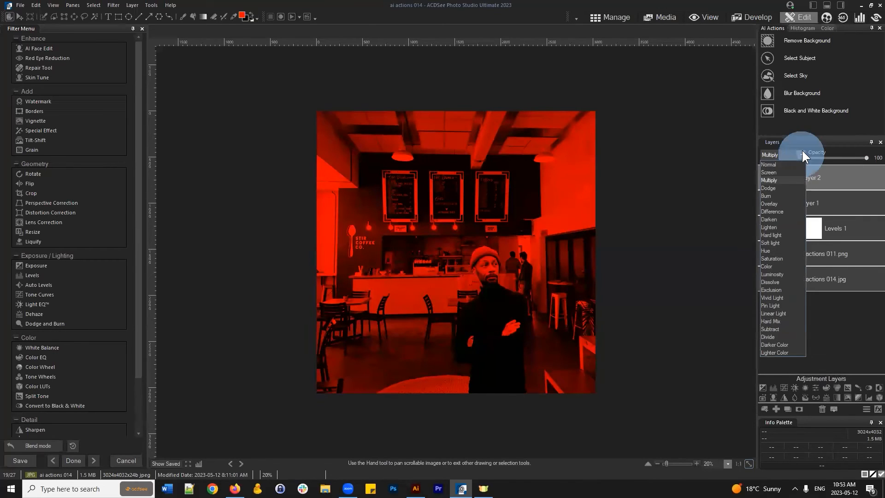
click(779, 171)
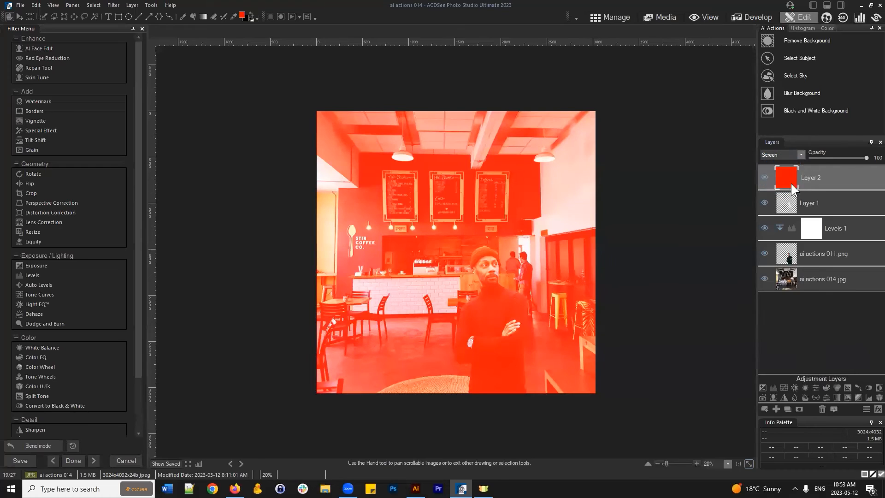
click(801, 154)
click(779, 192)
click(803, 152)
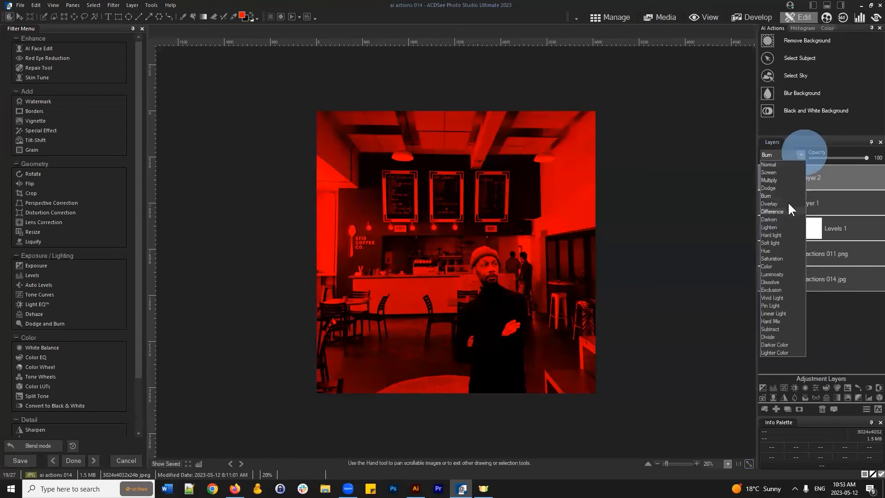
click(788, 200)
click(801, 152)
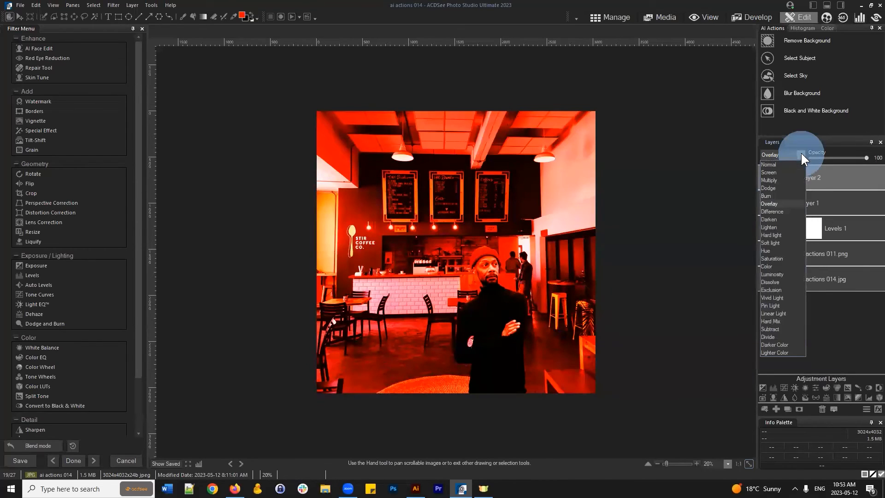
click(777, 210)
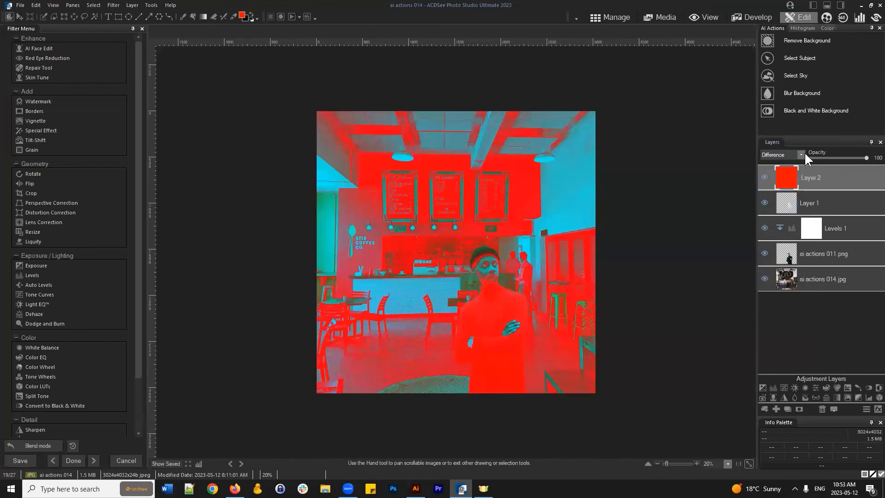
click(802, 152)
click(779, 217)
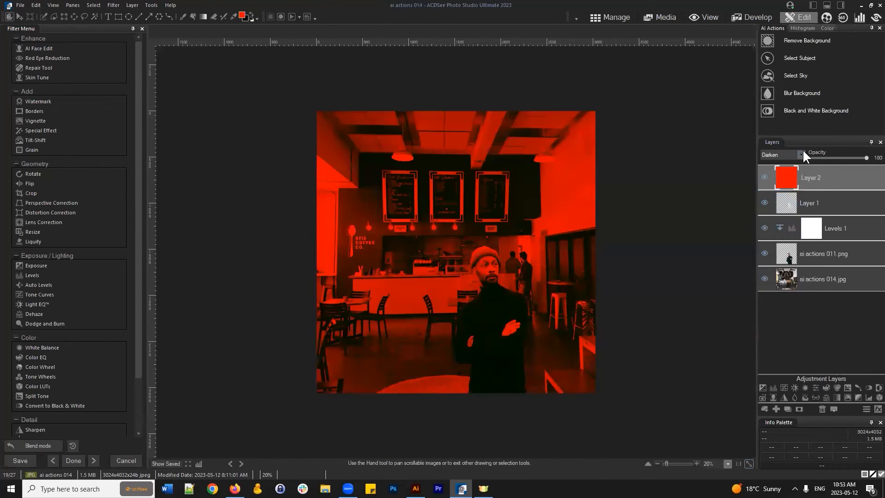
click(802, 152)
click(784, 223)
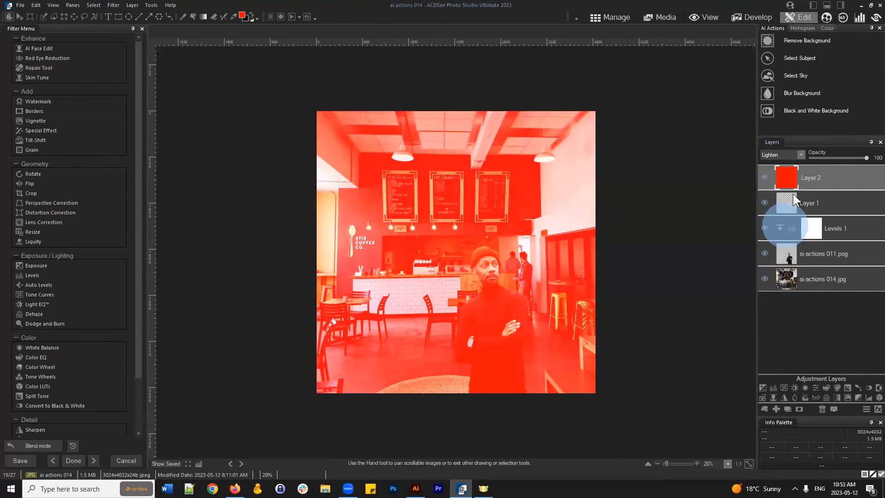
click(801, 153)
click(779, 233)
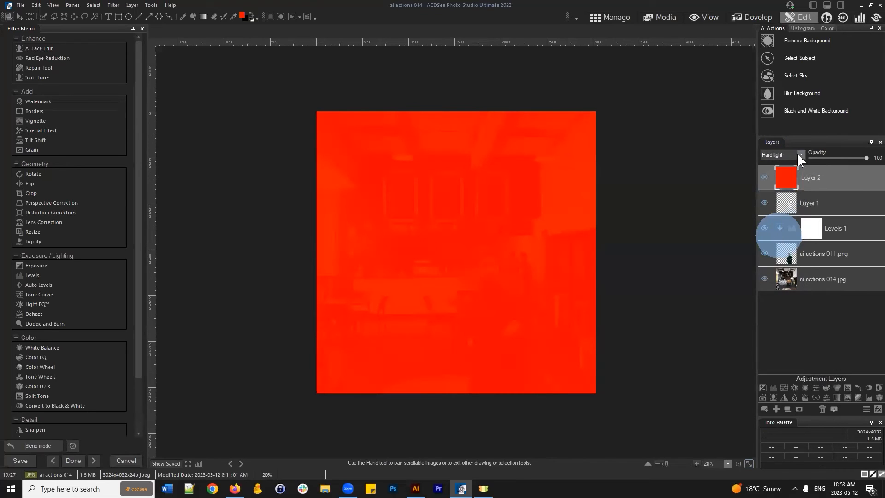
- Preview Soft light, Hue, Saturation, Color, Luminosity, Dissolve, Exclusion and Vivid Light blends on the red layer
click(798, 153)
click(774, 241)
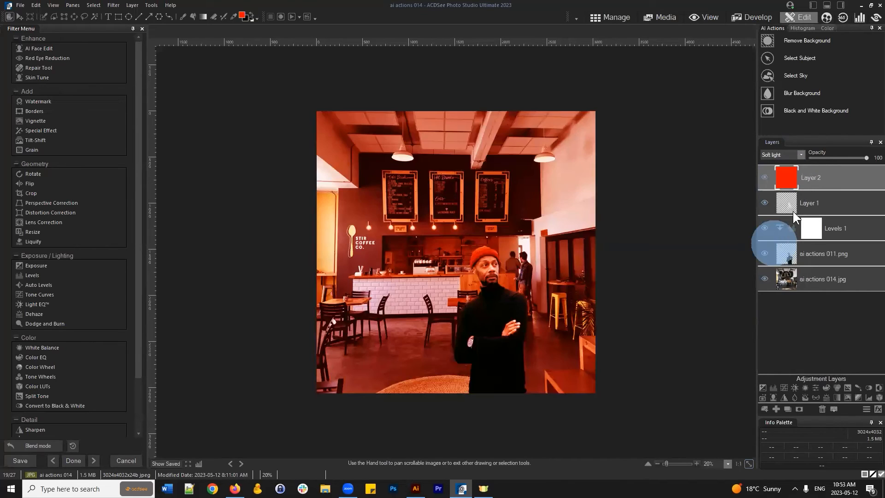
click(802, 152)
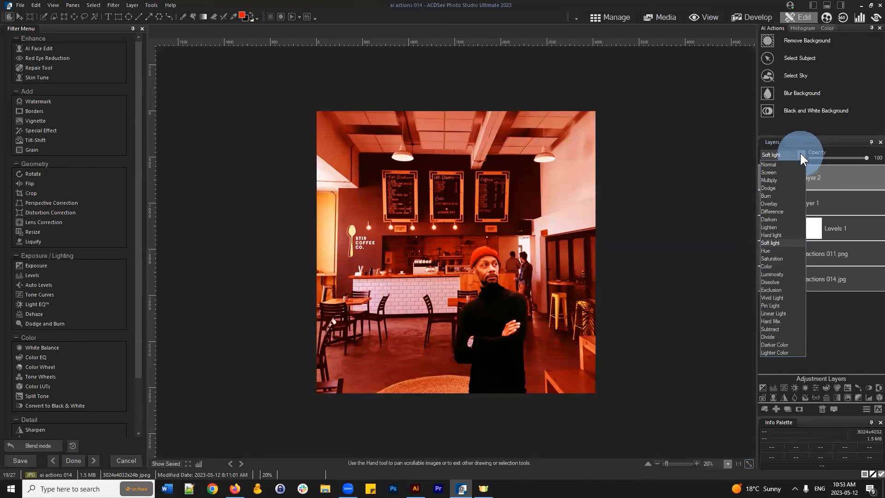
click(779, 250)
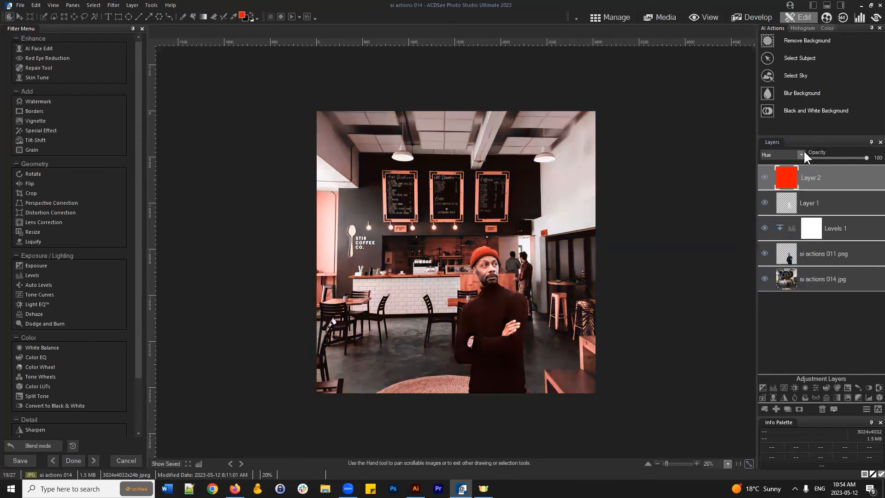
click(803, 153)
click(784, 257)
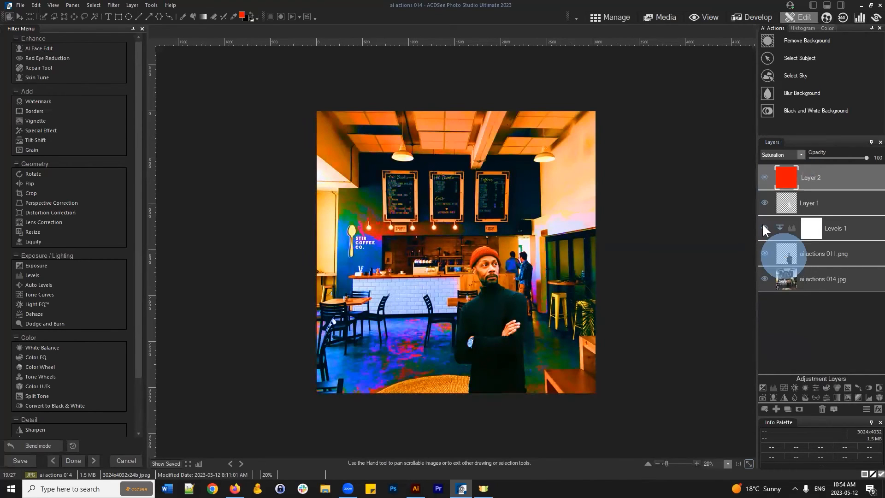
click(800, 153)
click(776, 266)
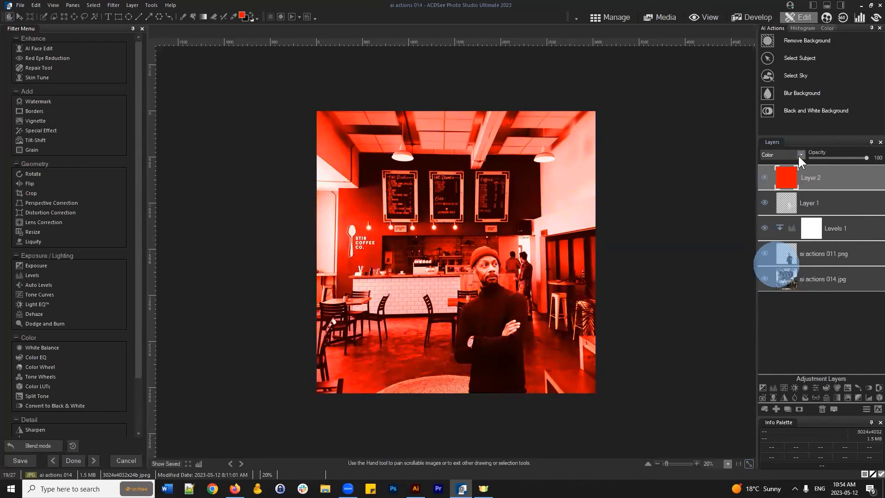
click(801, 152)
click(774, 274)
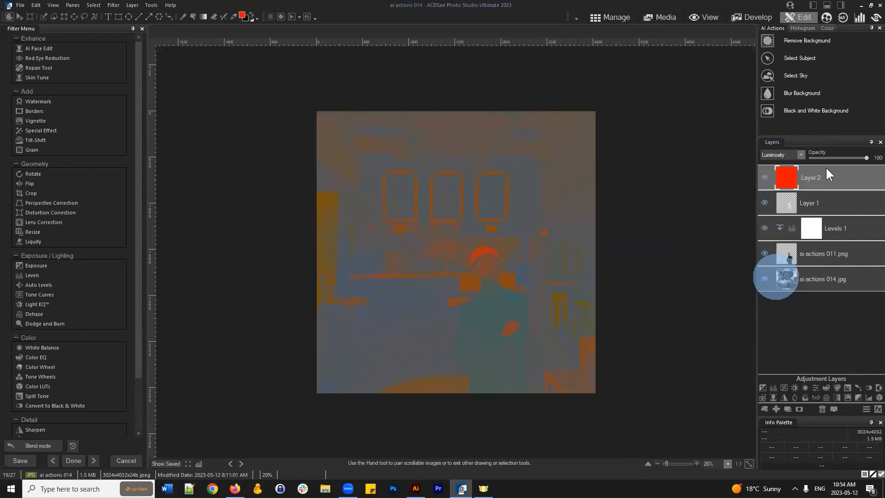
click(800, 154)
click(777, 283)
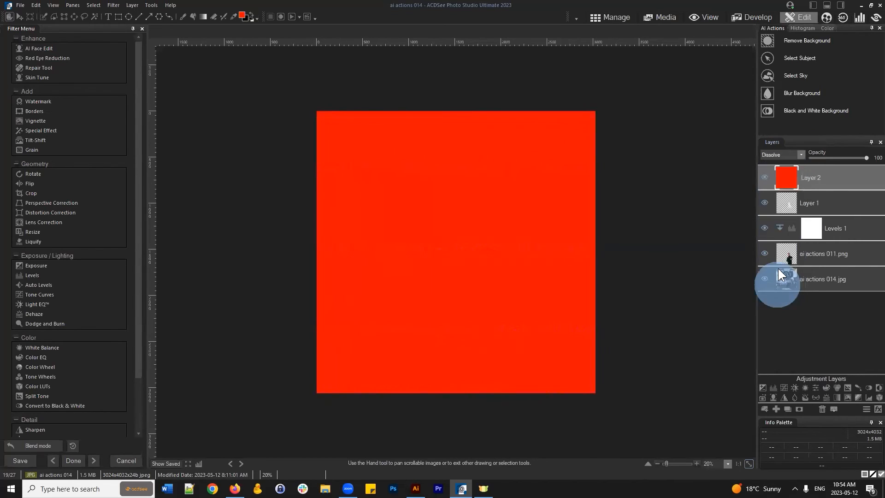
click(803, 154)
click(781, 289)
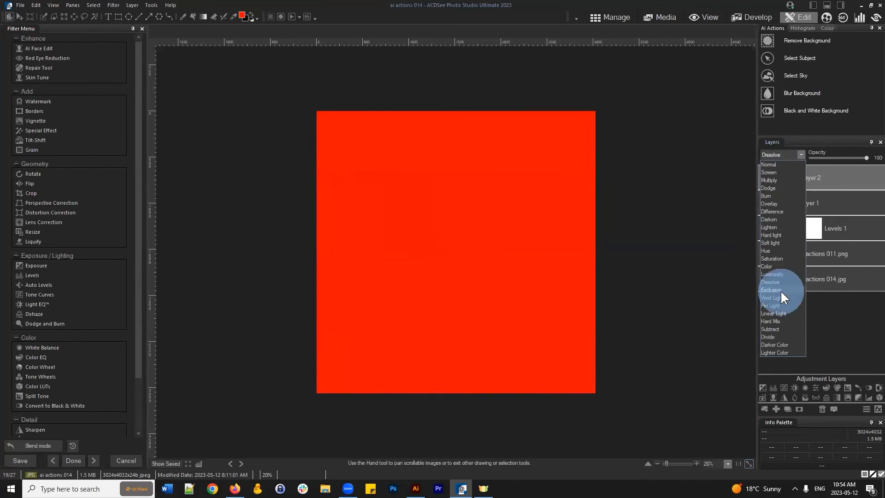
click(801, 154)
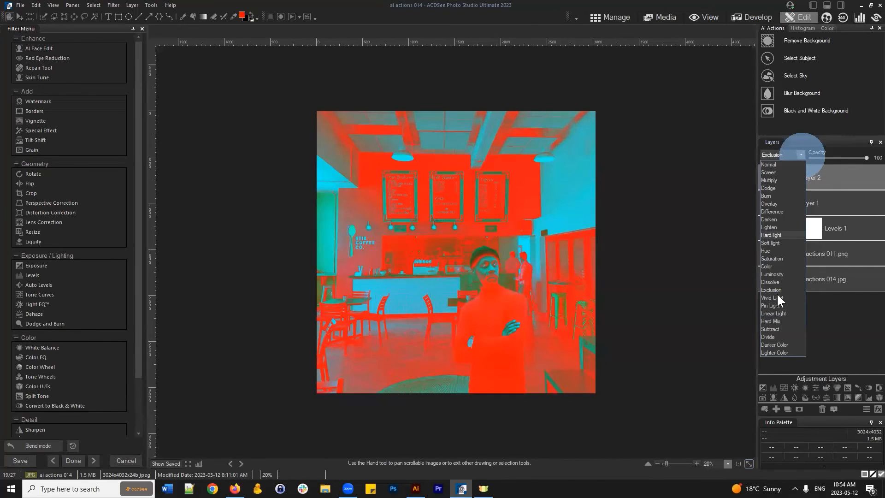
click(776, 293)
- Settle on Overlay as the red layer's blend mode
click(801, 154)
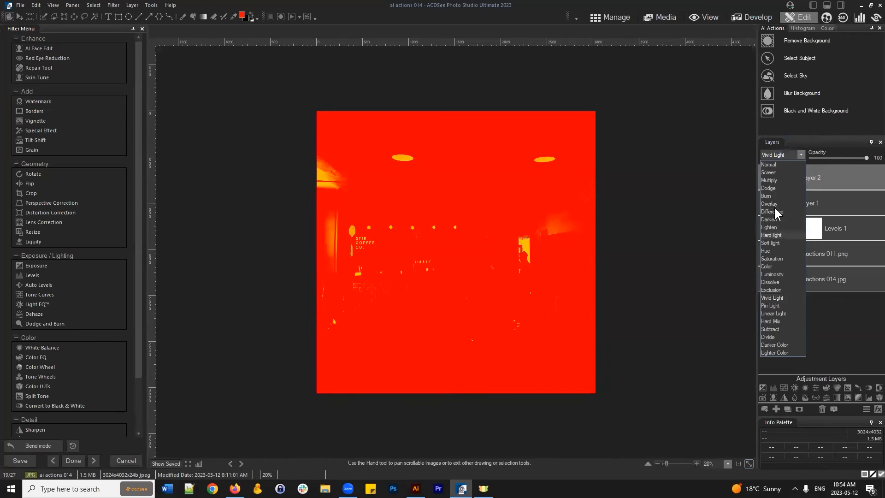
click(775, 203)
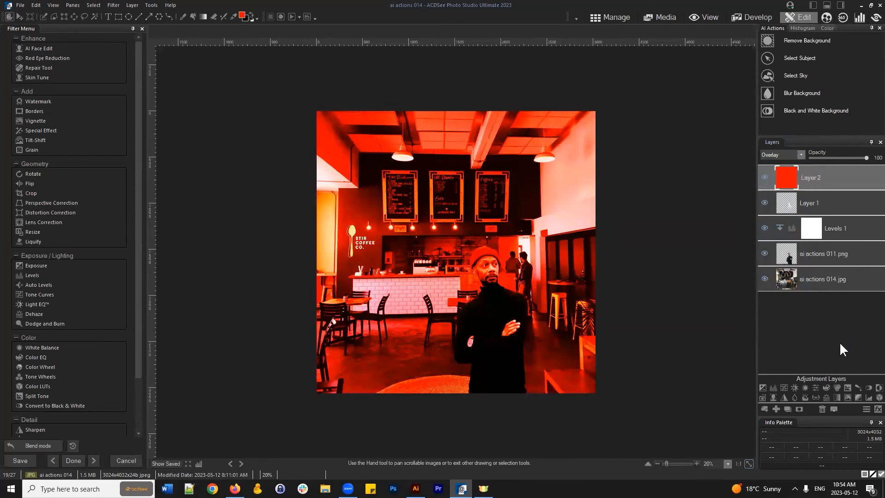
click(832, 184)
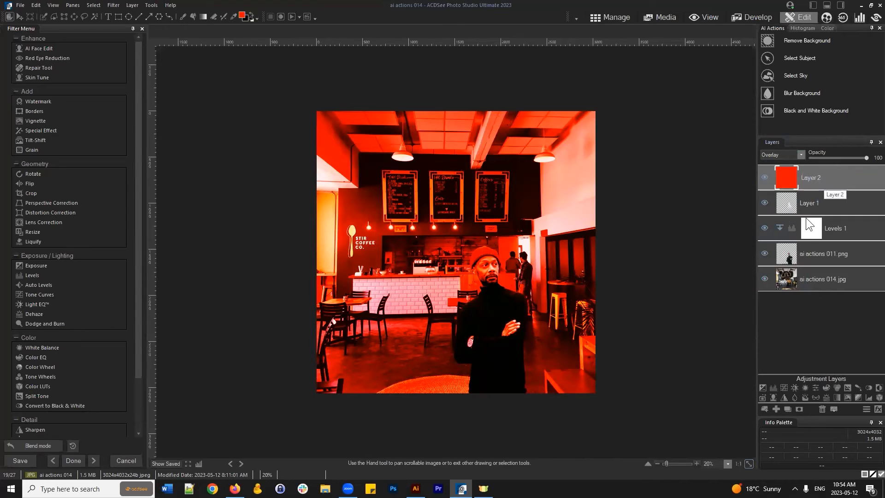
click(820, 202)
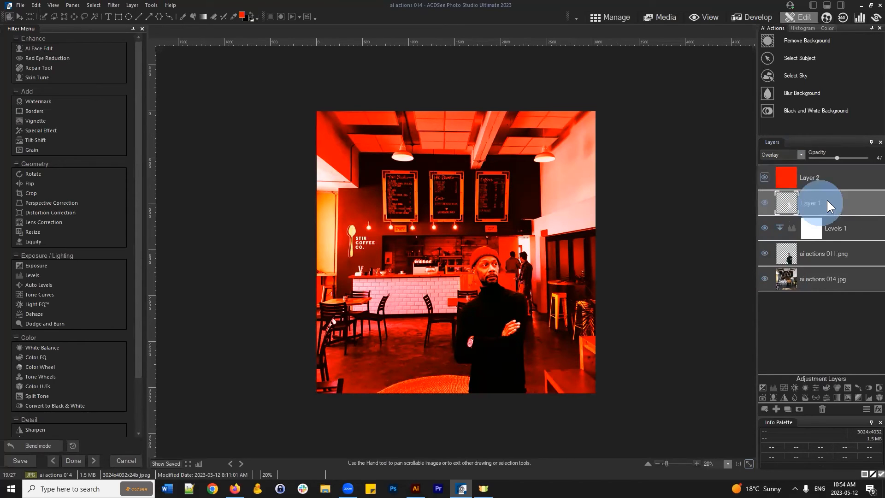
click(764, 177)
click(765, 201)
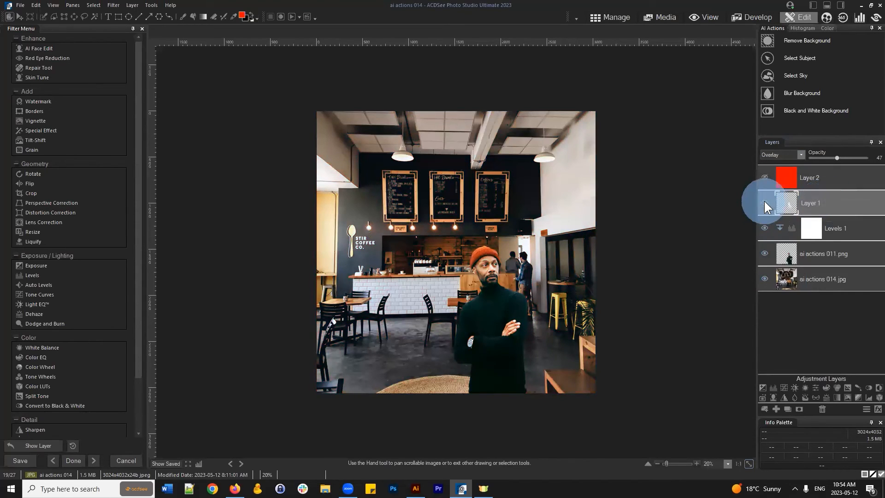
click(763, 201)
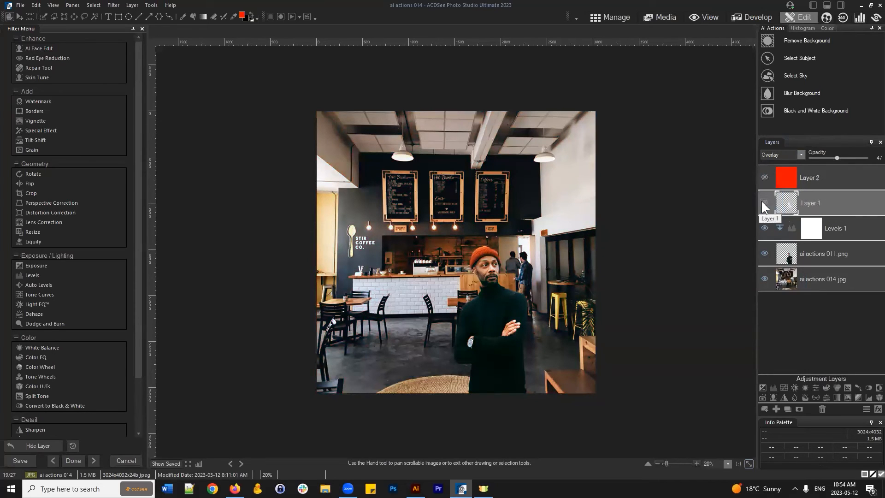
click(762, 201)
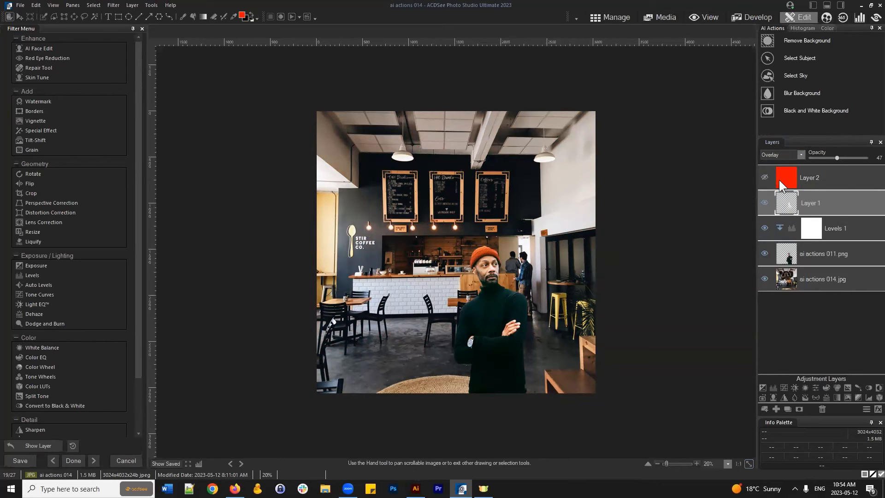
click(766, 202)
click(765, 202)
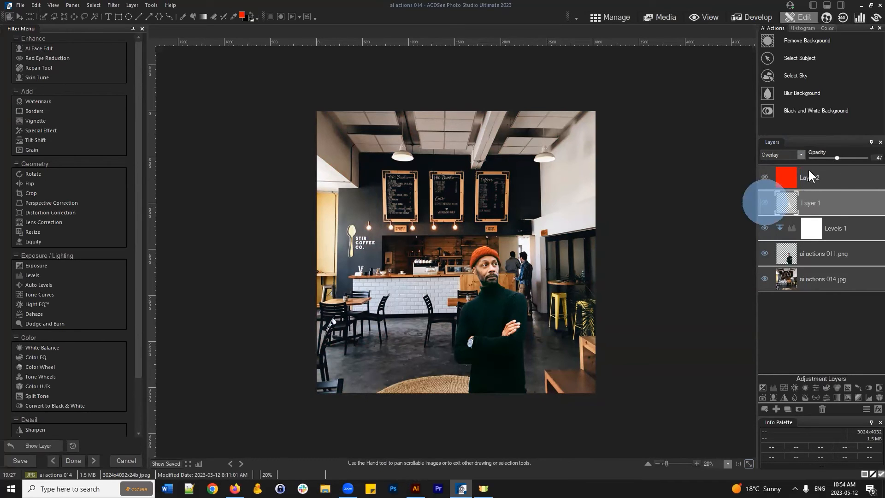
- Duplicate Layer 1 as Layer 1 copy 1 with Normal blend at 100% opacity
right_click(821, 188)
click(832, 180)
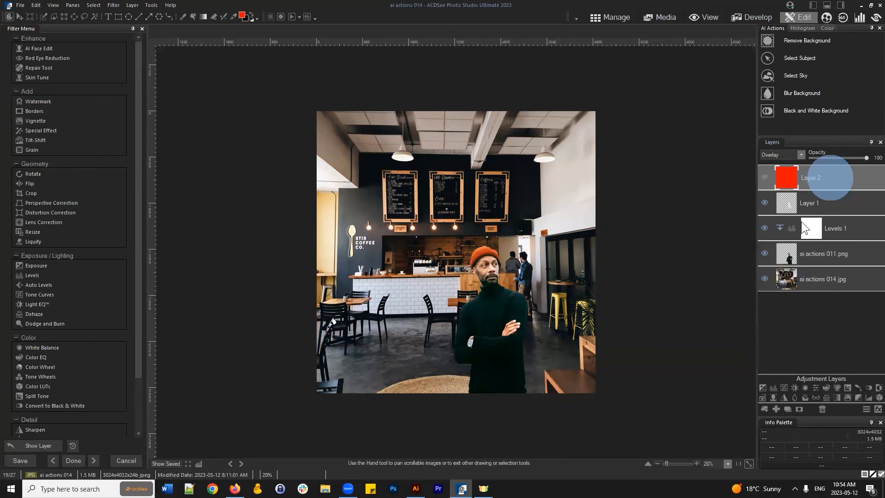
right_click(820, 203)
click(801, 222)
click(800, 155)
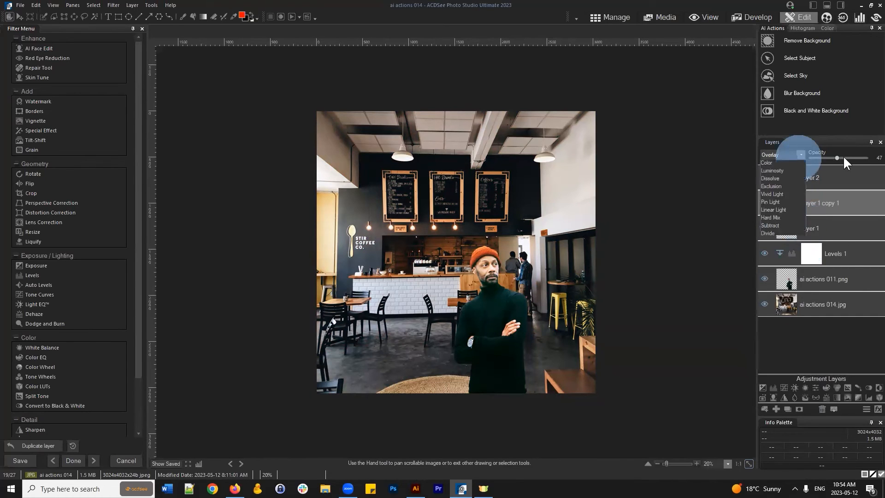
click(787, 164)
drag(838, 157, 868, 158)
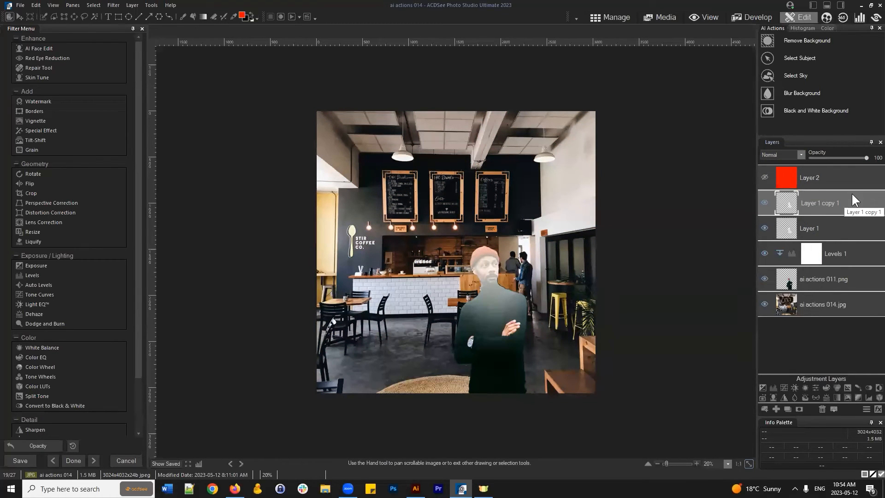
- Toggle Layer 1 copy 1 off and on twice to compare the result
click(765, 203)
click(766, 202)
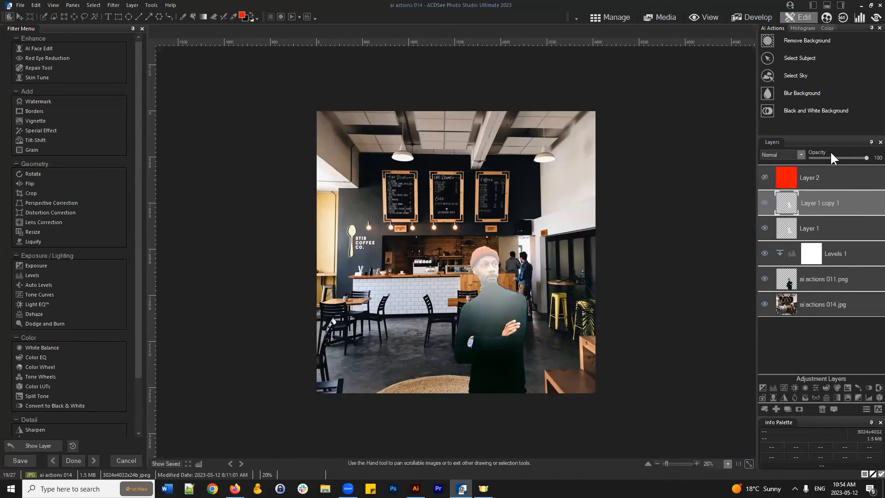
click(765, 202)
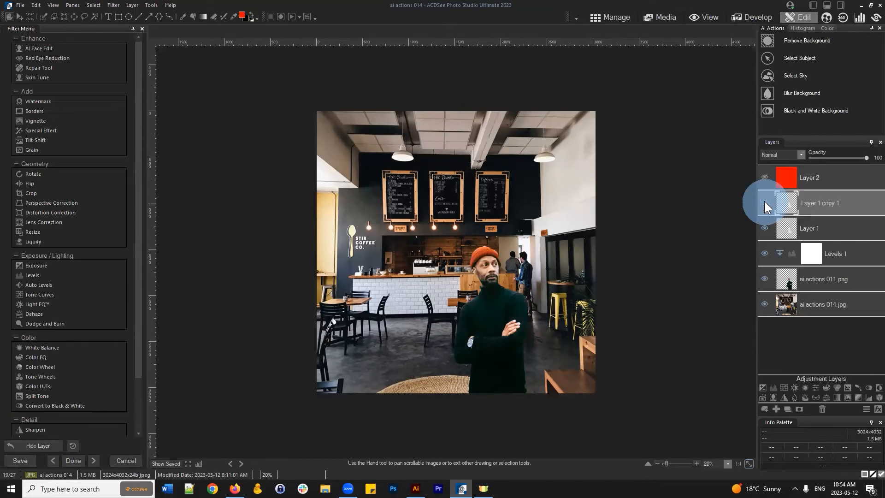
click(765, 205)
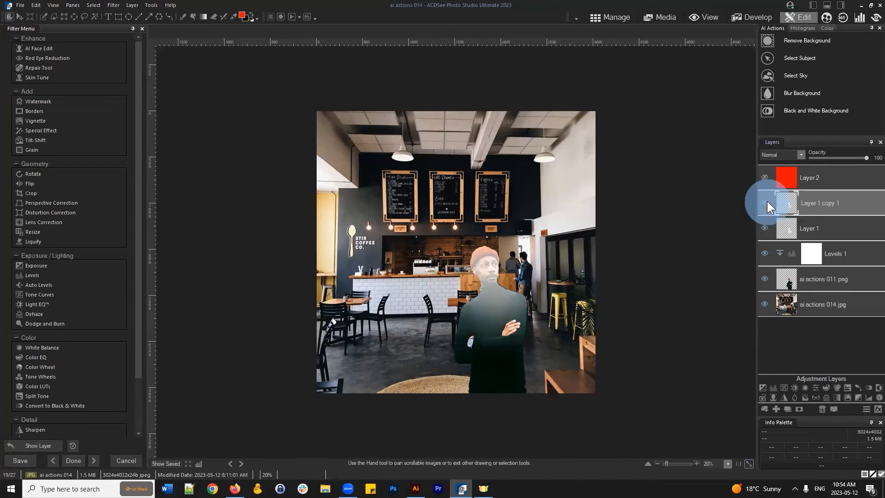
- Compare the image with Layer 1 copy 1 and Layer 1 hidden and shown
click(767, 203)
click(767, 203)
click(767, 203)
click(818, 228)
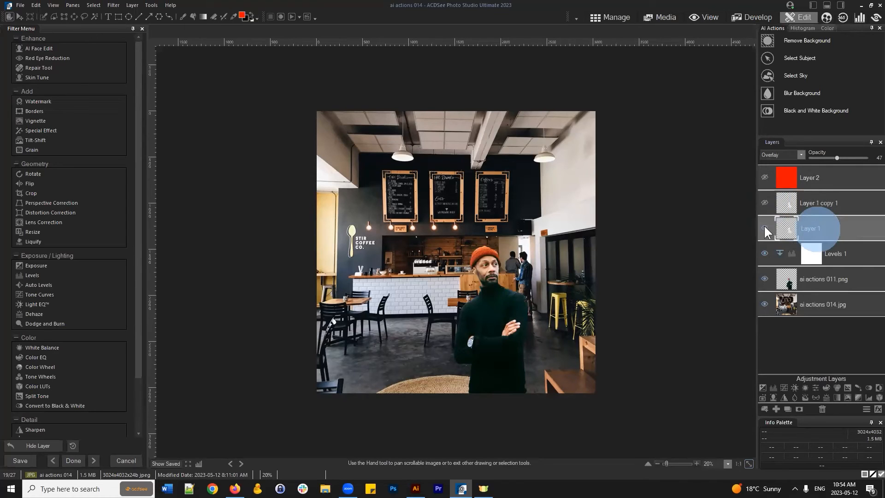
click(765, 225)
click(766, 226)
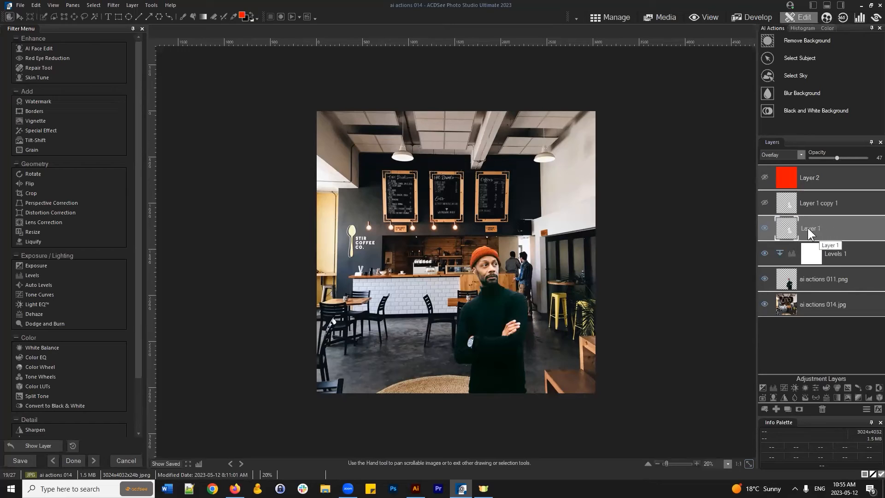
click(766, 227)
click(767, 227)
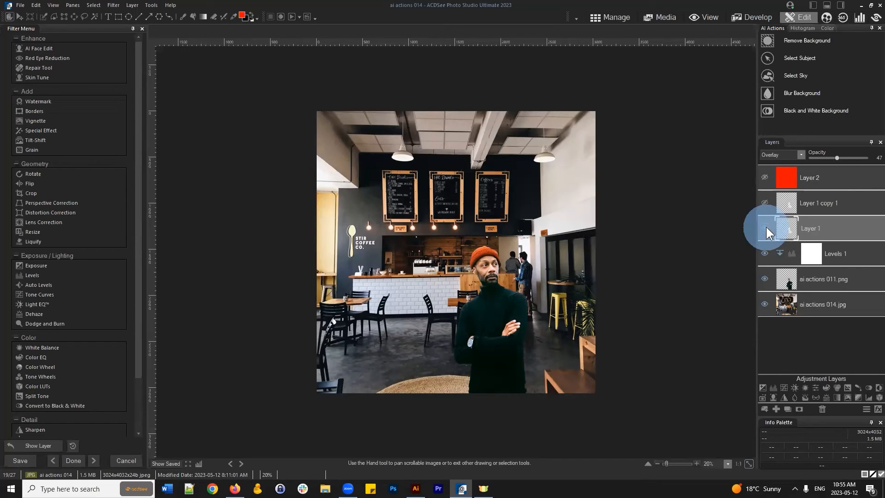
- Delete Layer 1 copy 1 and the red Layer 2, then select ai actions 014.jpg
click(834, 206)
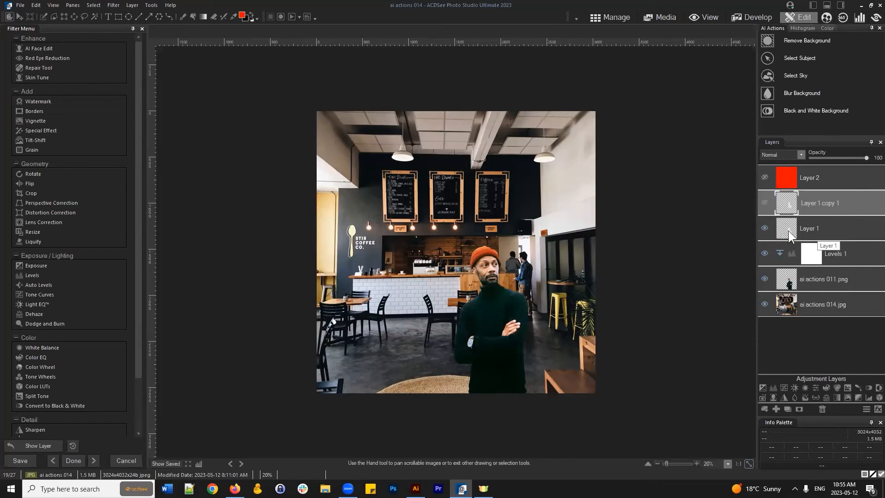
click(822, 406)
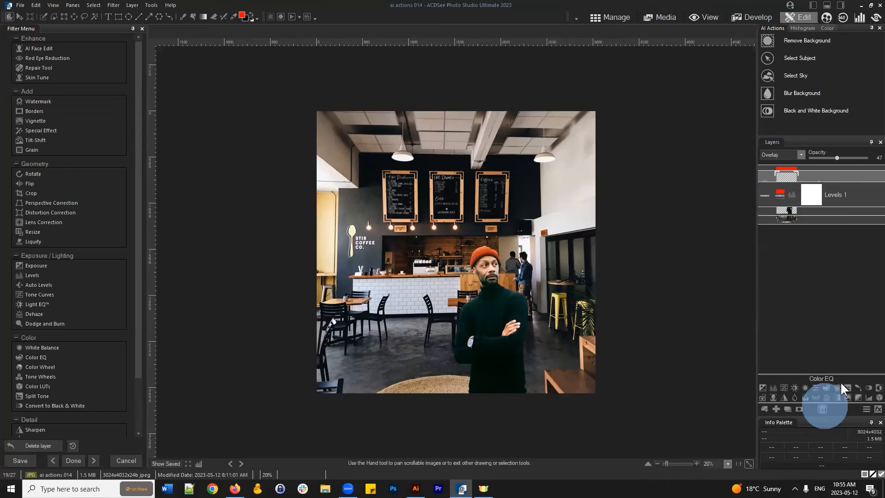
click(808, 185)
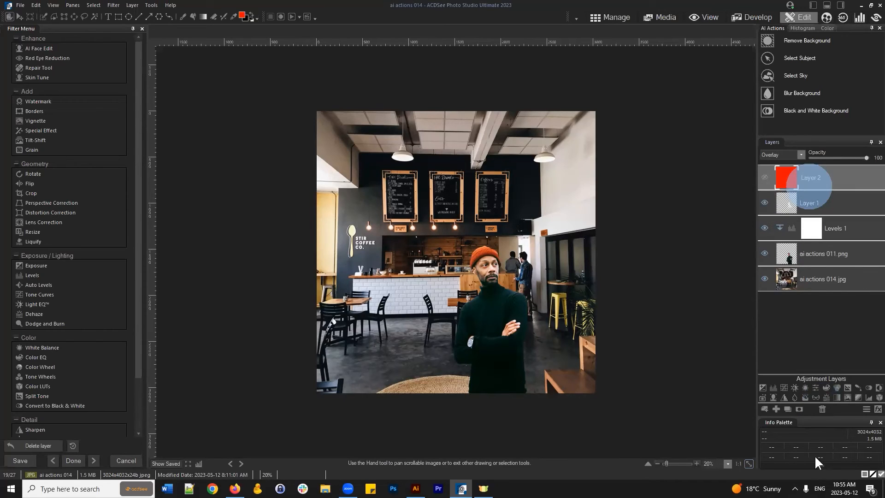
click(823, 410)
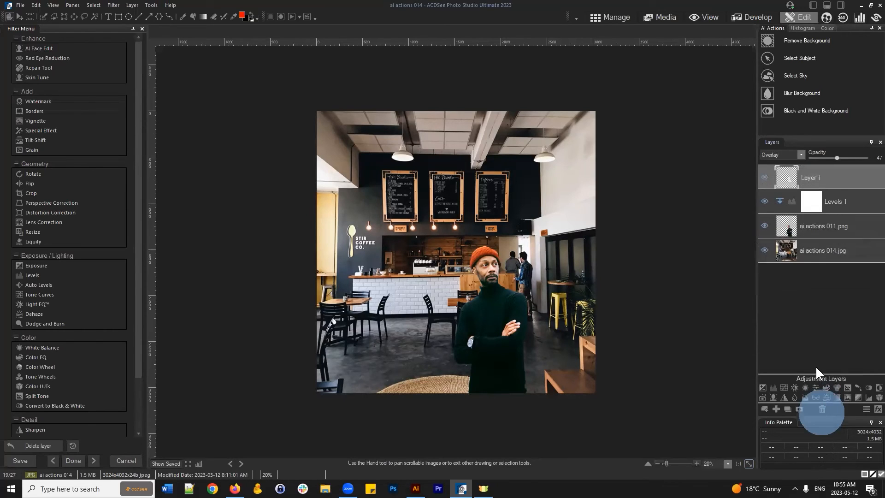
click(846, 259)
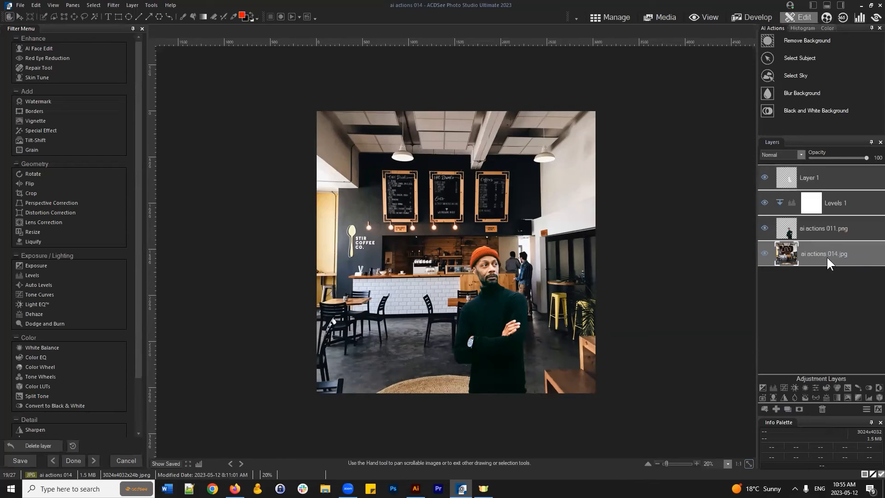
- Duplicate the ai actions 014.jpg layer and rename the copy 'blur'
click(821, 256)
click(788, 409)
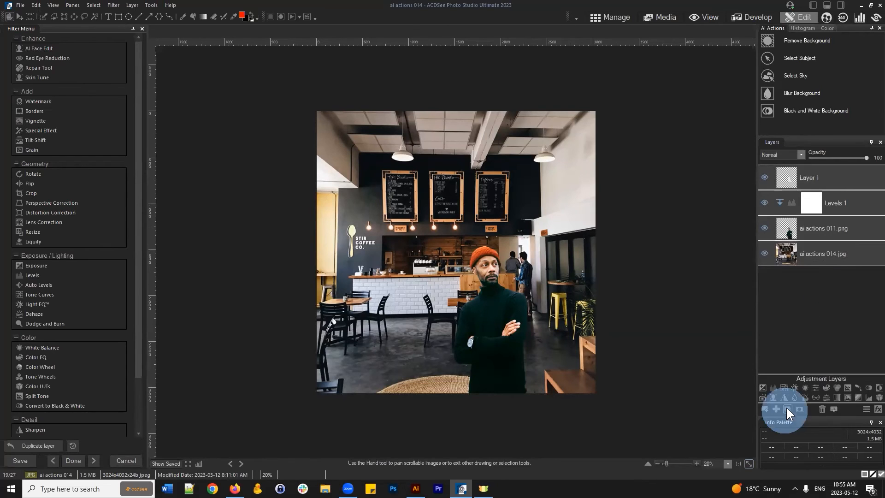
right_click(825, 253)
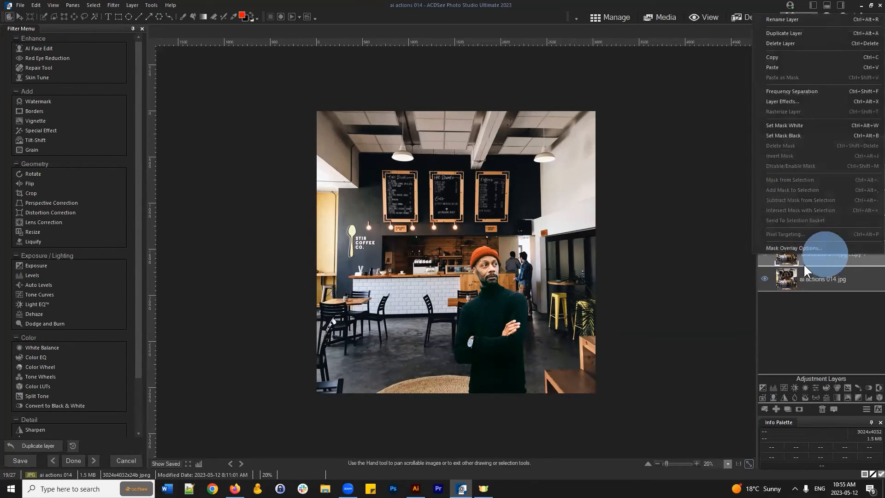
click(793, 19)
text(blur)
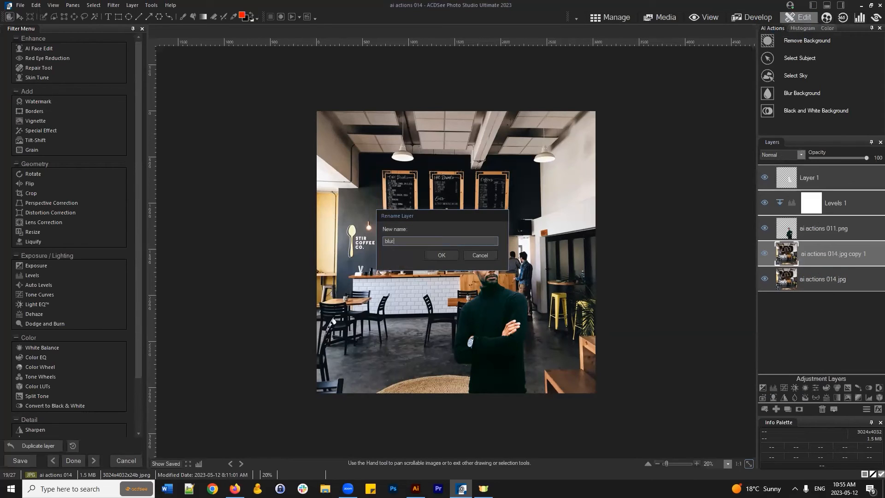
key(Return)
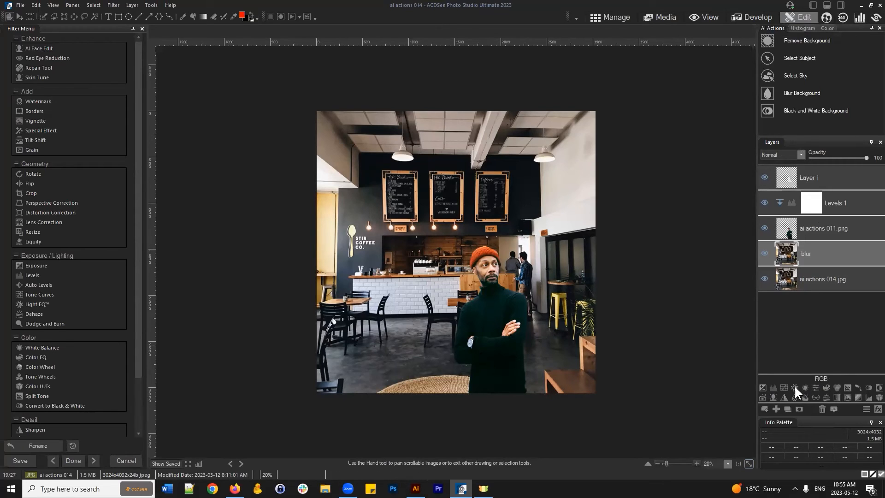
- Rectangle-select the upper half of the photo and add a Blur 1 adjustment masked to it
click(63, 17)
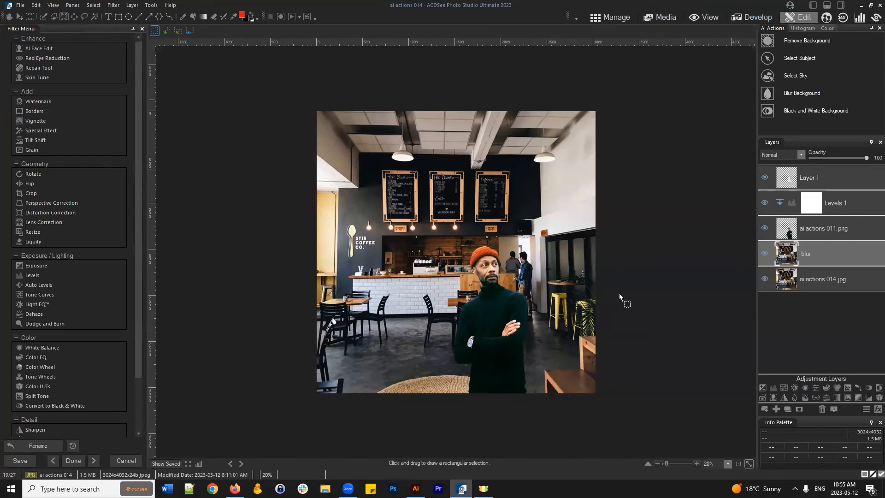
drag(293, 100, 616, 289)
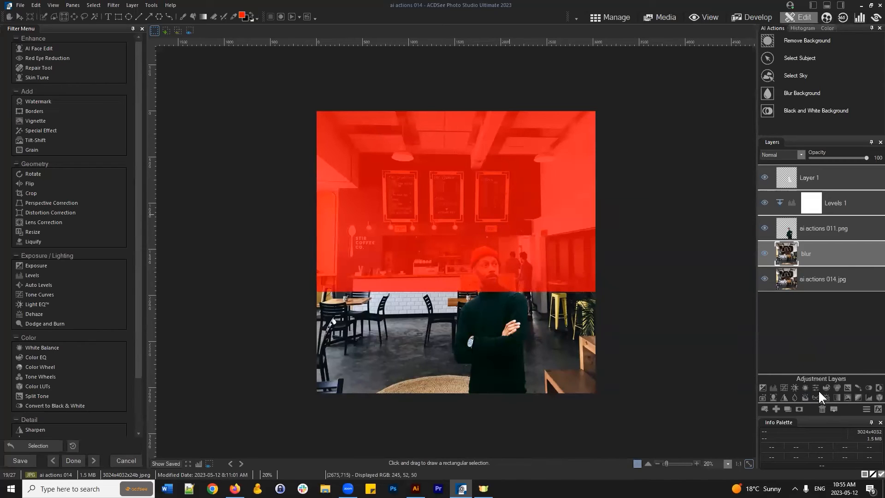
click(795, 397)
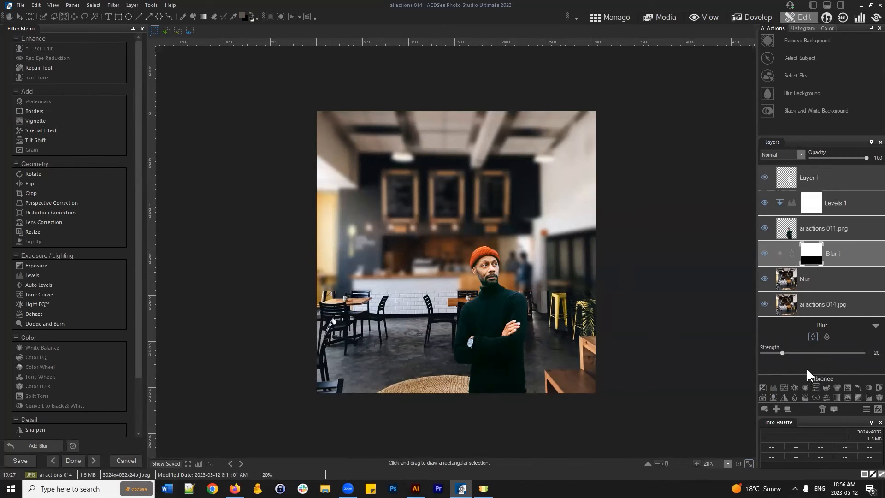
click(815, 252)
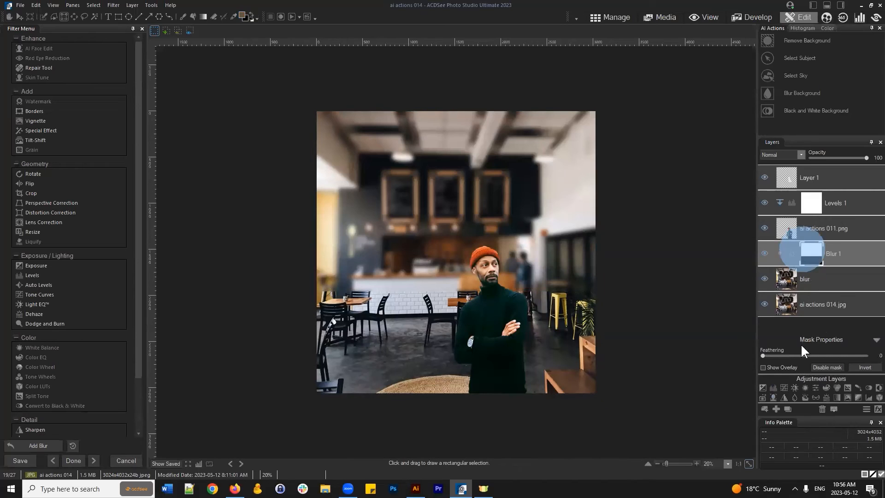
- Set the Blur 1 mask feathering to 100 after trying 0
drag(762, 352, 869, 355)
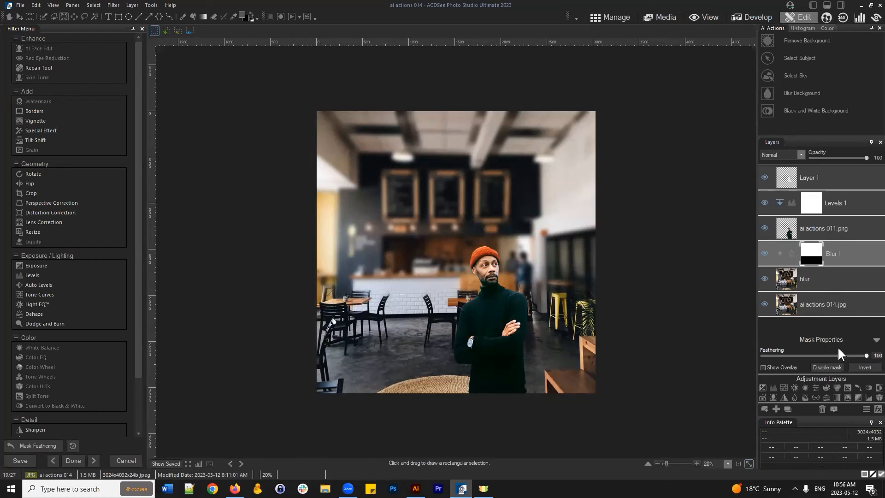
drag(837, 354, 633, 350)
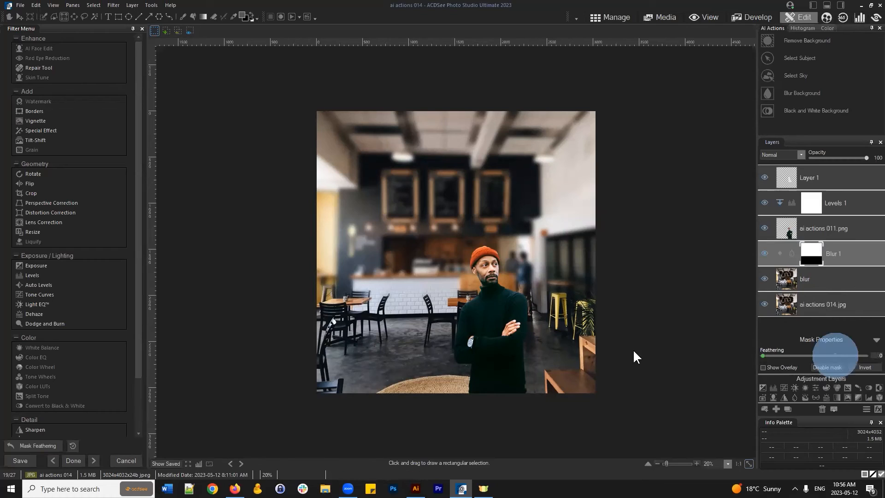
double_click(764, 355)
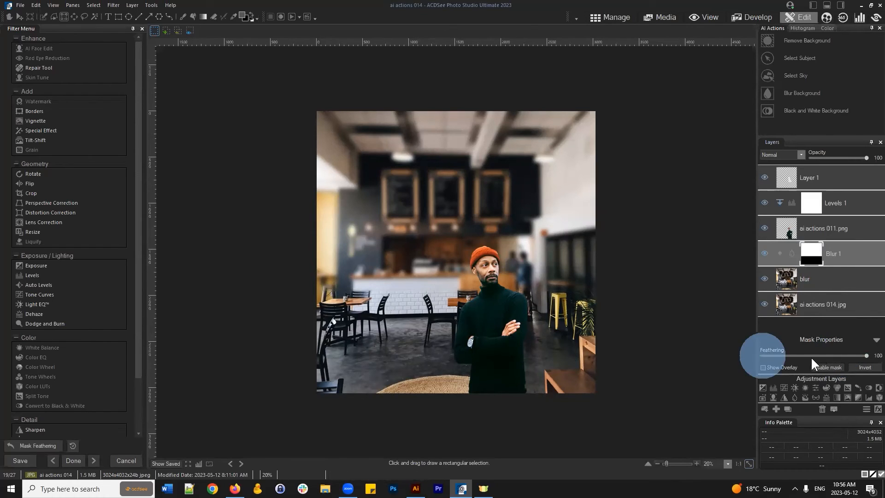
drag(865, 353, 616, 361)
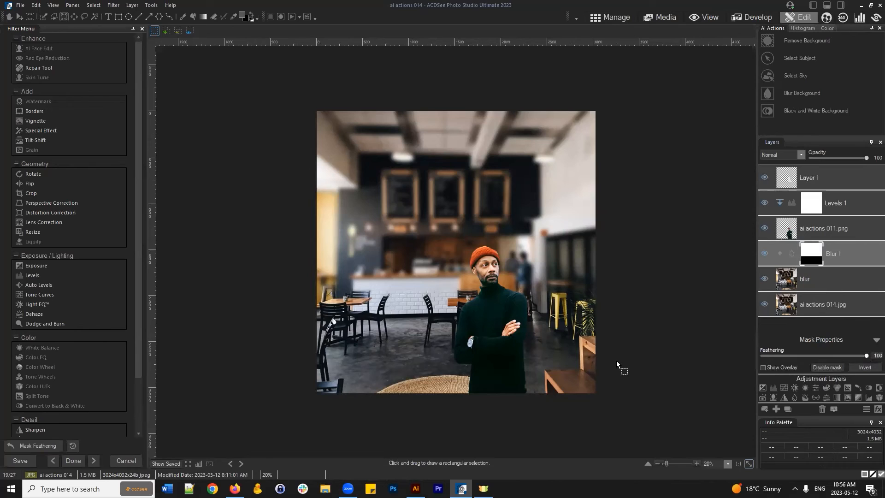
double_click(762, 356)
- Lower the Blur 1 strength from 20 to 5 and select its mask for editing
click(789, 256)
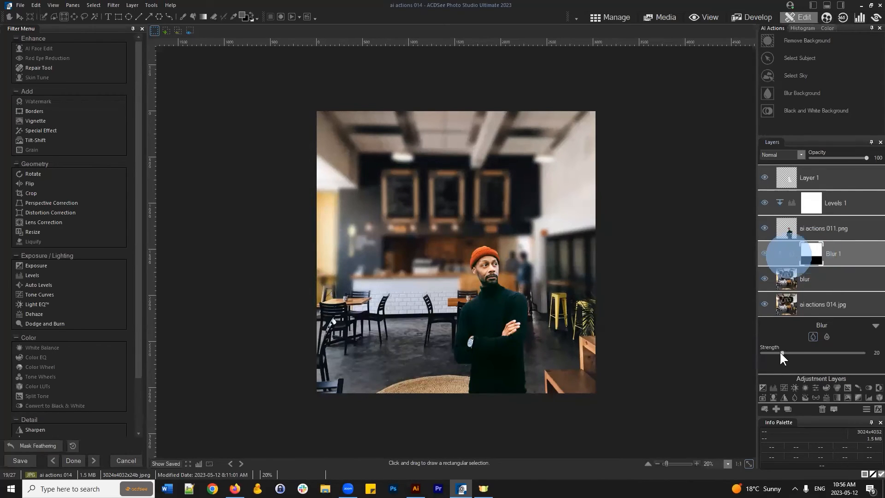
drag(781, 352, 766, 351)
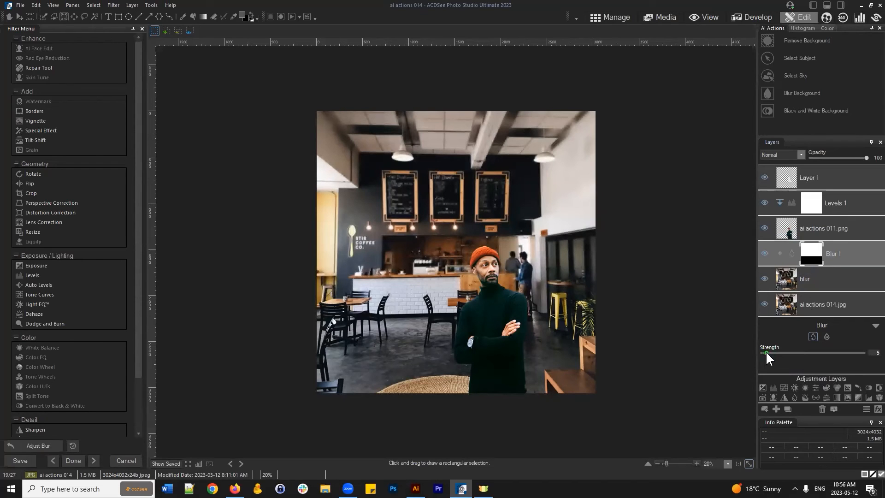
click(811, 251)
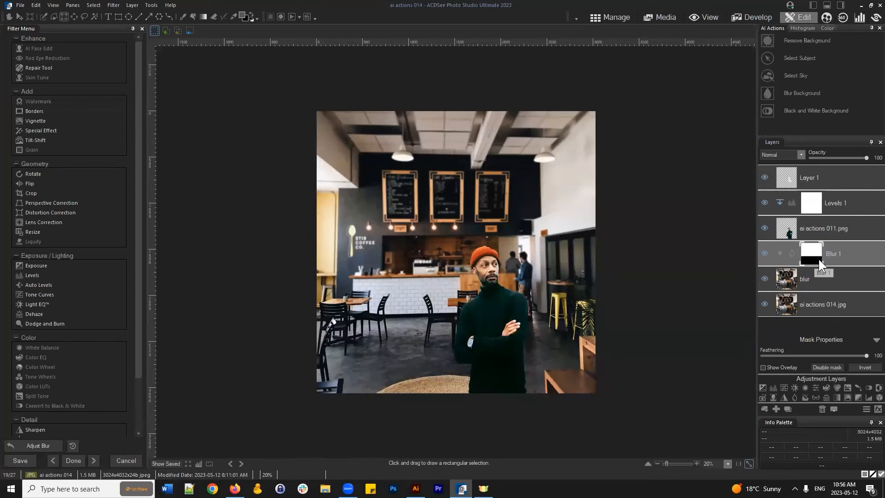
- Paint the lower background onto the Blur 1 mask with a 39-opacity brush
click(251, 11)
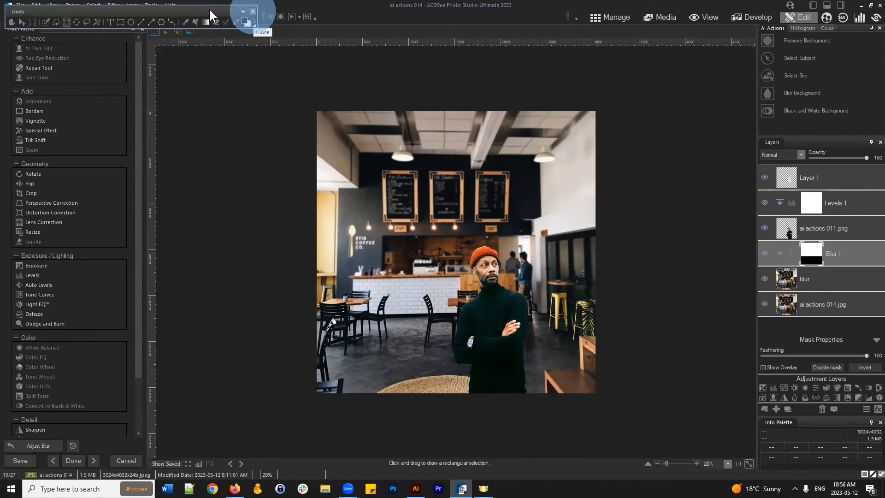
drag(208, 8, 198, 40)
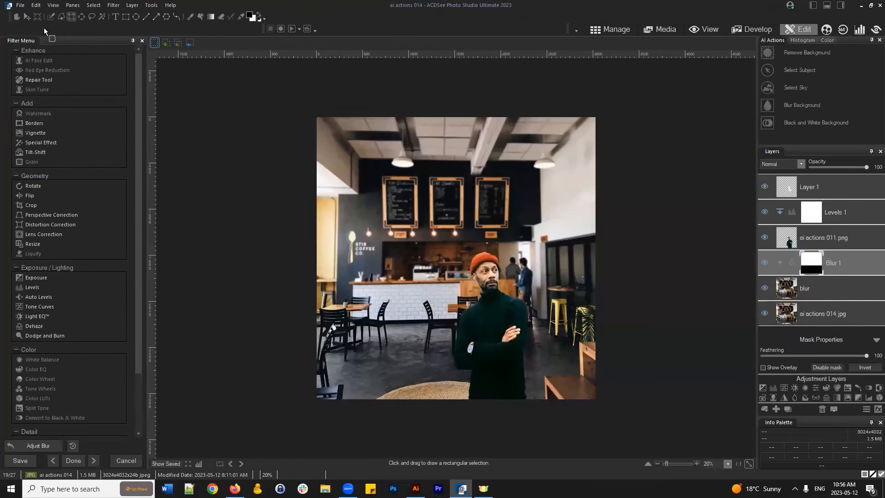
drag(8, 17, 14, 17)
click(191, 17)
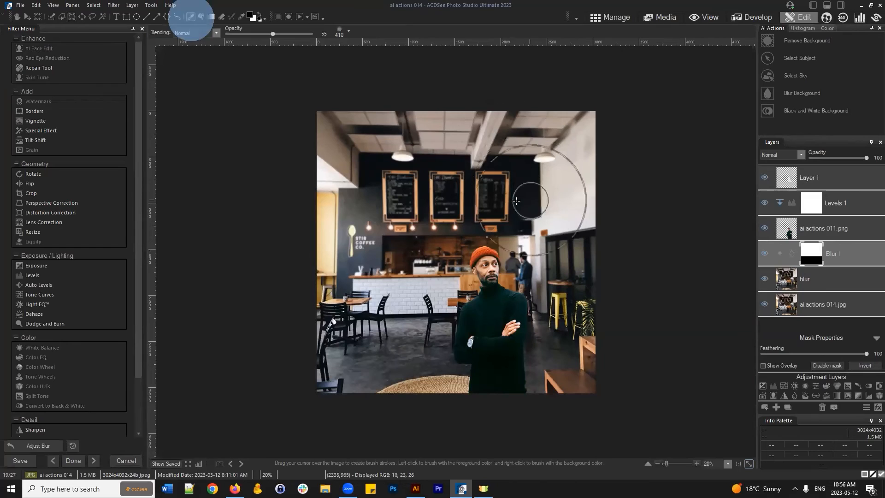
click(257, 34)
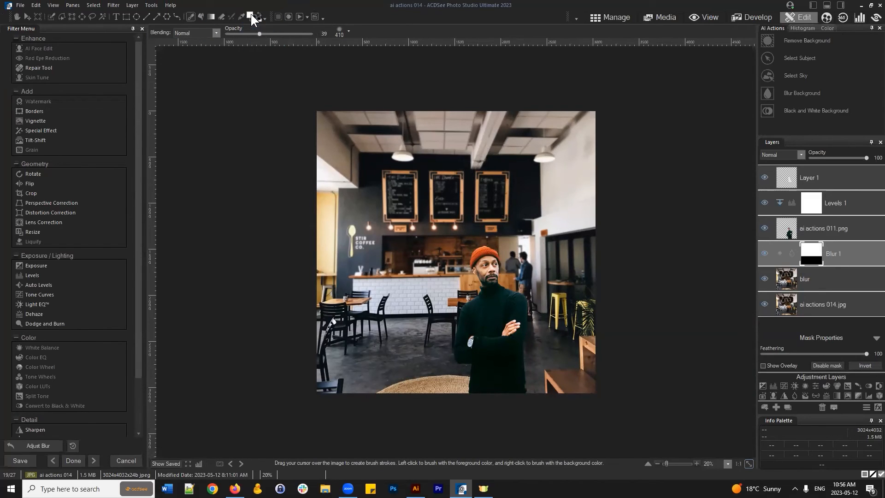
mouse_move(424, 295)
mouse_down()
mouse_move(353, 287)
mouse_move(406, 298)
mouse_move(514, 282)
mouse_move(509, 270)
mouse_move(497, 285)
mouse_move(507, 269)
mouse_move(434, 268)
mouse_up()
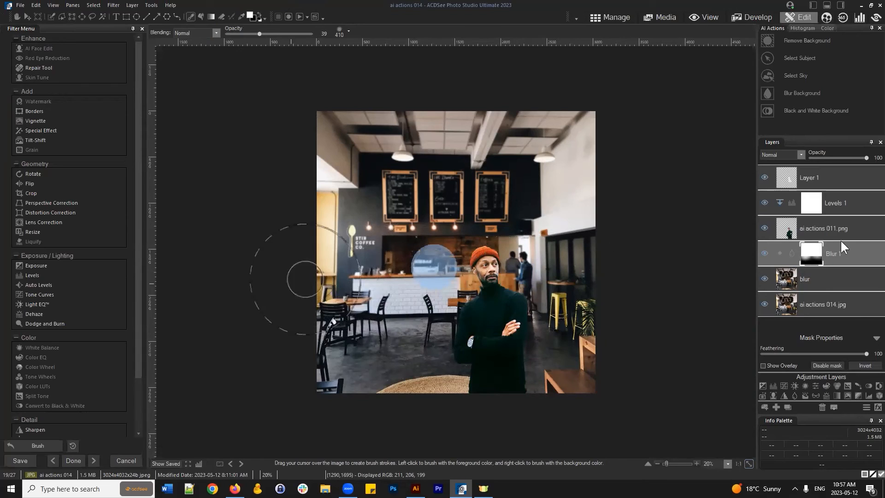
- Set the Blur 1 layer's opacity to 93
right_click(811, 256)
click(818, 257)
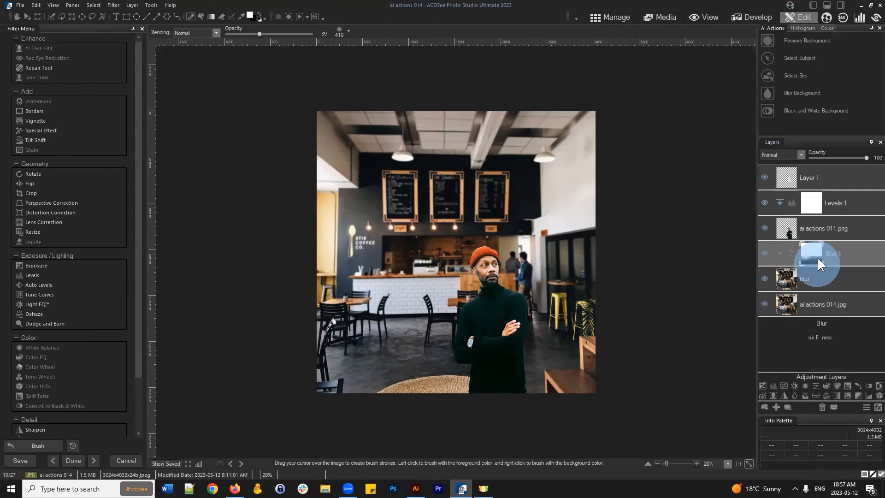
click(818, 259)
click(843, 258)
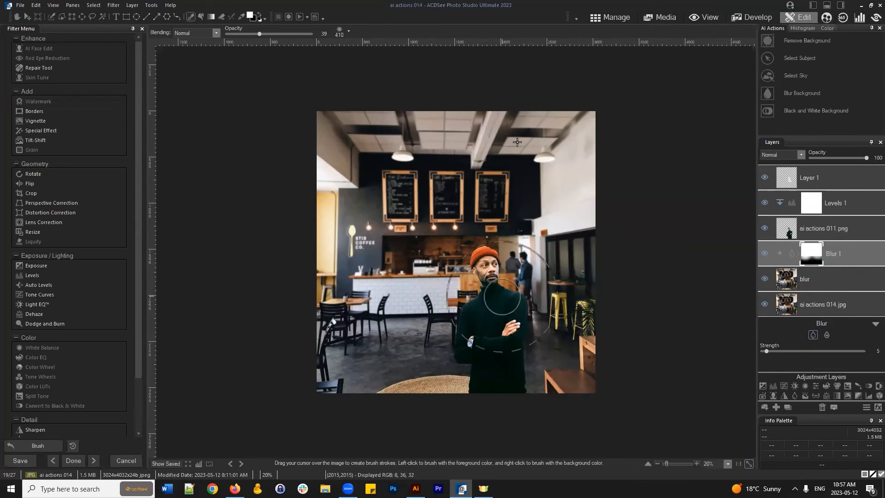
click(865, 158)
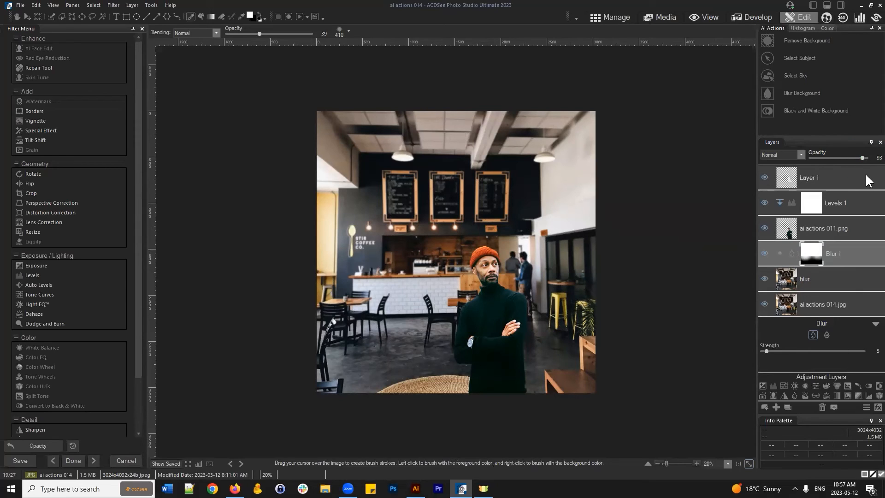
click(876, 325)
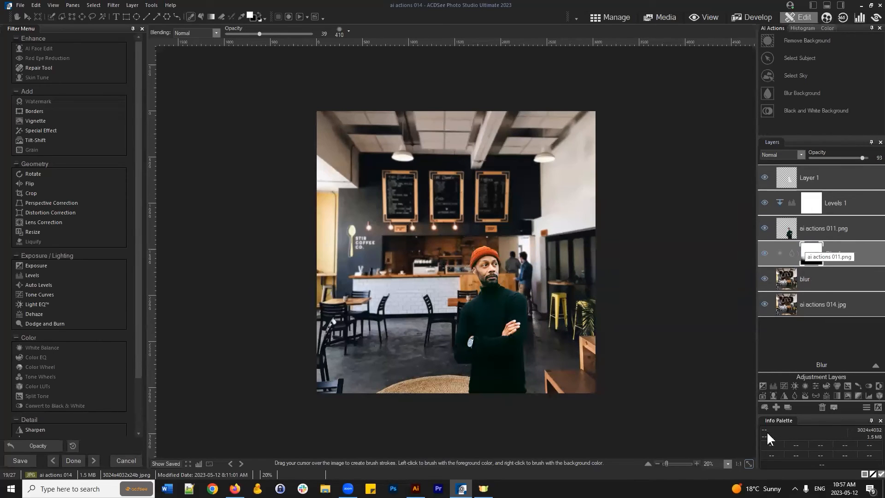
click(804, 341)
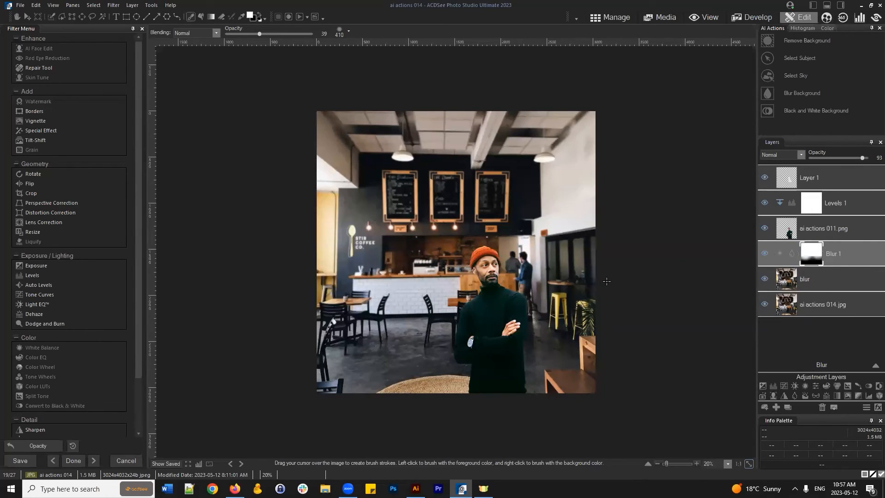
click(839, 276)
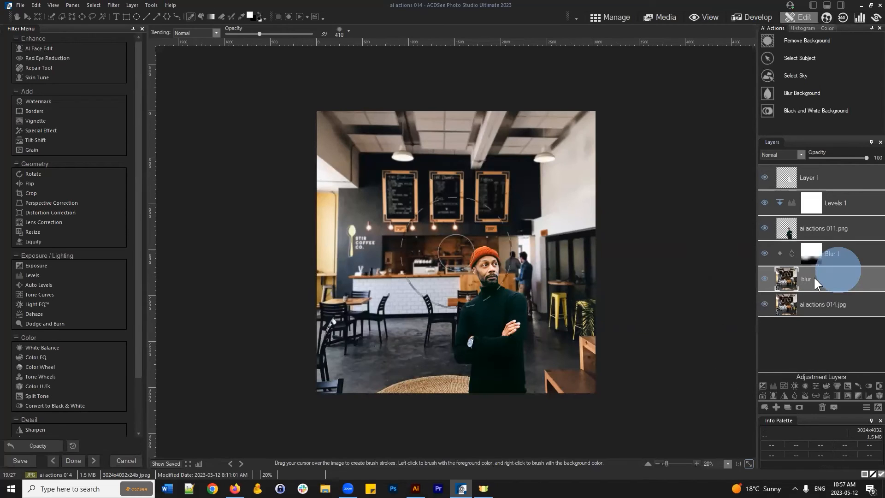
click(72, 17)
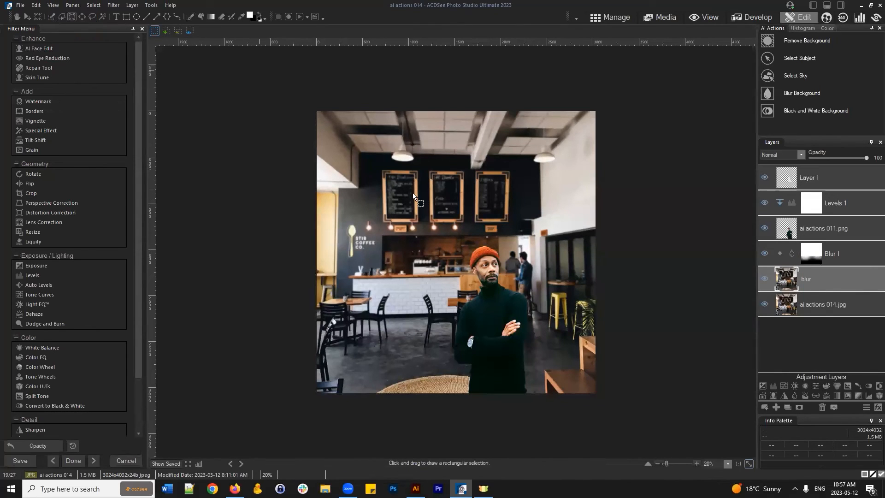
drag(259, 71, 610, 301)
drag(636, 176, 481, 278)
drag(481, 87, 394, 237)
drag(397, 419, 497, 83)
drag(643, 86, 214, 261)
click(245, 266)
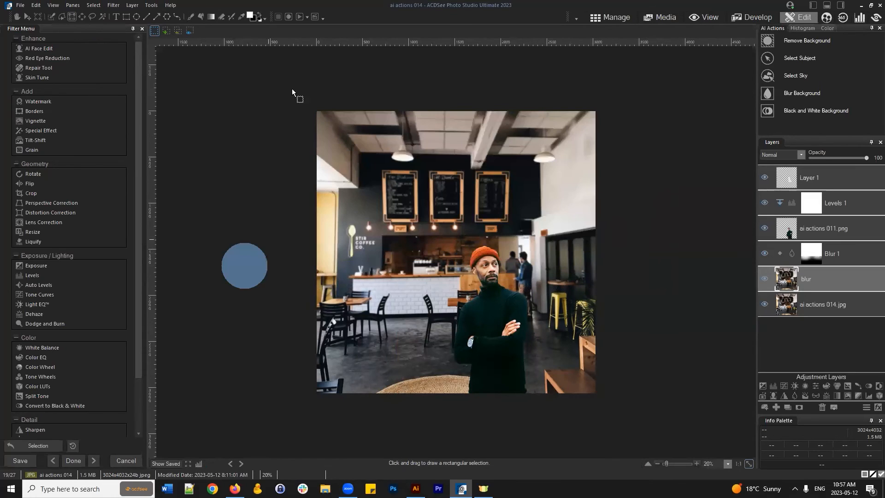
drag(292, 89, 613, 264)
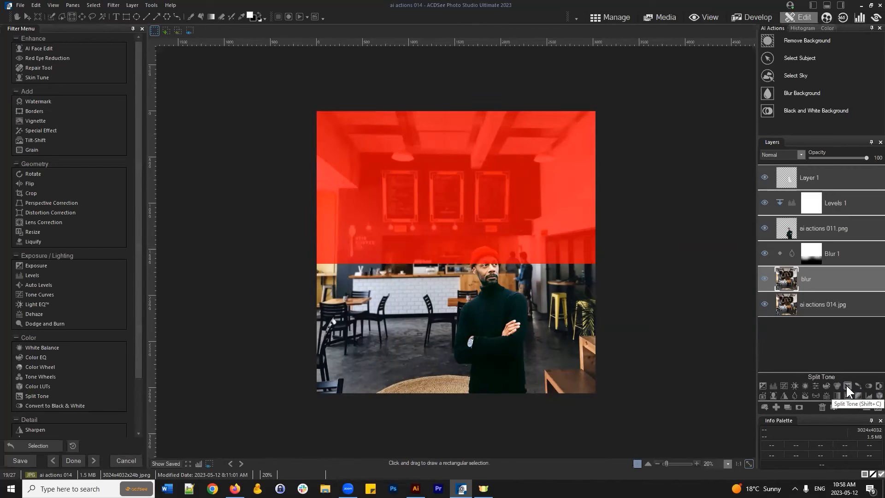
click(846, 386)
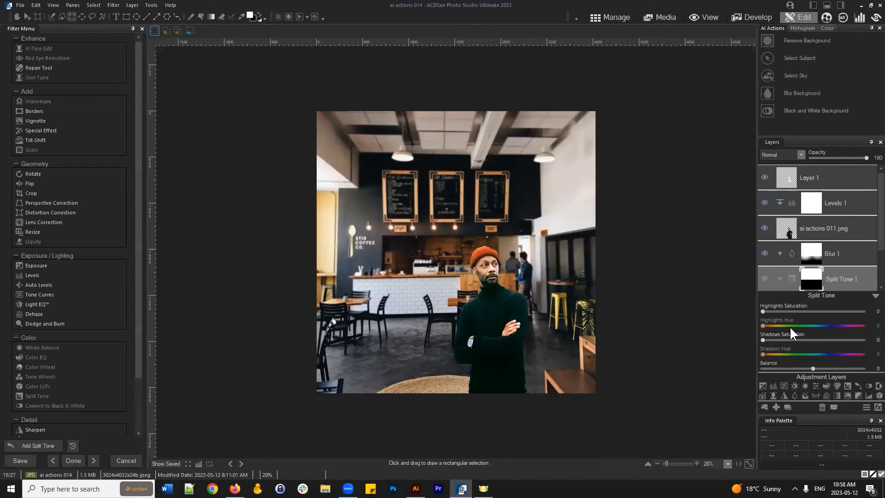
drag(762, 326, 807, 312)
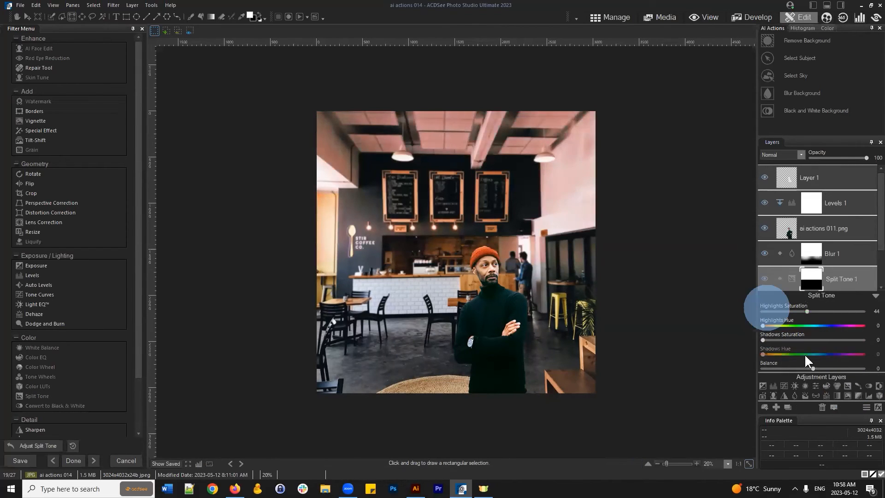
drag(763, 354, 832, 353)
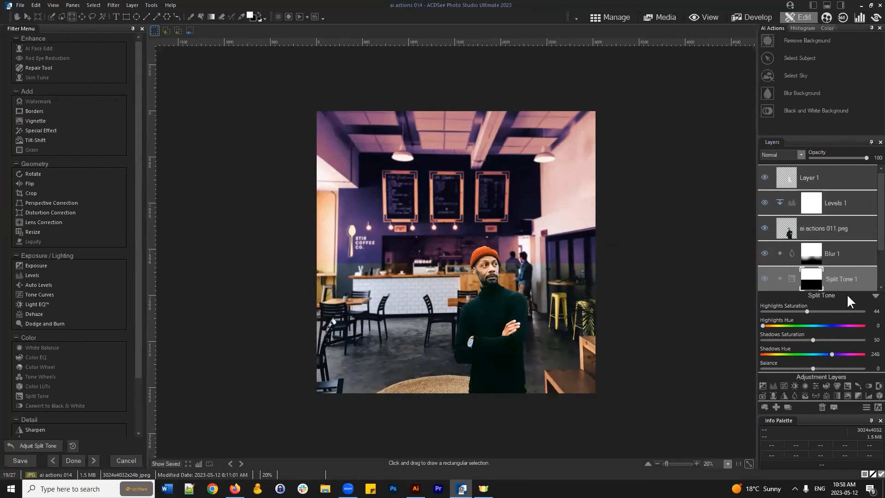
click(875, 297)
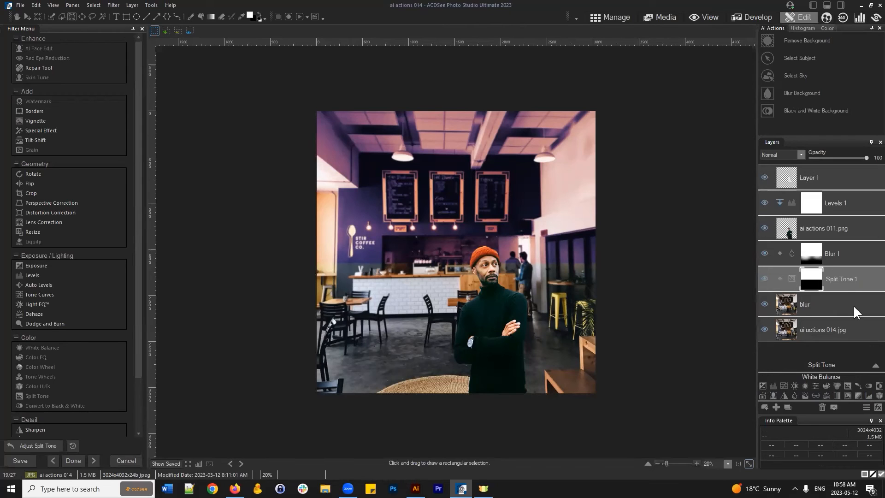
drag(840, 276, 822, 407)
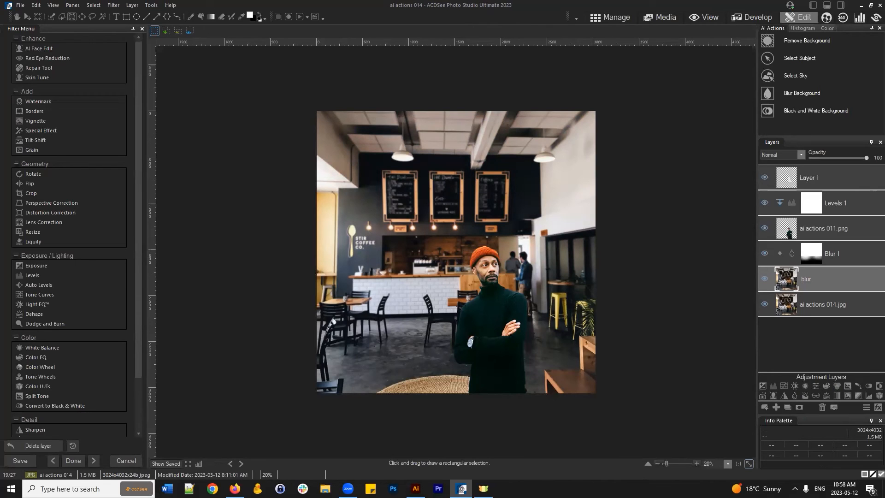
- Add a new blank Layer 2 at the top after checking Layer 1's overlay effect
click(821, 179)
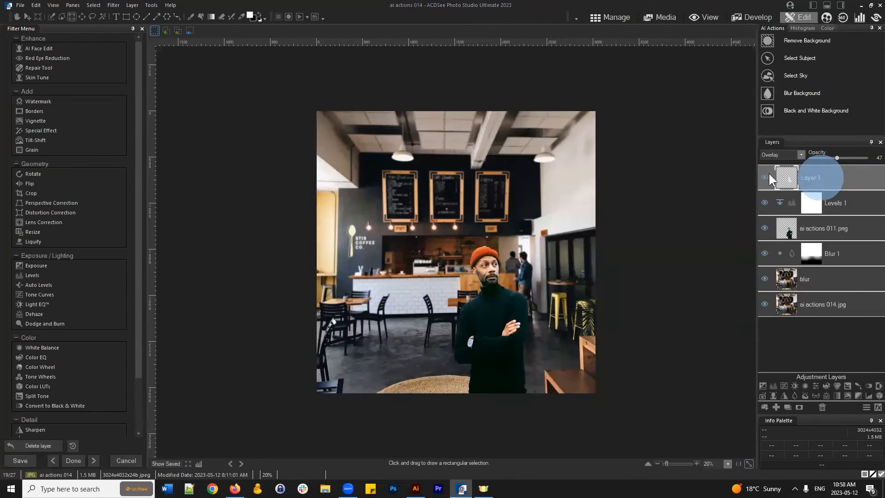
click(765, 177)
click(766, 178)
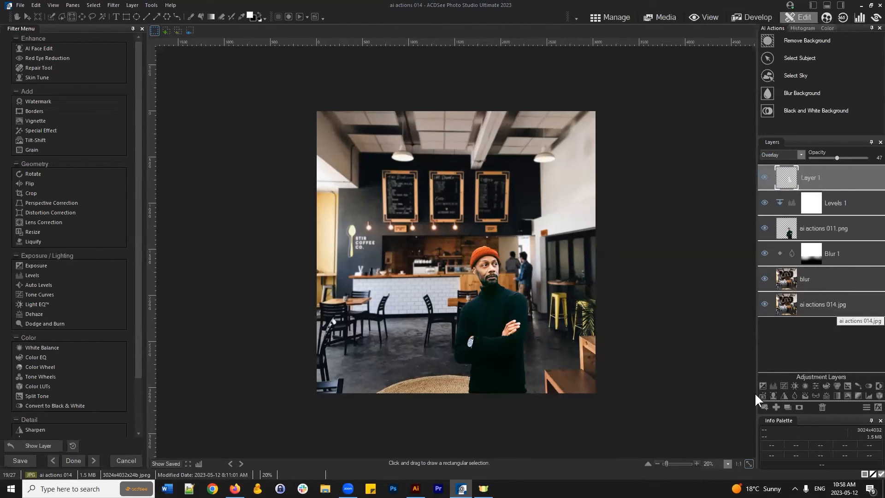
click(776, 407)
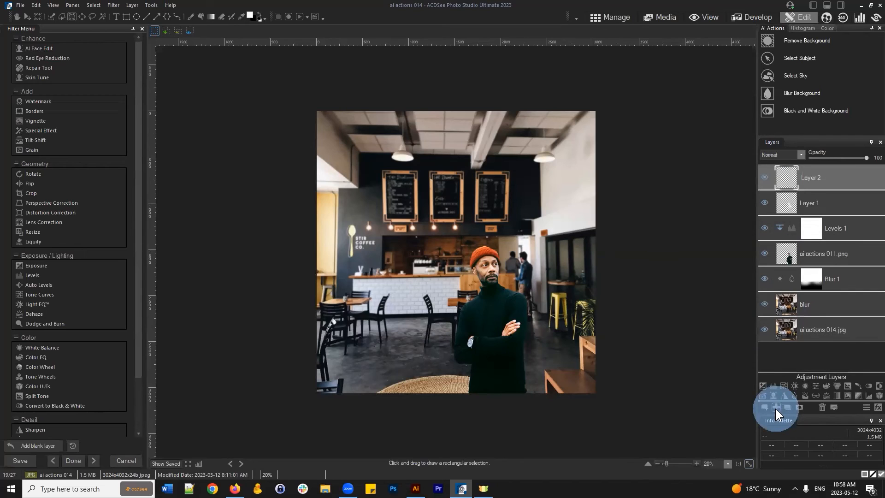
click(825, 181)
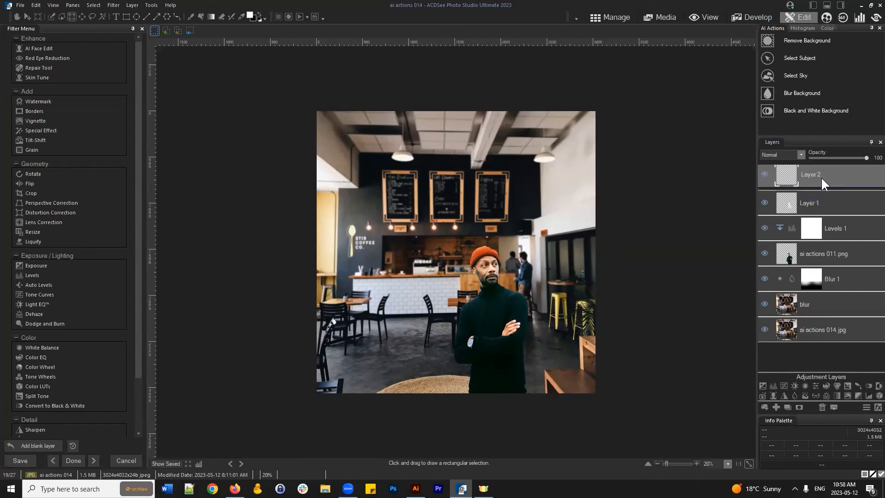
- Auto-select the man as the subject from the ai actions 011.png cutout, with Layer 2 active
click(822, 260)
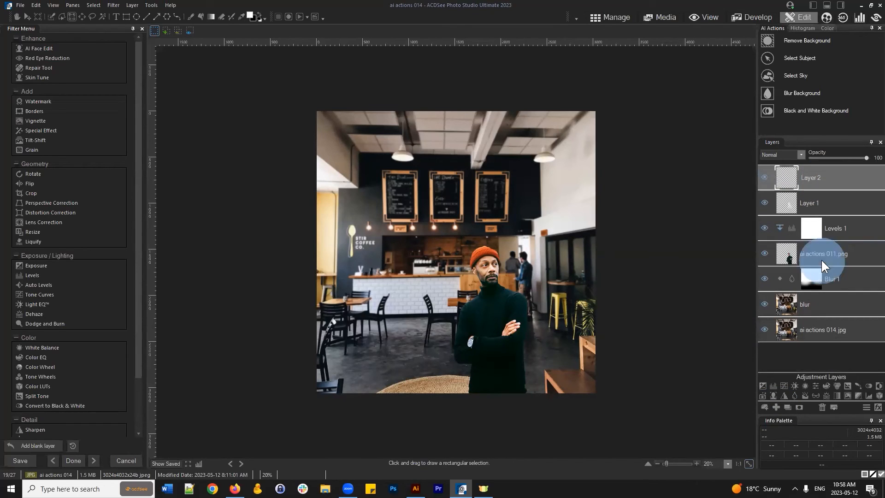
click(764, 251)
click(764, 250)
click(764, 250)
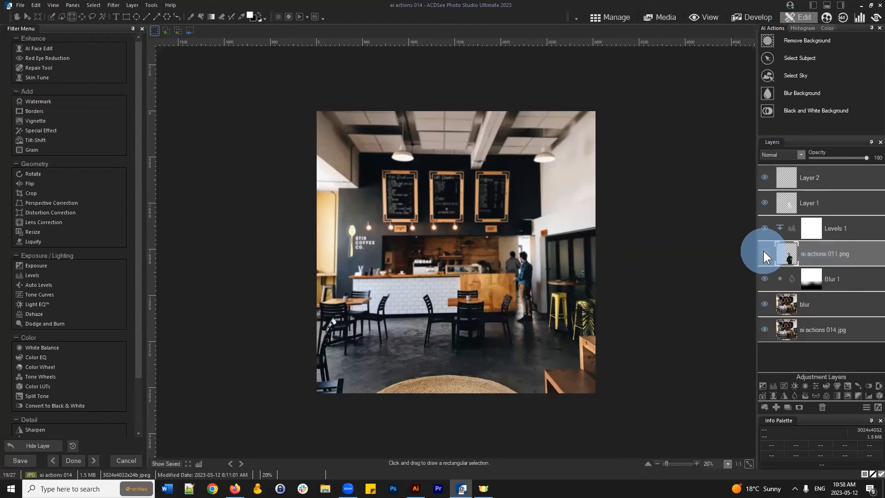
click(764, 251)
click(763, 250)
click(764, 251)
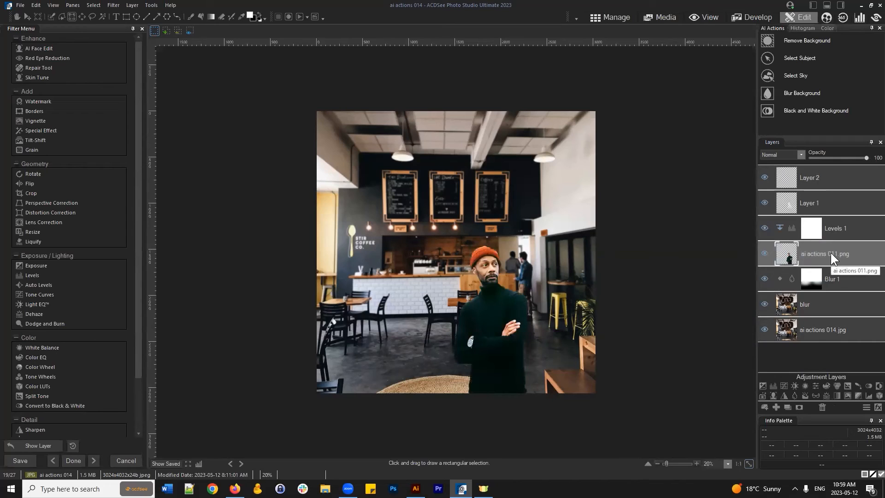
click(794, 58)
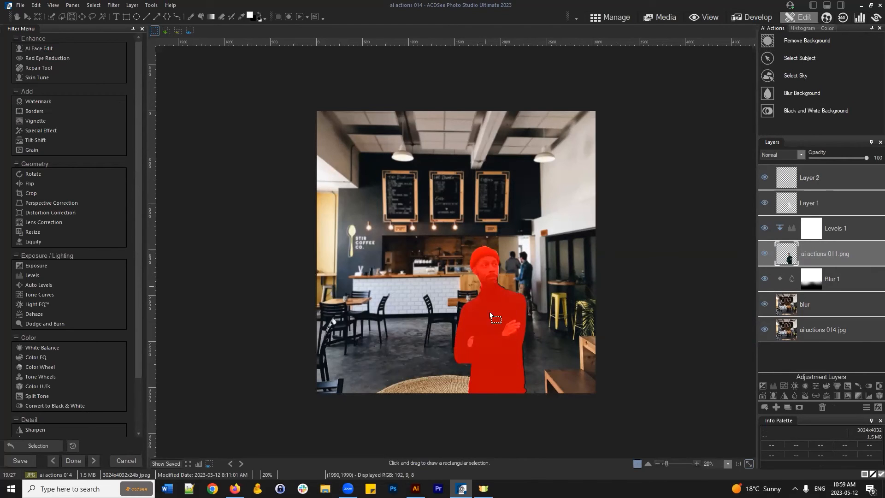
click(764, 253)
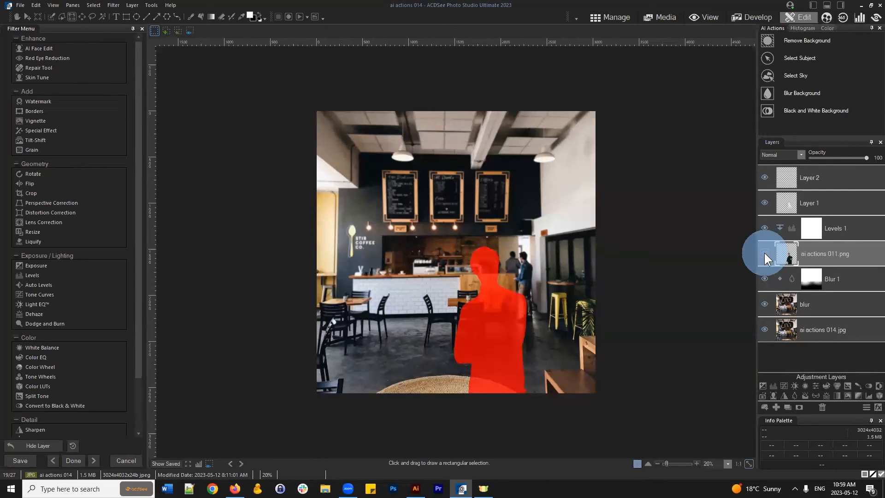
click(765, 252)
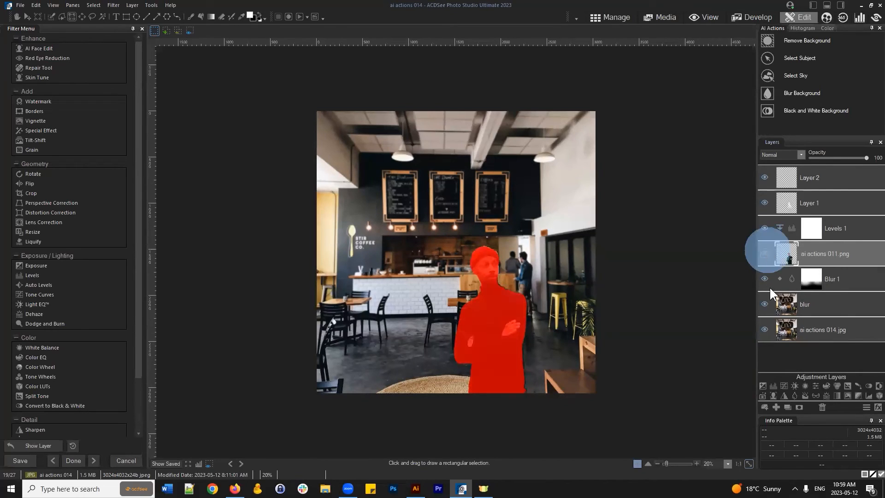
click(819, 181)
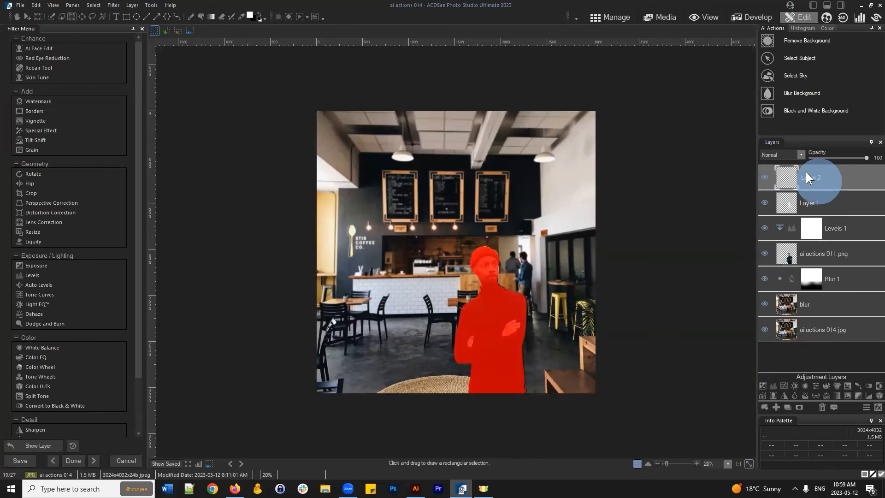
click(765, 177)
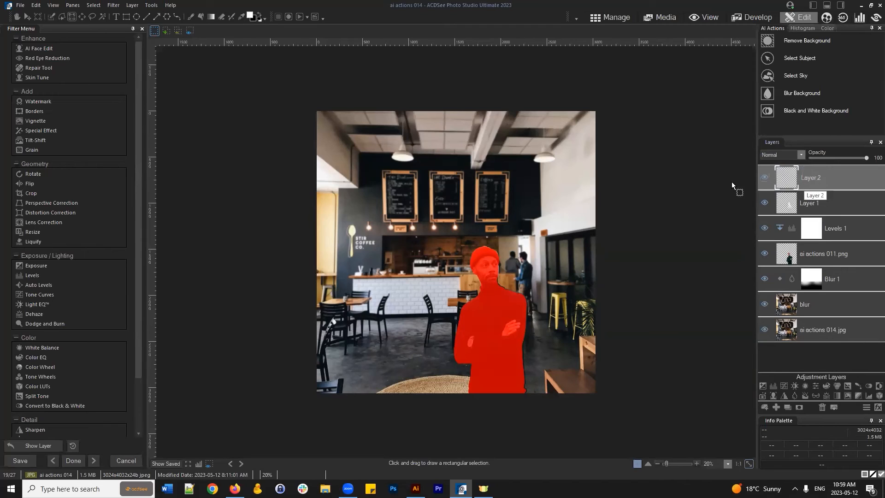
click(190, 17)
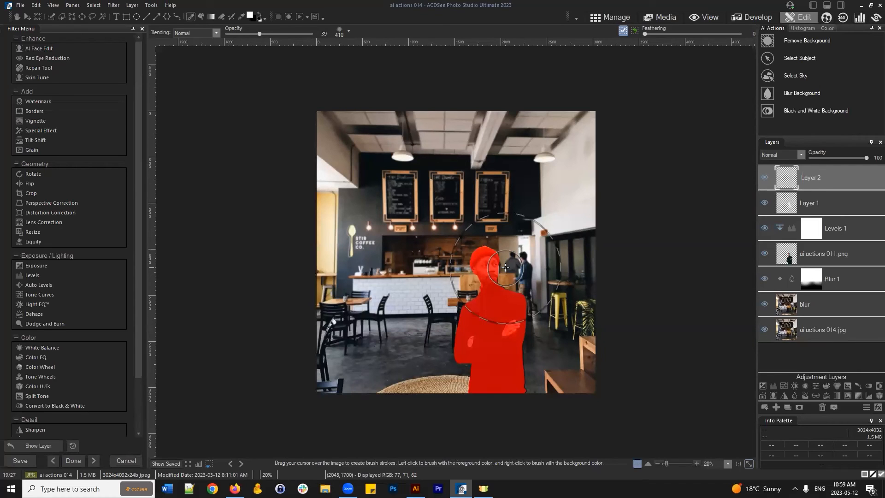
- Switch the paint colour to blue and brush over the man's head and figure on Layer 2
mouse_move(489, 242)
mouse_down()
mouse_move(507, 269)
mouse_move(487, 249)
mouse_move(497, 278)
mouse_up()
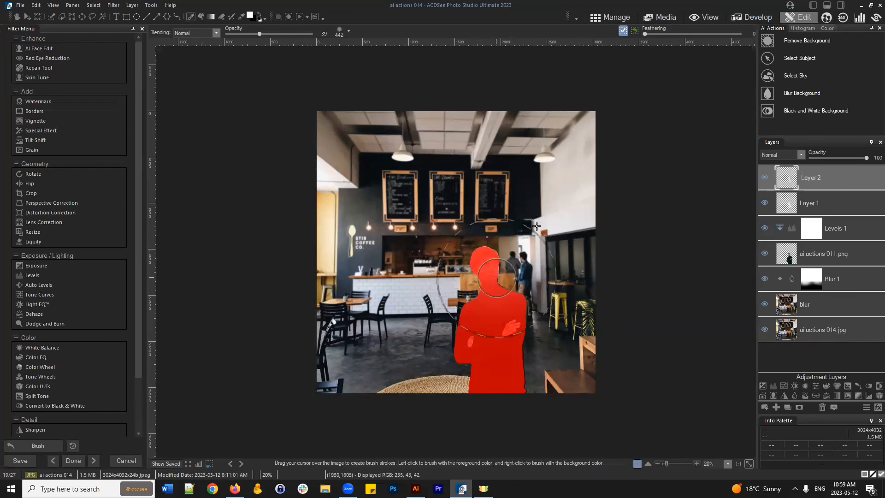
click(250, 15)
click(405, 196)
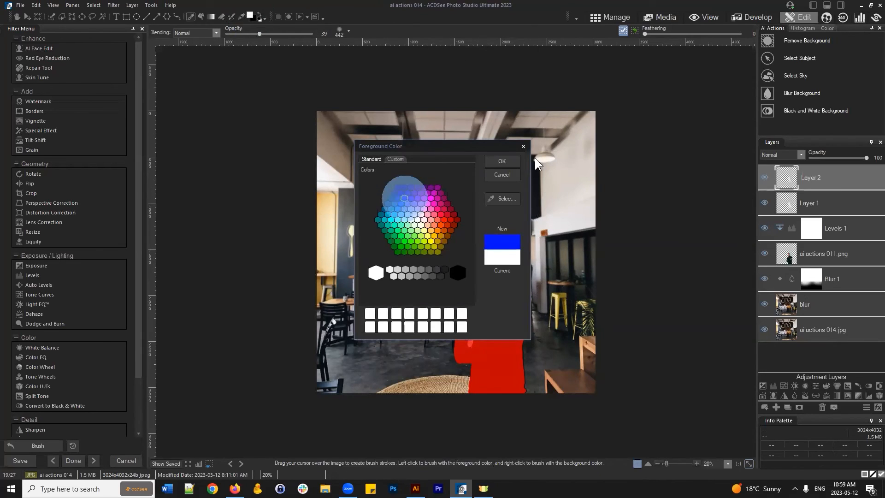
click(503, 159)
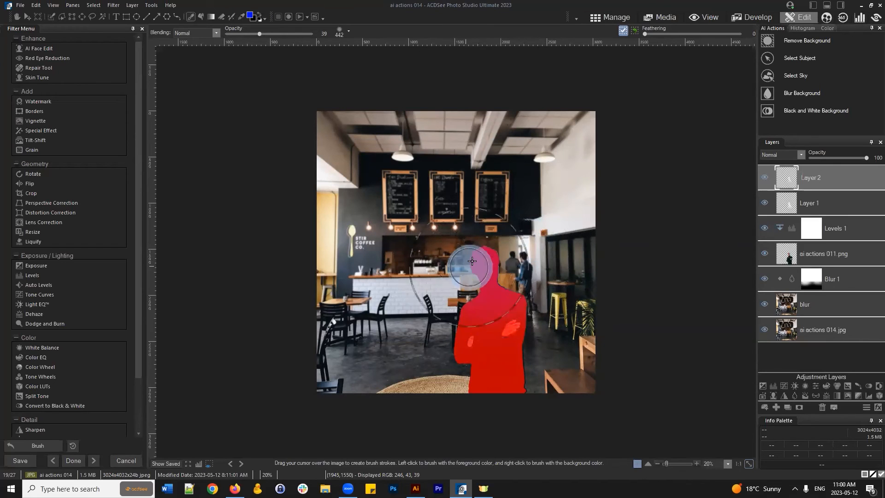
mouse_move(458, 255)
mouse_down()
mouse_move(493, 266)
mouse_move(558, 259)
mouse_up()
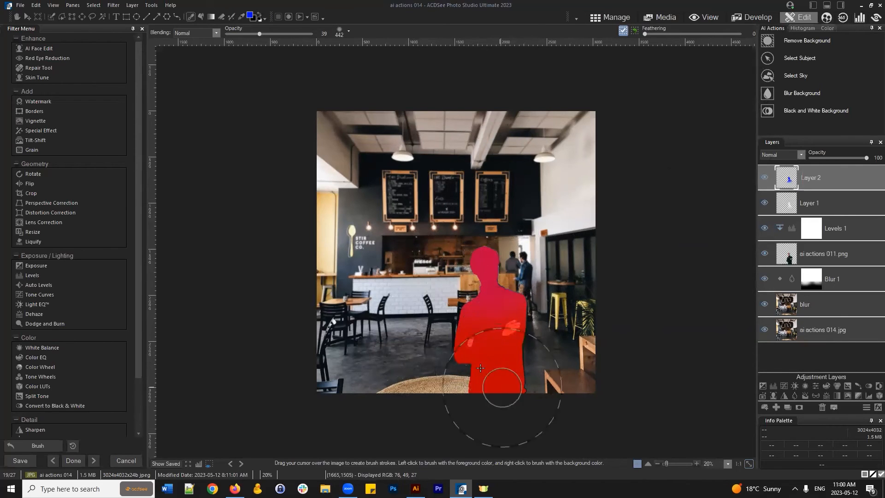
- Deselect the man and lower Layer 2's opacity to 50
click(94, 6)
click(105, 26)
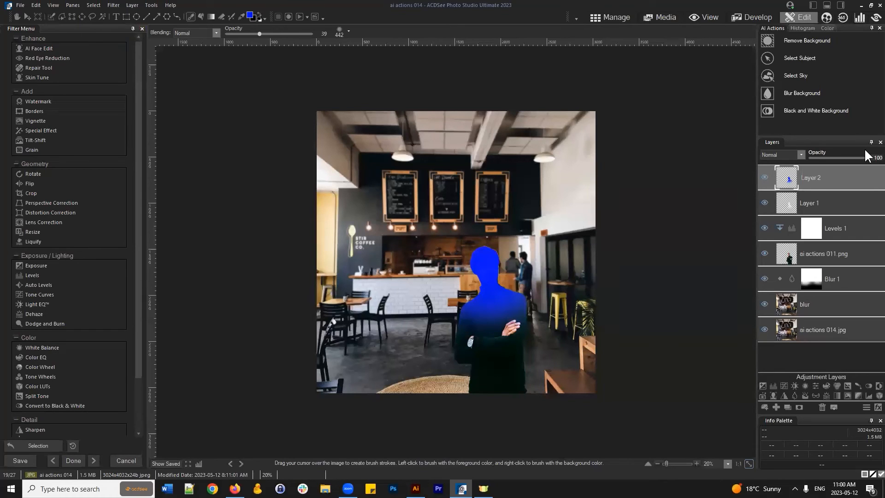
click(825, 178)
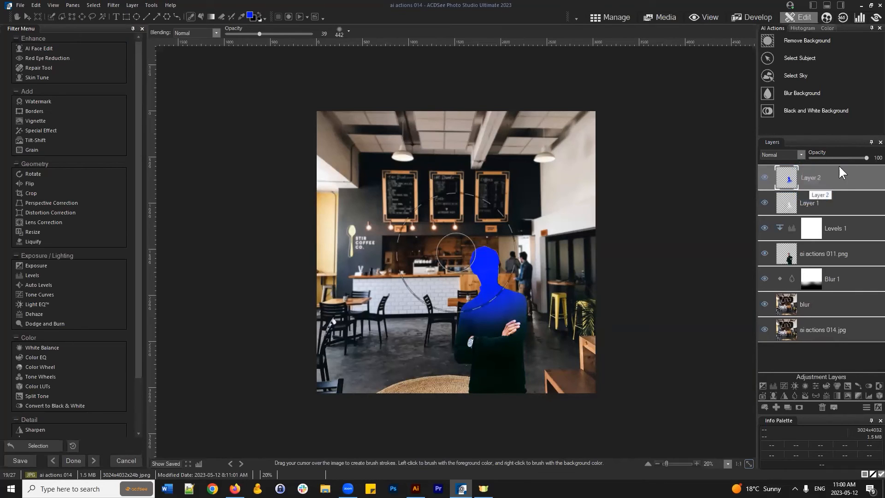
drag(850, 158, 837, 157)
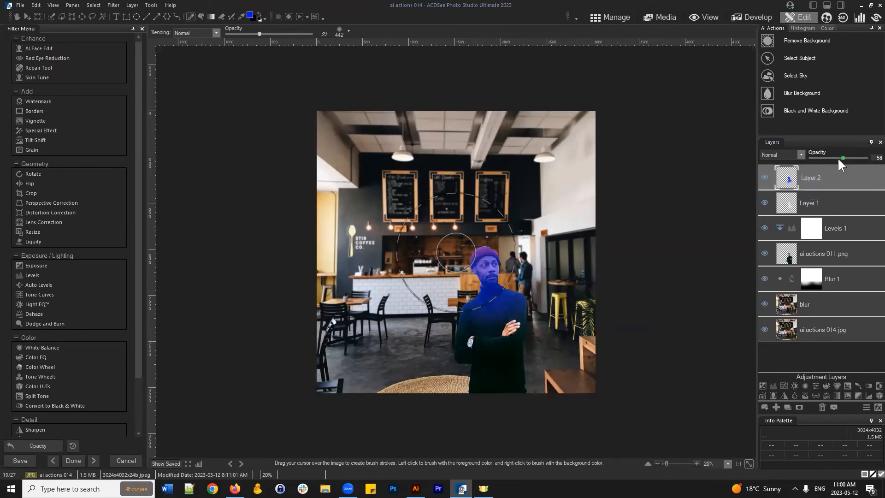
- Try Overlay and Multiply blends on the blue Layer 2, settling on Screen
click(802, 155)
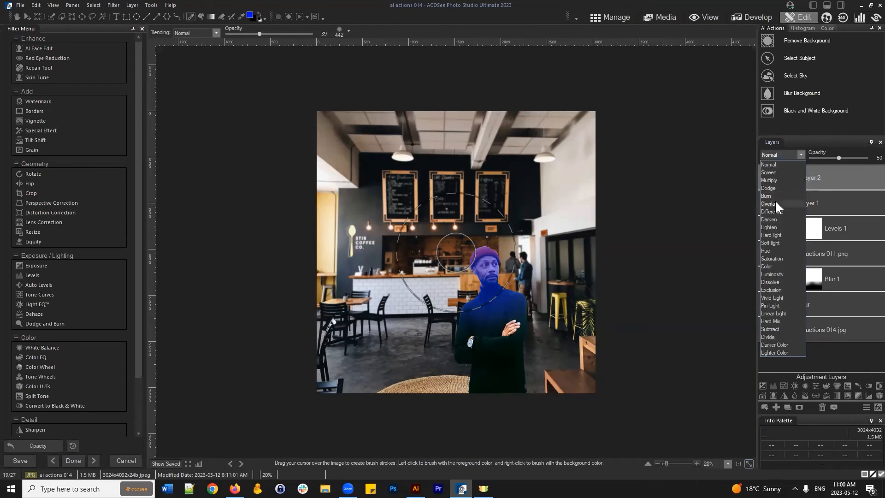
click(773, 203)
click(793, 155)
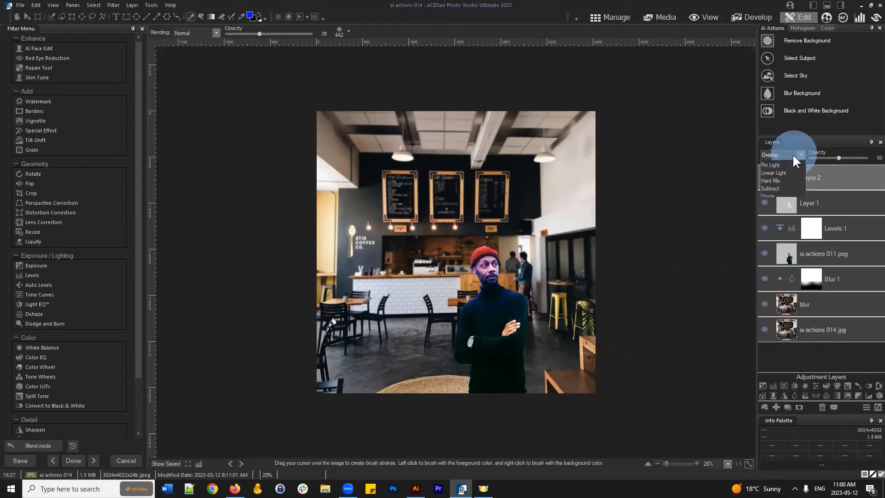
click(782, 179)
click(784, 154)
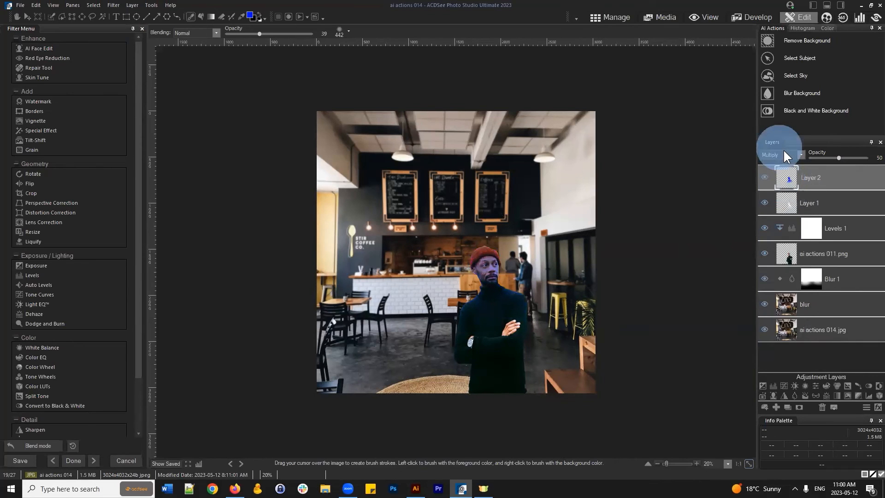
click(775, 171)
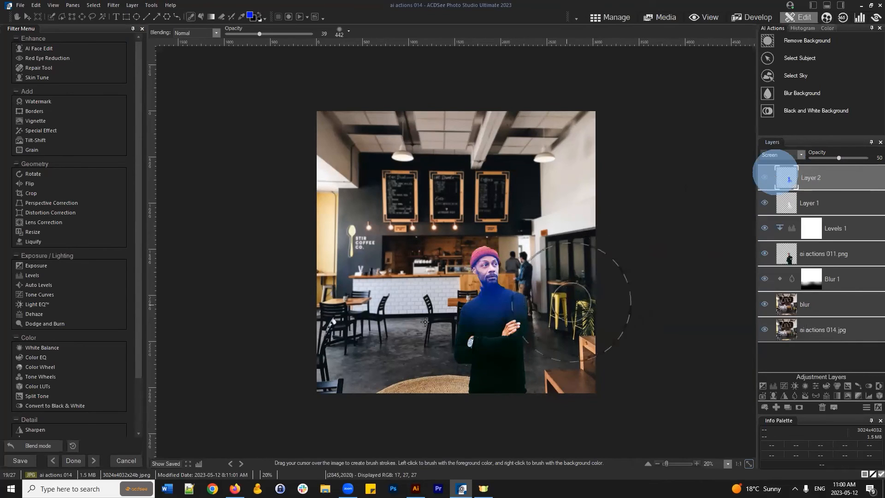
mouse_move(832, 172)
mouse_down()
mouse_move(830, 185)
mouse_move(833, 172)
mouse_up()
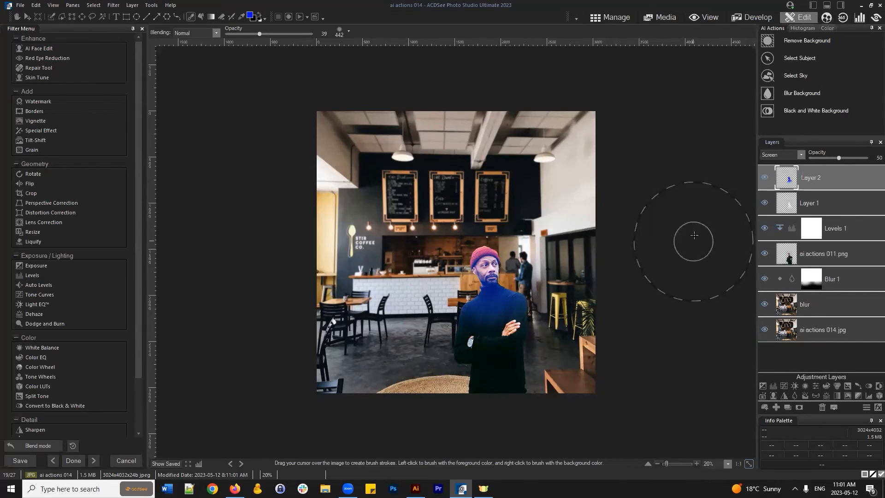
- Select Layer 2 and delete it to remove the blue paint from the man
click(826, 205)
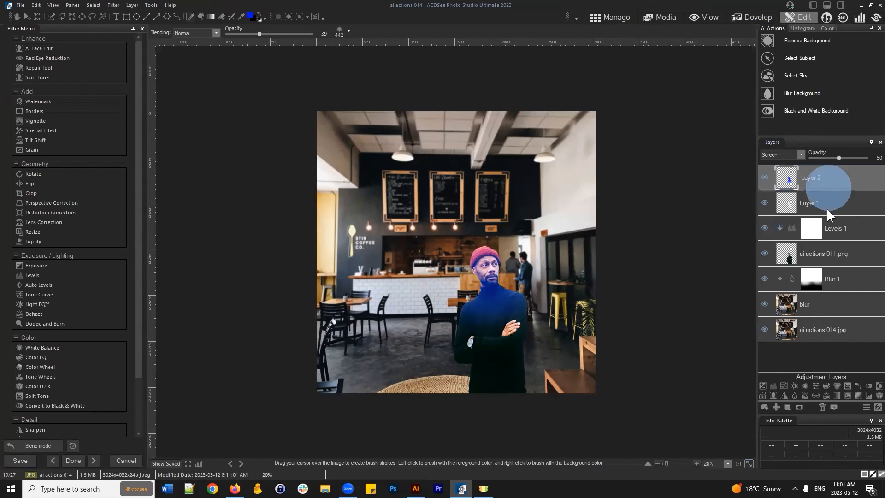
click(823, 408)
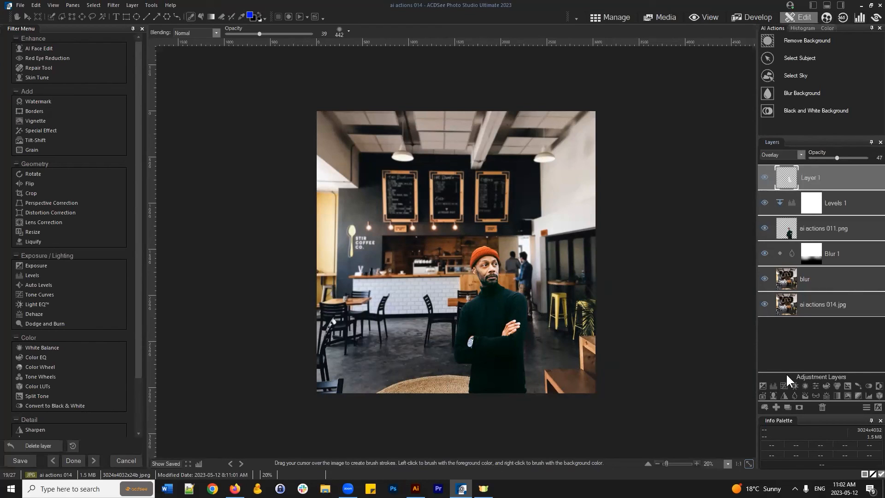
- Add a Photo Effect layer in Normal blend with the Chloe preset at 13% opacity
click(762, 395)
click(800, 155)
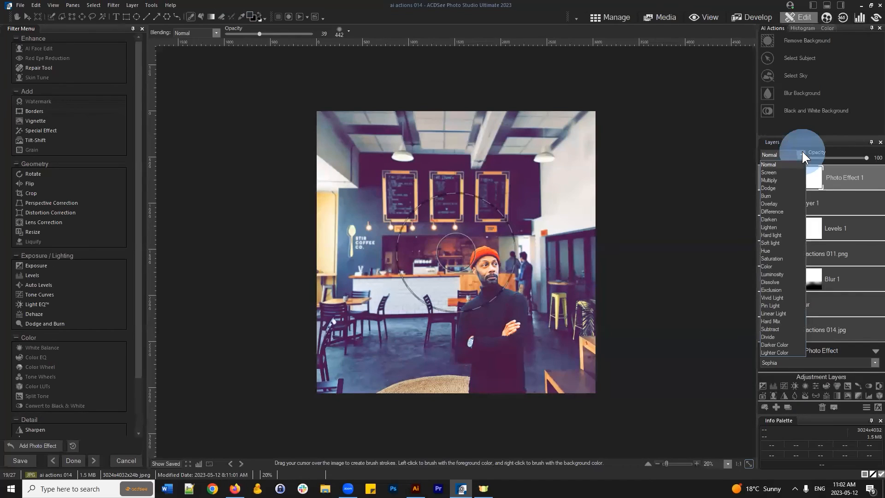
click(844, 139)
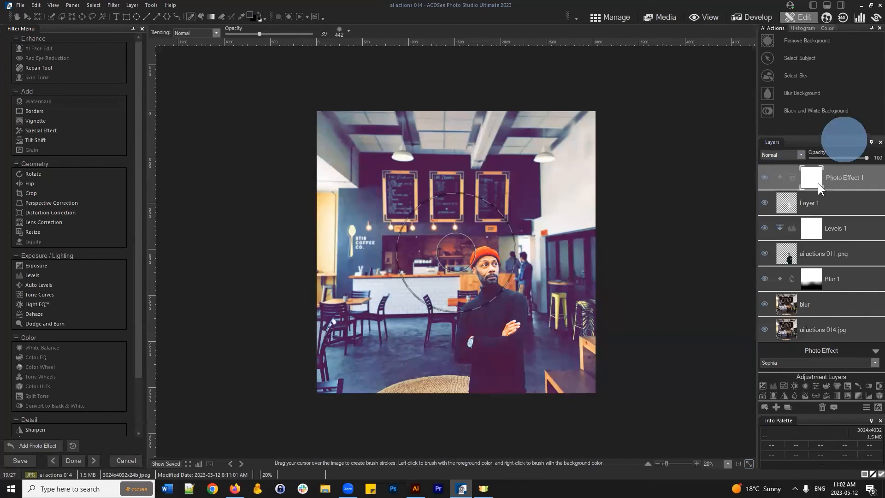
click(791, 362)
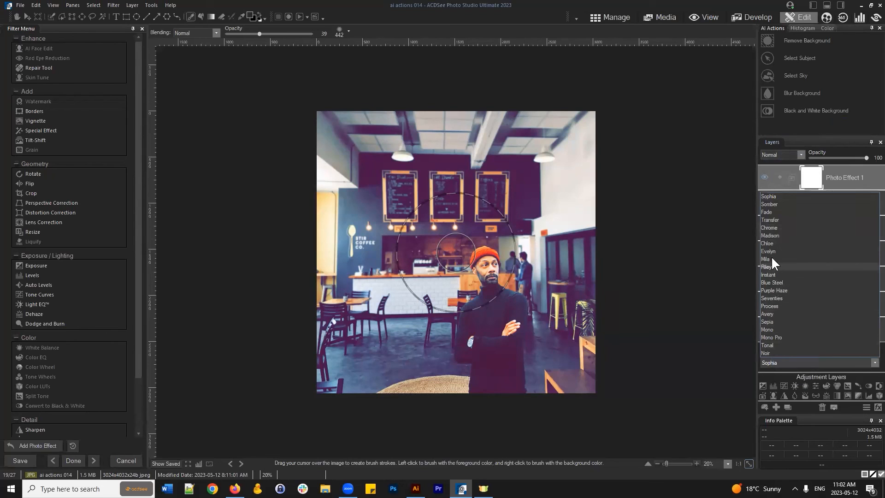
click(770, 244)
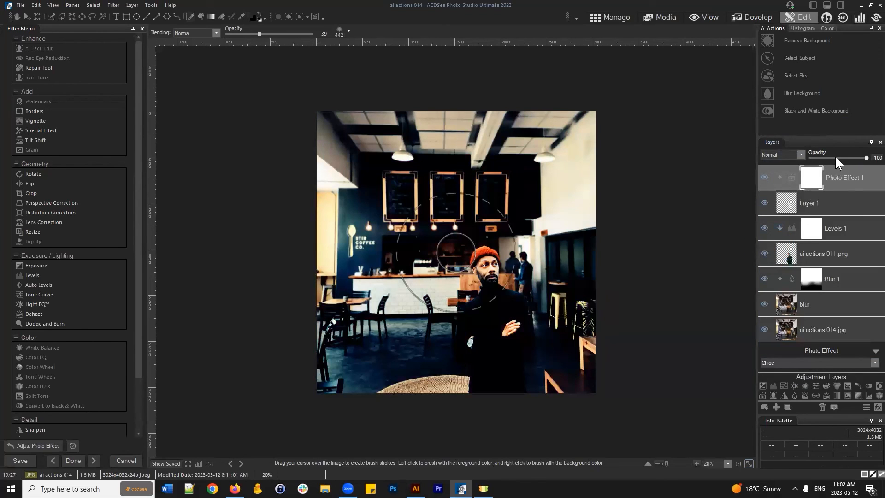
drag(847, 156, 818, 156)
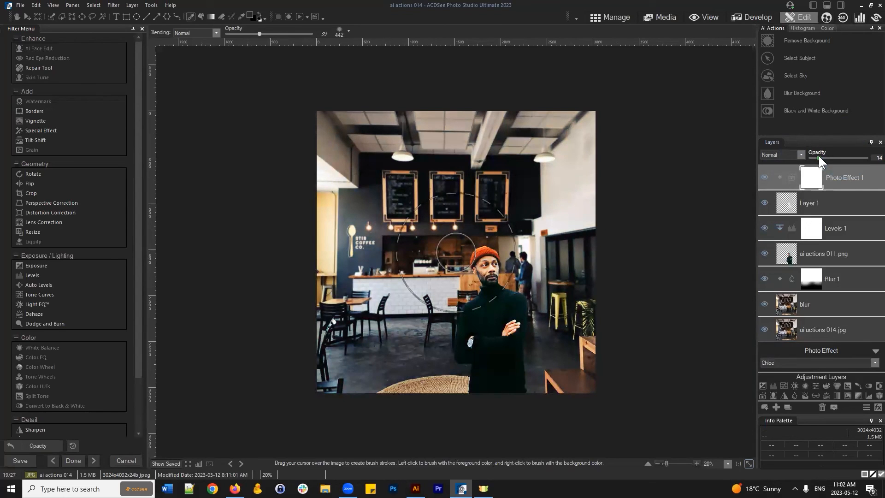
- Toggle Photo Effect 1 to compare, then select each layer down to ai actions 014.jpg
click(764, 177)
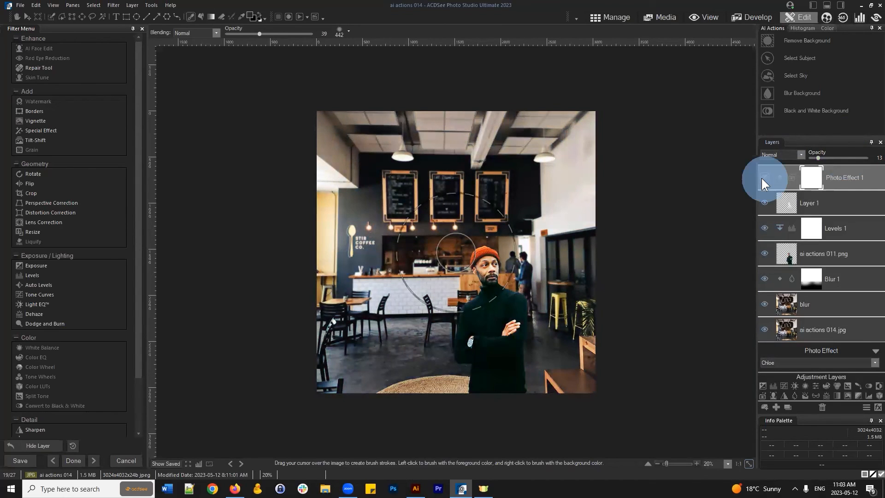
click(762, 178)
click(848, 170)
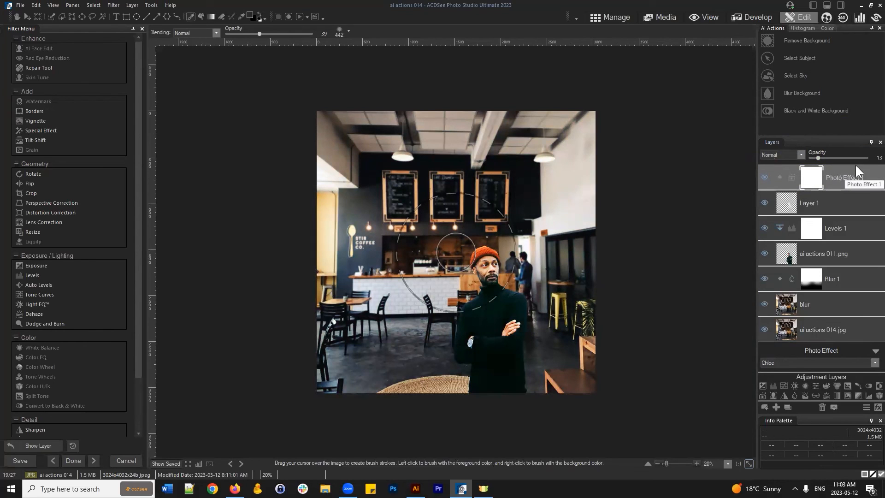
click(840, 203)
click(856, 234)
click(856, 255)
click(854, 277)
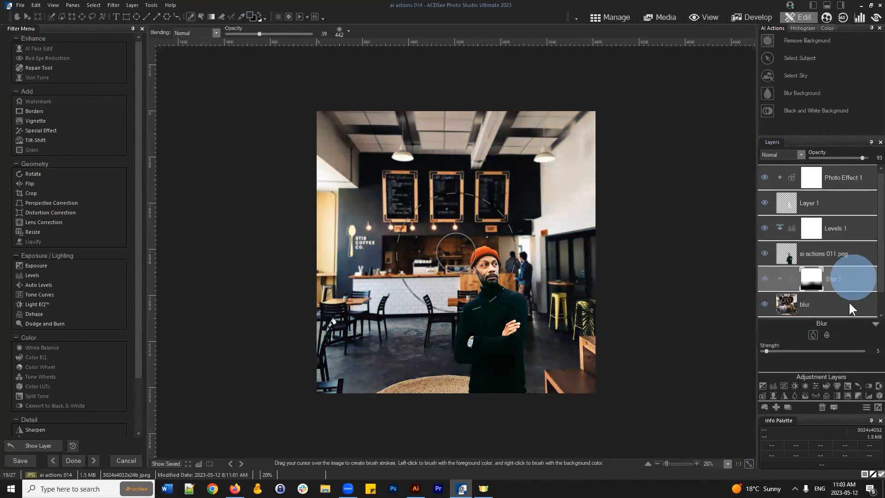
click(851, 305)
click(827, 340)
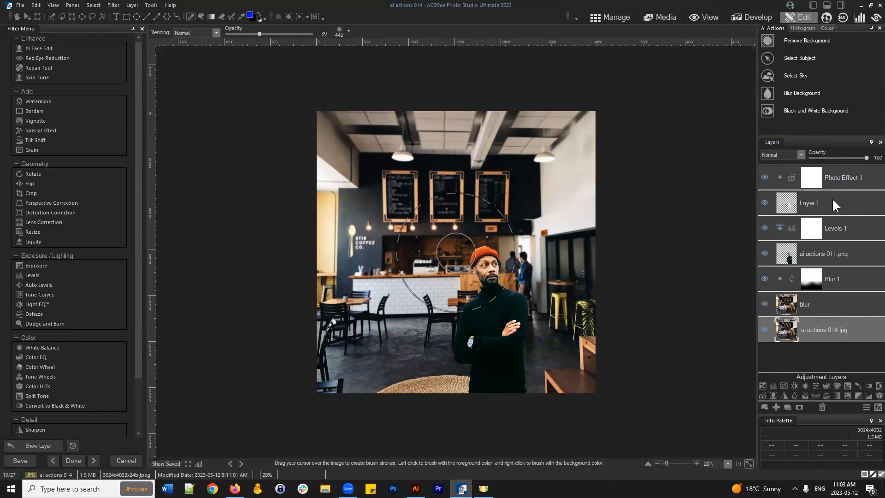
- Compare the composite with and without the Blur 1 layer and the ai actions 014.jpg background
click(829, 306)
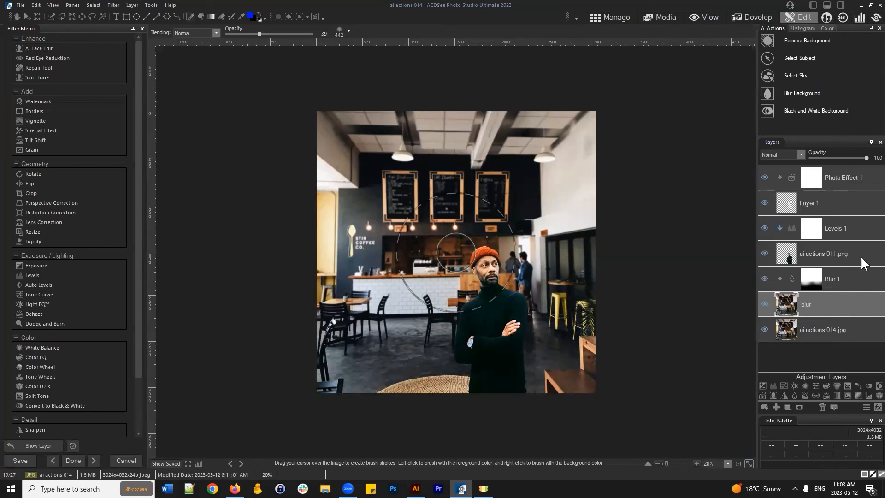
click(765, 306)
click(764, 306)
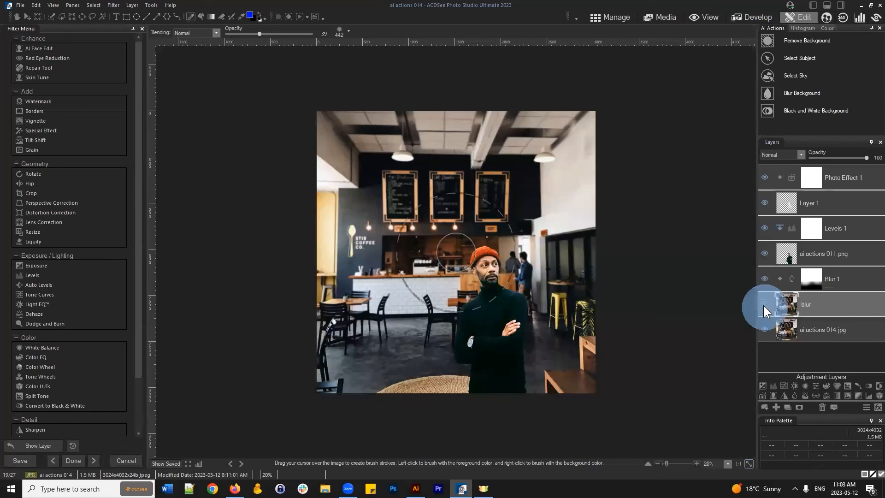
click(764, 305)
click(765, 329)
click(764, 304)
click(764, 304)
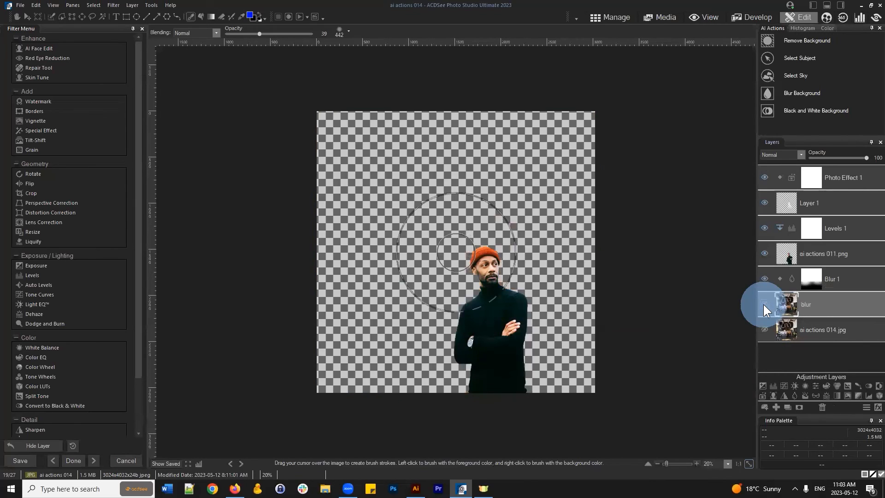
click(764, 305)
click(766, 330)
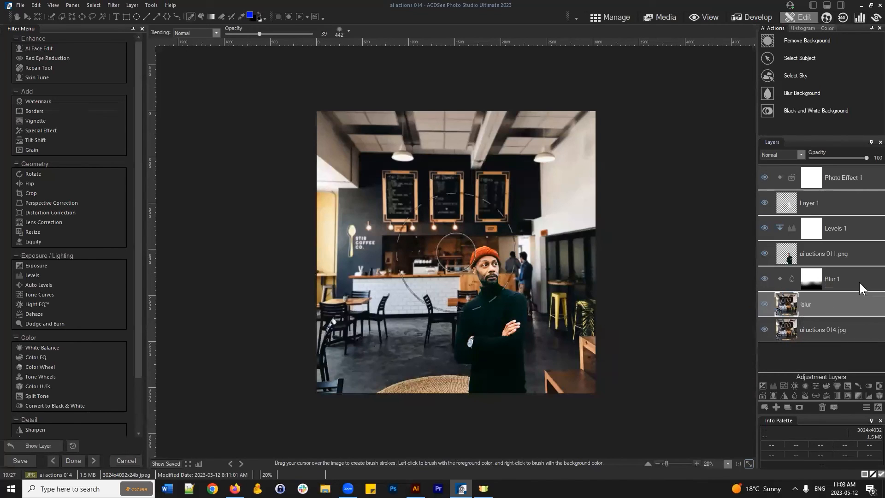
- Select ai actions 011.png and toggle the cut-out man on and off to compare
click(820, 253)
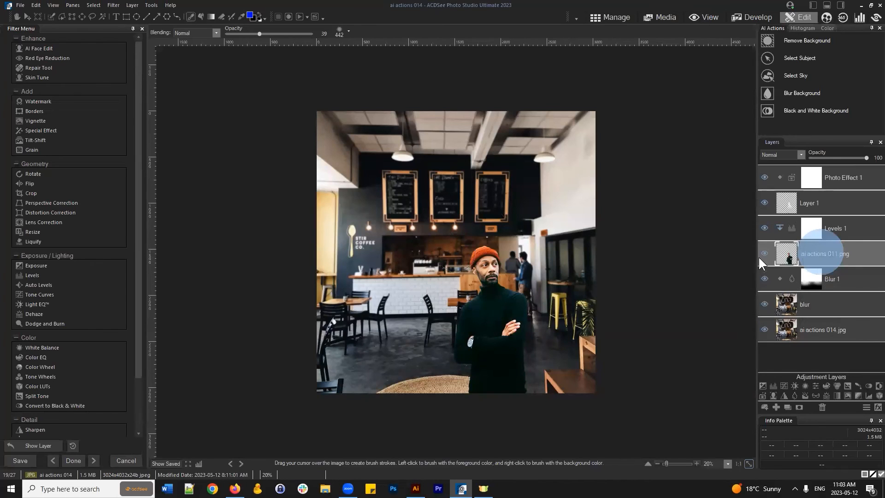
click(766, 255)
click(766, 255)
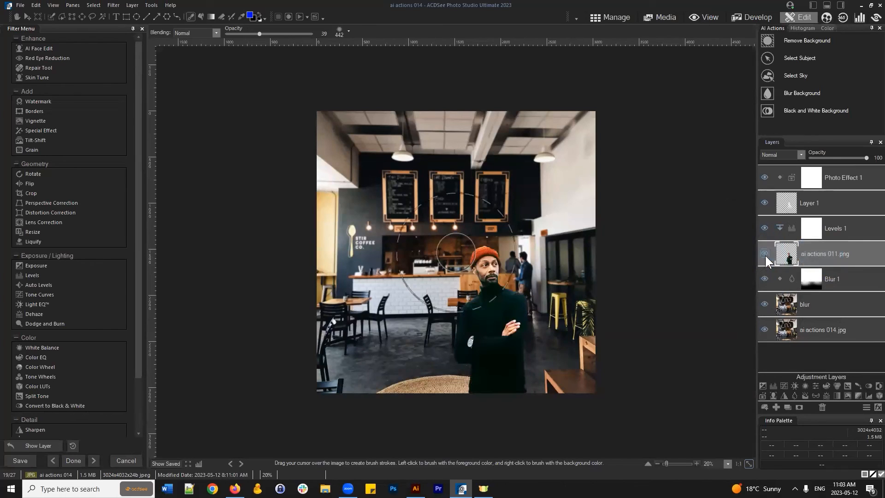
click(765, 256)
click(765, 255)
- Compare the man with and without Levels 1 darkening, then show its histogram settings
click(764, 228)
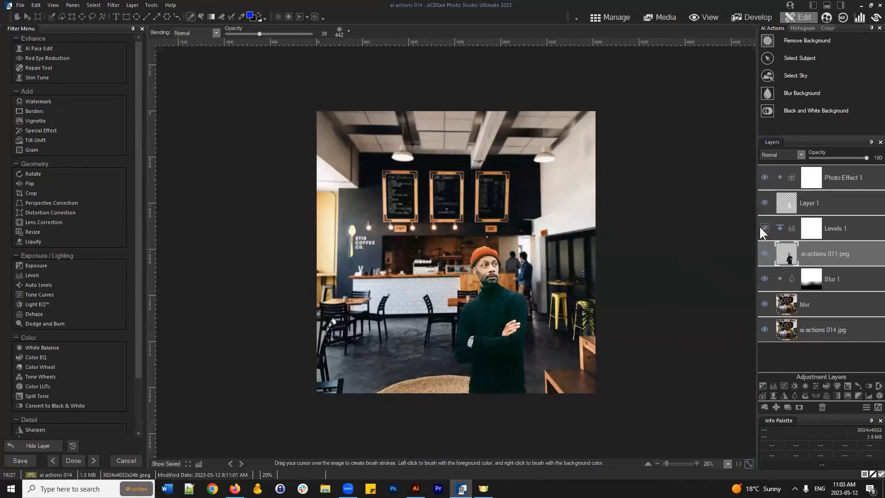
click(764, 228)
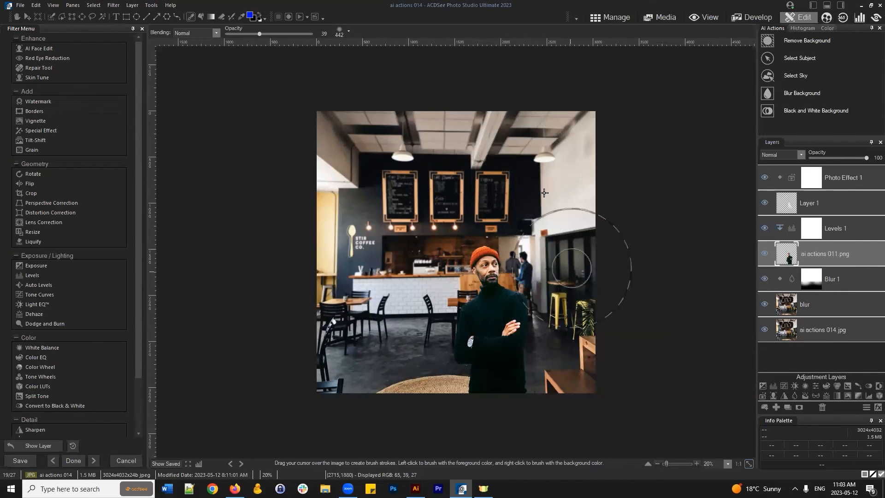
click(765, 254)
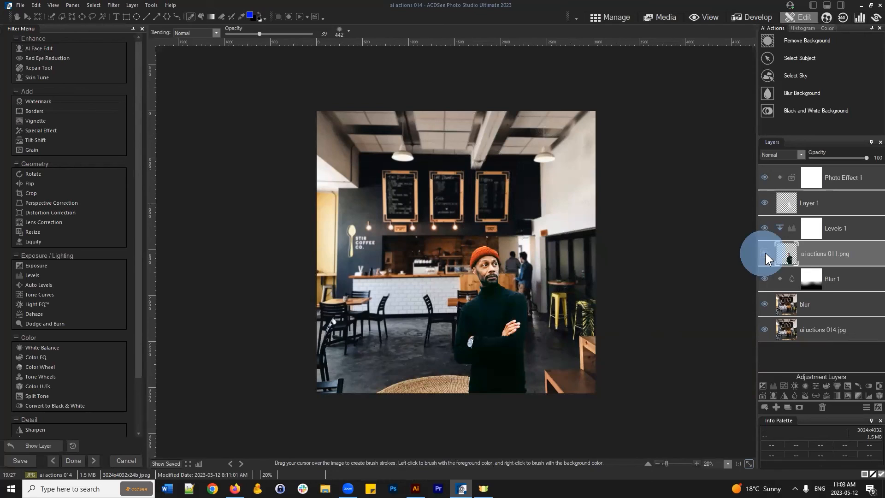
click(766, 253)
click(764, 227)
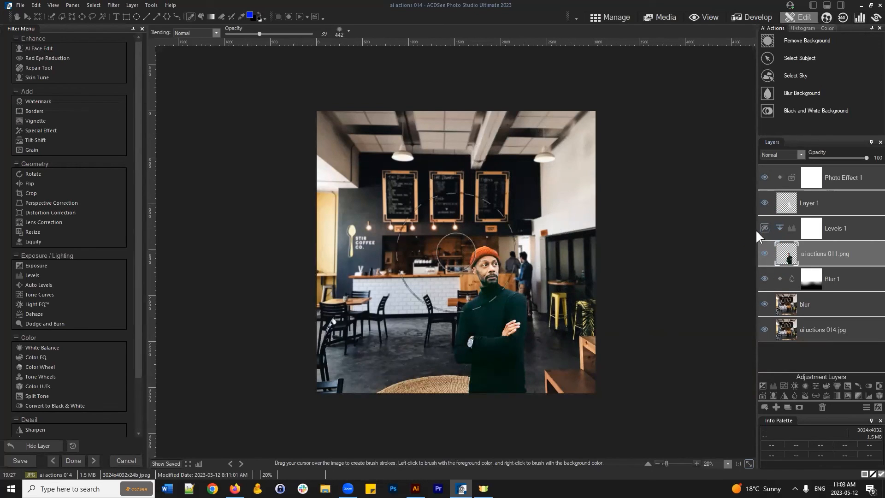
click(764, 228)
click(861, 231)
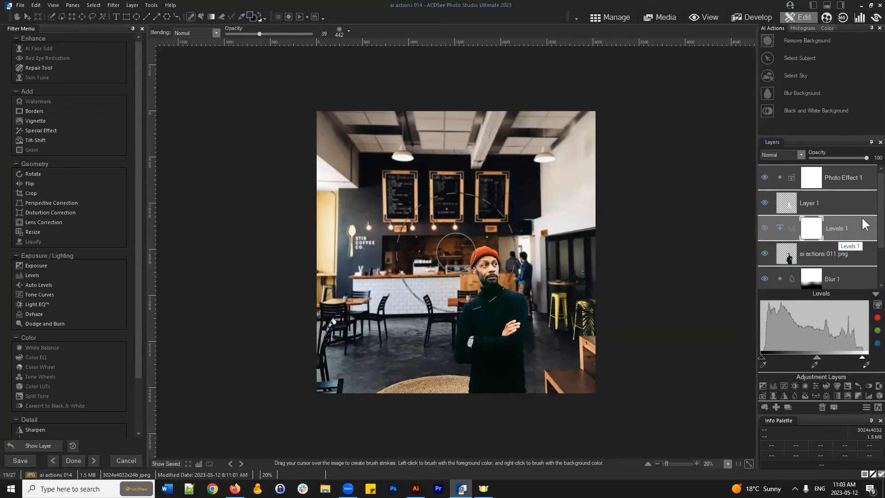
- Collapse the Levels settings, unclip and reclip Levels 1 to the man, then hide his layer
click(873, 294)
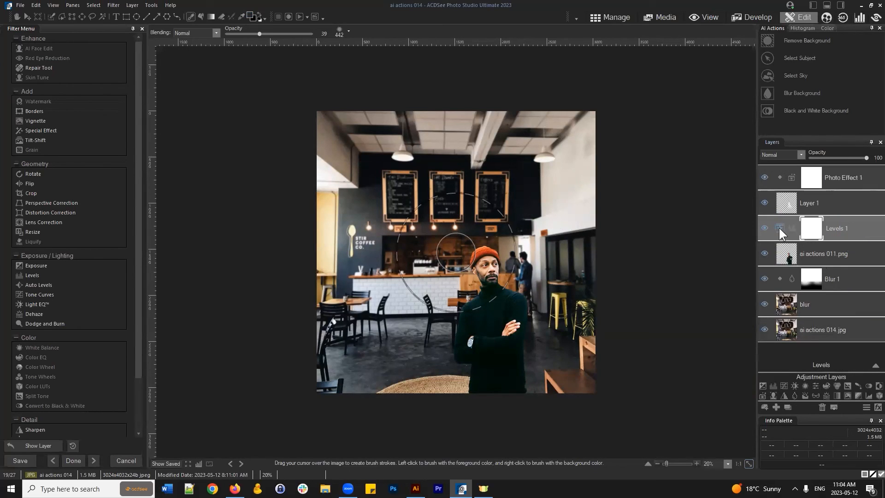
click(779, 227)
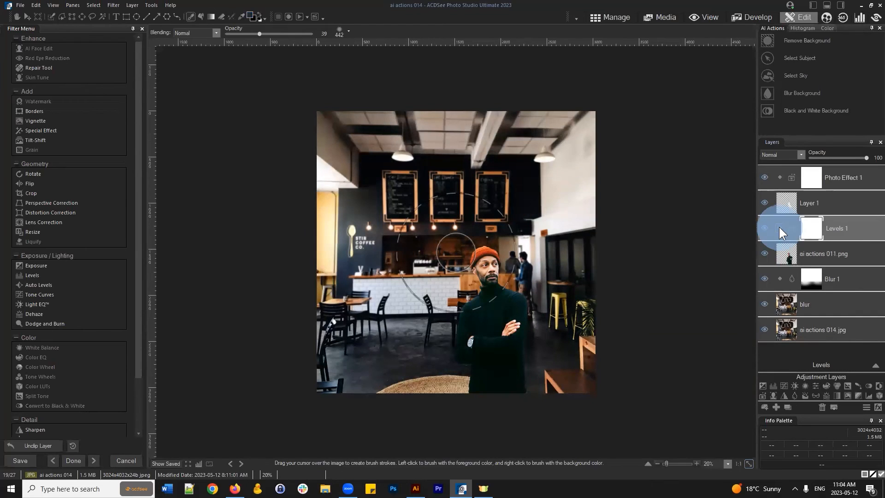
click(781, 227)
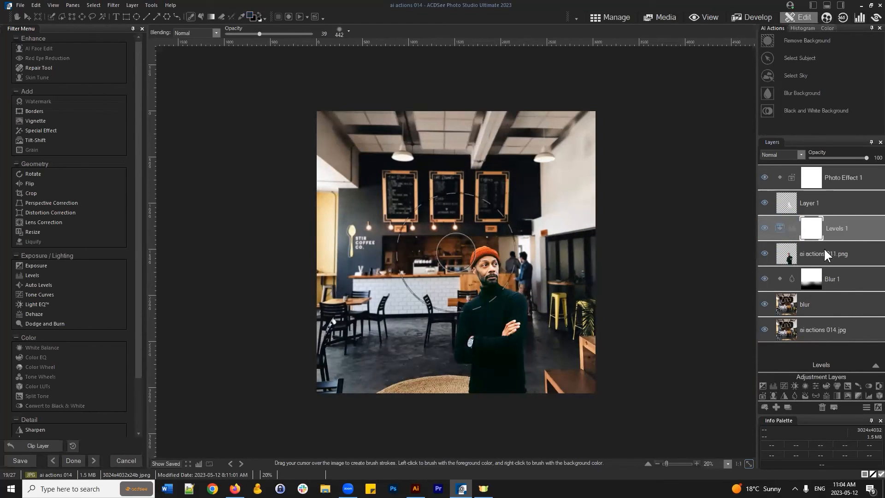
click(780, 227)
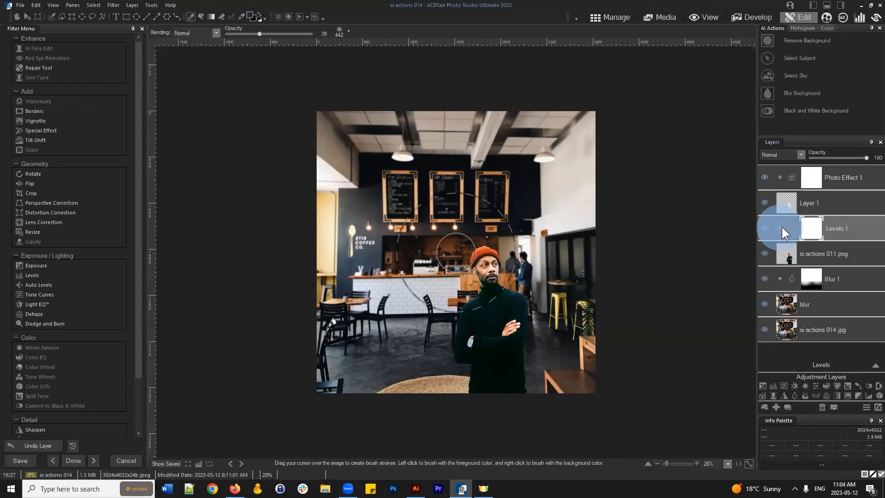
click(780, 229)
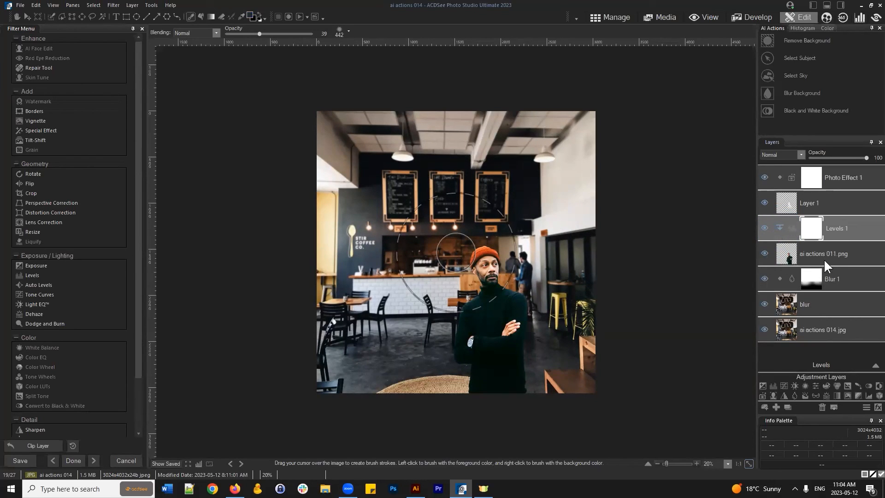
click(780, 229)
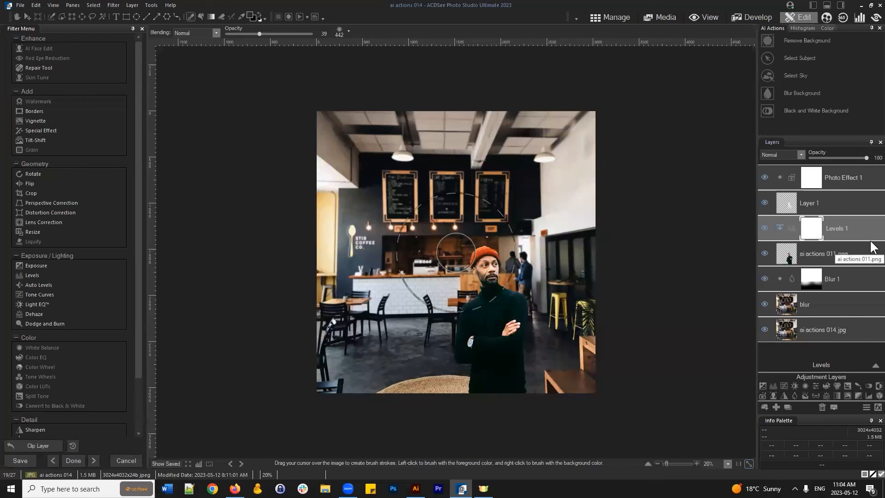
click(765, 253)
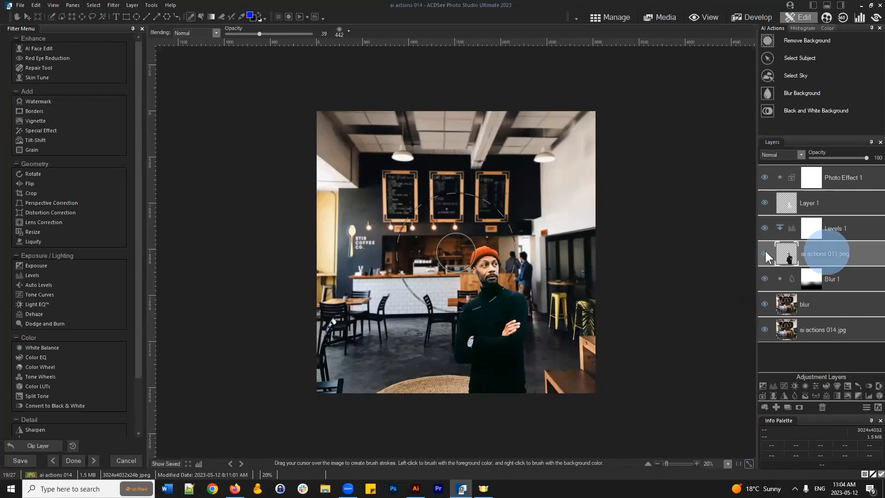
- Show the man again and compare the composite with and without the overlay Layer 1
click(765, 253)
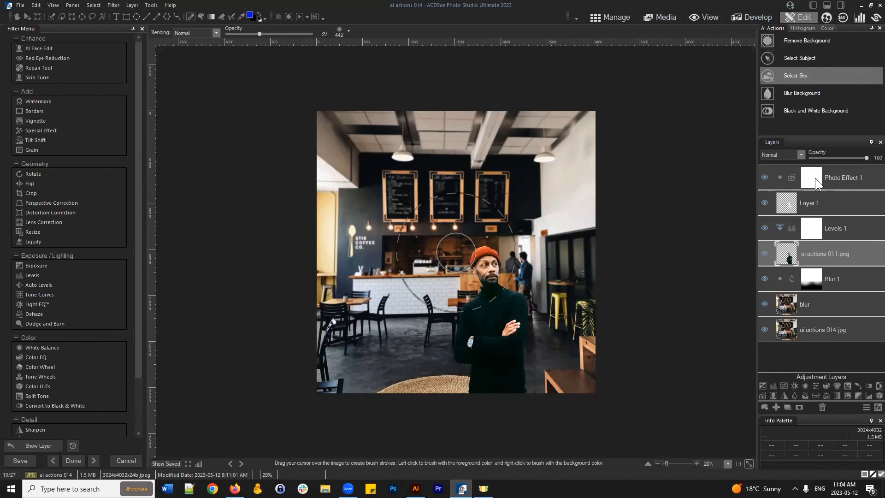
click(764, 201)
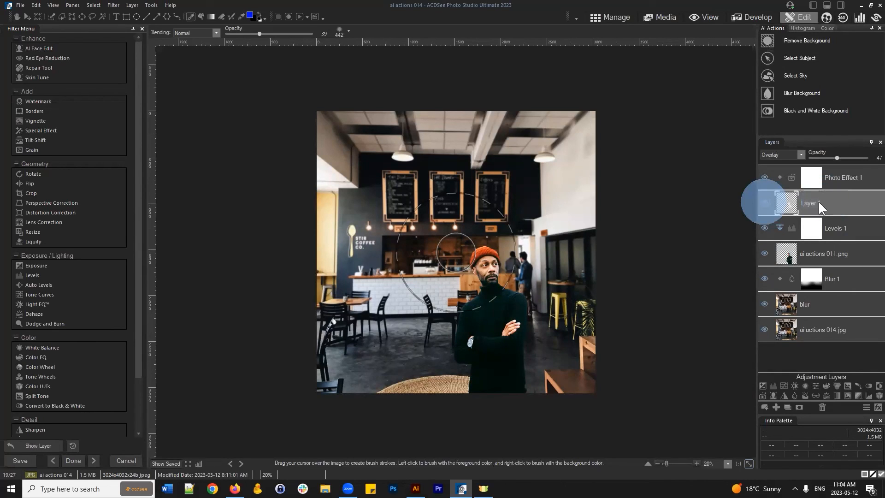
click(770, 203)
click(769, 205)
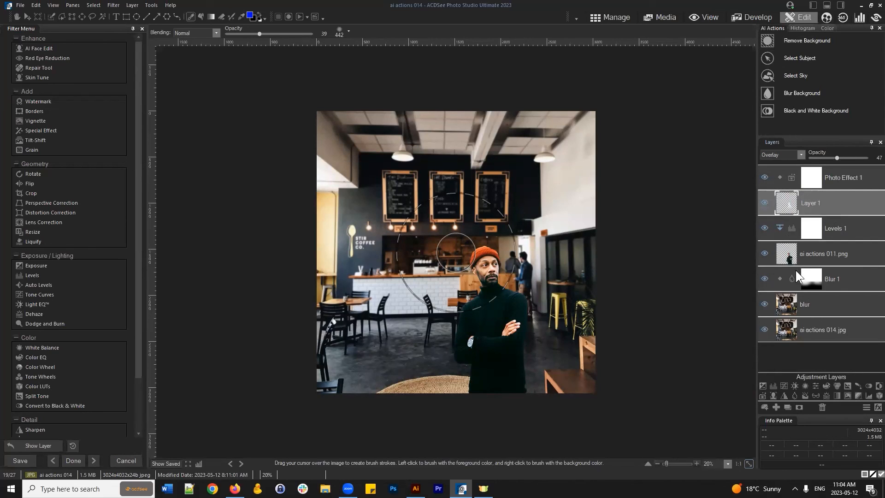
- Compare with and without the Blur 1 background blur, then review its mask and blur settings
click(763, 278)
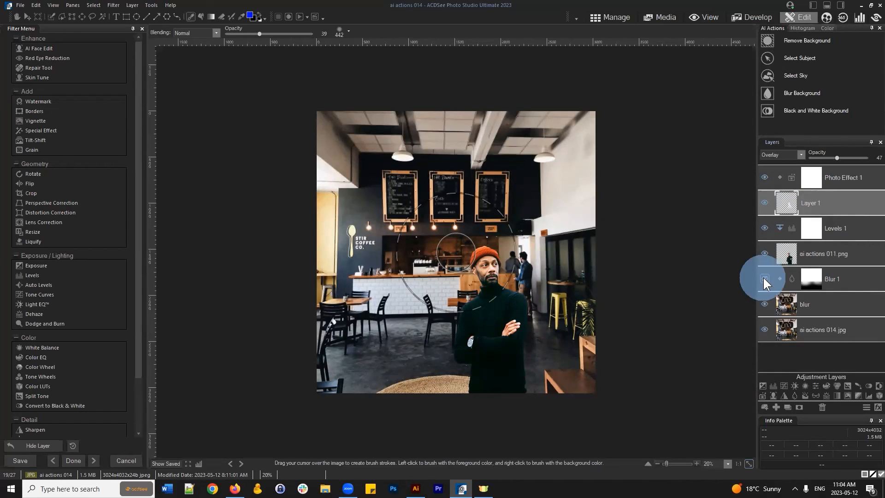
click(764, 277)
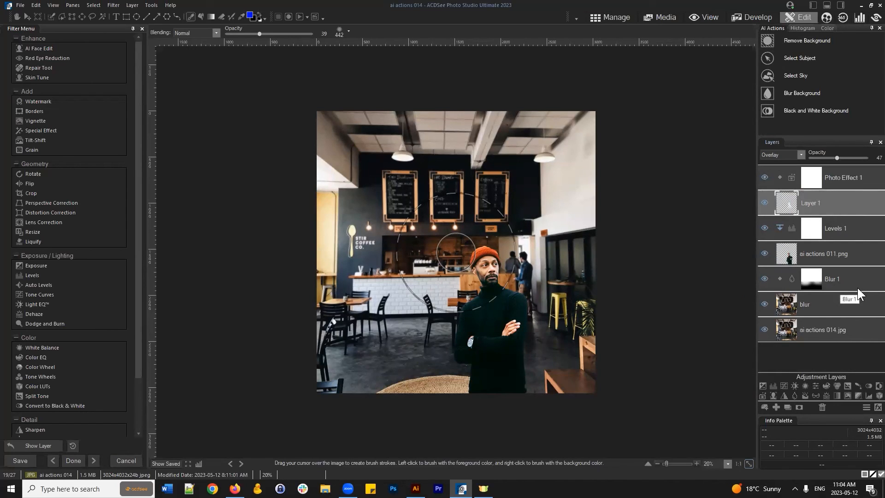
click(815, 287)
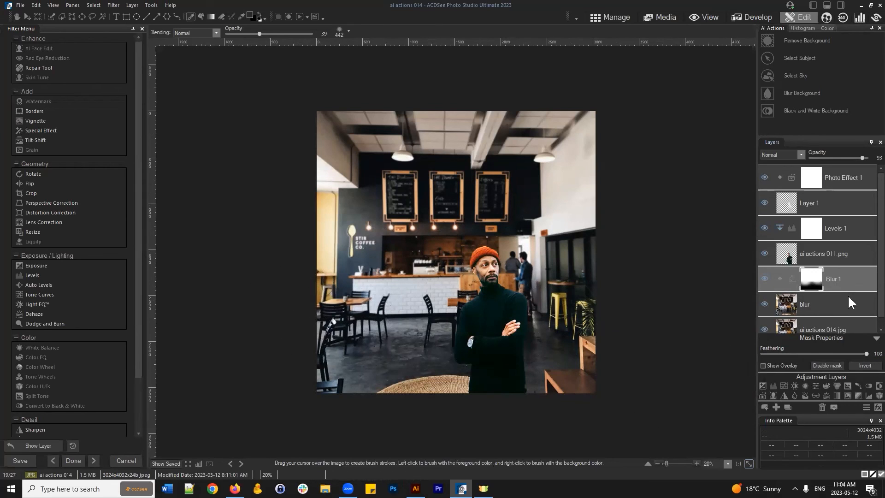
click(844, 284)
click(876, 324)
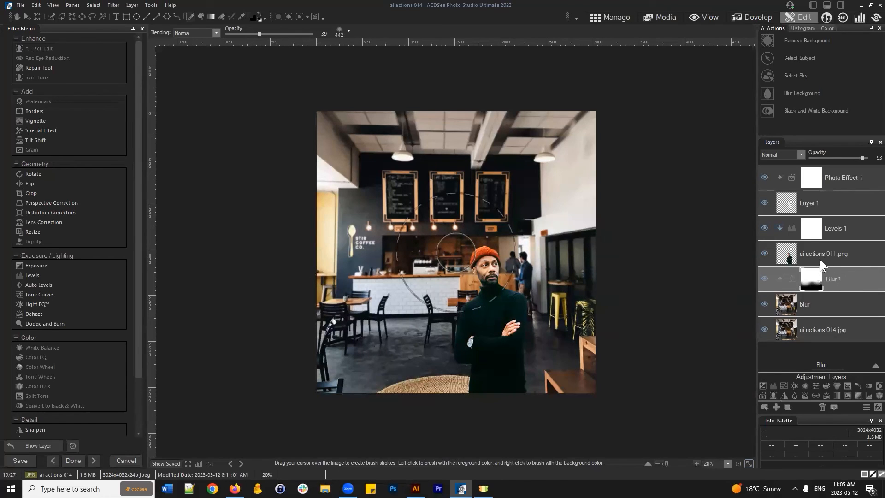
- Select Photo Effect 1 (Chloe, 13% opacity) and toggle the grade on and off
click(853, 179)
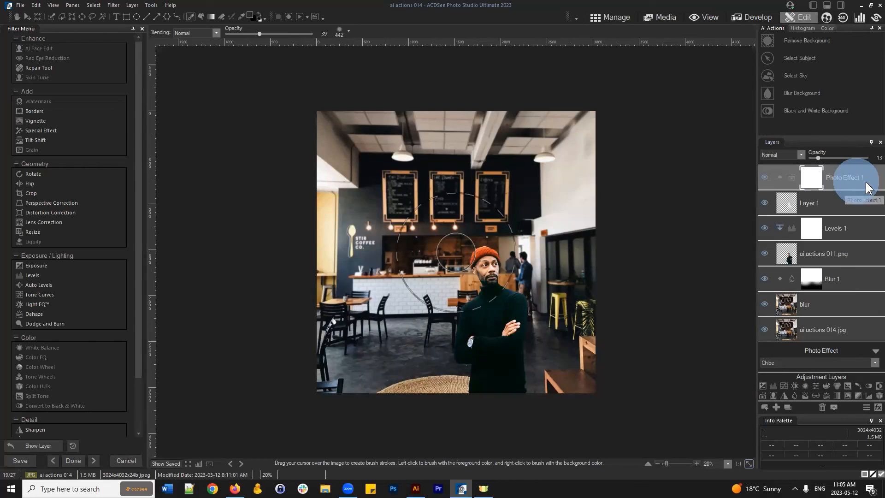
click(765, 179)
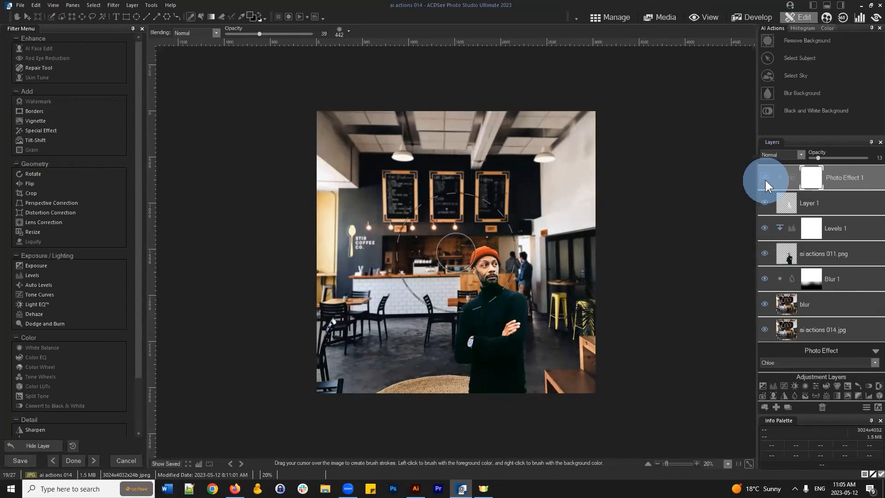
click(765, 179)
click(767, 178)
click(764, 177)
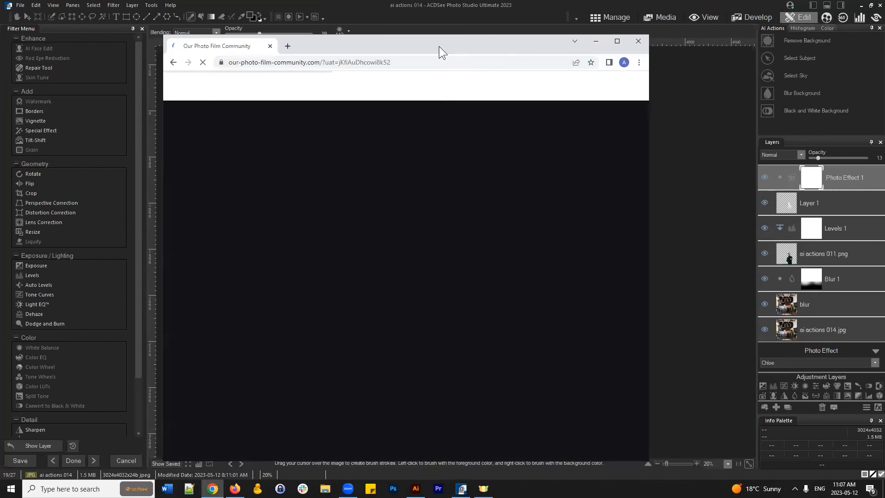
- Browse the Premium Plan collection at $7 USD/month in Chrome, then minimize it to reveal the composite
click(420, 44)
drag(447, 28, 449, 29)
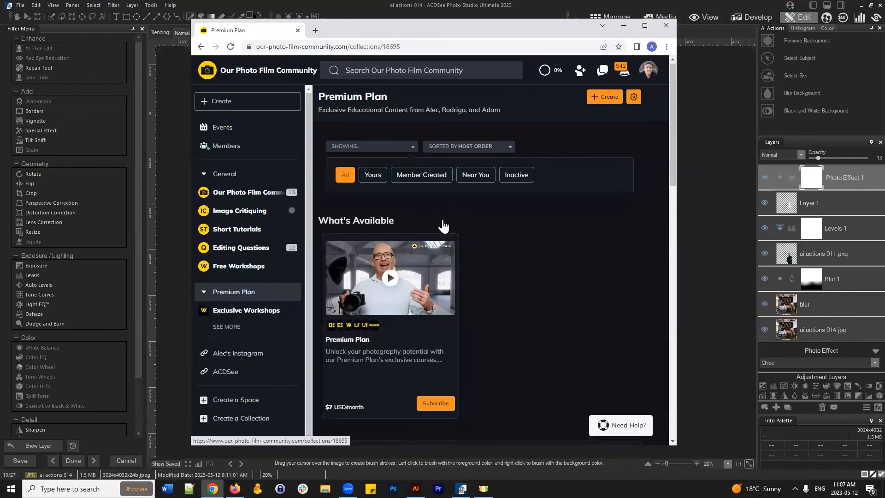
scroll(397, 276, down, 2)
scroll(429, 322, up, 2)
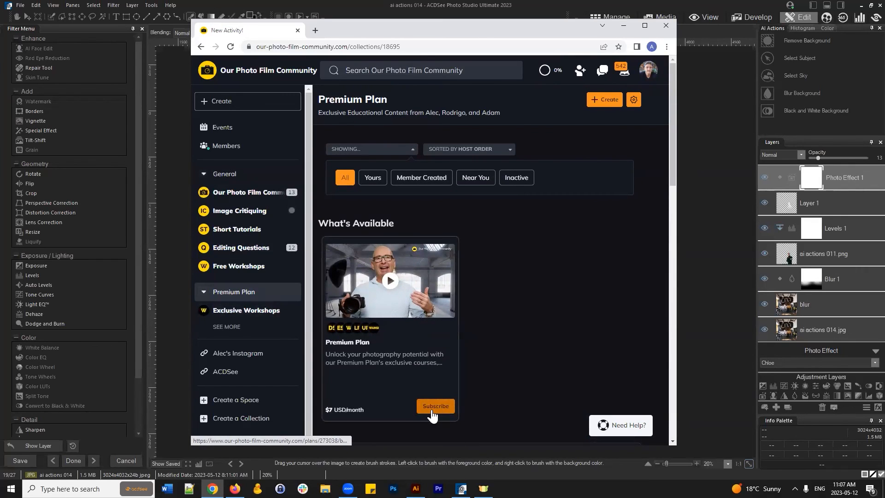
click(664, 25)
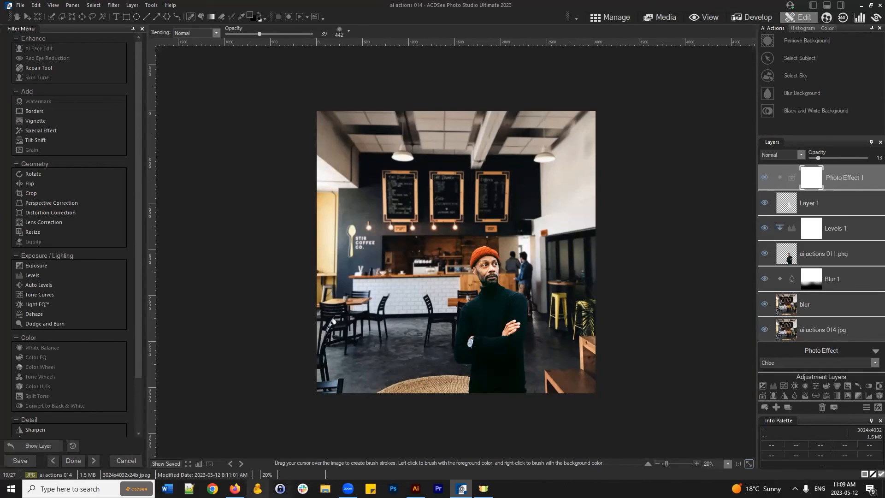
click(212, 488)
click(664, 62)
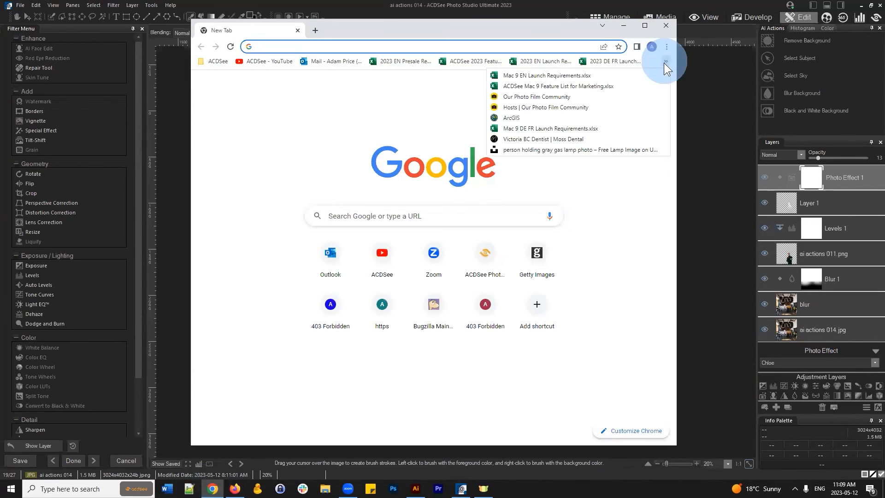
click(568, 96)
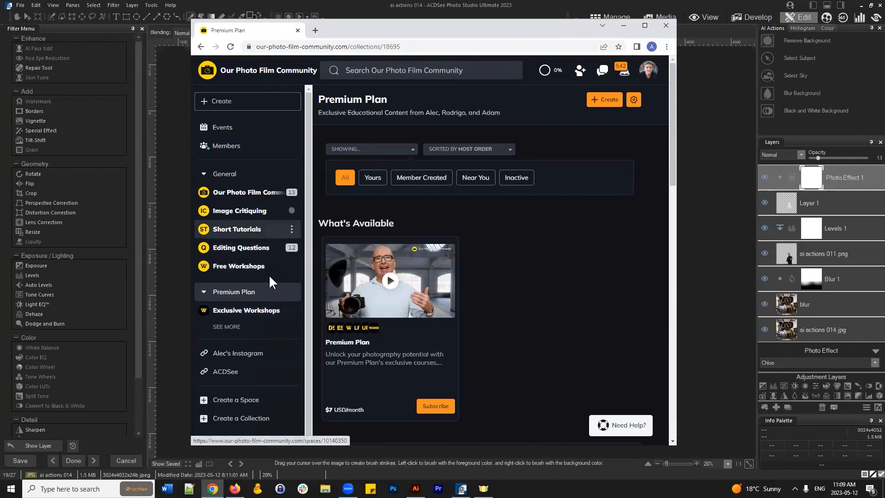
click(297, 30)
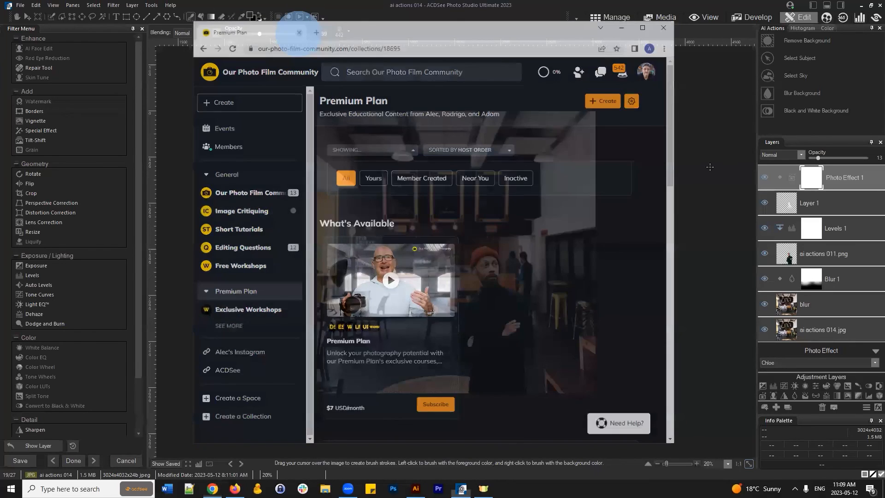